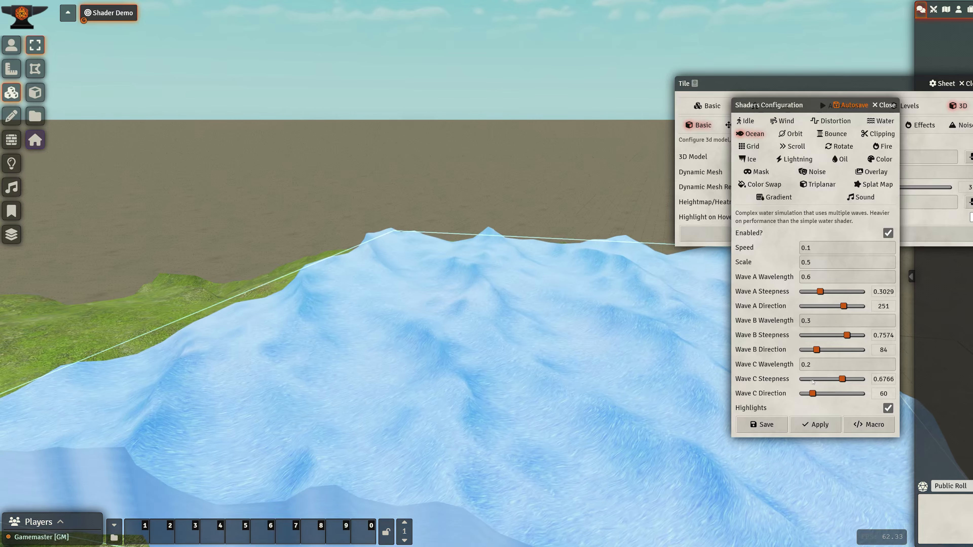
Step: Turn off the Highlights option of the ocean shader on the water tile
middle_drag(510, 345, 424, 388)
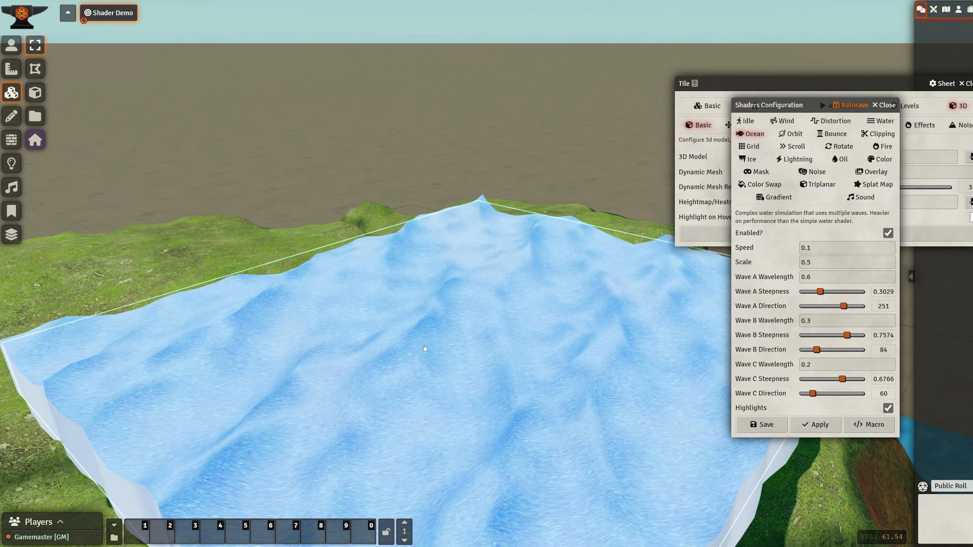
middle_drag(360, 415, 398, 403)
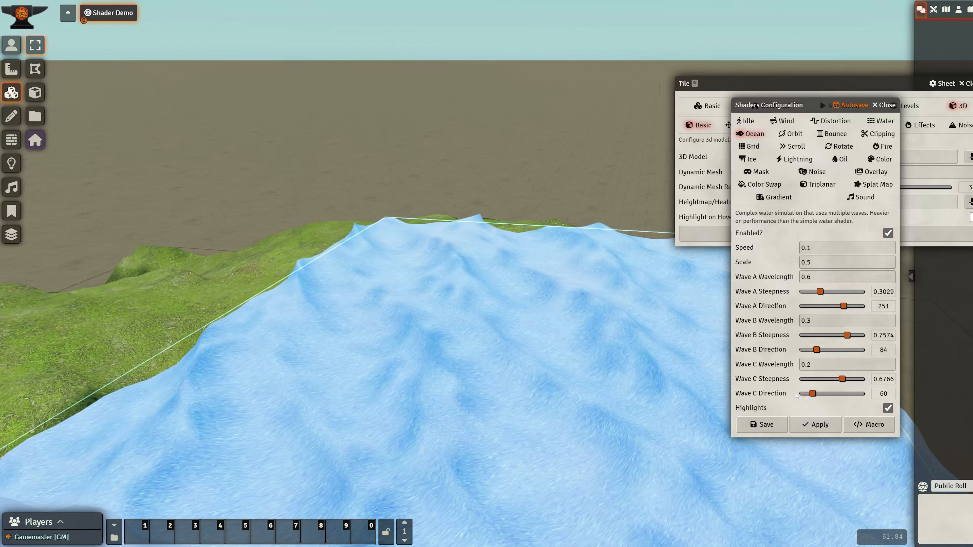
click(887, 408)
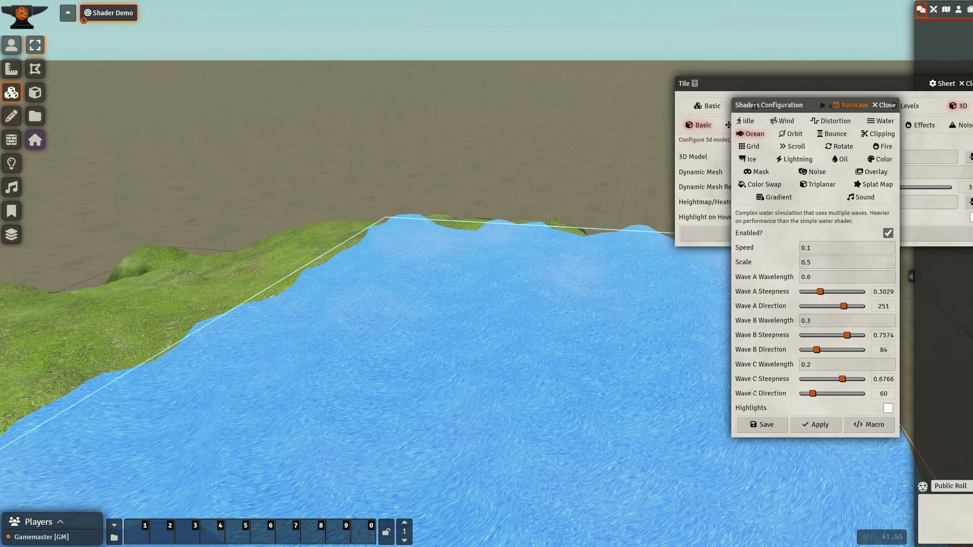
click(816, 251)
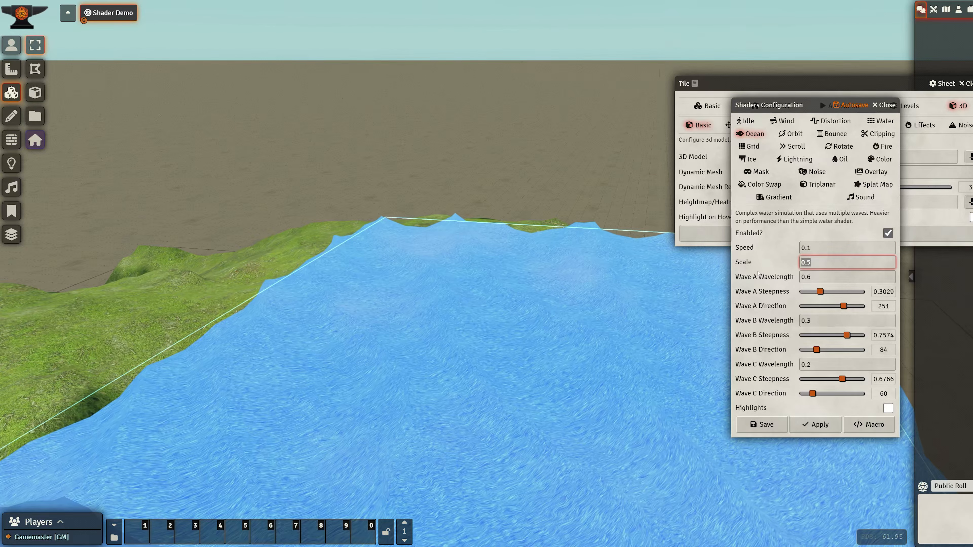
click(756, 129)
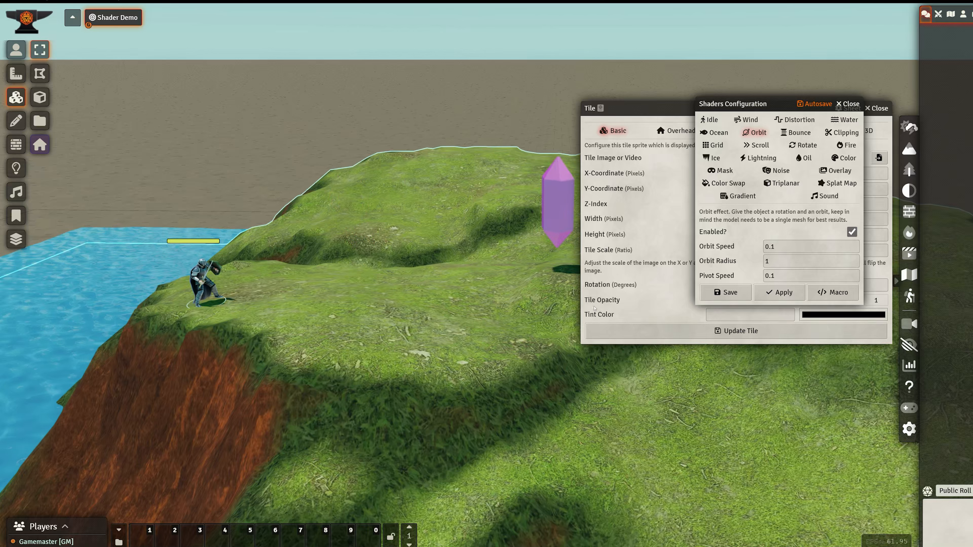
Step: Move the Tile and Shaders Configuration windows away from the orbiting purple crystal
click(673, 114)
drag(673, 113, 716, 132)
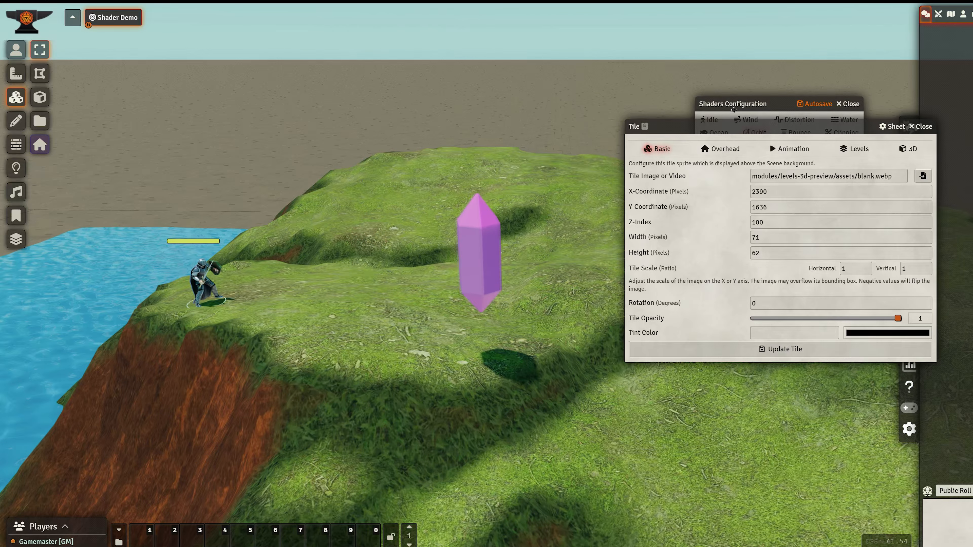
click(766, 106)
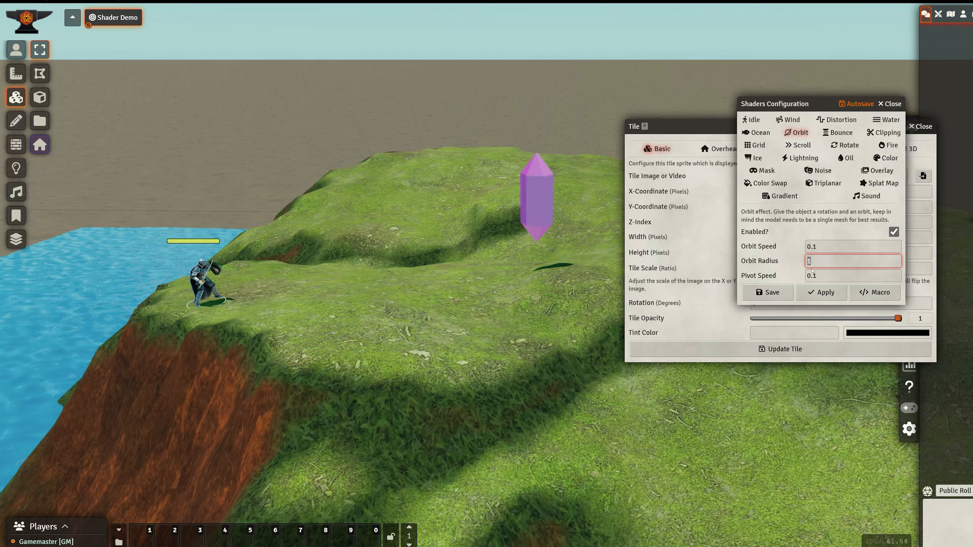
Step: Set the crystal's Orbit Speed, Orbit Radius and Pivot Speed all to 0 in the Orbit shader
click(823, 275)
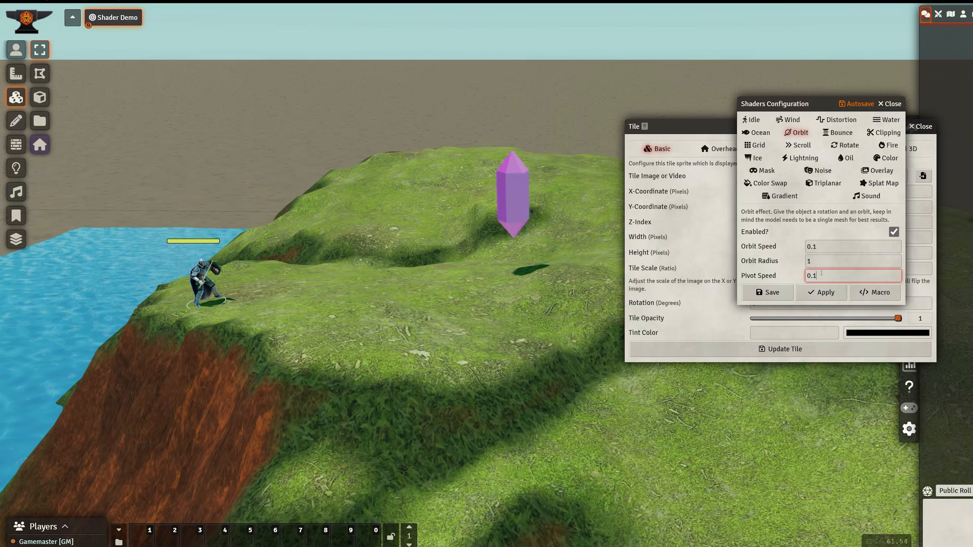
double_click(810, 246)
text(0)
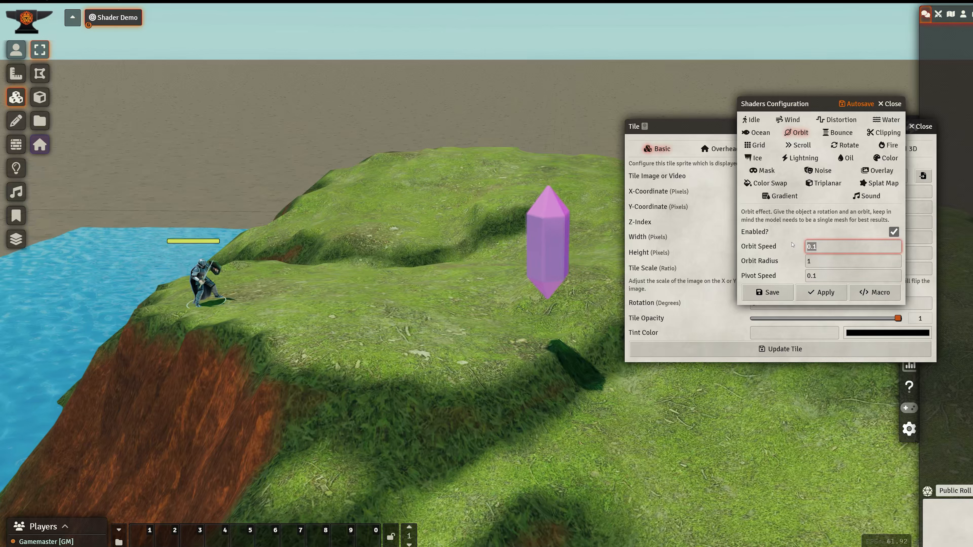
key(Tab)
text(0)
key(Tab)
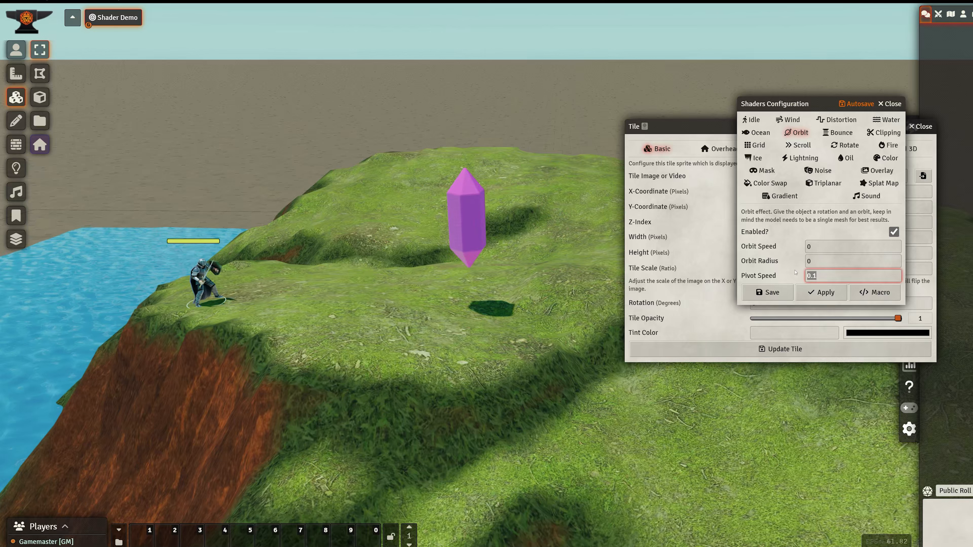
text(0)
key(Tab)
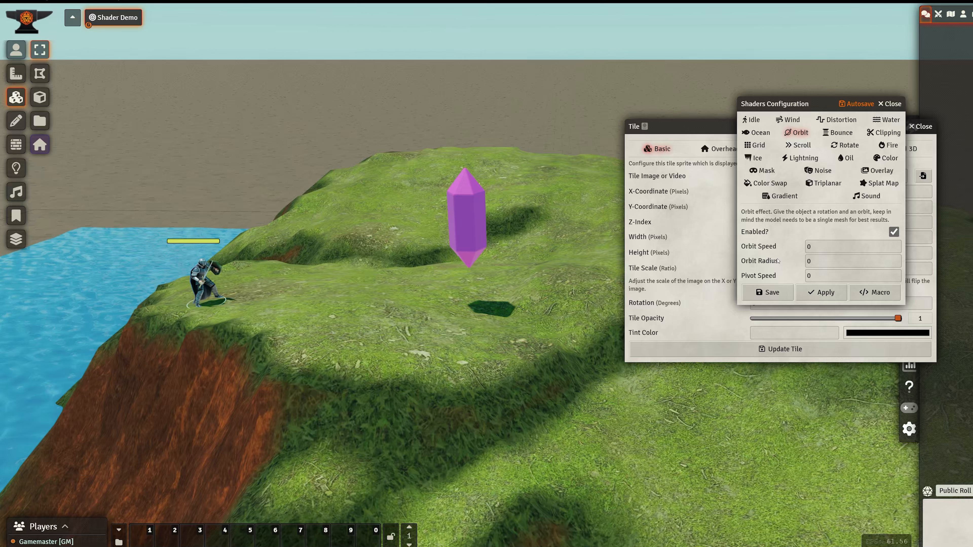
Step: Set the crystal's Pivot Speed to 0.5 in the Orbit shader
click(817, 273)
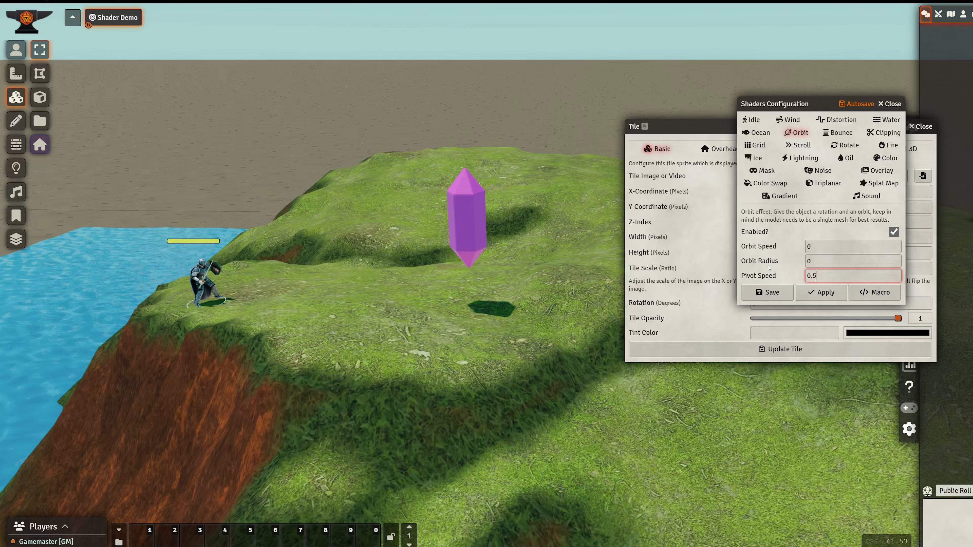
click(782, 281)
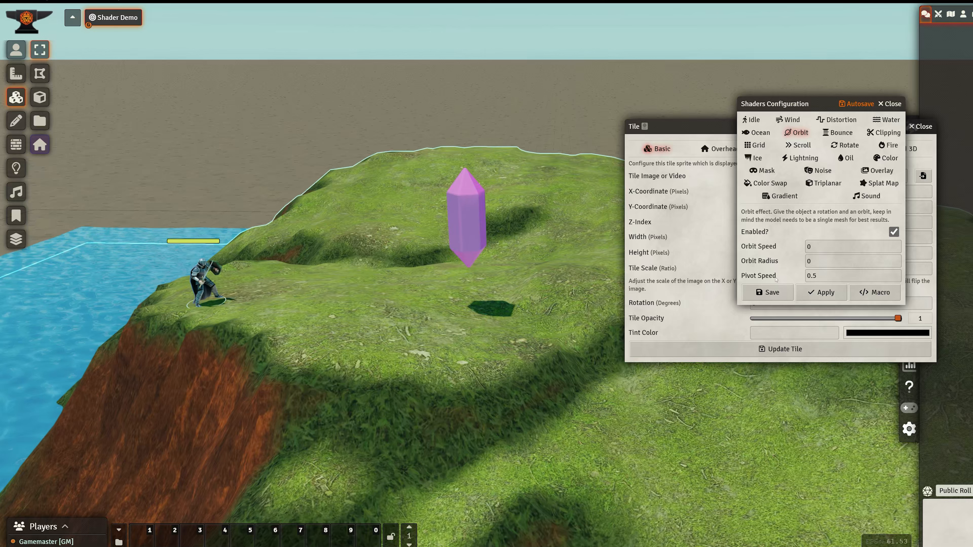
click(821, 261)
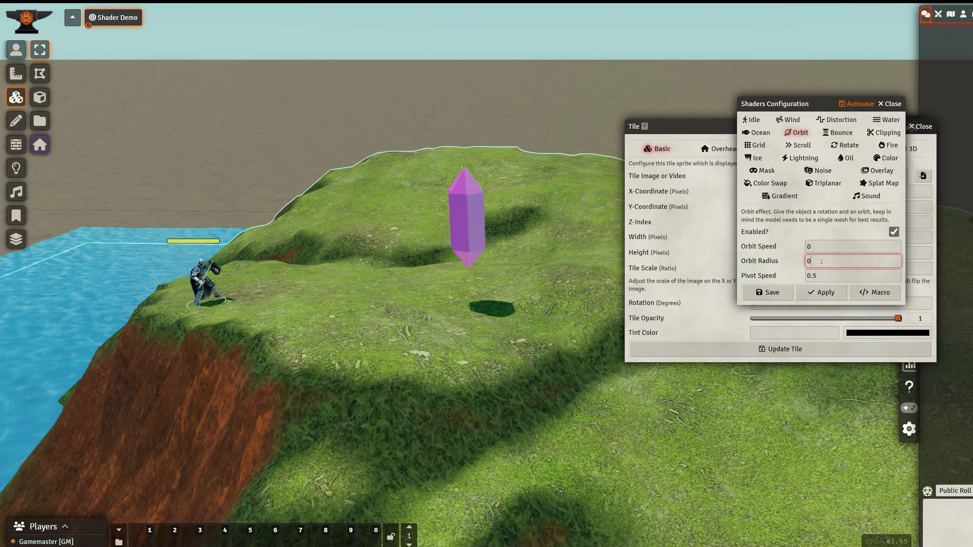
Step: Set the crystal's Orbit Speed to 0.5, Pivot Speed to 0 and Orbit Radius to 1
click(817, 247)
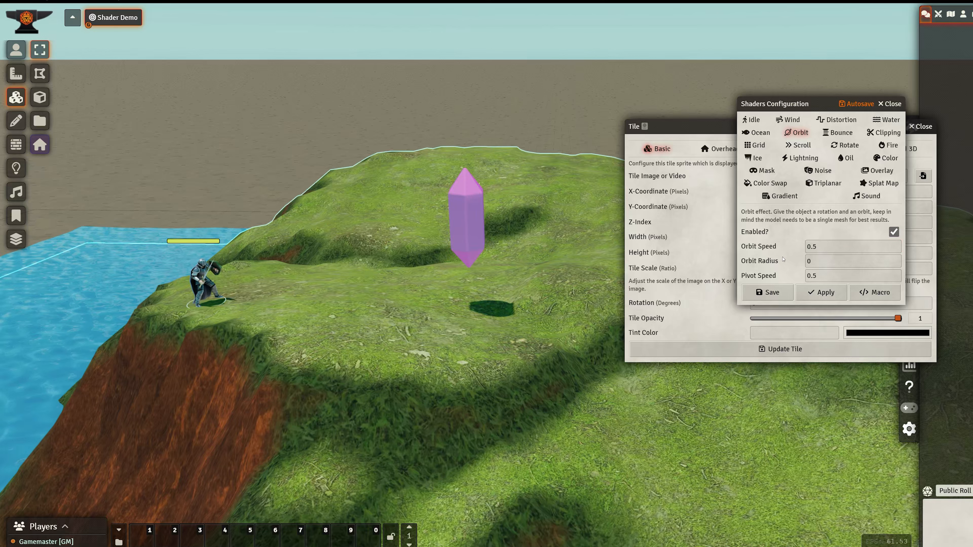
click(787, 273)
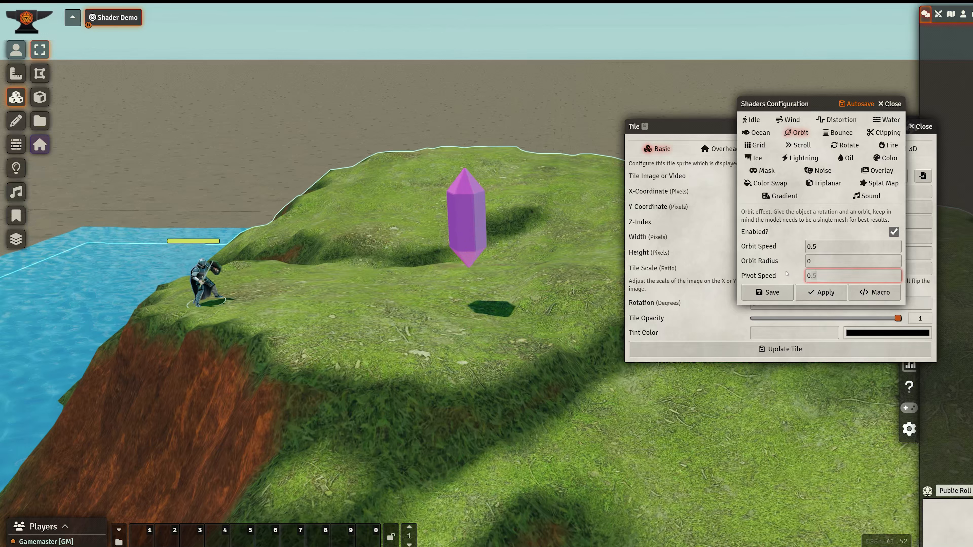
click(789, 270)
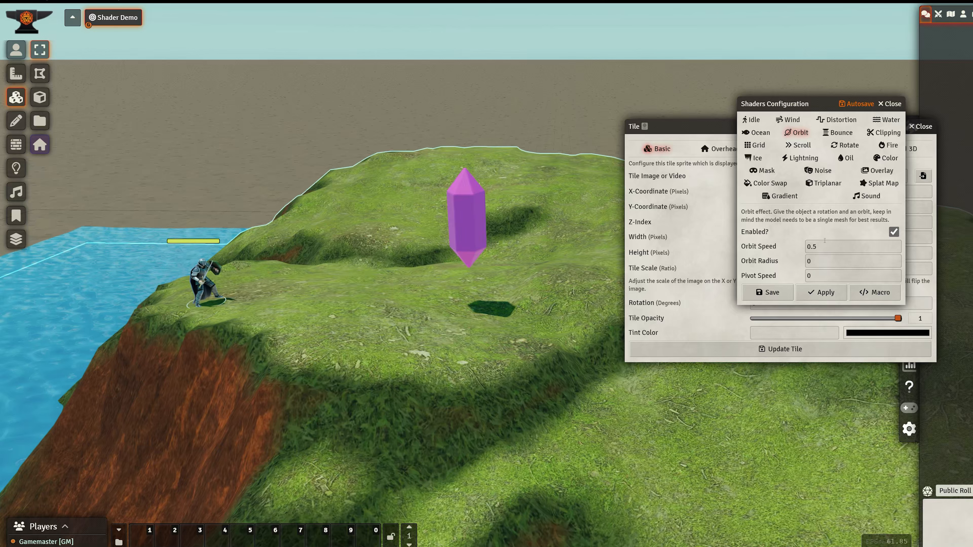
click(768, 264)
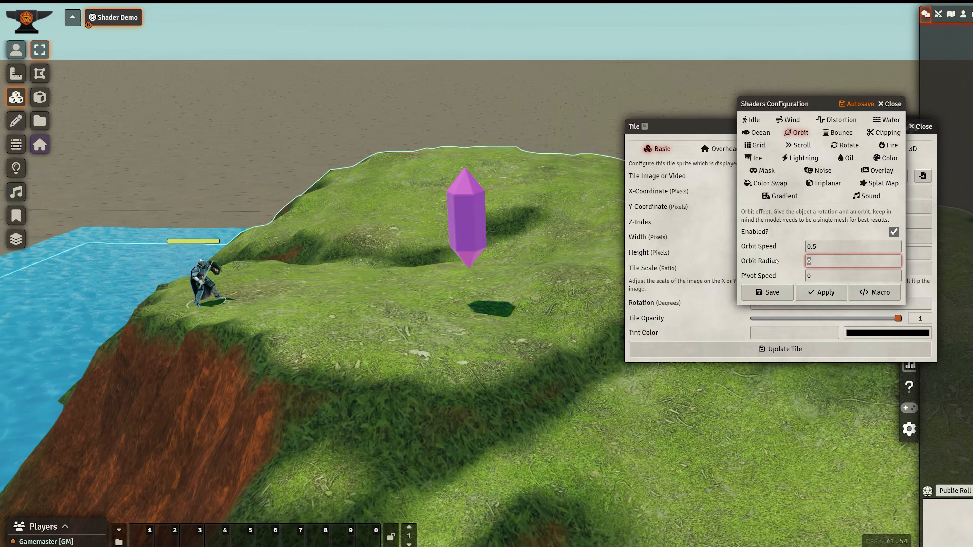
text(1)
key(Return)
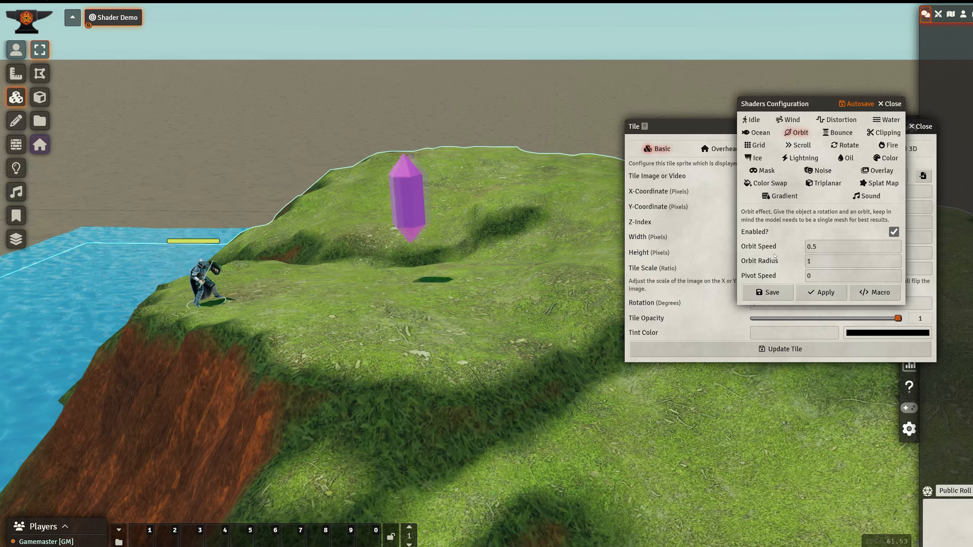
Step: Slow the crystal's orbit by setting the Orbit Speed first to 0.1 and then to 0.01
click(822, 244)
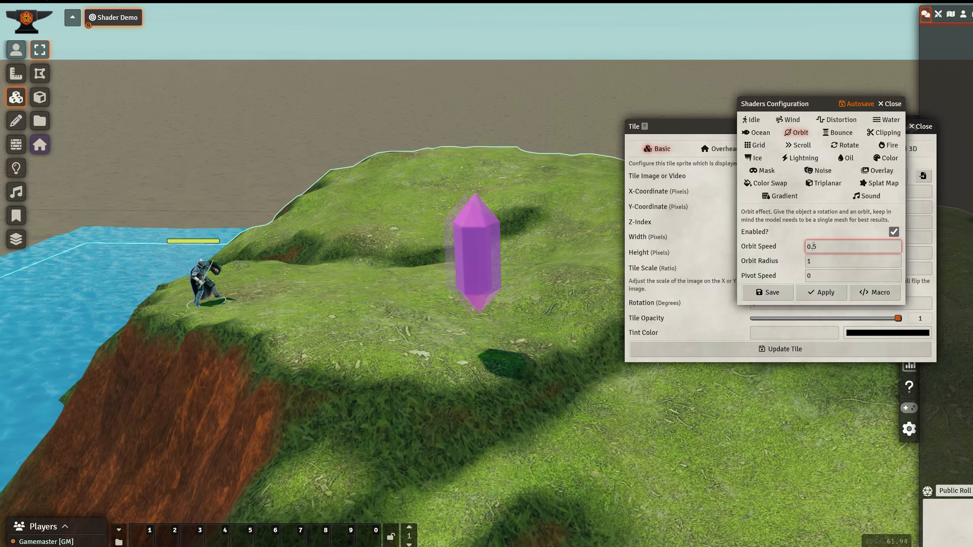
key(BackSpace)
text(1)
key(Return)
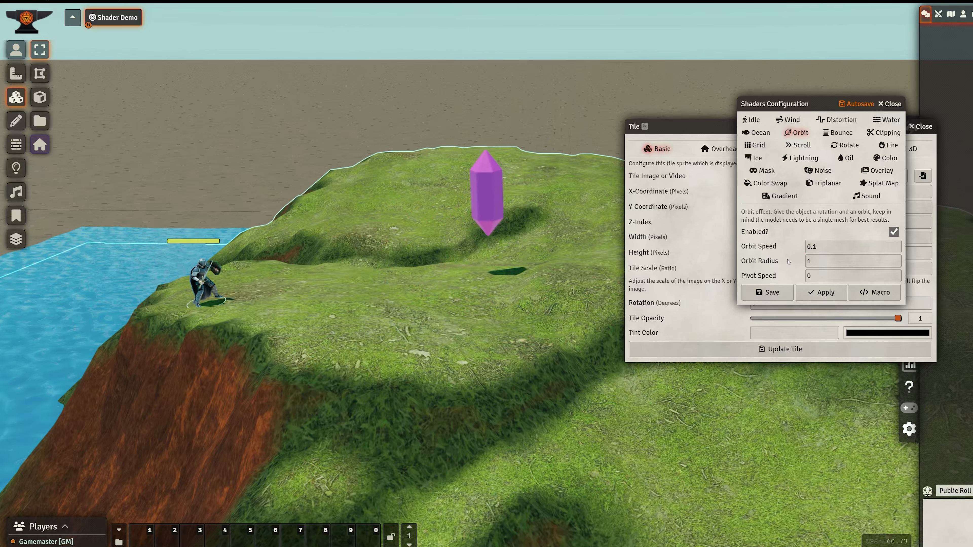
click(814, 247)
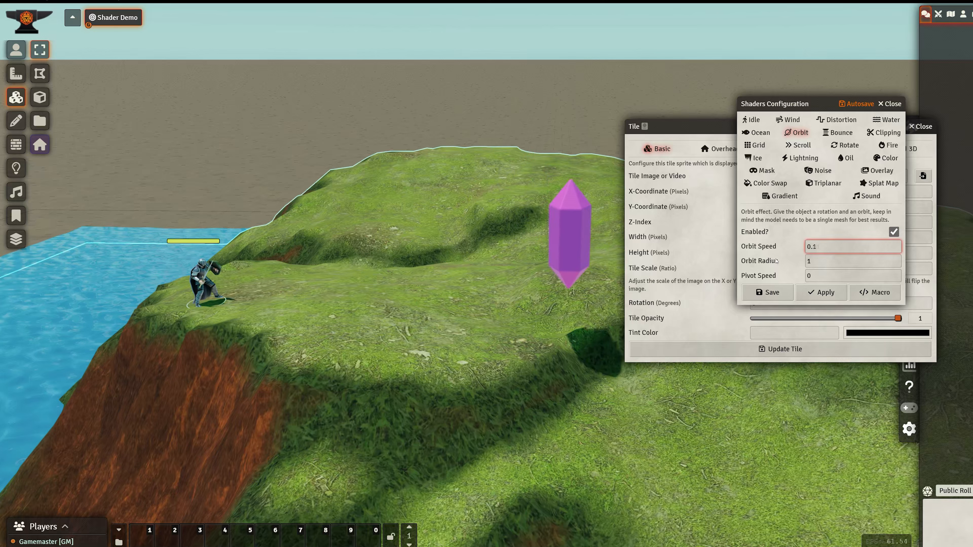
text(0)
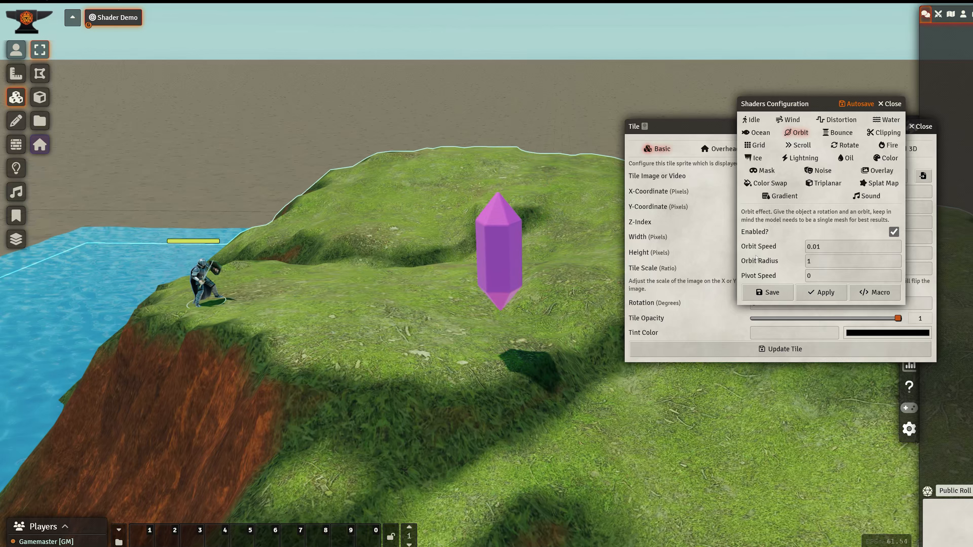
key(Tab)
text(0.1)
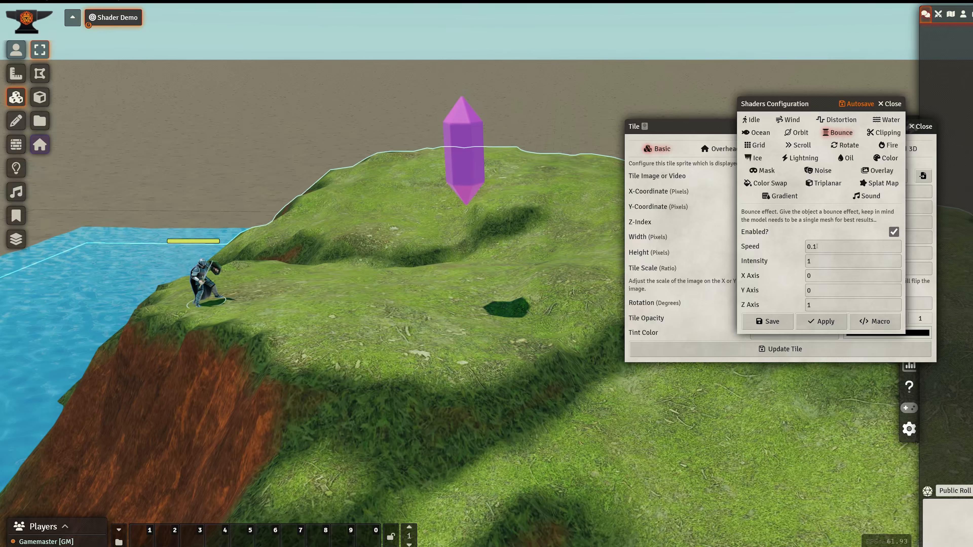
Step: Set the crystal's Bounce shader to a Speed of 0.2 and an Intensity of 0.1
double_click(819, 247)
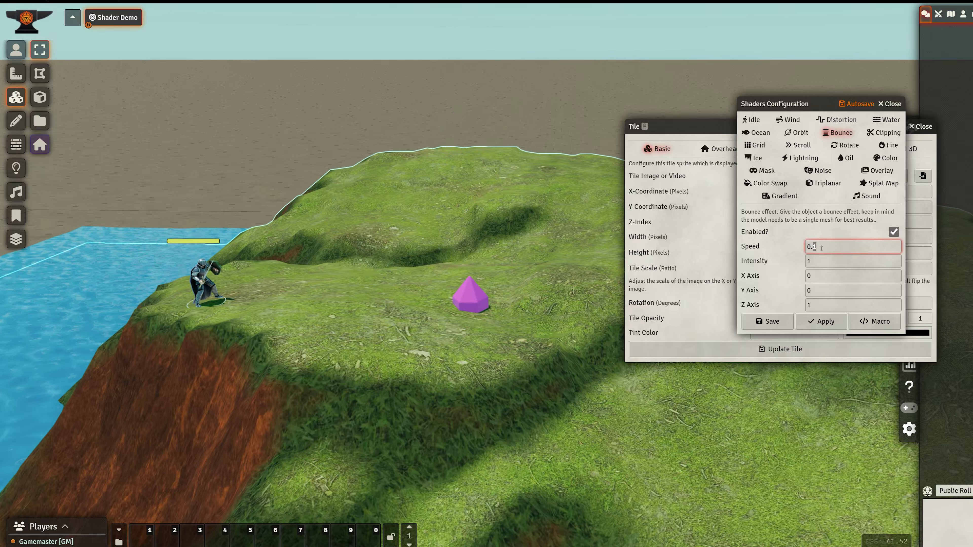
key(Return)
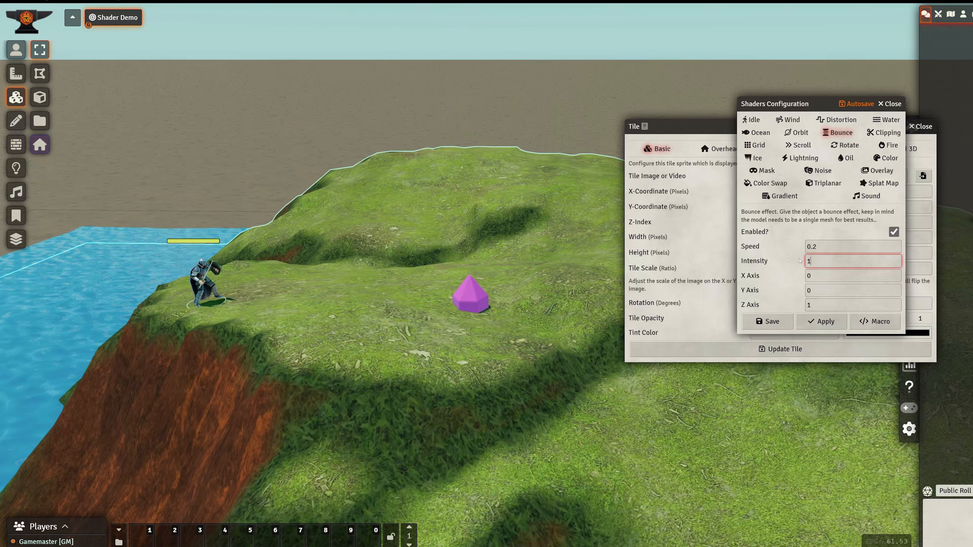
text(0.1)
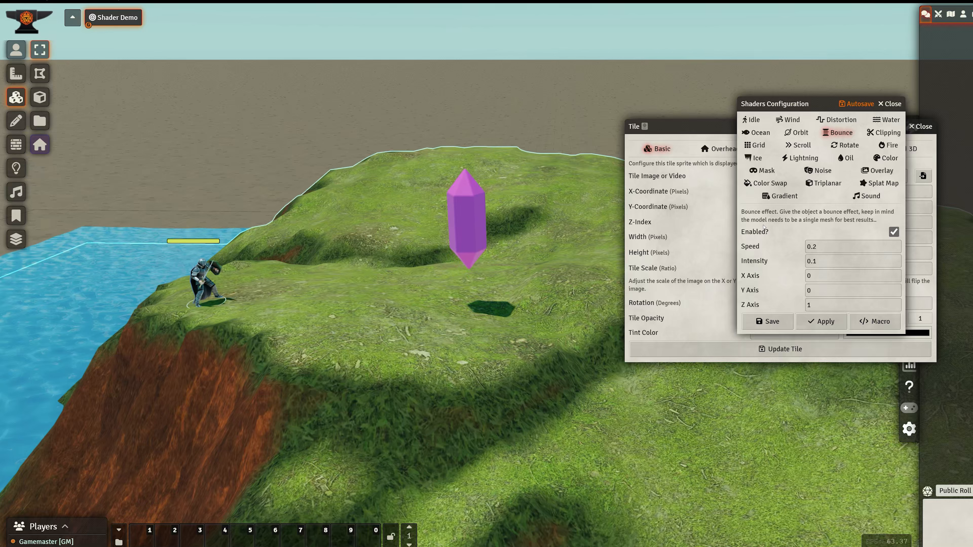
double_click(818, 246)
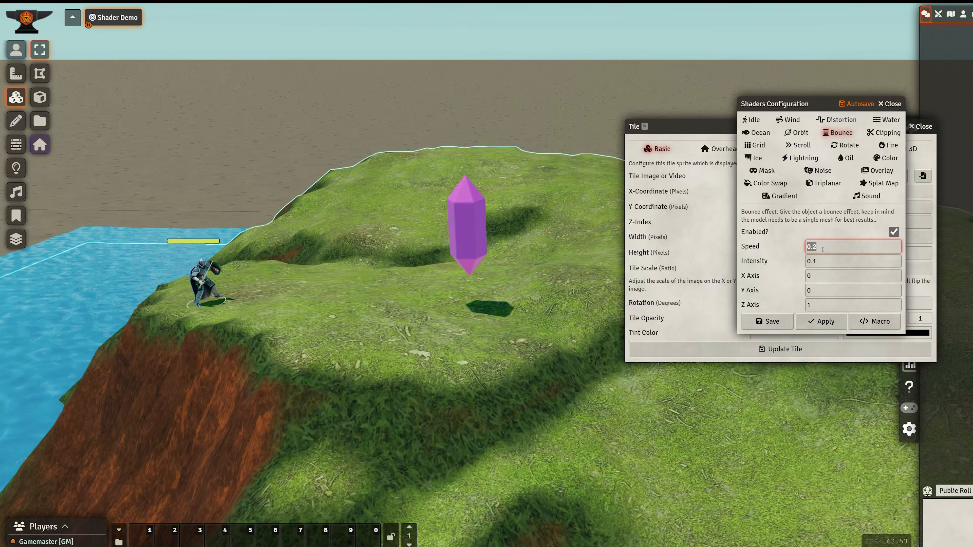
click(827, 261)
click(755, 261)
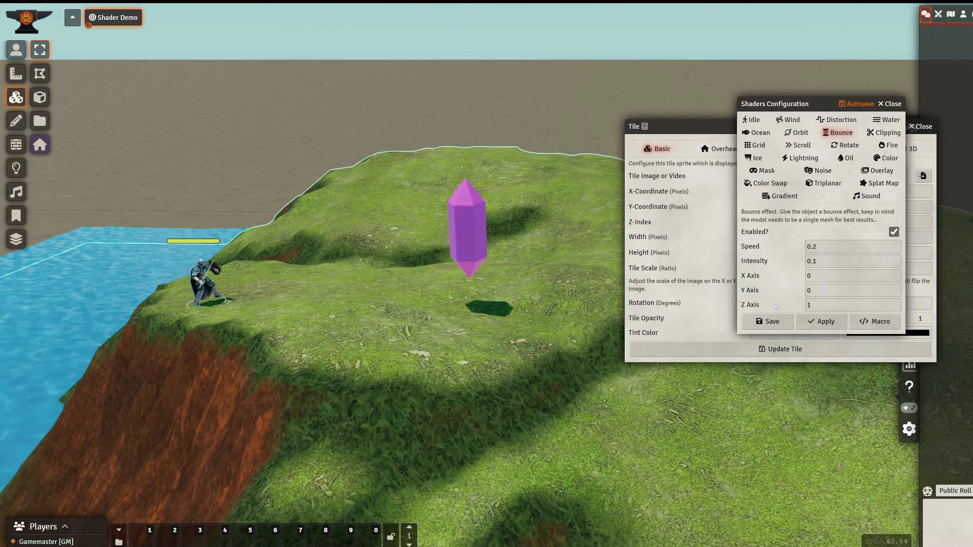
click(821, 309)
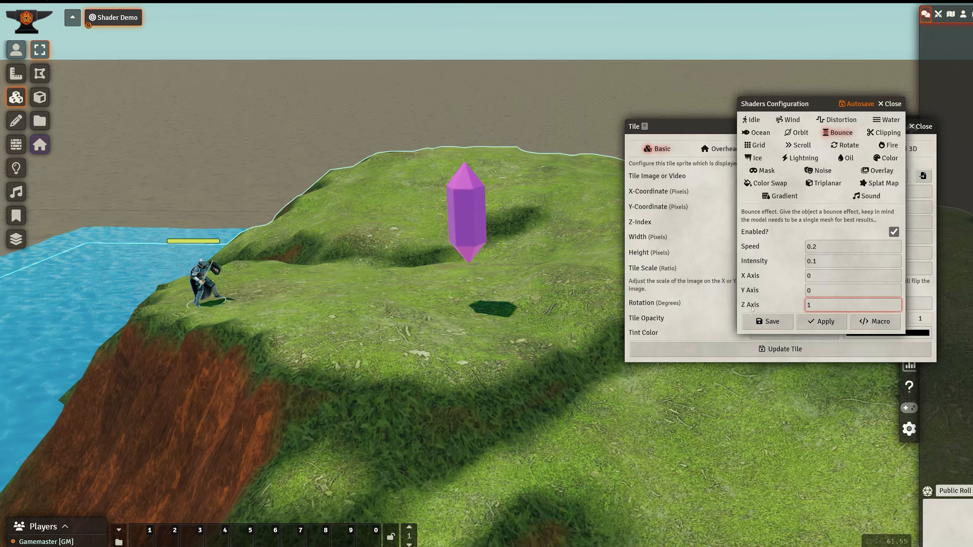
click(843, 262)
drag(844, 262, 763, 261)
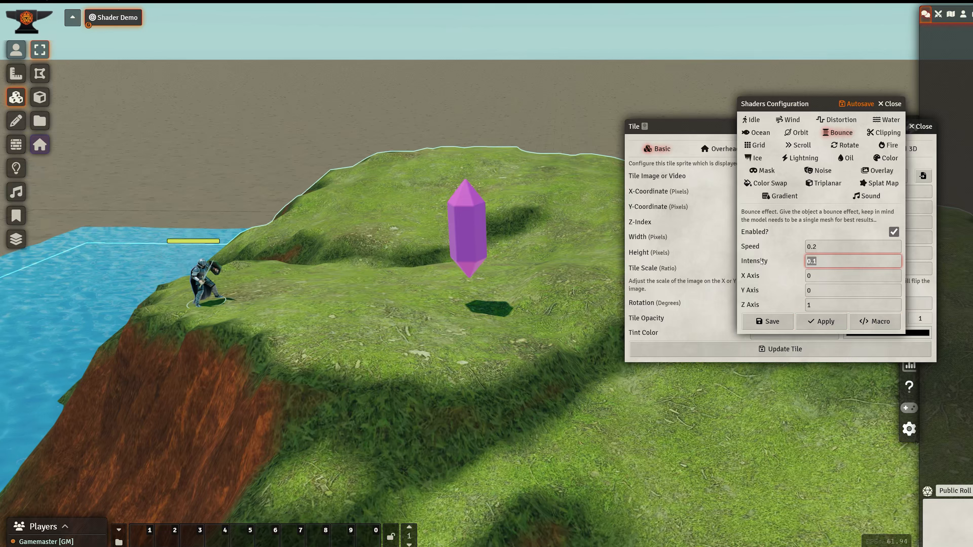
Step: Change the crystal's bounce direction by setting its Z Axis to 0 and Y Axis to 1
drag(823, 304, 787, 301)
key(shift+Tab)
key(shift+Tab)
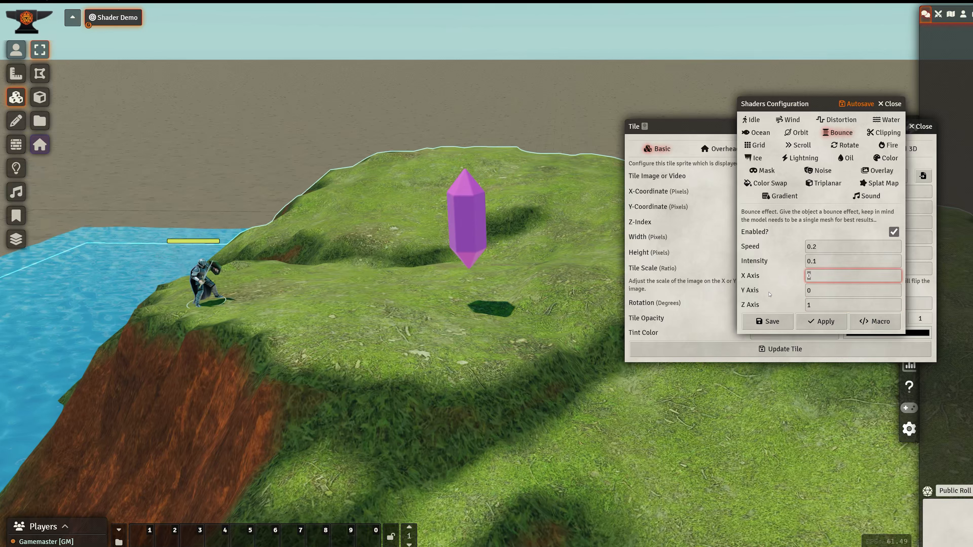
key(Tab)
key(Tab)
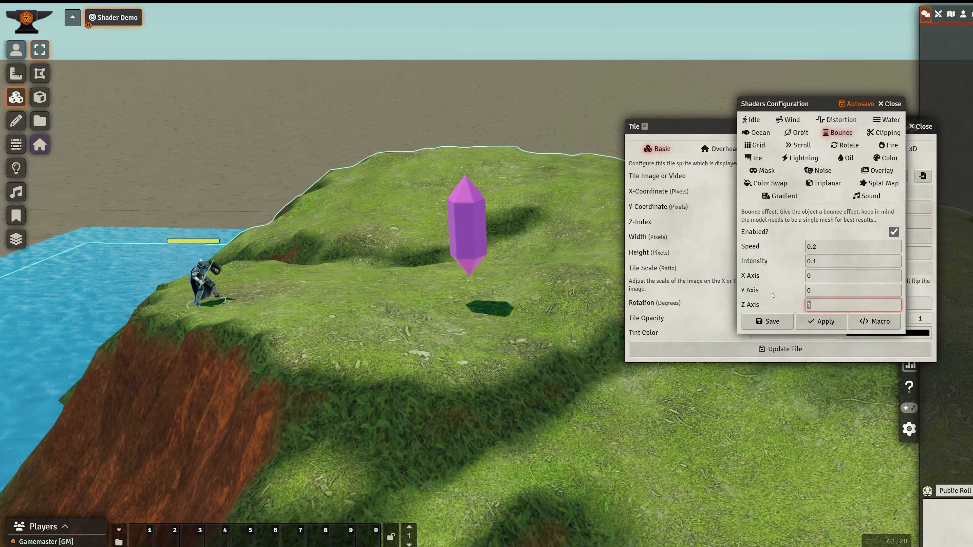
text(0)
click(825, 290)
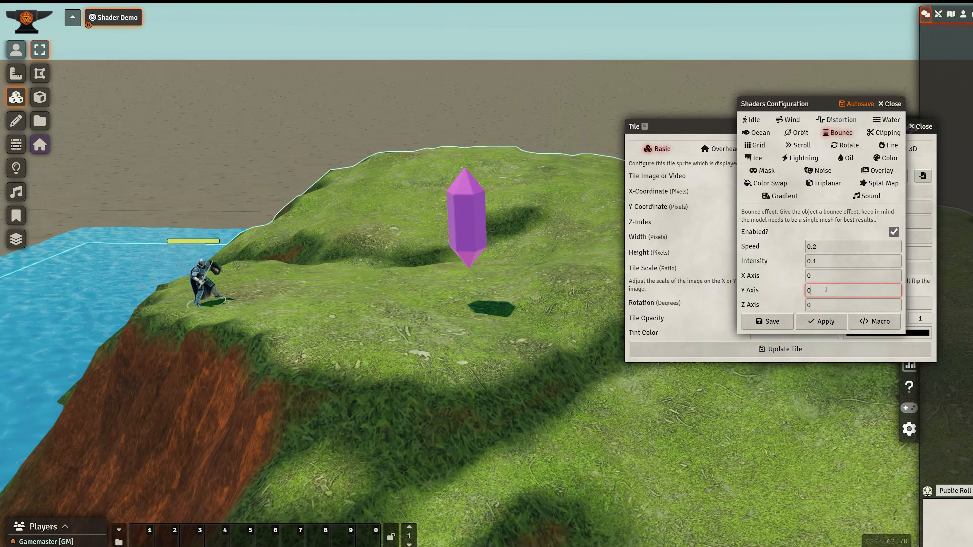
key(BackSpace)
text(1)
click(784, 290)
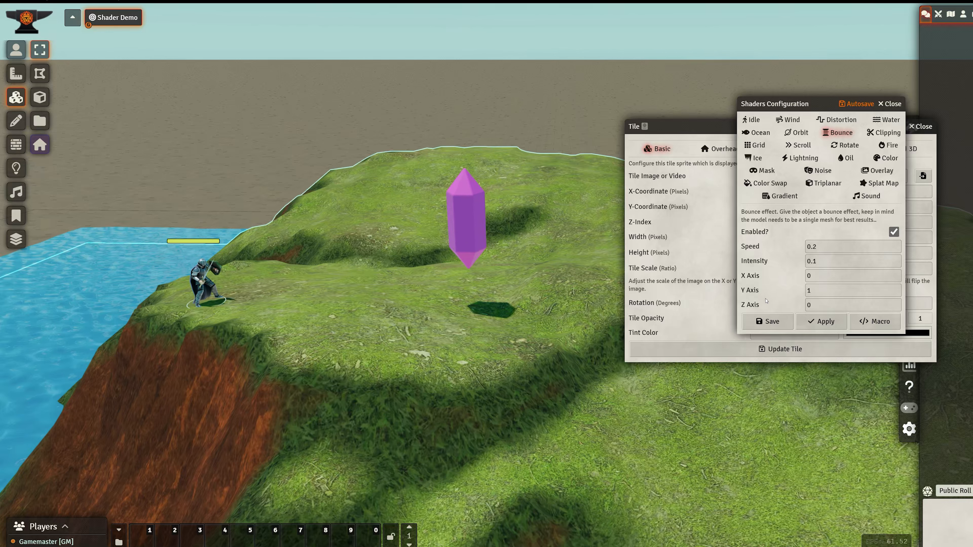
Step: Raise the crystal's Bounce Intensity to 1 and set its Z Axis to 1 for a diagonal bounce
drag(819, 261, 782, 273)
text(1)
click(783, 274)
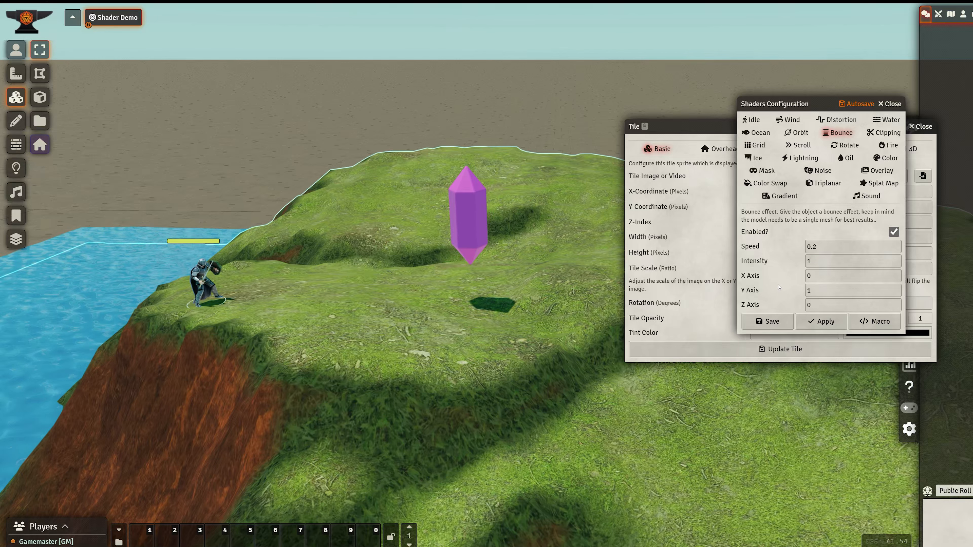
drag(818, 305, 785, 306)
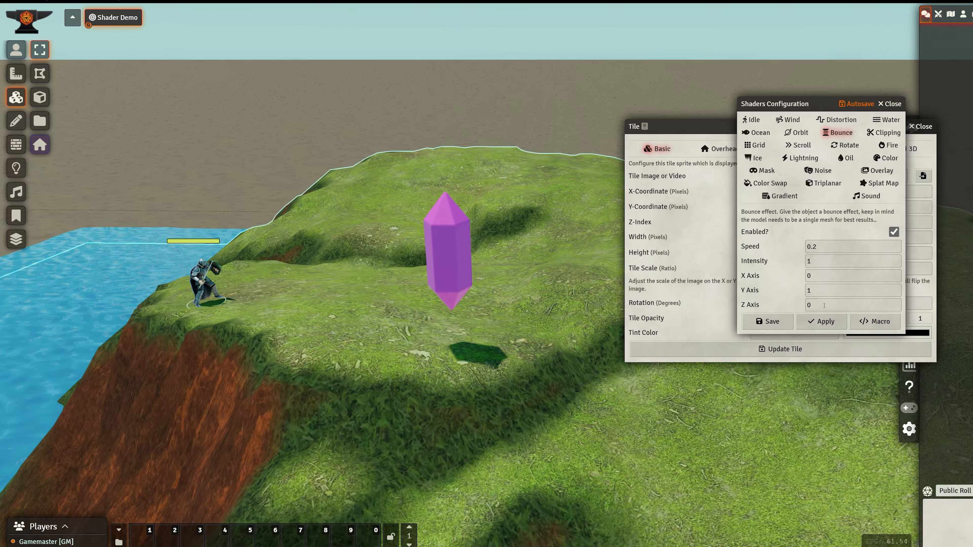
text(1)
click(755, 299)
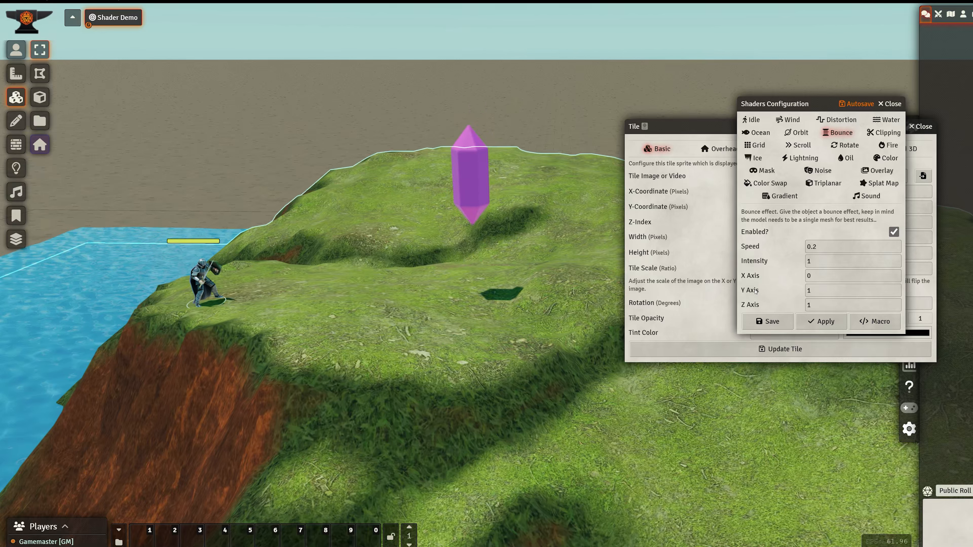
Step: Tilt the crystal's bounce the opposite way by setting its Z Axis to -1 and then to -0.1
click(808, 305)
text(-)
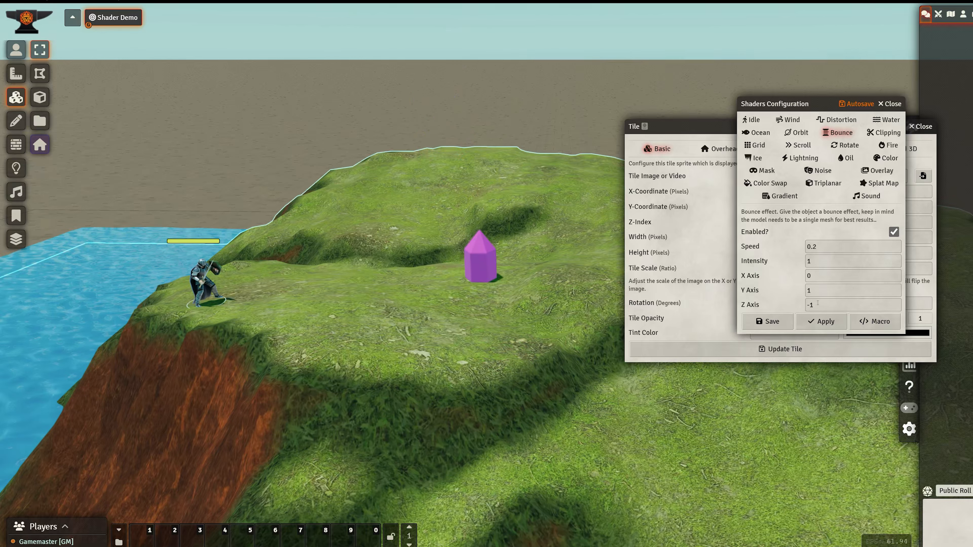
click(833, 309)
key(BackSpace)
text(0.1)
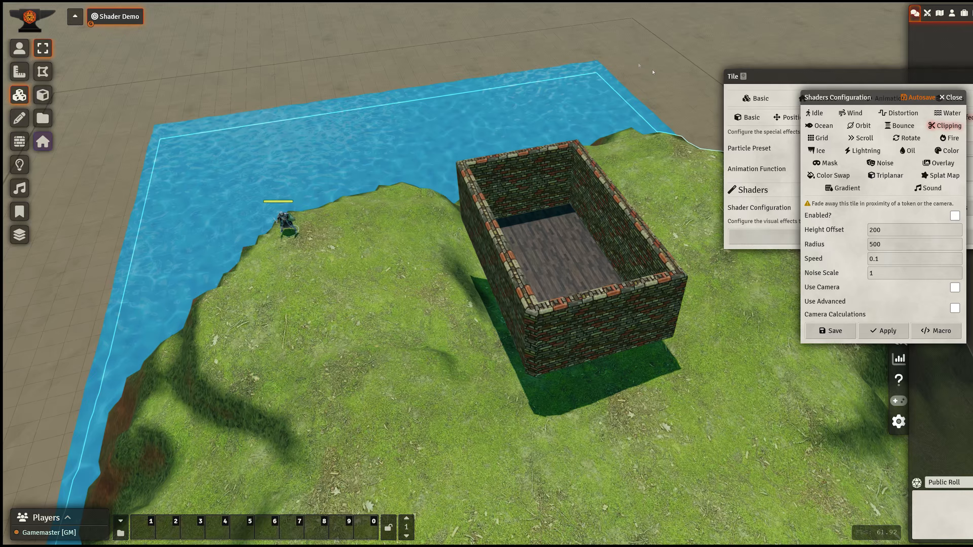
Step: Enable the Clipping shader on the brick building tile and move the character token inside the building
mouse_move(291, 165)
middle_down()
mouse_move(374, 140)
mouse_move(291, 165)
middle_up()
click(954, 216)
click(22, 52)
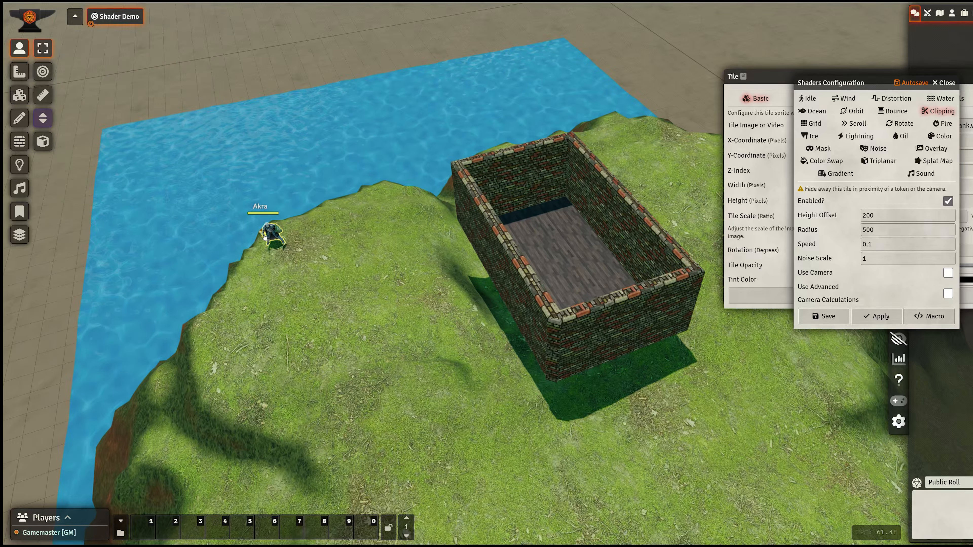
drag(264, 236, 540, 256)
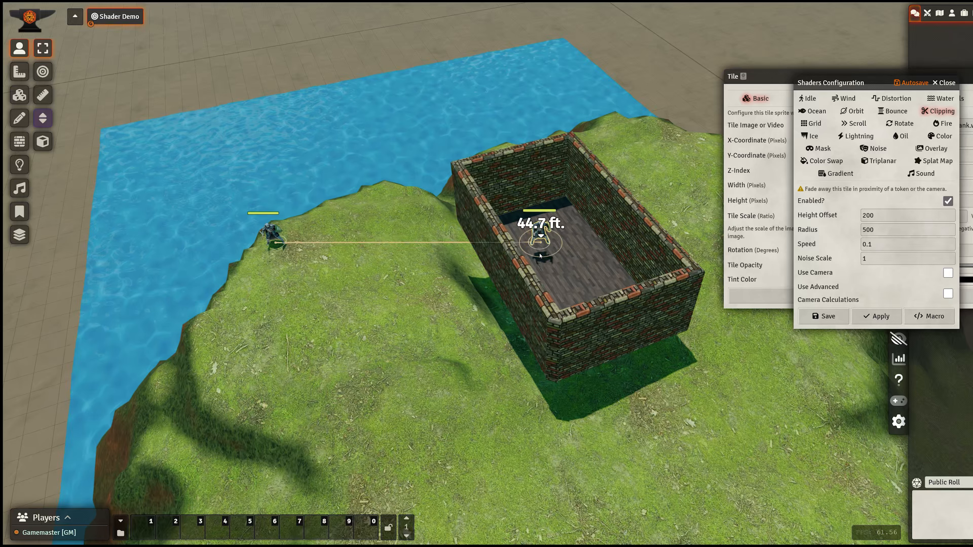
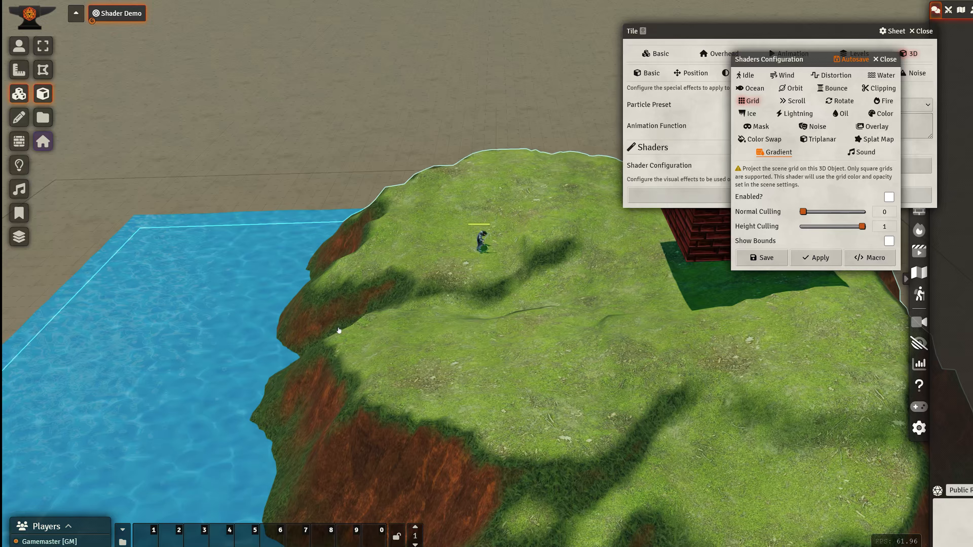
Step: Enable the Grid shader on the terrain tile and inspect the grid projected over the hill
drag(393, 307, 493, 326)
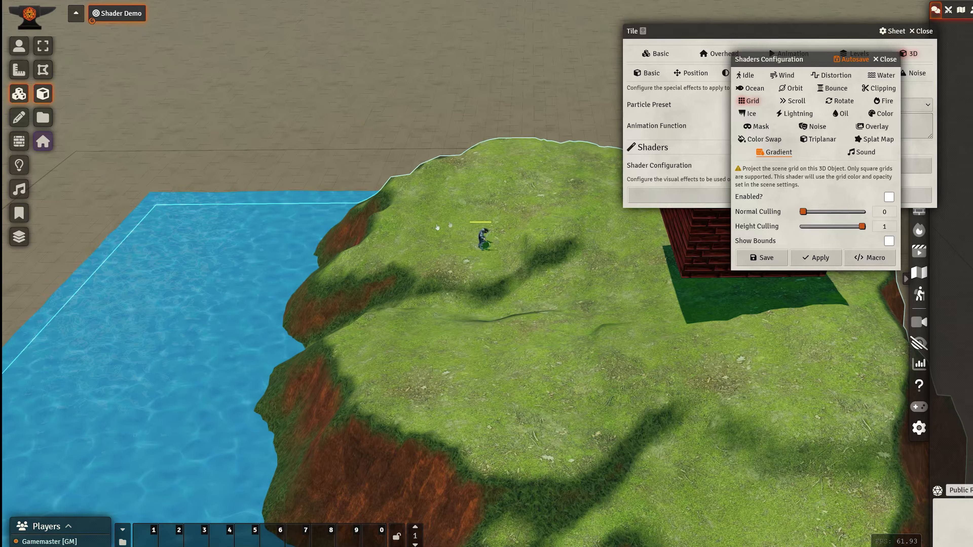
click(888, 197)
scroll(521, 303, up, 3)
drag(520, 303, 536, 302)
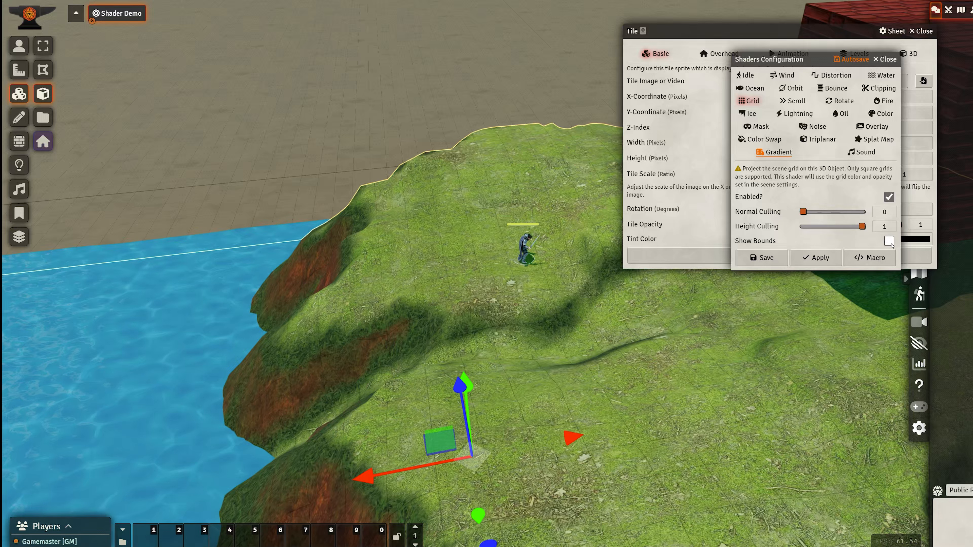
scroll(445, 306, down, 5)
drag(377, 306, 517, 309)
drag(448, 315, 393, 281)
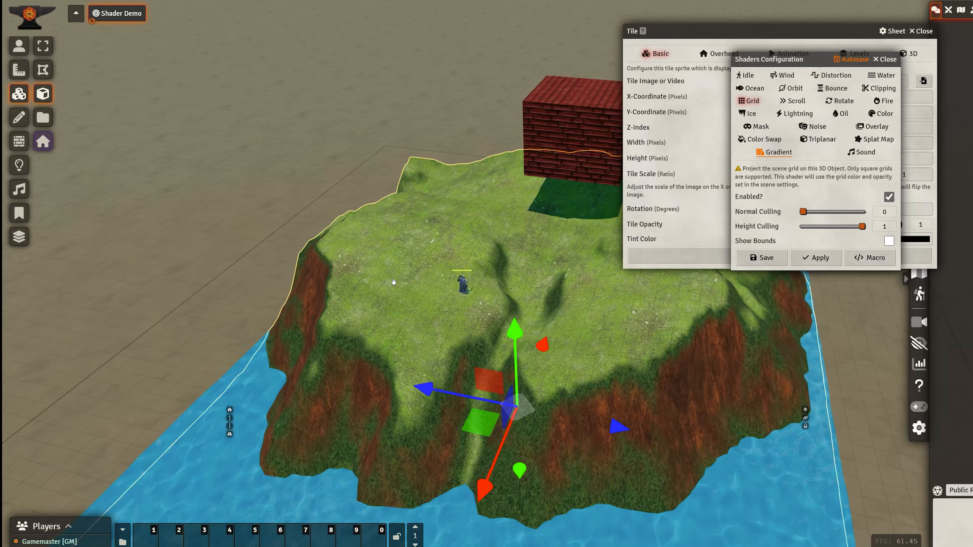
Step: Lower the terrain's grid Height Culling to 0.51 and then to 0
right_drag(394, 282, 446, 289)
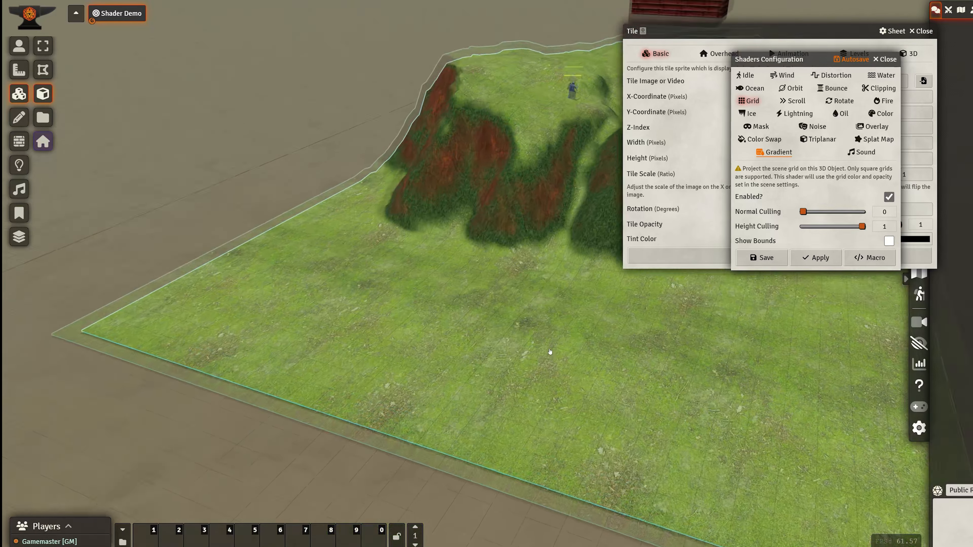
scroll(550, 352, up, 3)
right_drag(550, 352, 320, 444)
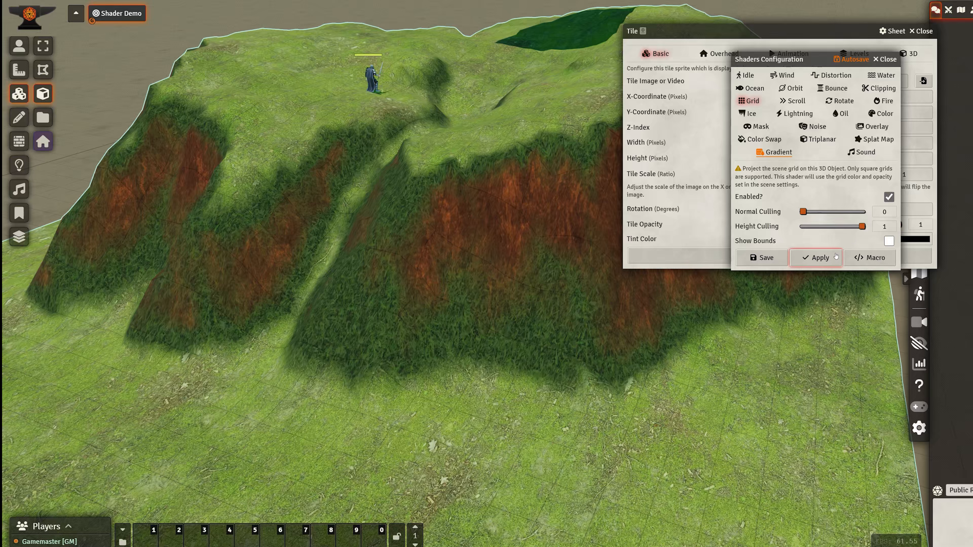
click(833, 227)
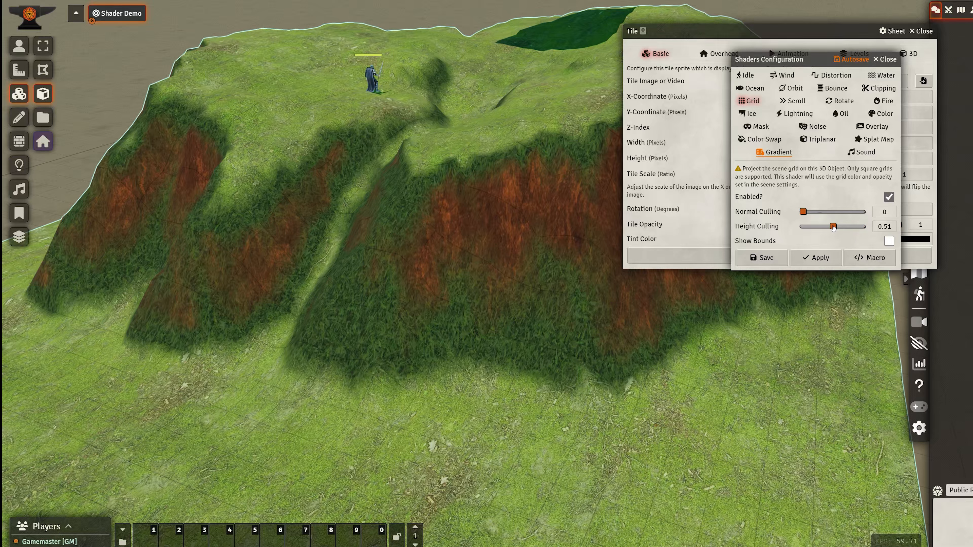
drag(833, 227, 799, 228)
Step: Stretch the terrain tile vertically into a tall cliff and set its grid Height Culling to 0.18
right_drag(591, 253, 436, 161)
click(487, 141)
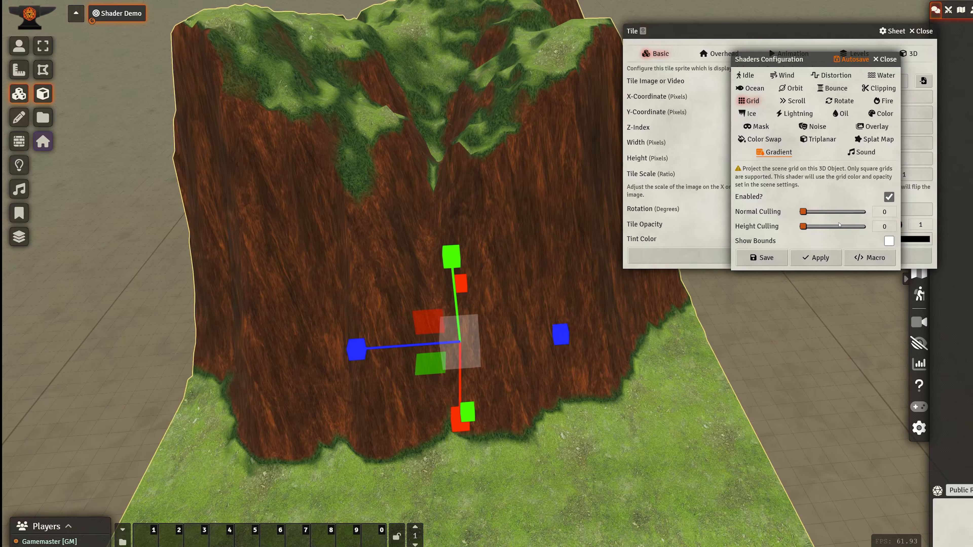
click(813, 227)
right_drag(619, 357, 389, 319)
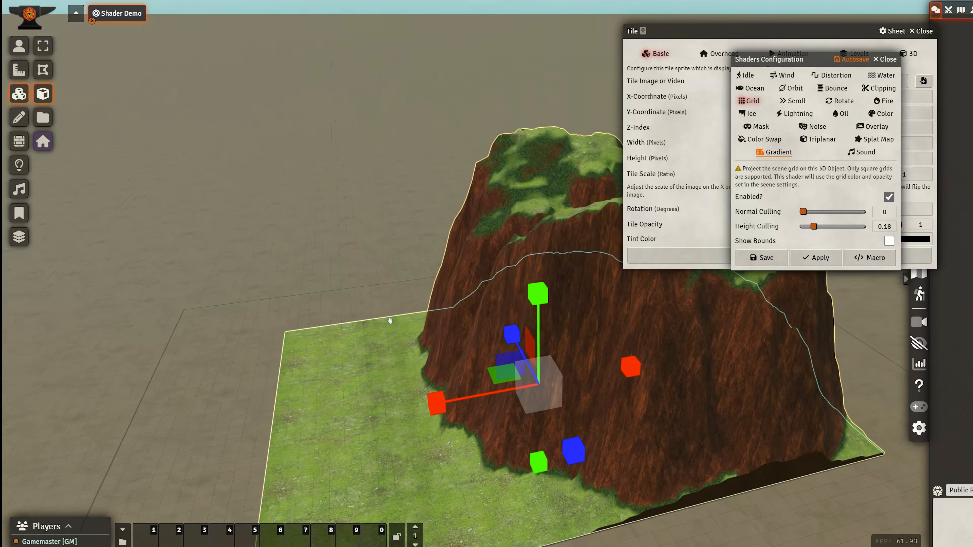
Step: Scale the terrain tile back down to its original height and set its grid Height Culling to 1
drag(542, 295, 548, 363)
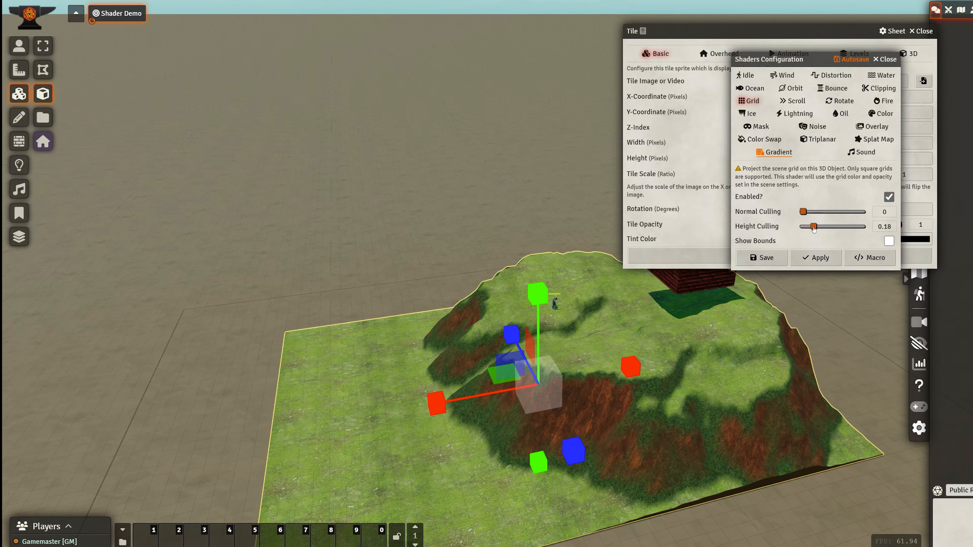
drag(813, 228, 863, 226)
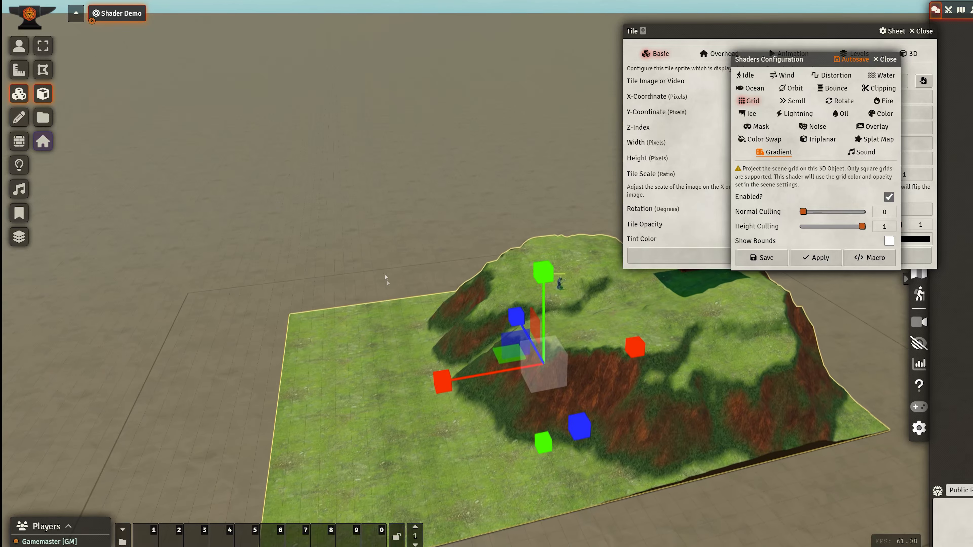
scroll(385, 277, up, 3)
drag(425, 286, 477, 290)
click(477, 290)
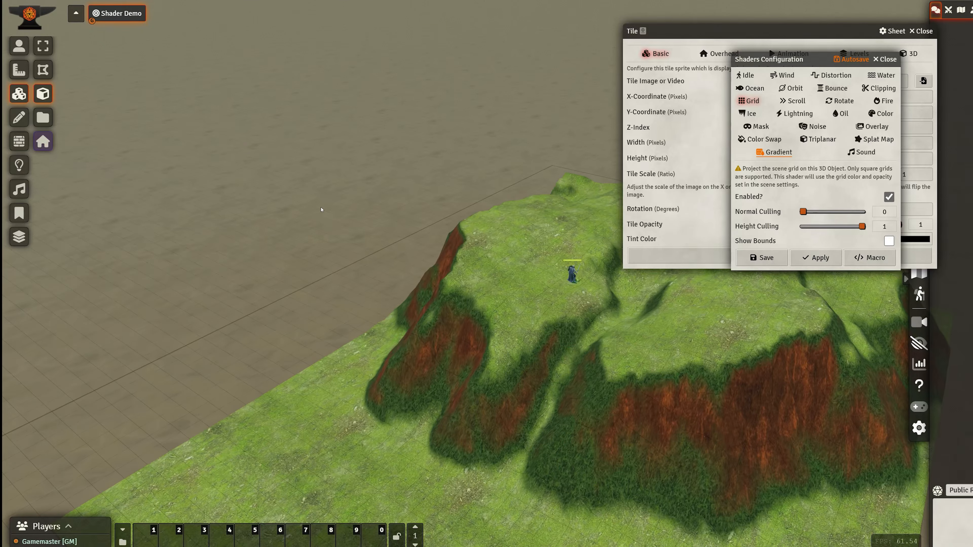
Step: Raise the terrain's grid Normal Culling to 0.5346 and then to 0.8712, and inspect the grid on the slopes
click(478, 290)
drag(445, 348, 580, 343)
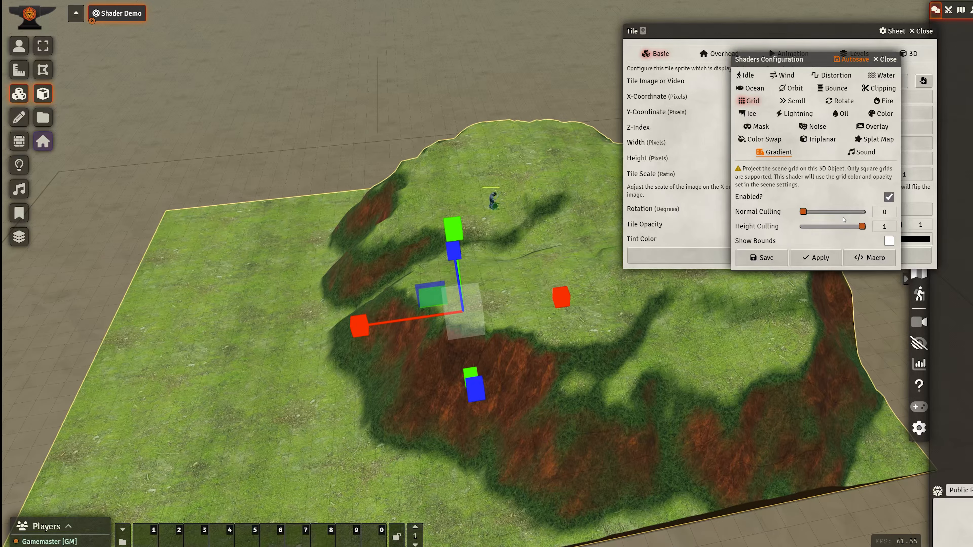
click(835, 213)
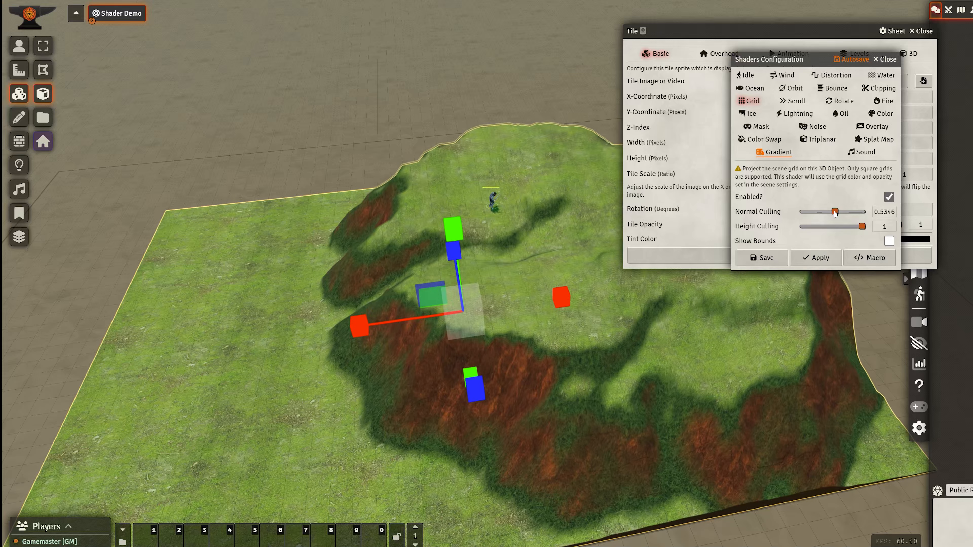
drag(836, 212, 855, 211)
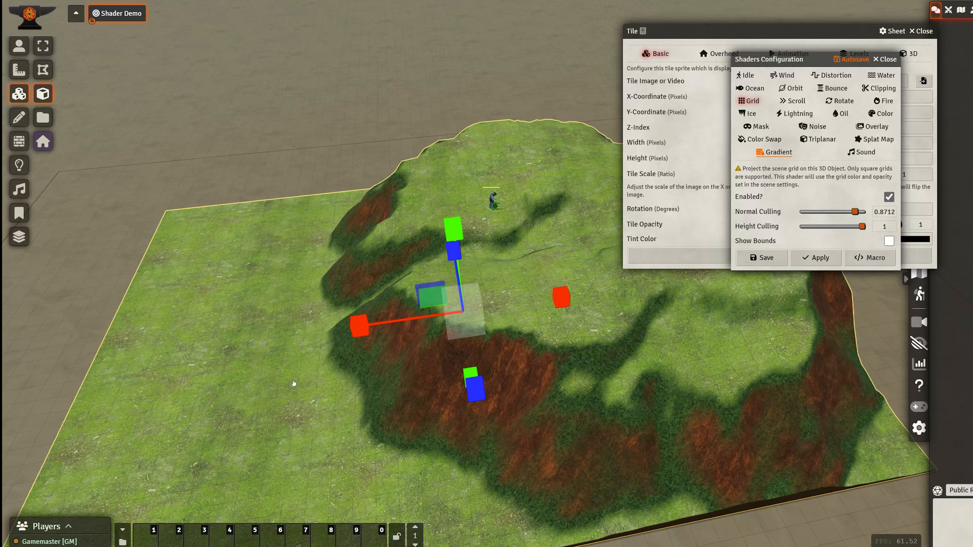
scroll(463, 310, up, 4)
right_drag(440, 325, 620, 268)
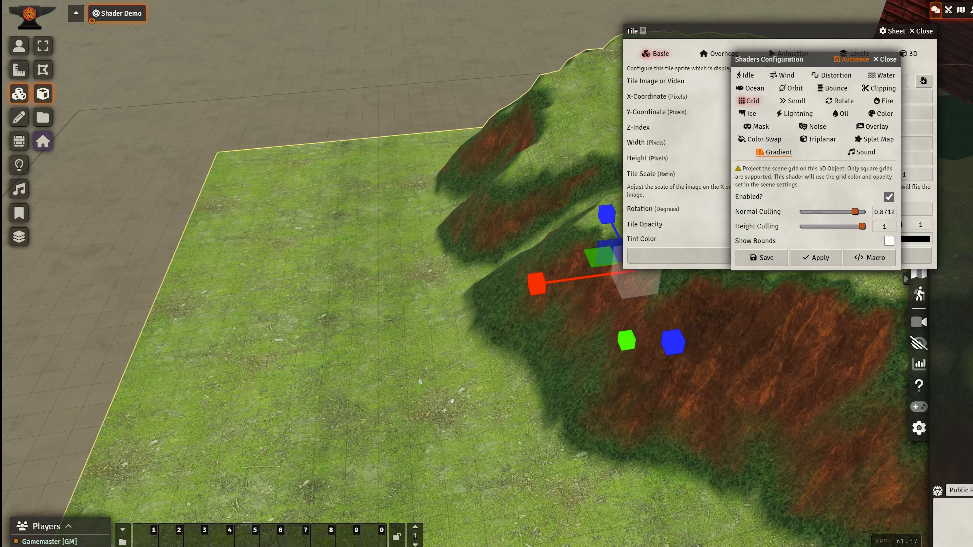
right_drag(494, 343, 318, 401)
Step: Fine-tune the terrain's grid Normal Culling, trying 0.7623 before setting it to 0.8019
drag(854, 211, 848, 211)
right_drag(571, 307, 572, 277)
scroll(571, 278, down, 2)
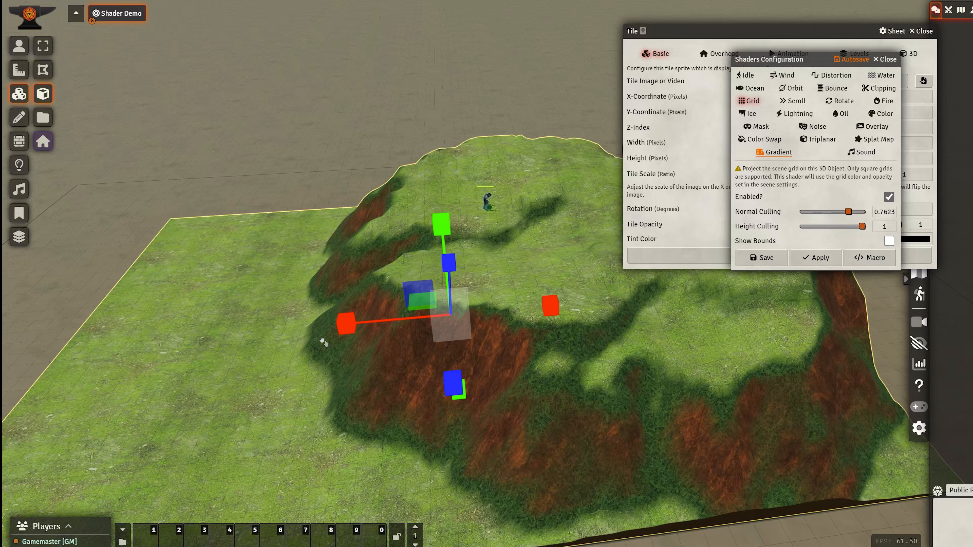
drag(862, 214, 799, 220)
click(851, 211)
drag(326, 383, 422, 429)
right_drag(395, 468, 564, 341)
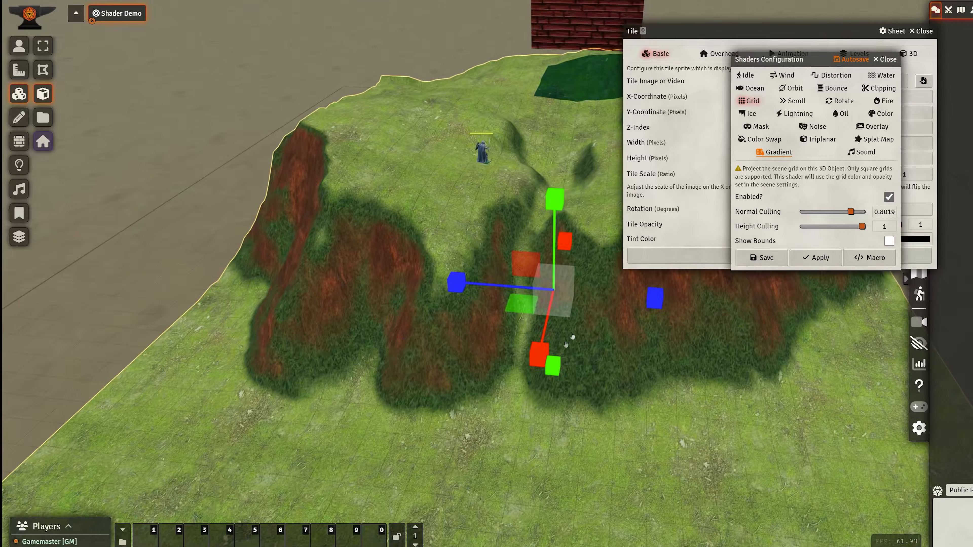
drag(456, 328, 403, 331)
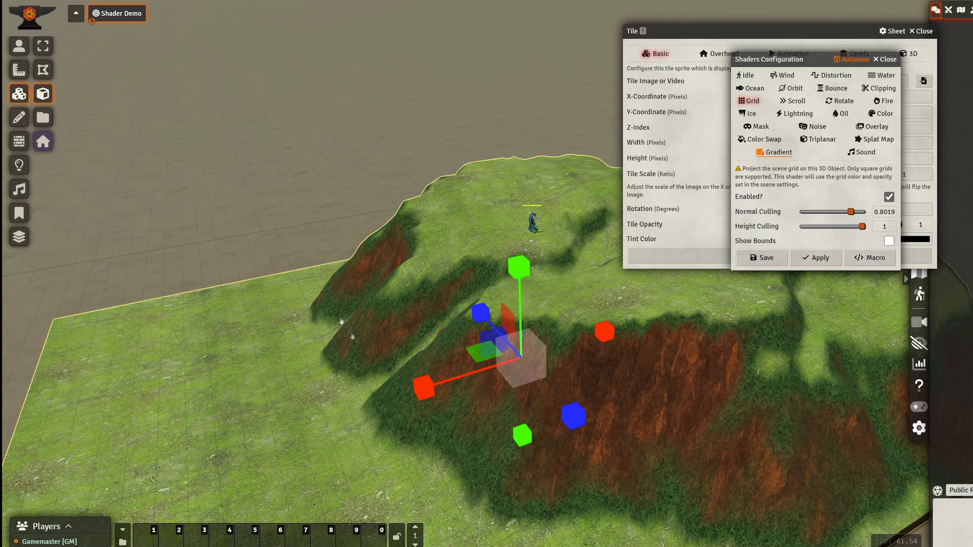
Step: View the configuration of the Shader Demo scene and close it without making changes
right_click(122, 14)
click(118, 31)
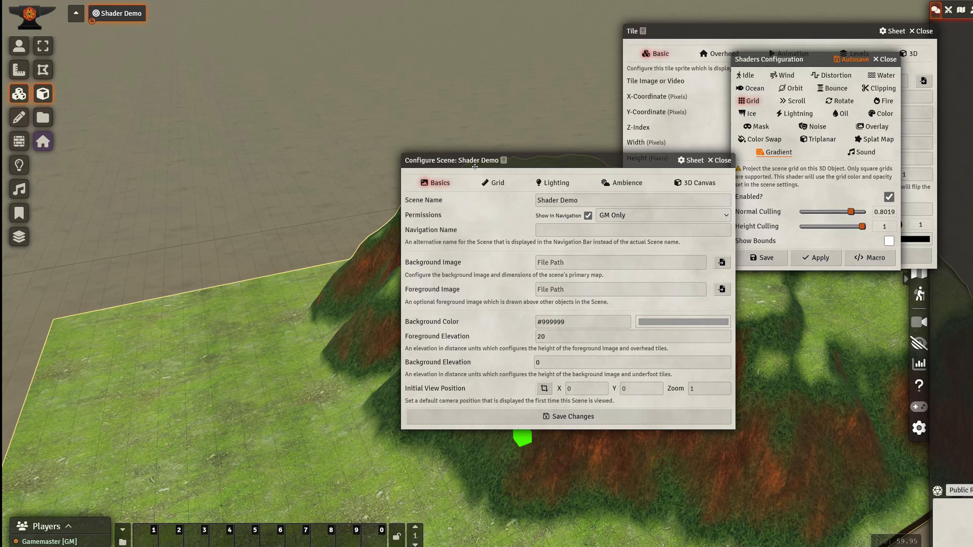
click(726, 160)
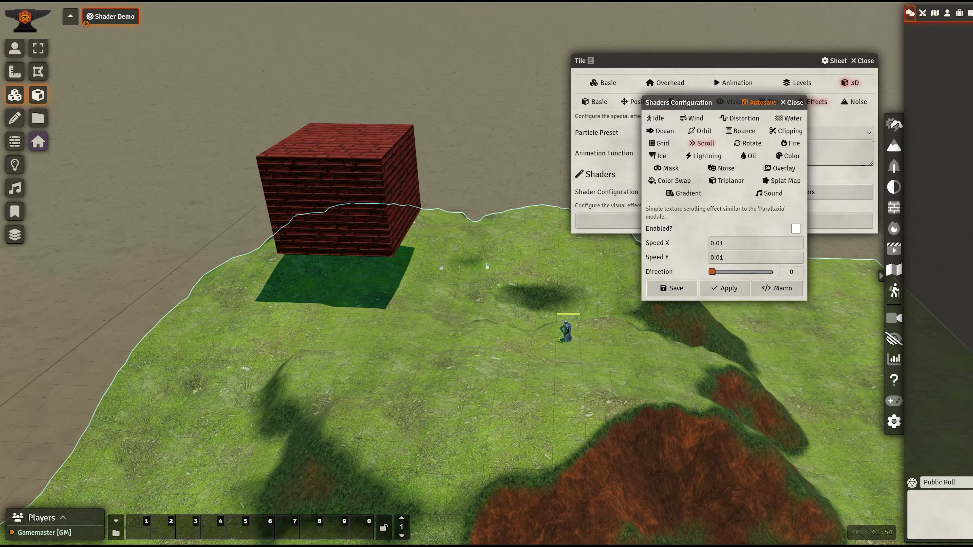
Step: Enable the Scroll shader on the red brick cube and inspect its moving texture up close
scroll(447, 212, up, 5)
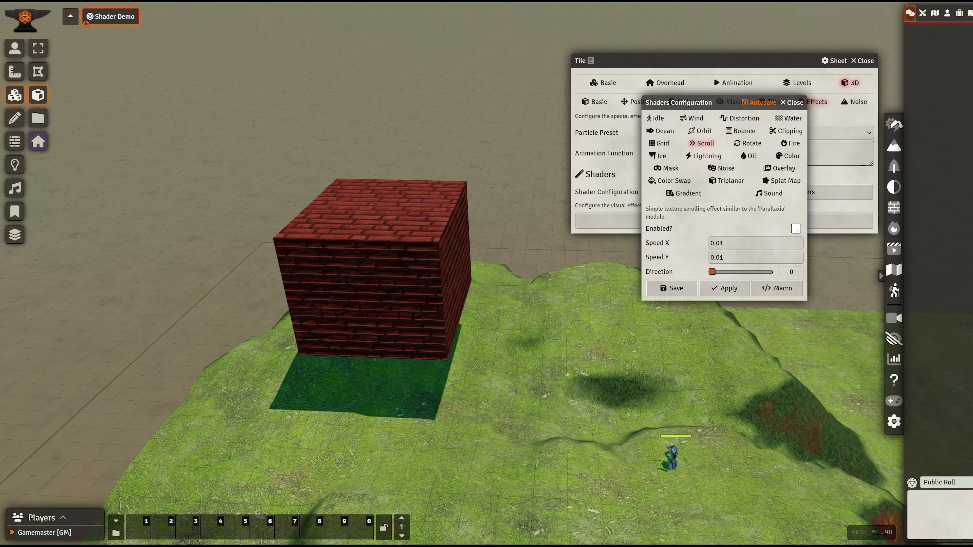
click(796, 229)
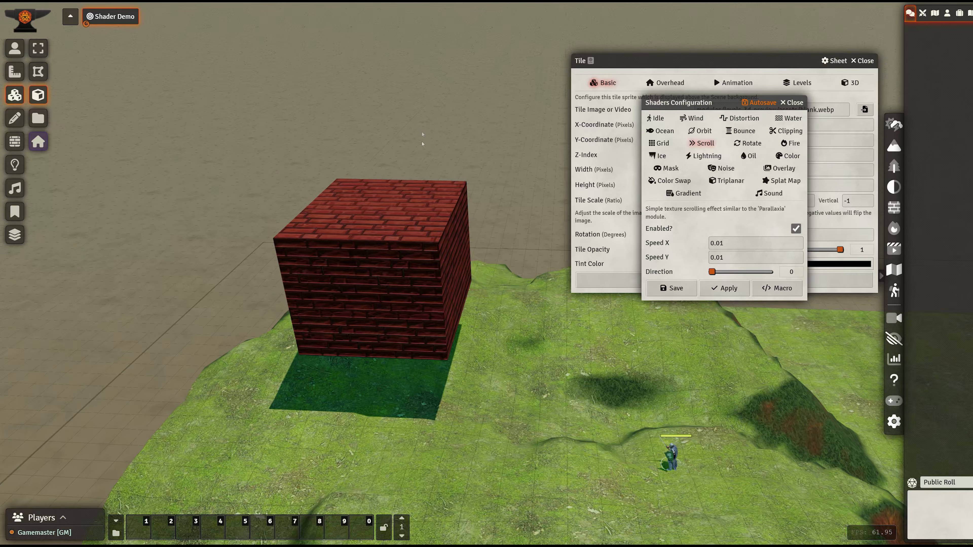
middle_drag(402, 129, 429, 146)
scroll(429, 146, up, 3)
Step: Set the cube's Scroll Direction to 91, Speed Y to 0.06 and Speed X to 0.03
mouse_move(711, 272)
mouse_down()
mouse_move(754, 272)
mouse_move(712, 271)
mouse_up()
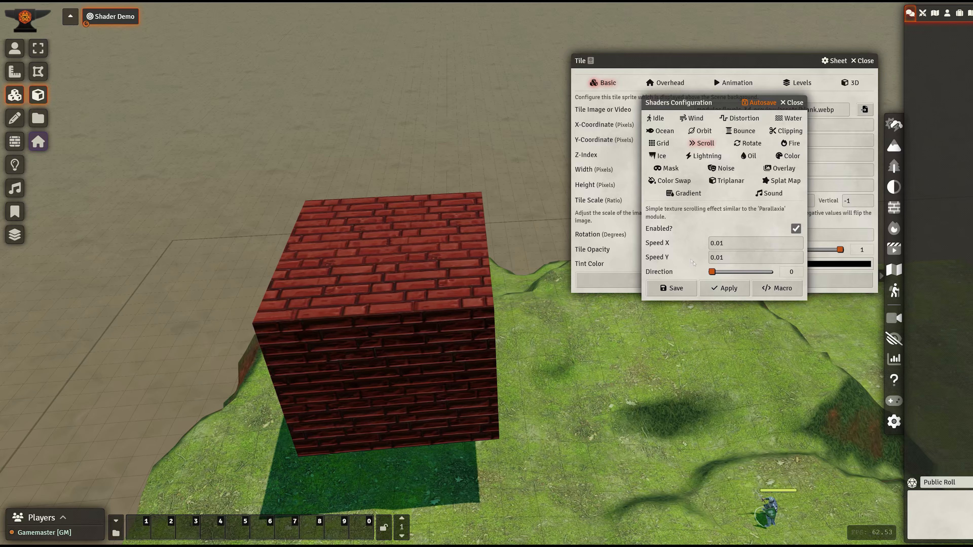
click(733, 242)
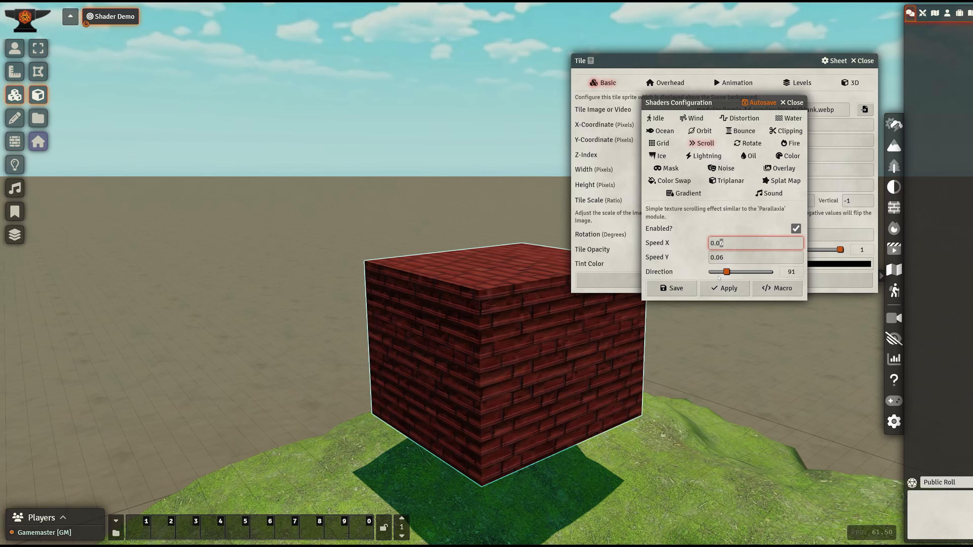
text(3)
click(720, 287)
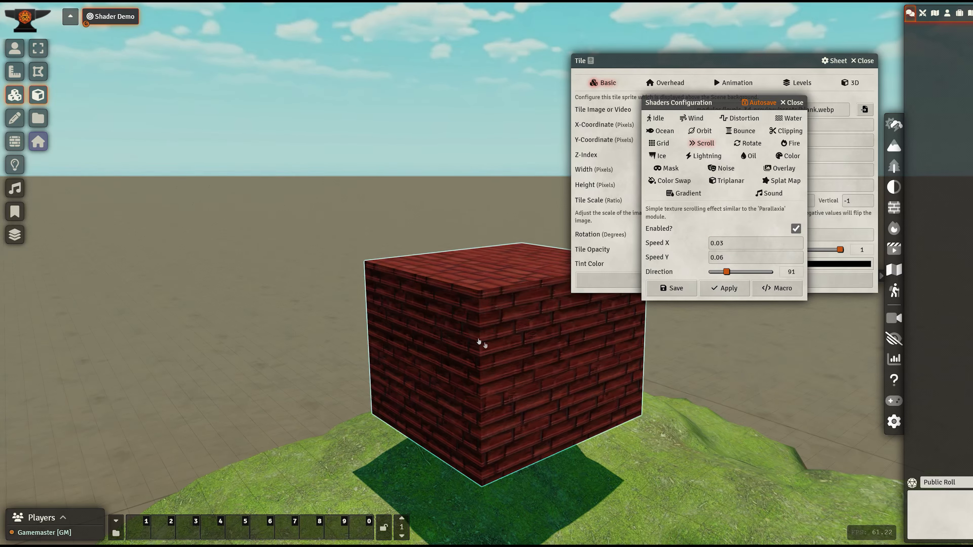
Step: Disable the Scroll shader and close the shader configuration
middle_drag(479, 342, 564, 390)
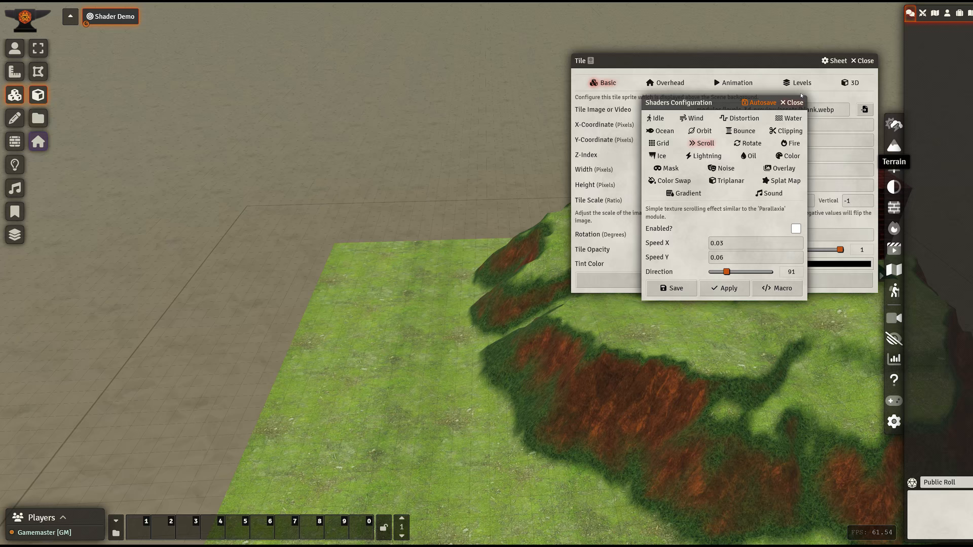
click(792, 102)
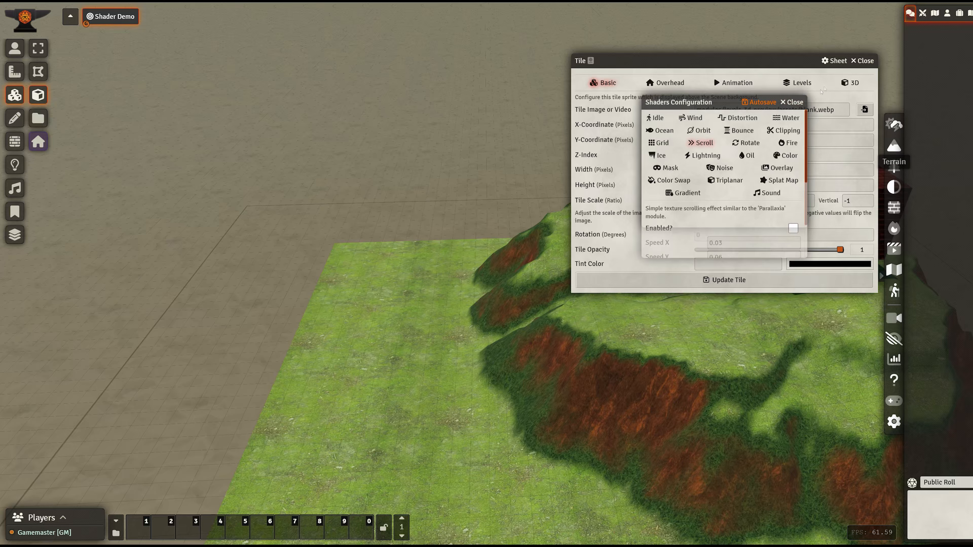
Step: Close the red brick cube's tile settings and add water to the scene's terrain
click(862, 60)
click(894, 147)
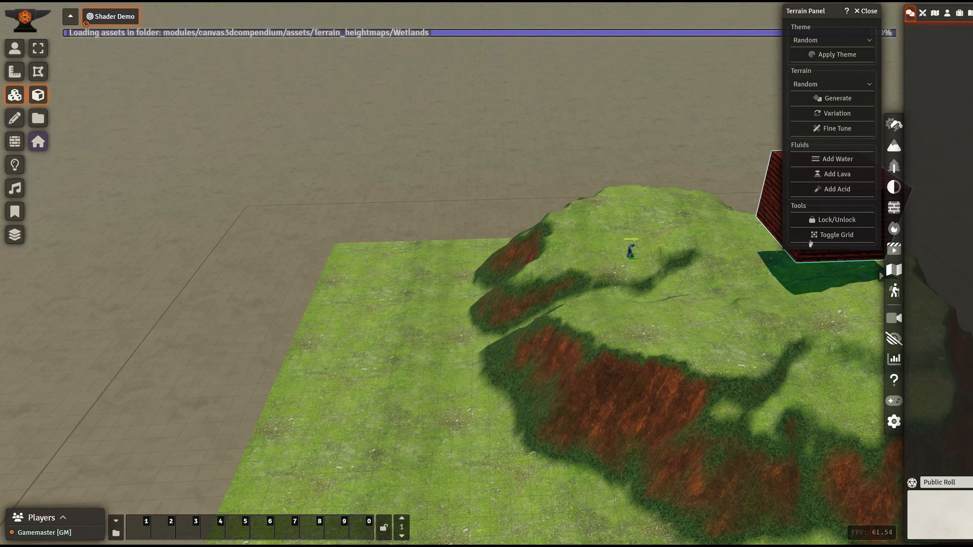
click(845, 159)
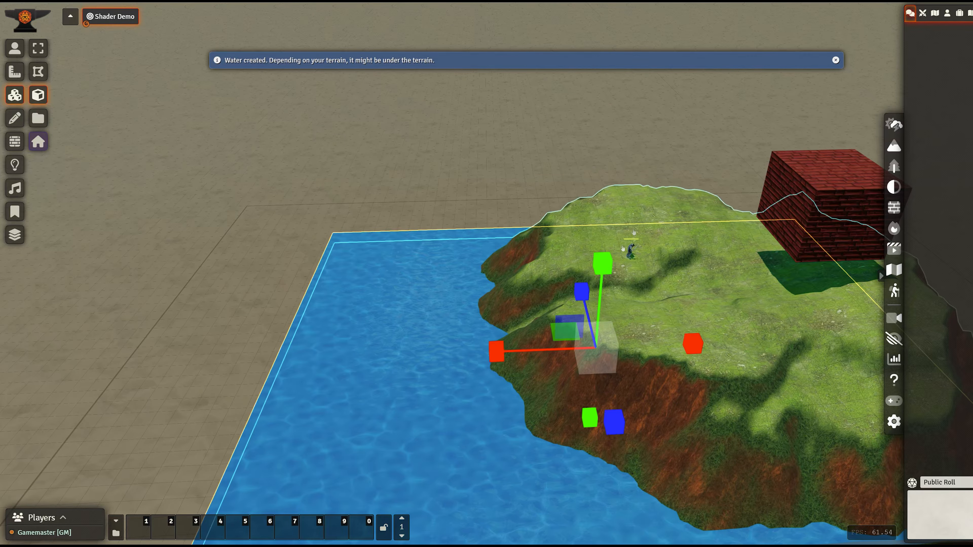
Step: Enable the Scroll shader on the newly added water tile
double_click(388, 330)
click(752, 148)
click(668, 167)
click(702, 258)
click(623, 181)
click(717, 266)
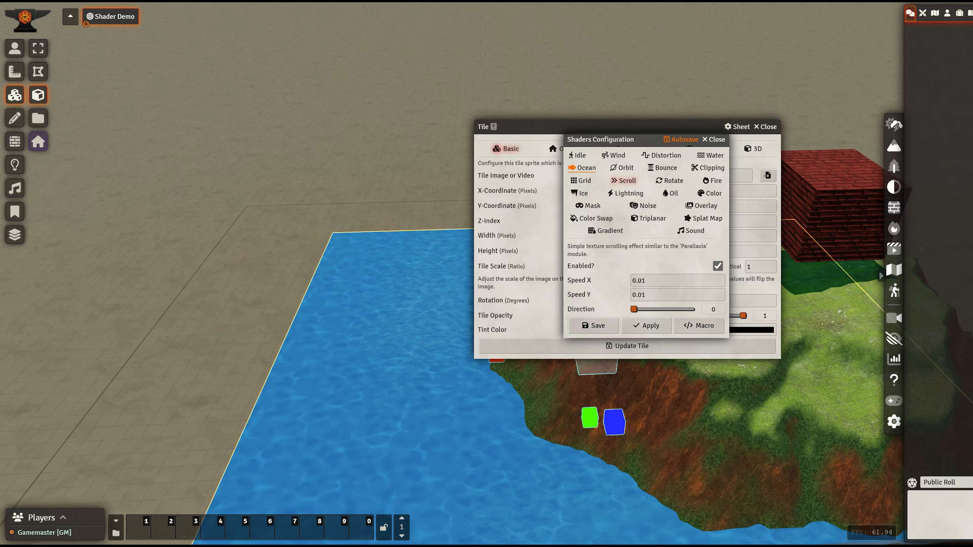
Step: Slow the water tile's scrolling by adding a decimal zero to both Speed X and Speed Y
click(641, 280)
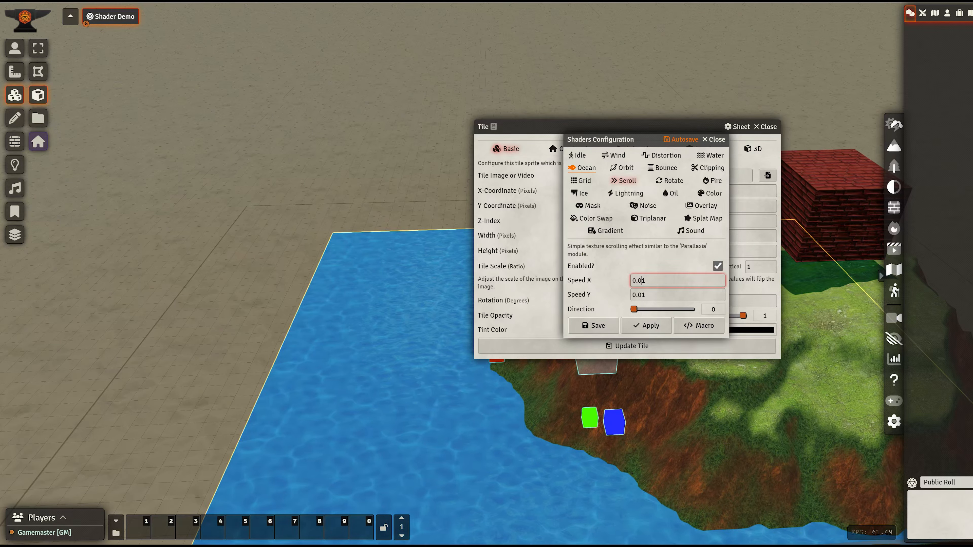
text(0)
click(638, 295)
text(0)
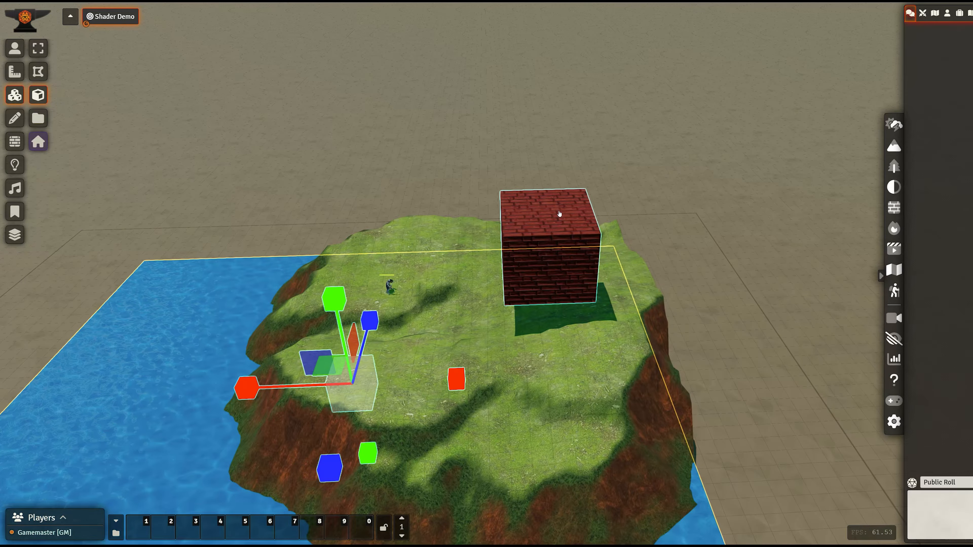
Step: Enable the Rotate shader on the red brick cube and inspect its rotating texture up close
double_click(559, 214)
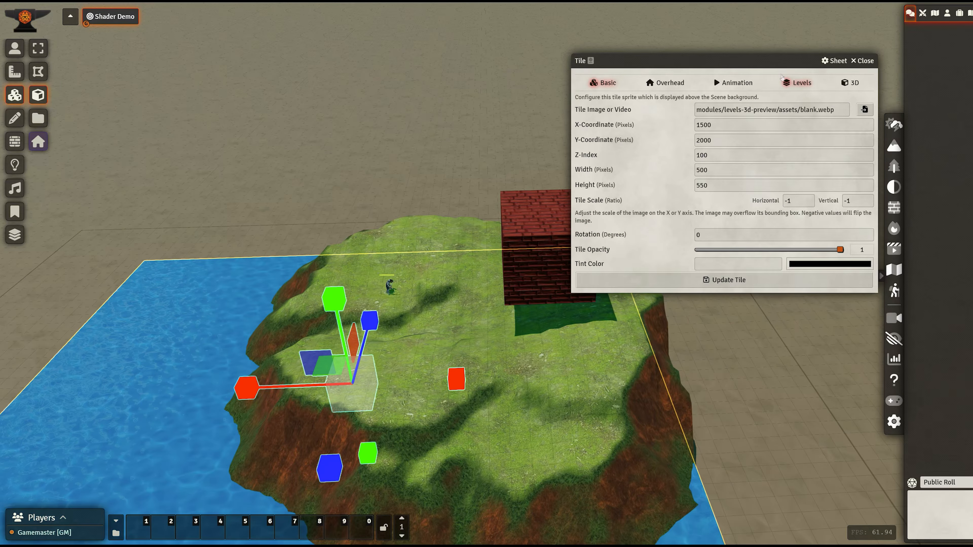
click(814, 81)
click(776, 100)
drag(689, 59, 774, 51)
click(832, 183)
drag(486, 171, 769, 123)
click(791, 163)
click(840, 249)
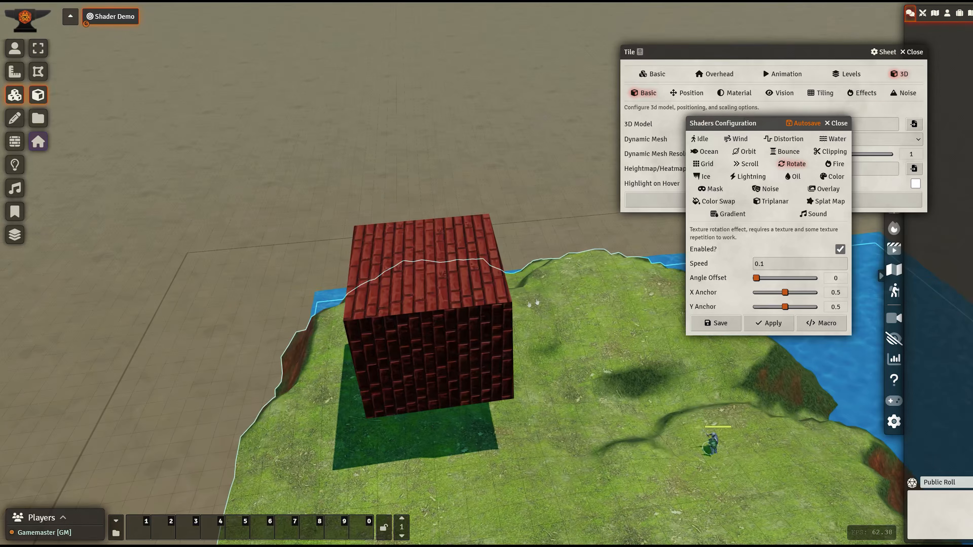
scroll(537, 303, up, 3)
middle_drag(552, 326, 536, 308)
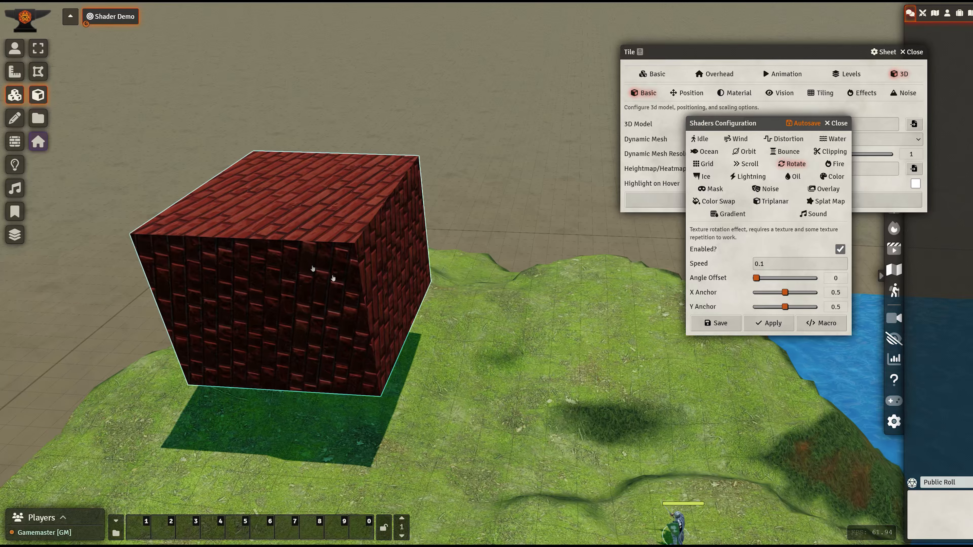
middle_drag(313, 268, 528, 315)
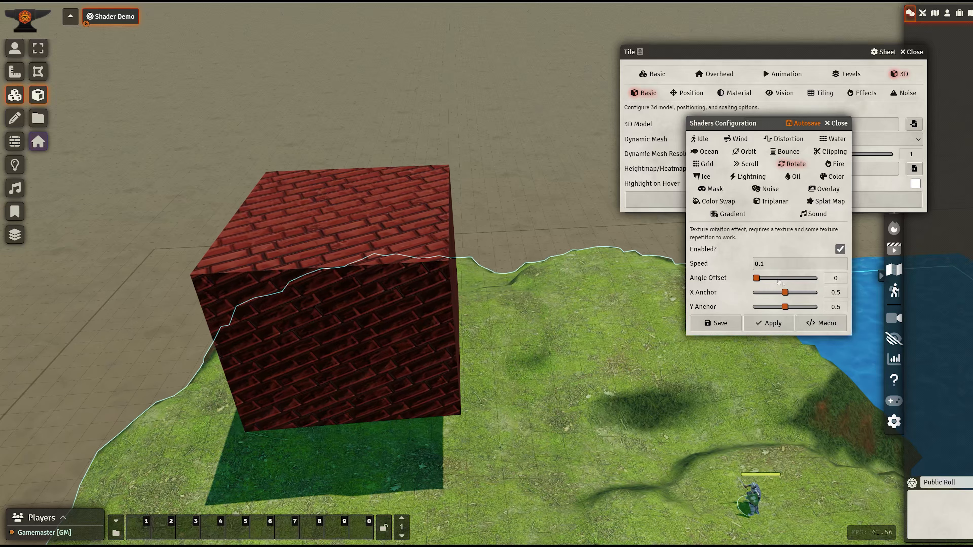
Step: Try a Rotate Speed of 0.5 on the brick cube and return it to 0.1
drag(761, 263, 773, 264)
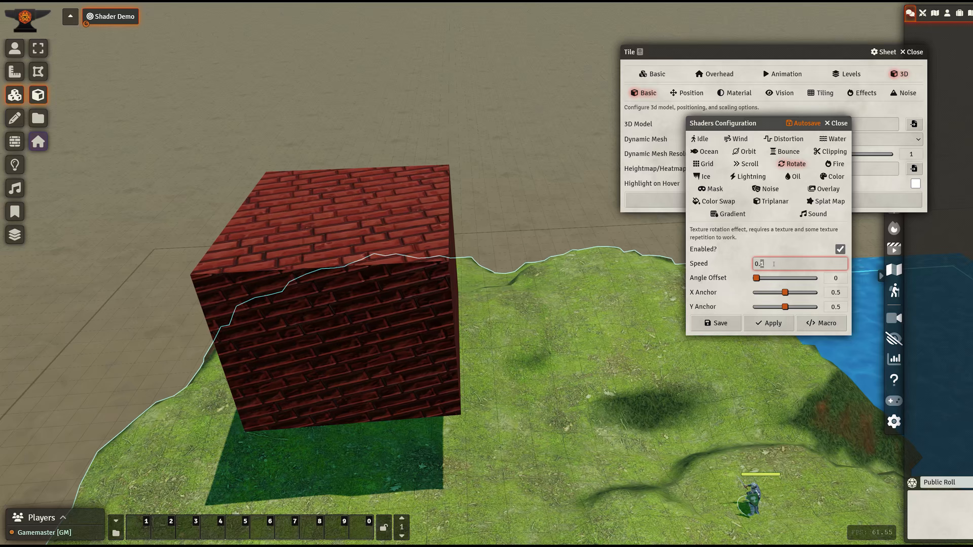
text(5)
click(735, 266)
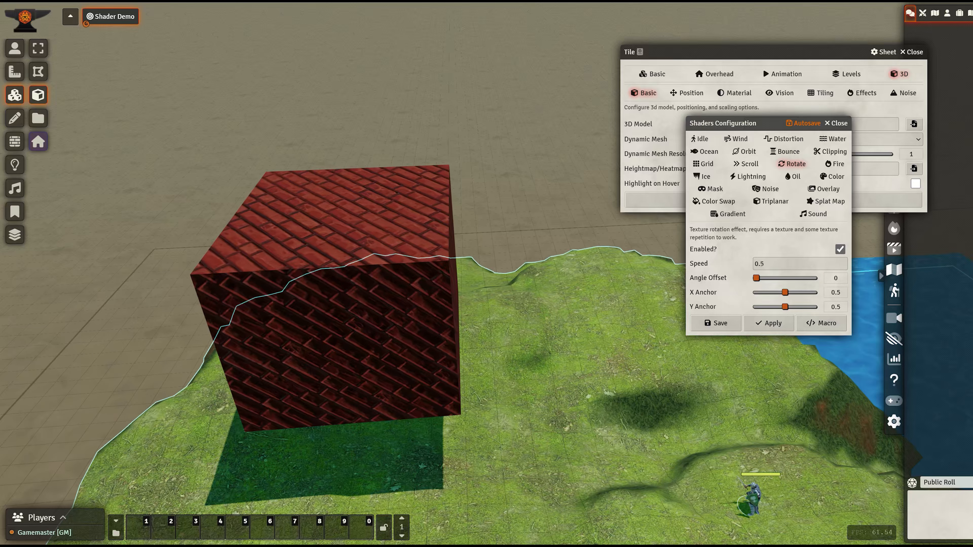
drag(761, 264, 766, 264)
text(1)
click(735, 282)
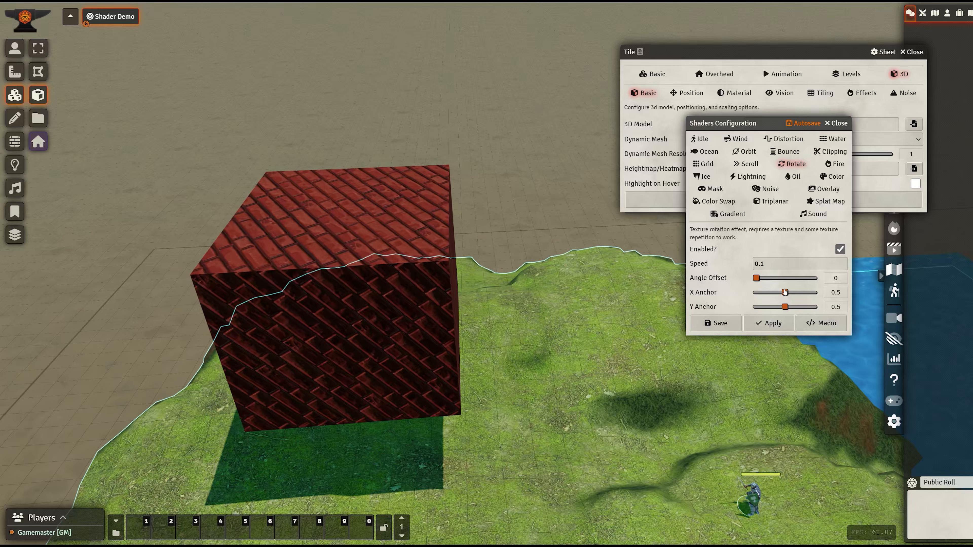
Step: Set the Rotate shader's X Anchor to 0.24, and its Y Anchor first to 0.28 and finally to 0.79
drag(772, 294, 768, 294)
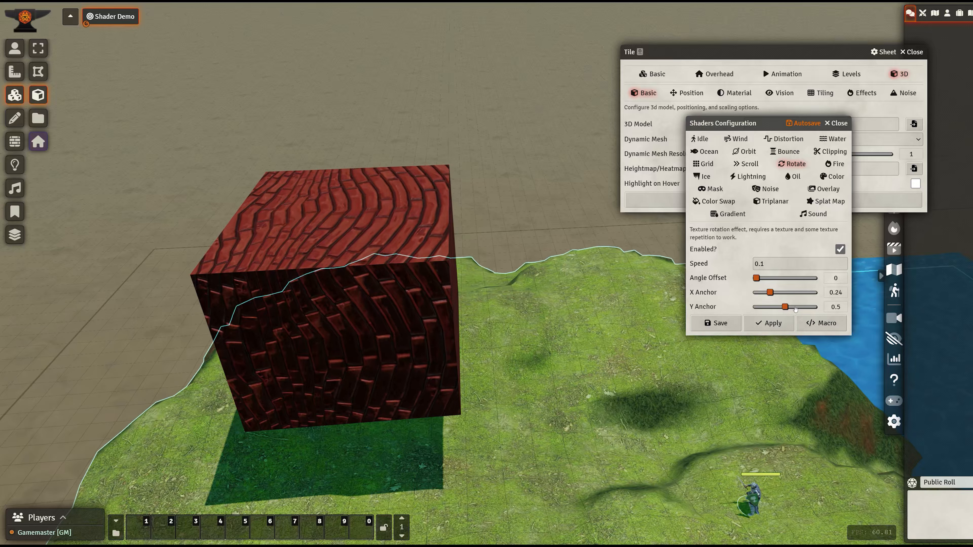
click(796, 307)
click(772, 307)
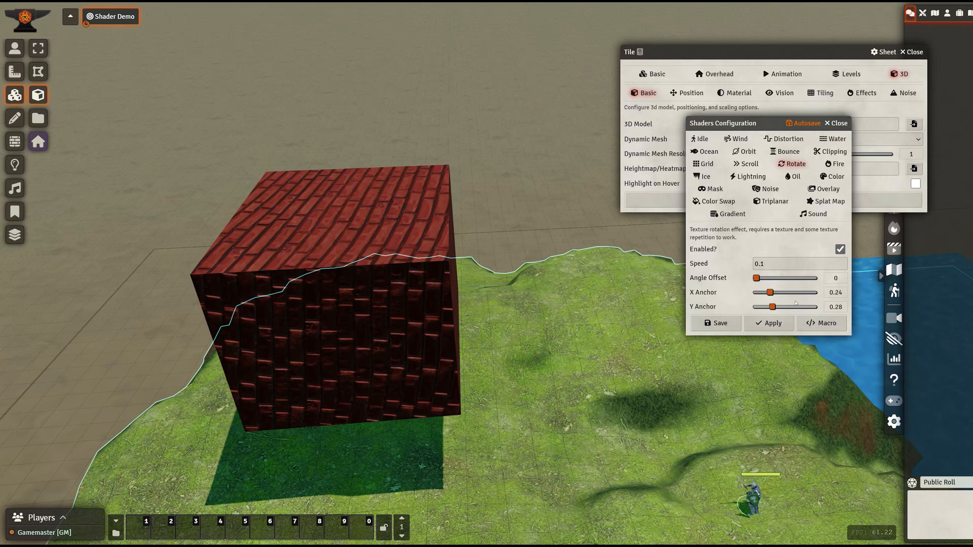
click(802, 307)
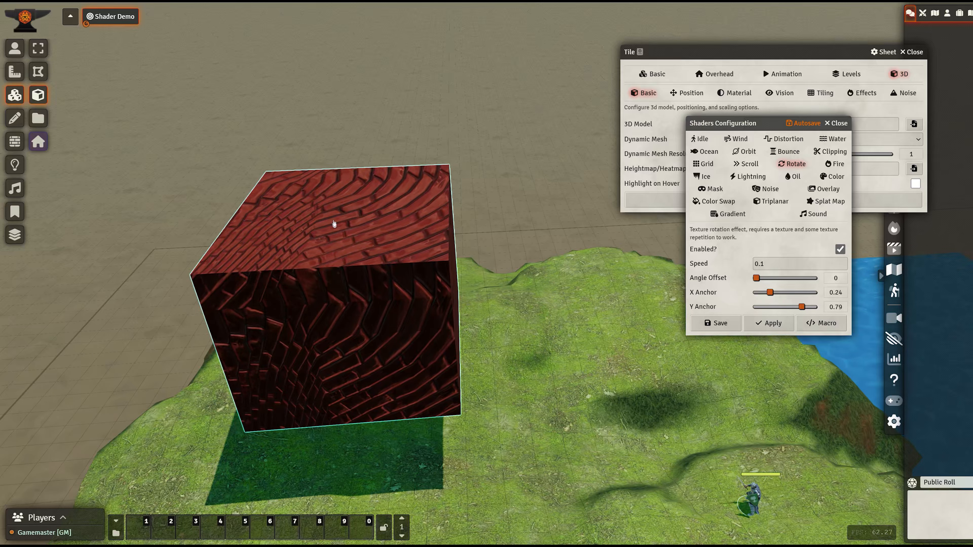
Step: Try the Rotate anchors at 0 and at other positions, including X Anchor 1, and reset both to 0.5
drag(770, 292, 754, 293)
drag(802, 307, 733, 307)
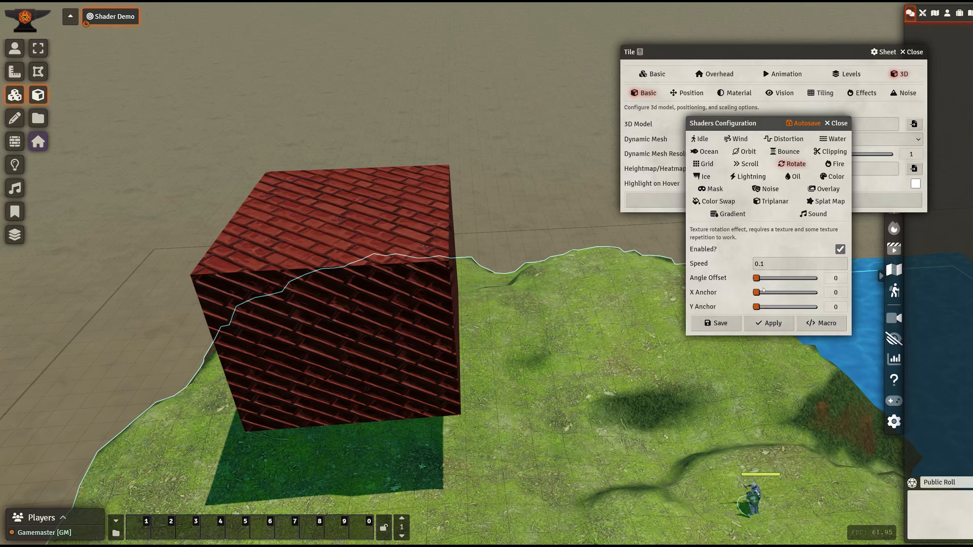
drag(763, 293, 833, 294)
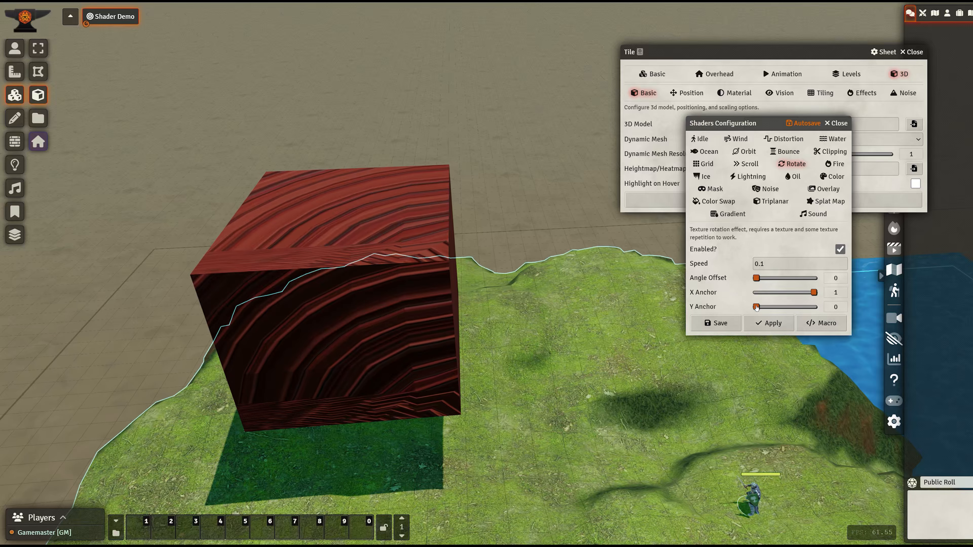
drag(756, 307, 797, 306)
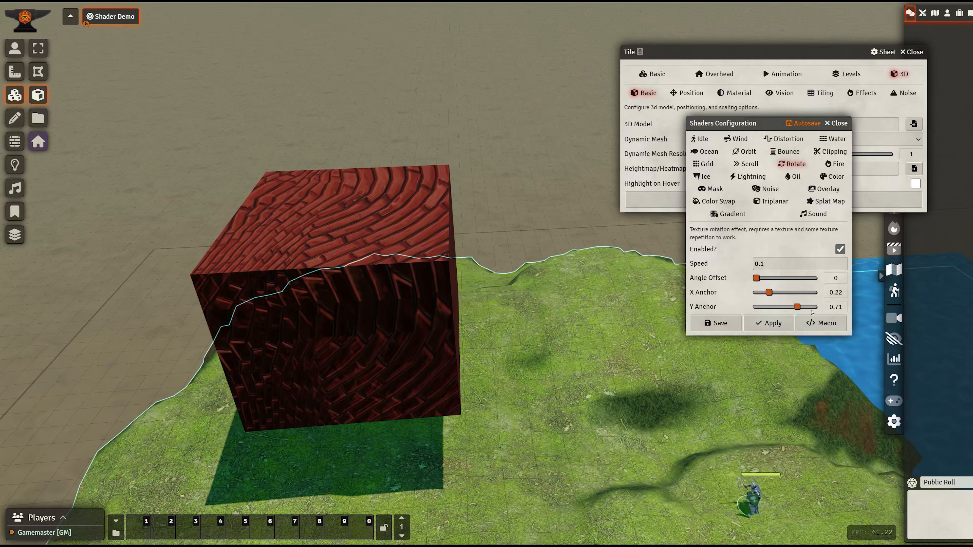
drag(537, 275, 548, 298)
drag(768, 293, 785, 307)
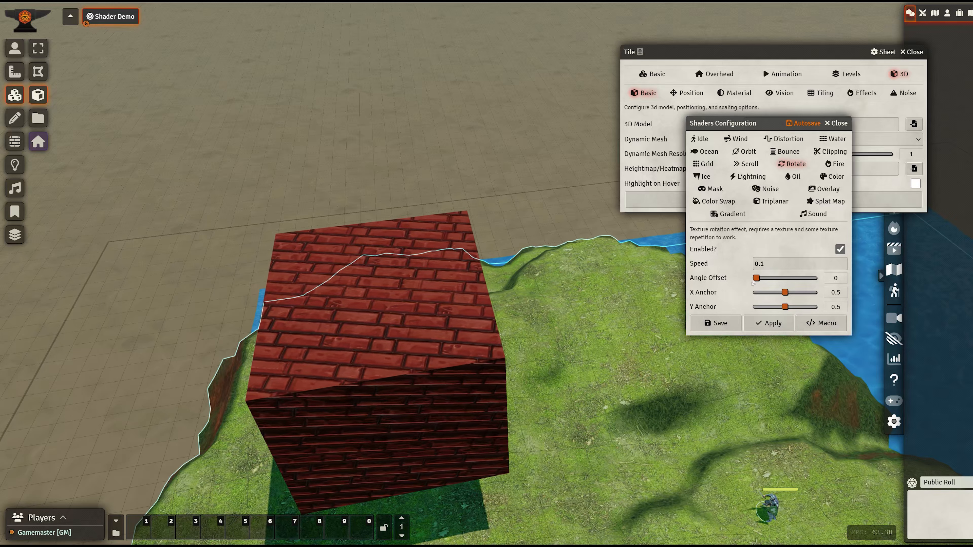
Step: Set the Rotate Speed to 0 and inspect the brick cube's texture from the side and above
click(777, 264)
key(BackSpace)
key(BackSpace)
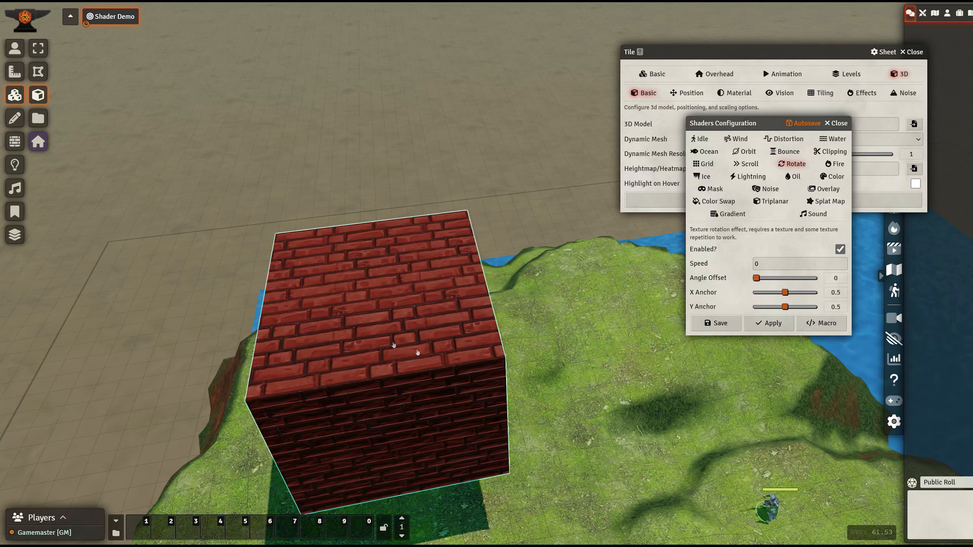
middle_drag(430, 363, 425, 315)
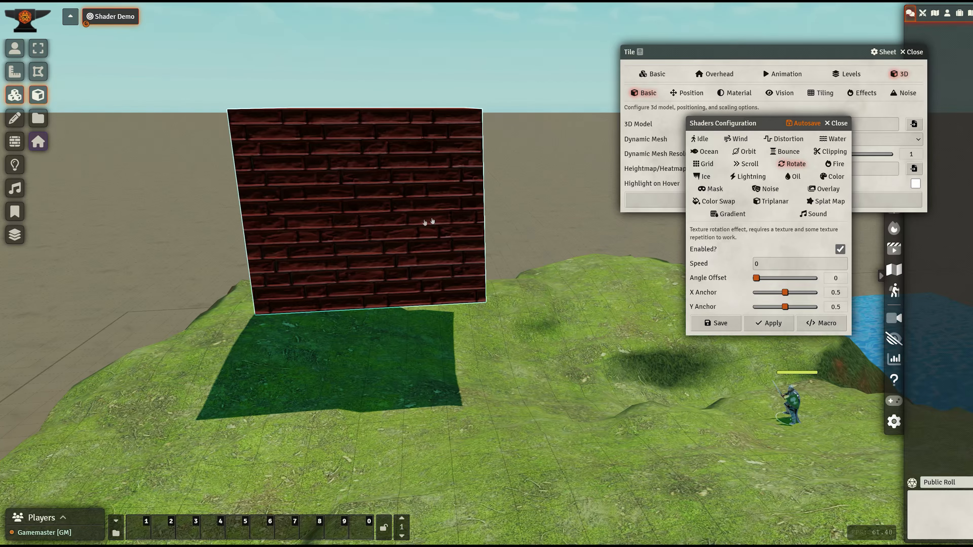
middle_drag(397, 221, 380, 335)
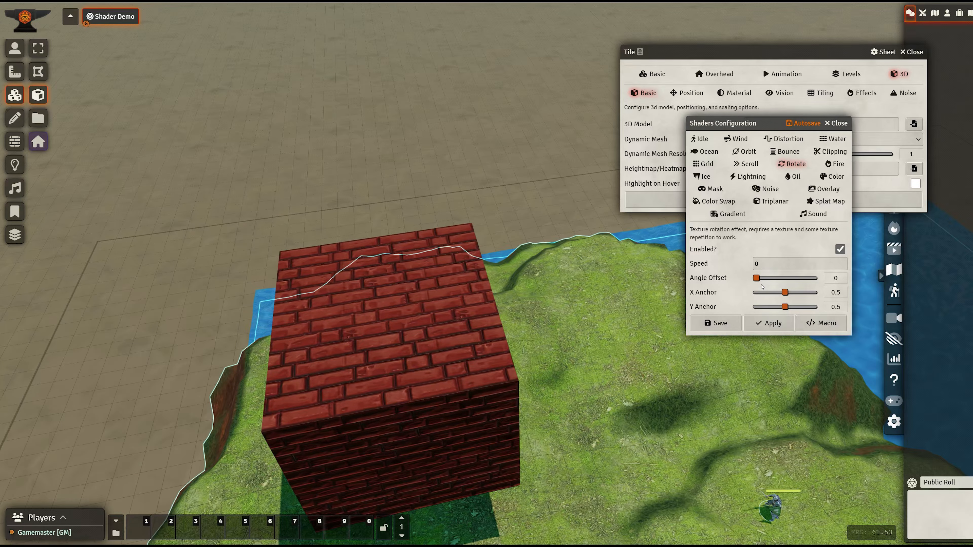
Step: Set the Rotate shader's Angle Offset to 90 on the brick cube
click(769, 279)
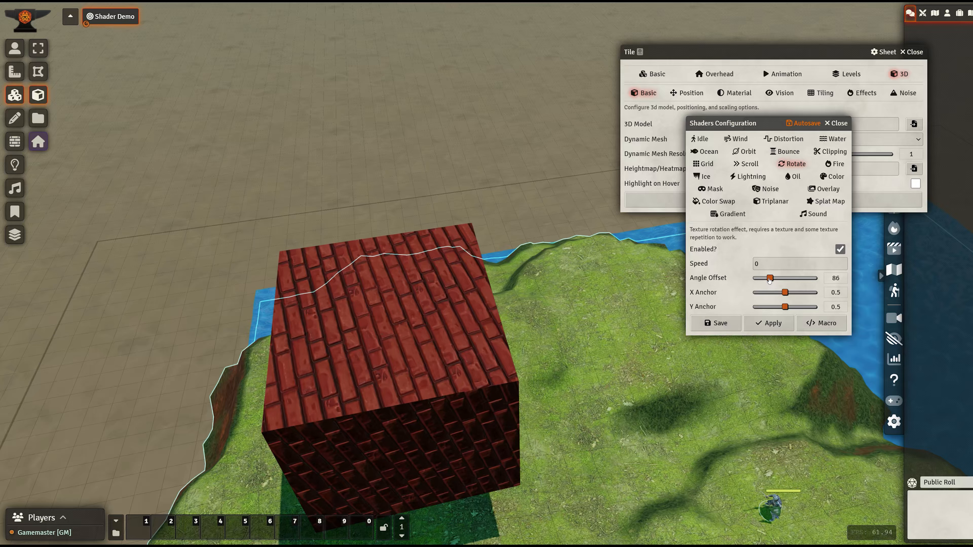
scroll(768, 279, up, 1)
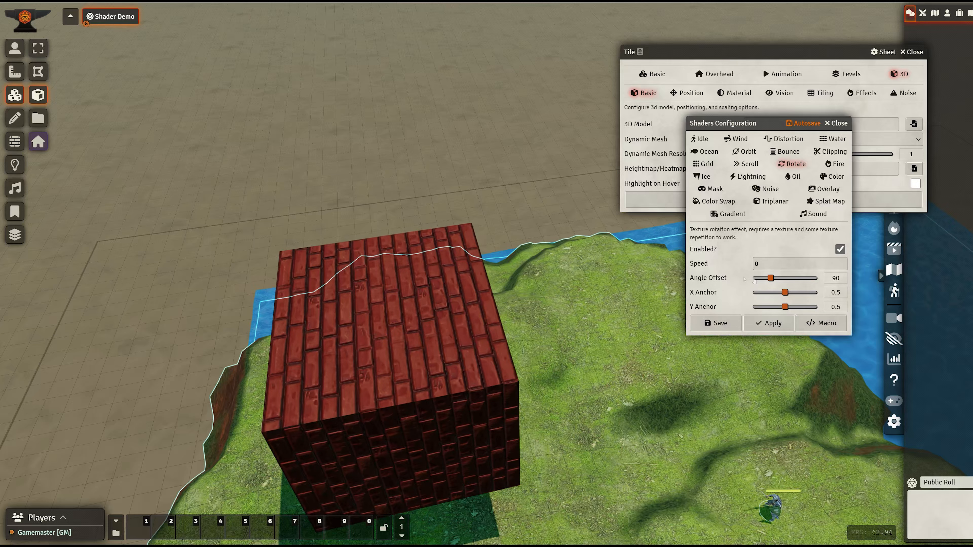
middle_drag(406, 359, 598, 347)
Step: Try a Rotate Speed of 0.1 with the angle offset applied and return it to 0
click(782, 264)
text(.1)
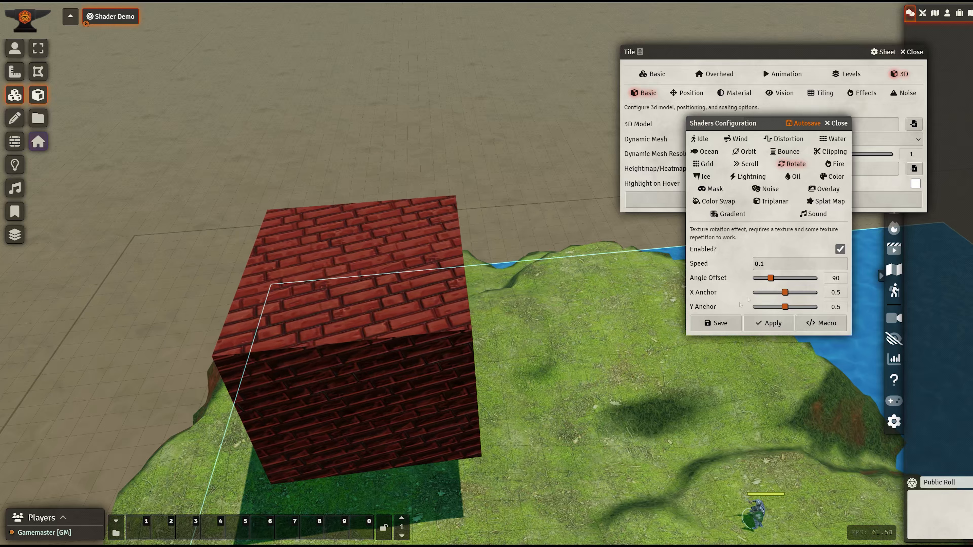
key(BackSpace)
key(BackSpace)
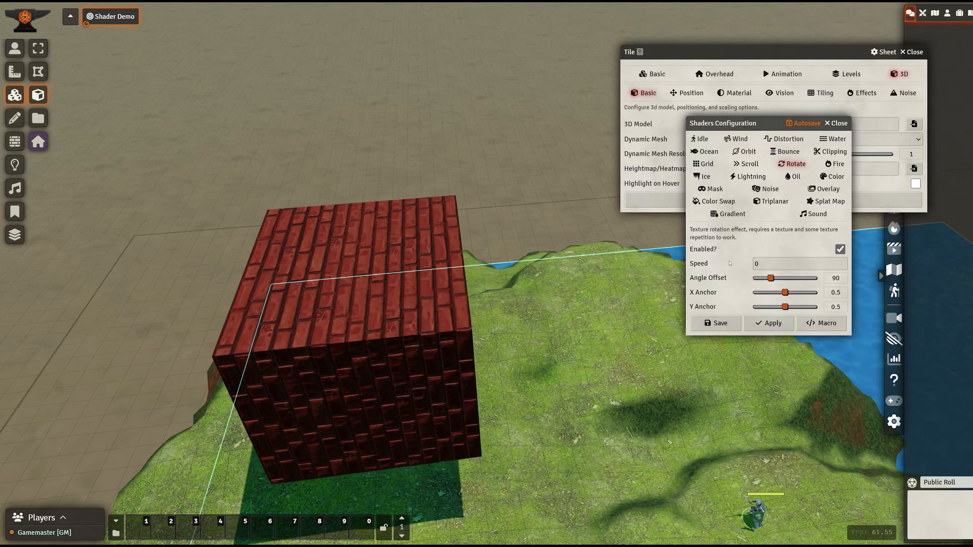
Step: Switch the brick cube from the Rotate shader to the Fire shader and view it within the scene
click(835, 164)
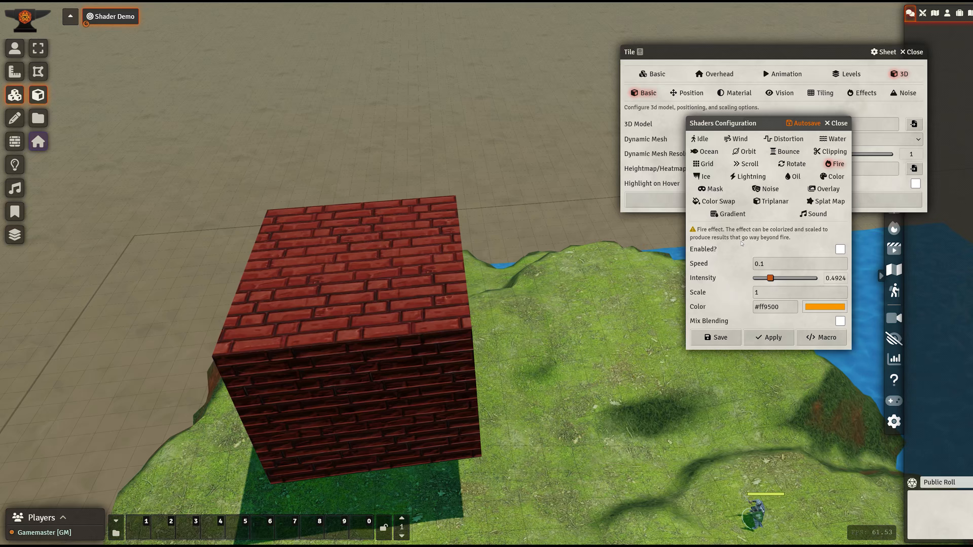
click(839, 250)
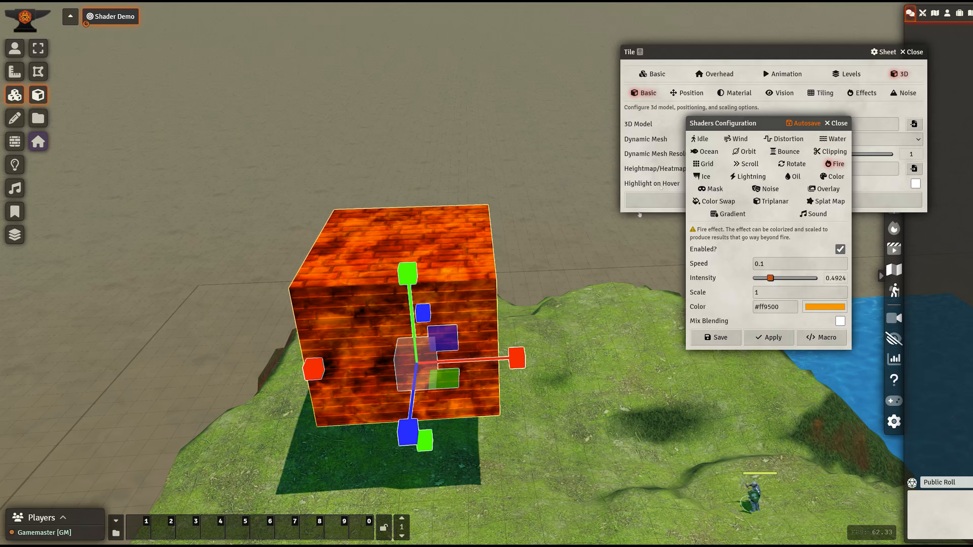
right_drag(651, 421, 517, 322)
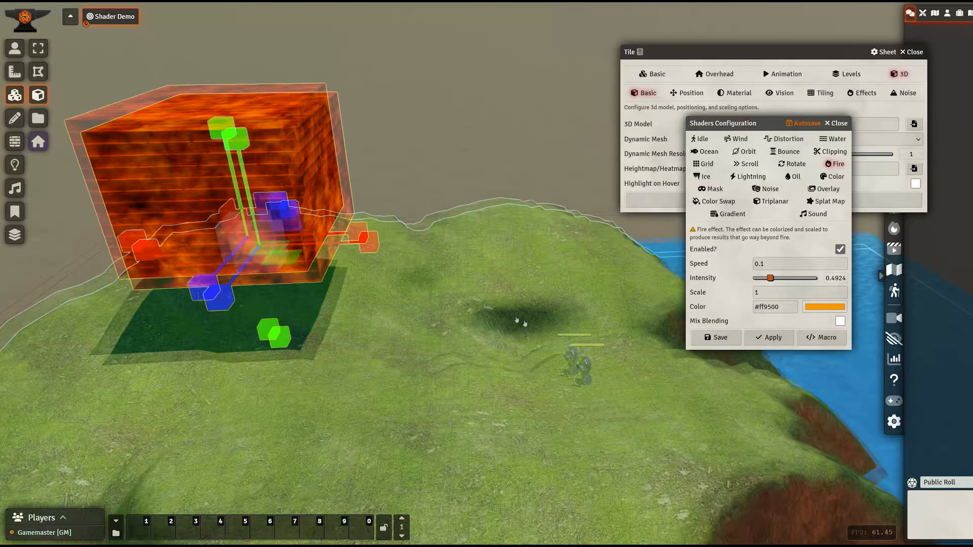
scroll(536, 354, up, 3)
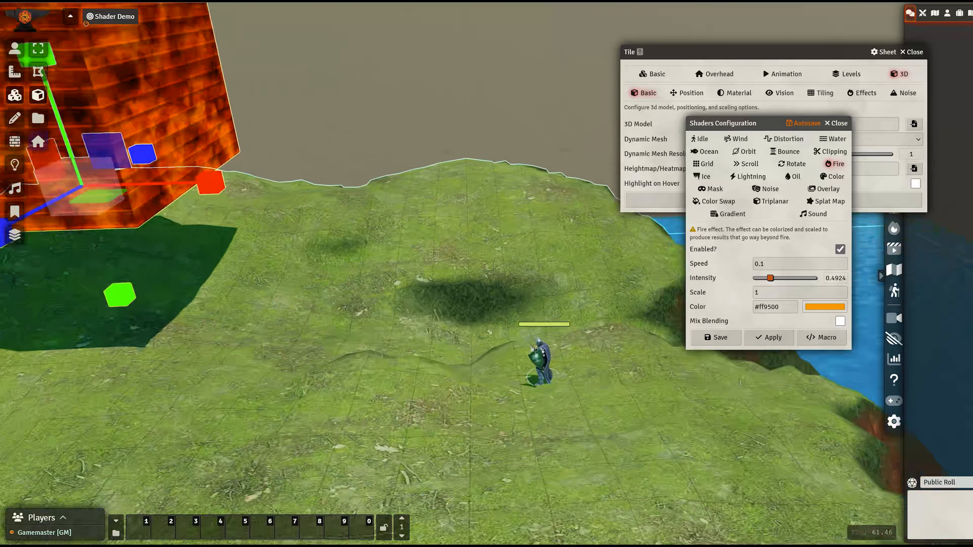
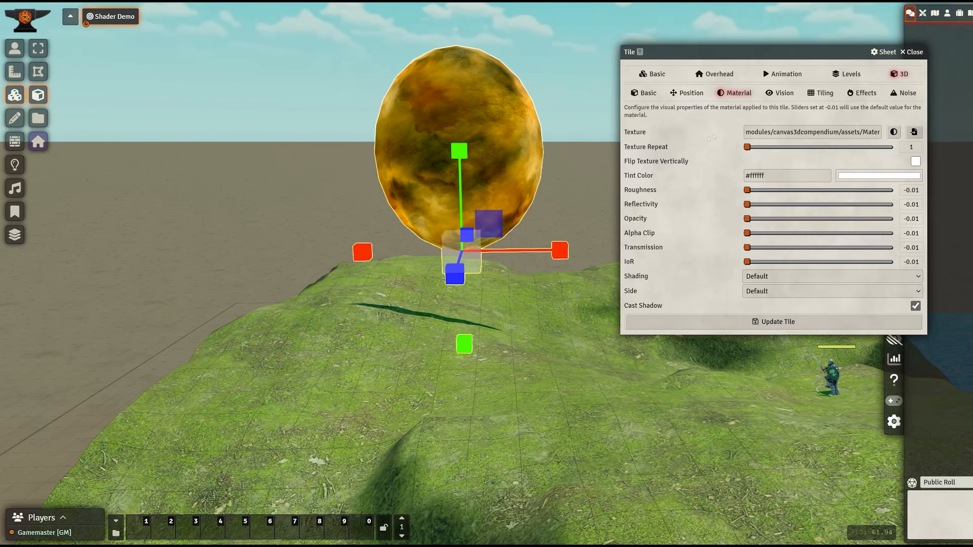
Step: Set the sphere tile's Fire shader Scale to 6 and Intensity to 0.9748
click(862, 92)
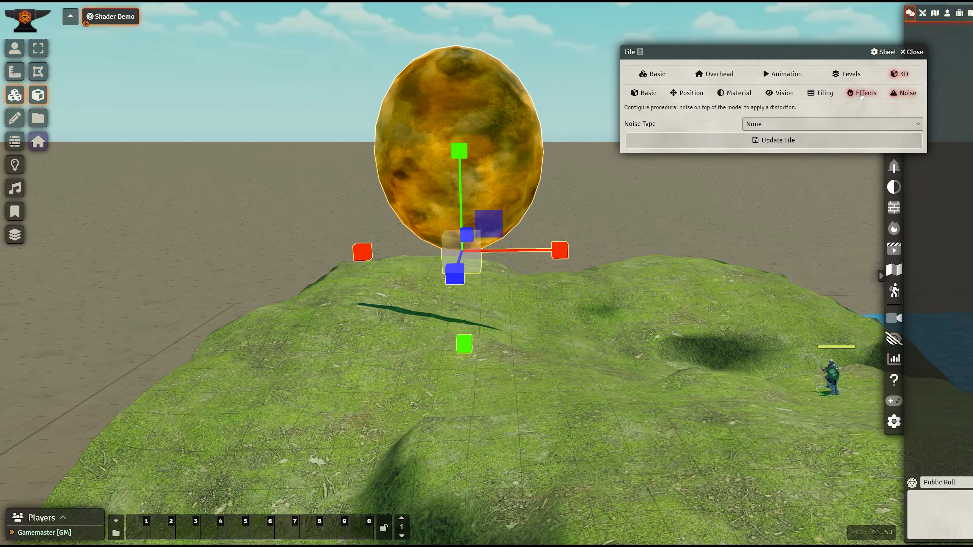
click(837, 183)
drag(510, 167, 713, 128)
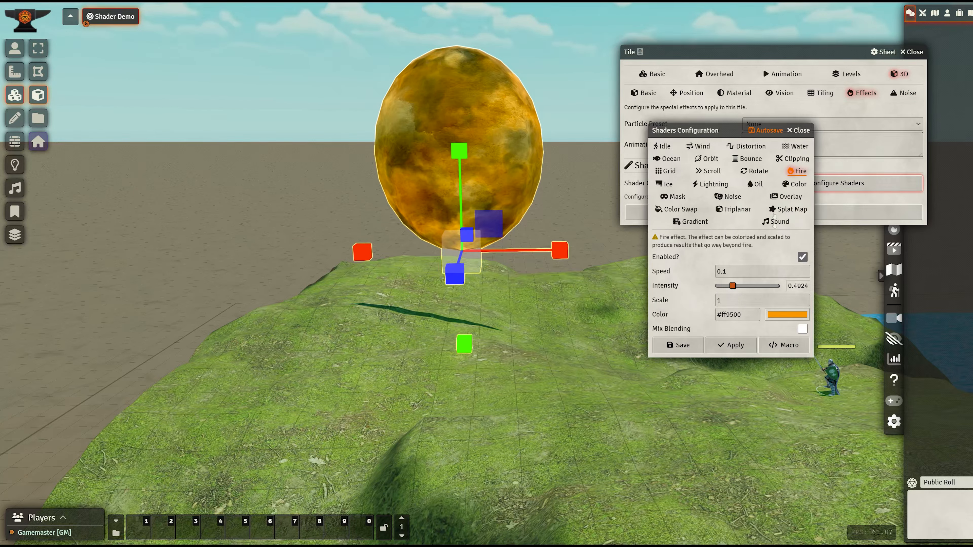
triple_click(761, 300)
text(6)
drag(732, 286, 747, 285)
middle_drag(498, 291, 498, 275)
Step: Change the sphere's Fire color to the bright blue #258ed0
click(787, 314)
click(847, 400)
click(854, 352)
click(777, 315)
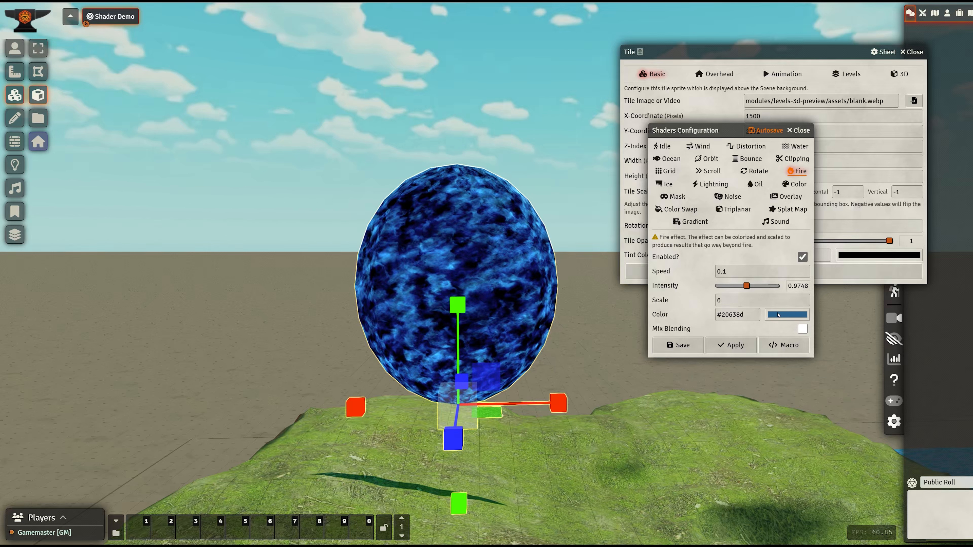
click(777, 315)
drag(851, 354, 860, 335)
click(750, 315)
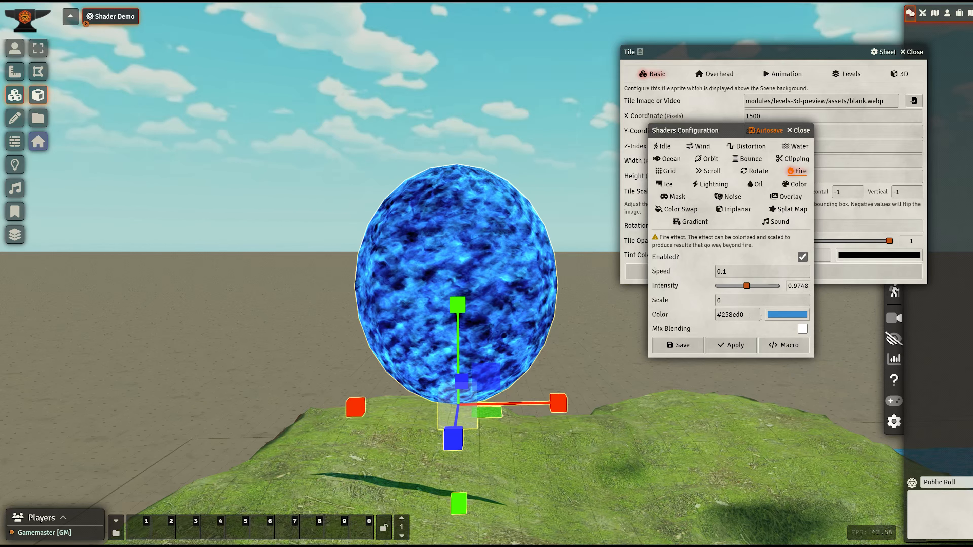
Step: Set the sphere's Fire shader Intensity to 1.1557 and, after trying Scales of 1 and 0.1, set its Scale to 0.5
drag(747, 286, 691, 293)
click(765, 286)
click(752, 286)
text(1)
key(Return)
text(0.1)
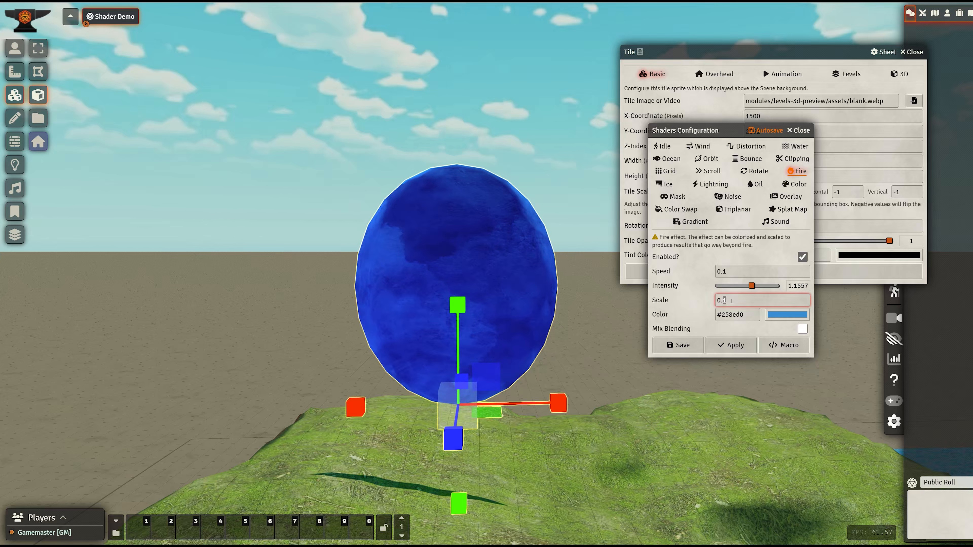
text(5)
key(Return)
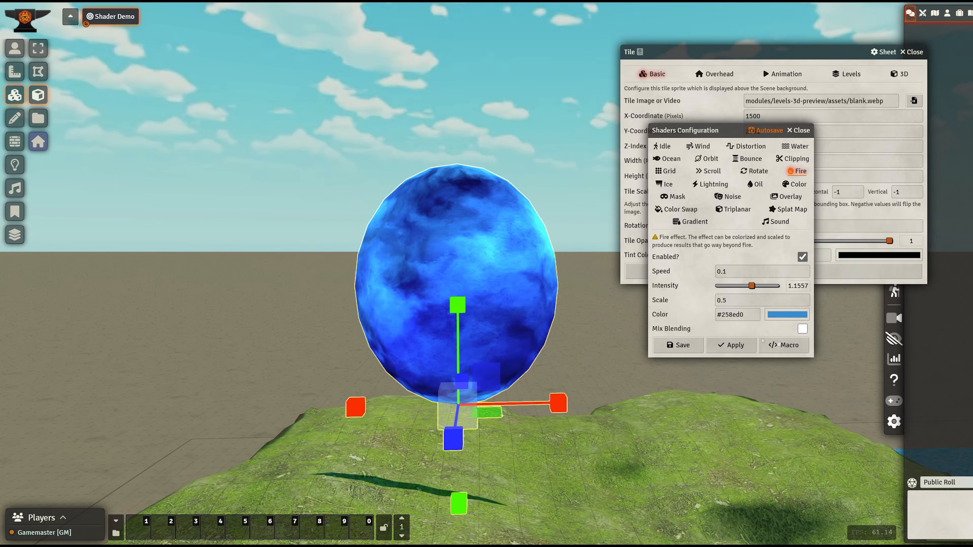
Step: Compare the Fire effect with Mix Blending on and off, leaving the option off
click(802, 329)
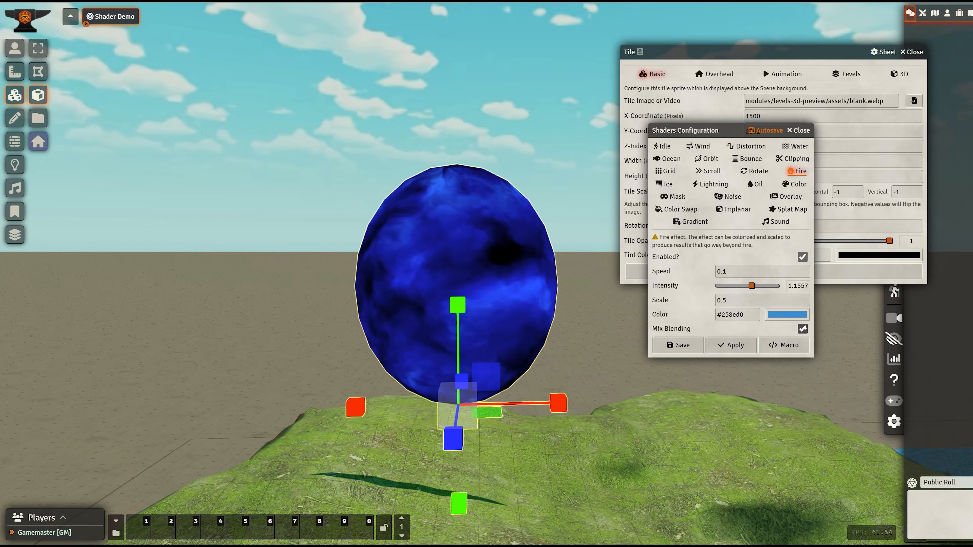
click(802, 329)
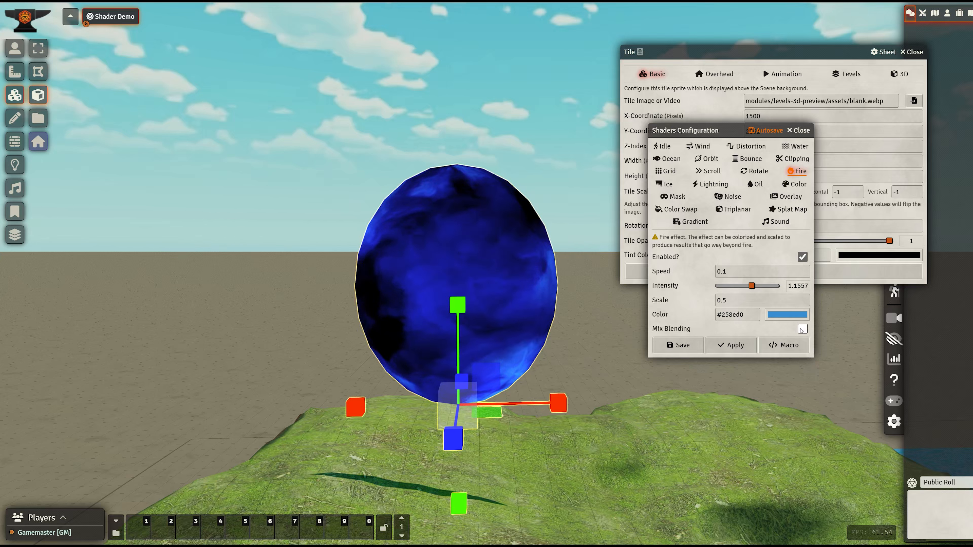
click(801, 329)
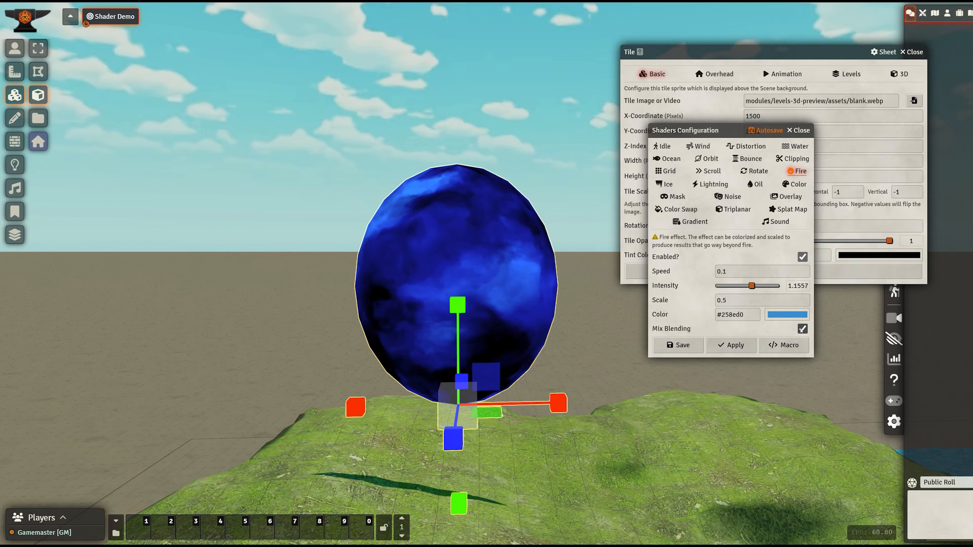
click(801, 329)
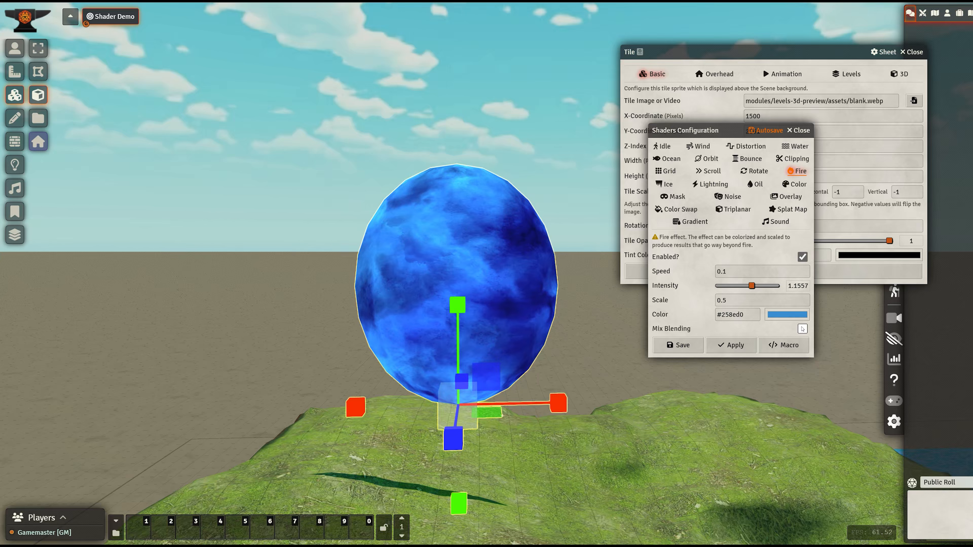
click(802, 329)
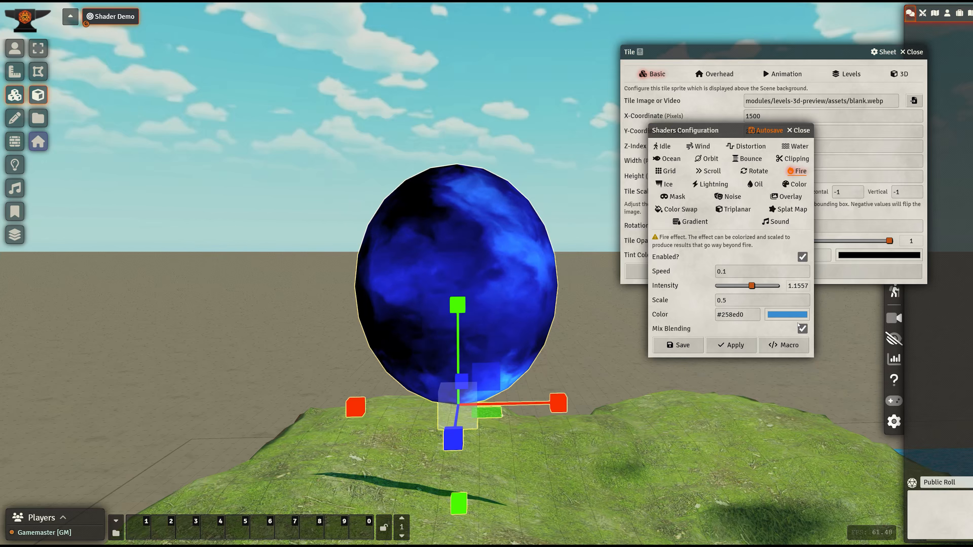
click(802, 329)
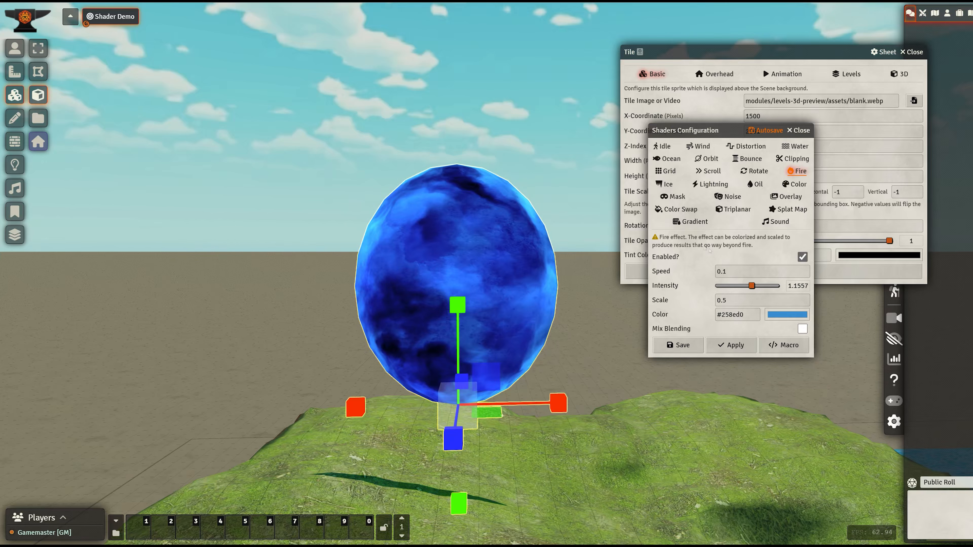
Step: Disable the sphere's Fire shader and open the Ice shader settings
click(802, 256)
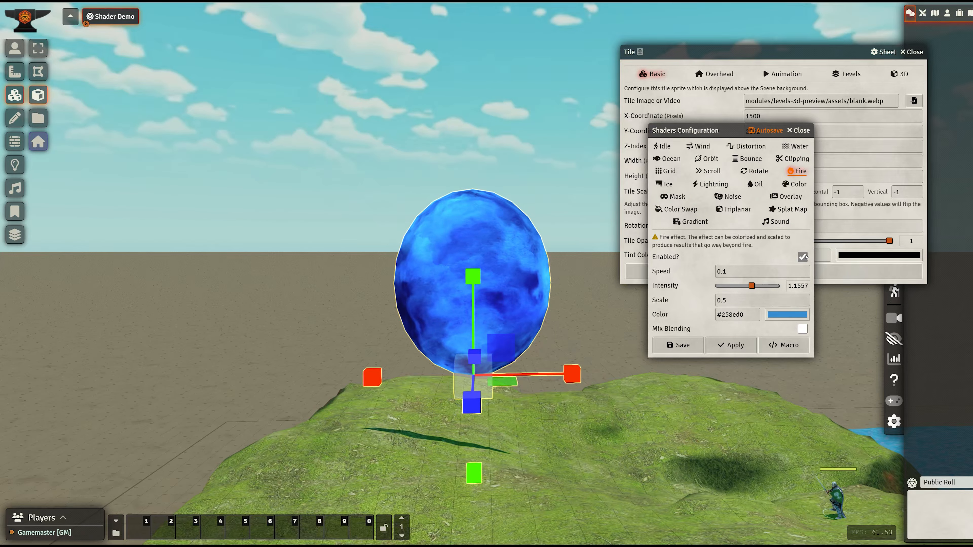
click(667, 185)
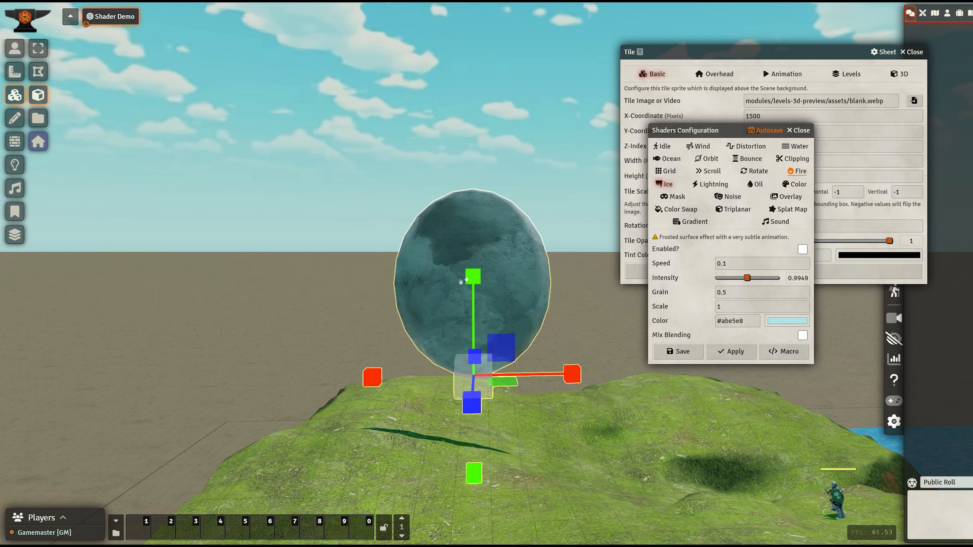
Step: Widen the sphere tile horizontally until its outline is round when viewed from the front
right_drag(535, 279, 496, 279)
drag(532, 369, 574, 360)
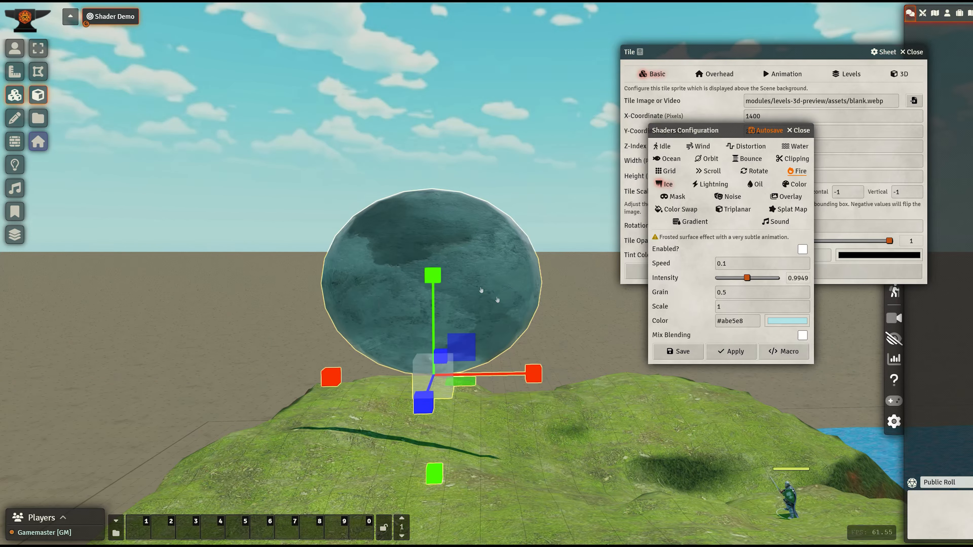
drag(441, 279, 456, 245)
scroll(514, 279, down, 6)
scroll(513, 279, up, 3)
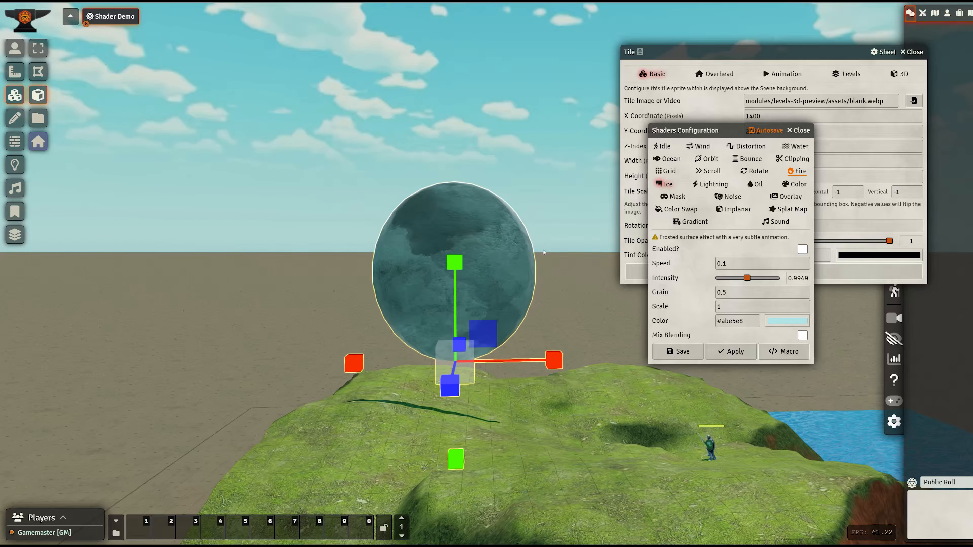
scroll(513, 279, up, 2)
Step: Enable the Ice shader on the sphere and try Mix Blending, leaving that option off
click(802, 250)
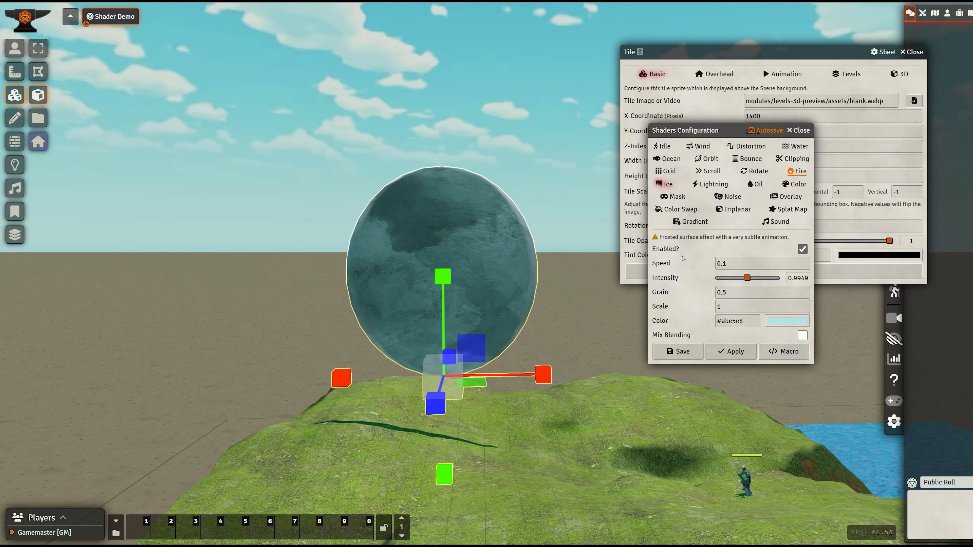
scroll(419, 276, up, 2)
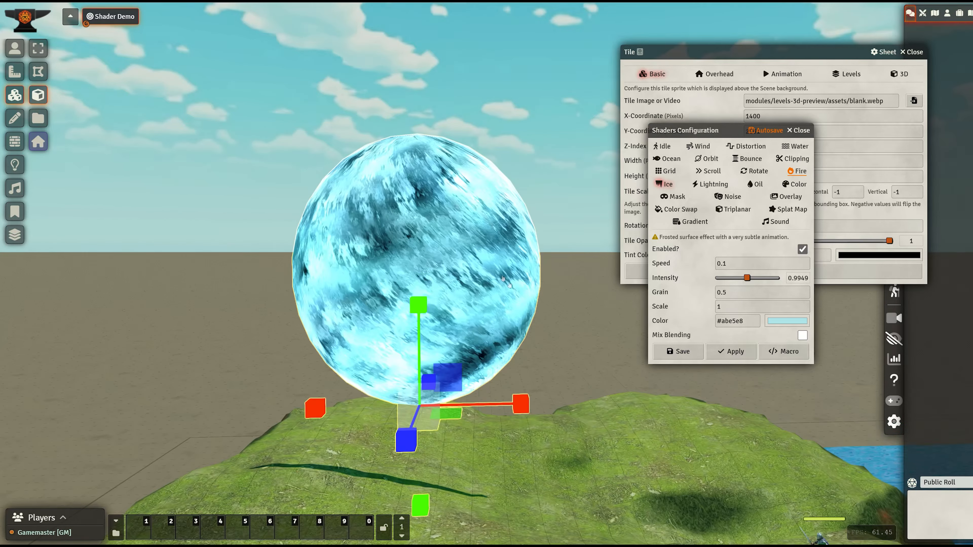
scroll(459, 290, up, 1)
click(802, 335)
click(802, 335)
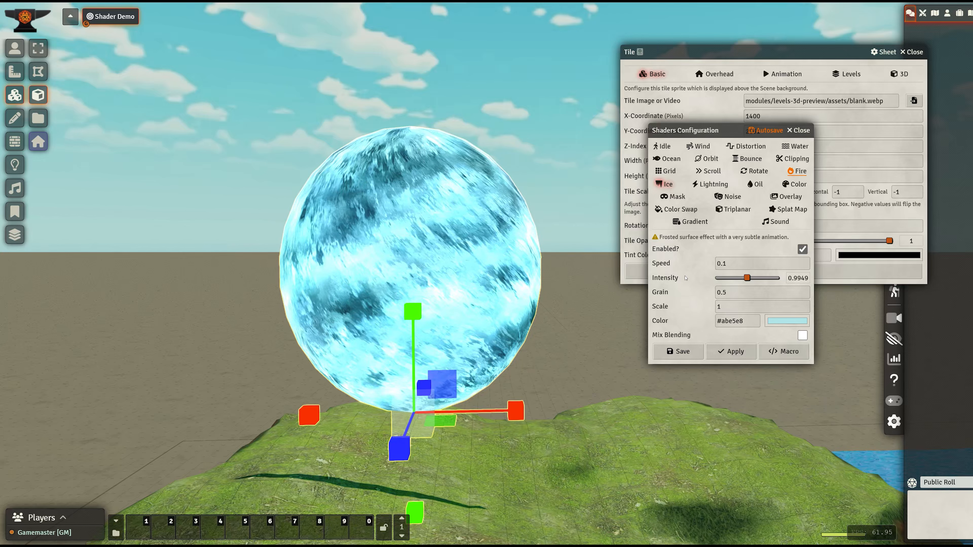
Step: Set the Ice shader's Intensity to 1.015 and its Grain to 1.5
drag(747, 278, 748, 278)
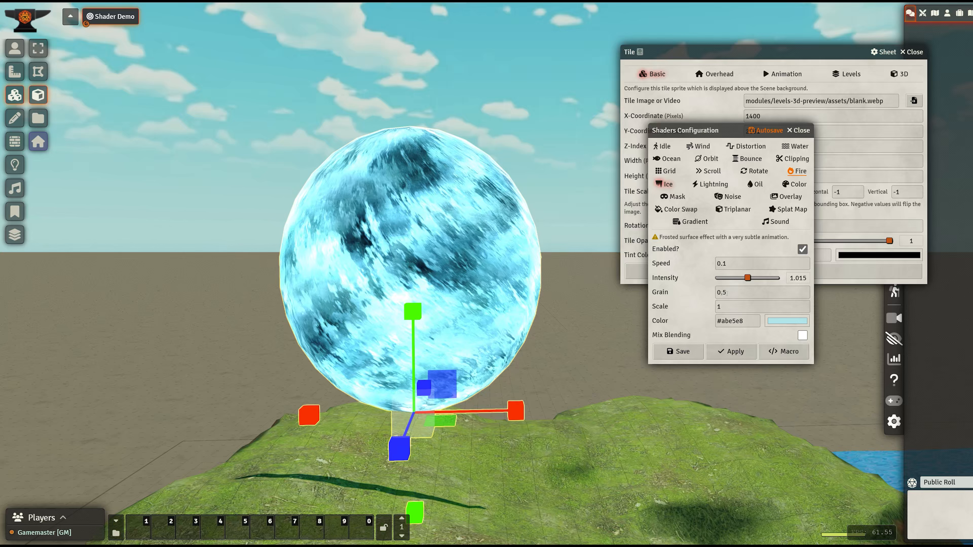
click(719, 292)
key(BackSpace)
text(1)
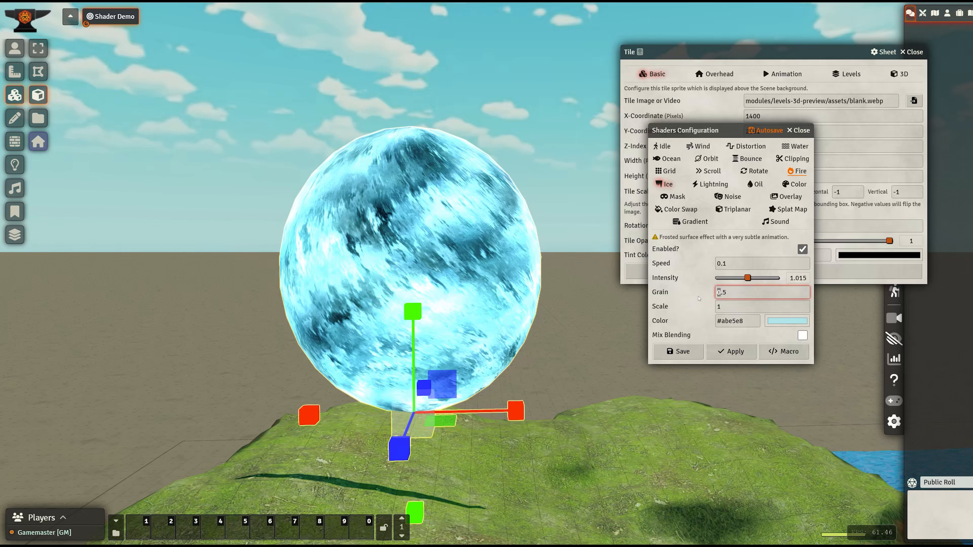
key(Return)
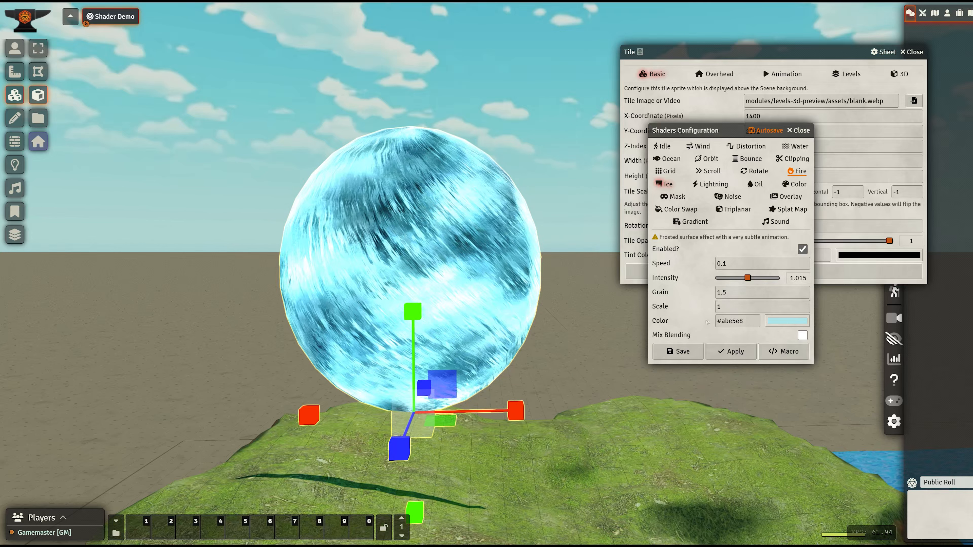
Step: Try Ice Grain values of 2.5 and 6.5 on the sphere and return the Grain to 1.5
click(719, 293)
key(BackSpace)
text(2)
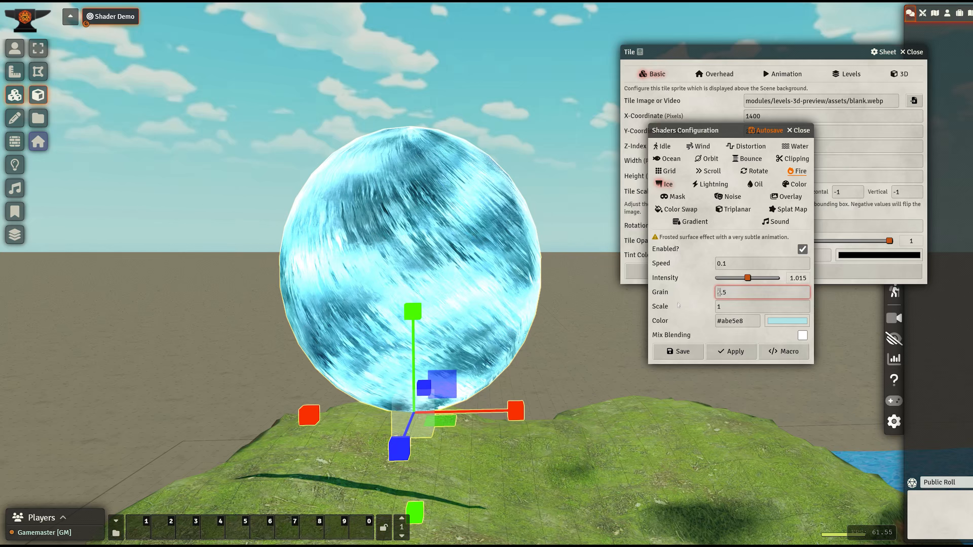
key(Return)
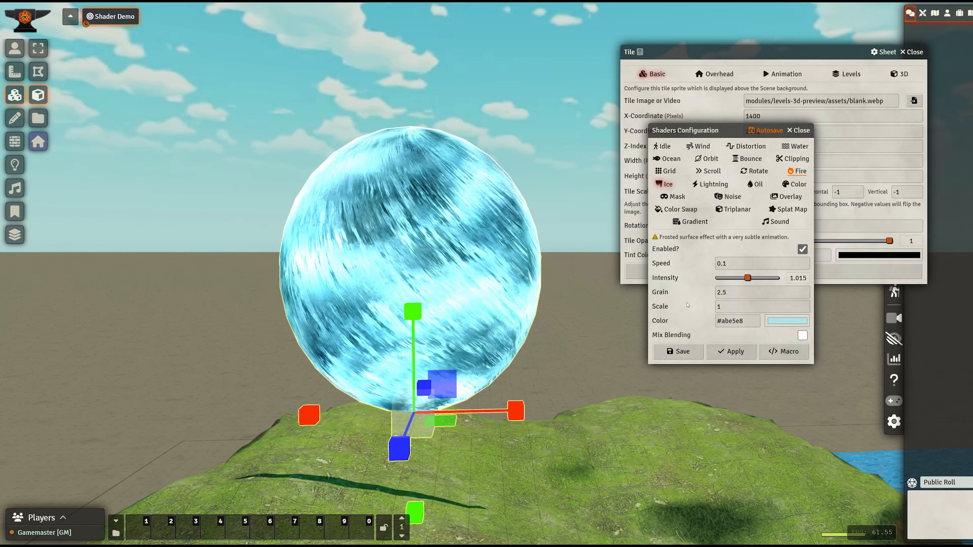
click(719, 292)
key(BackSpace)
text(6)
key(Return)
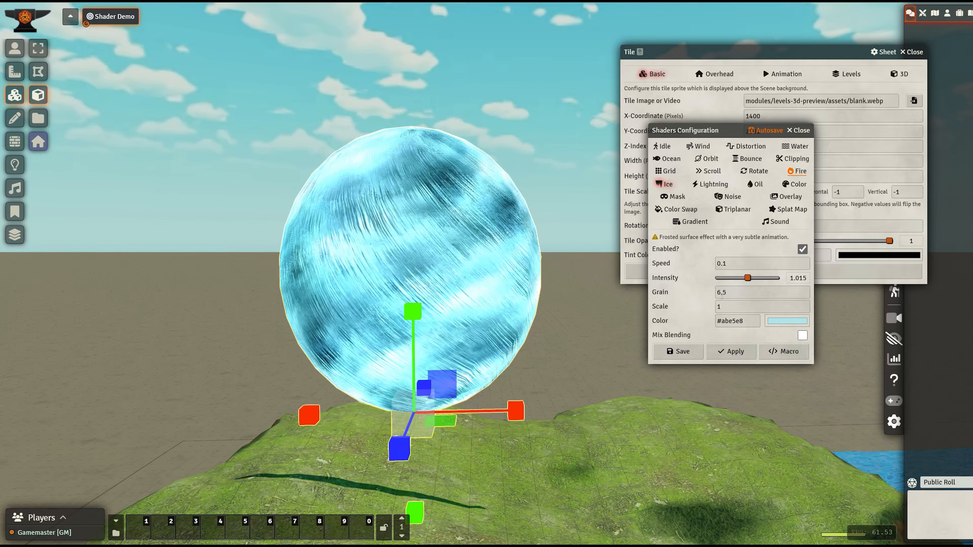
drag(720, 292, 683, 292)
text(1)
key(Return)
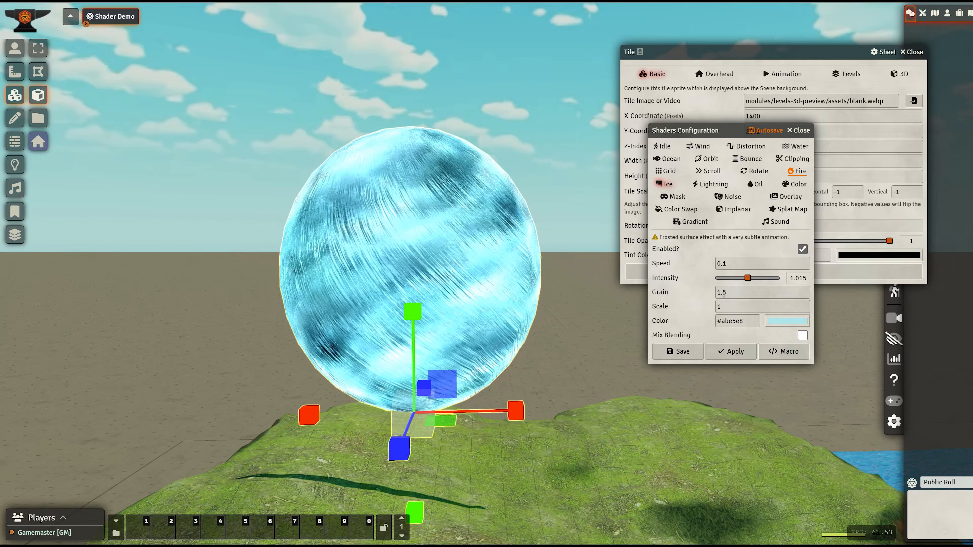
Step: Set the sphere's Ice shader Grain to 0.6
click(720, 292)
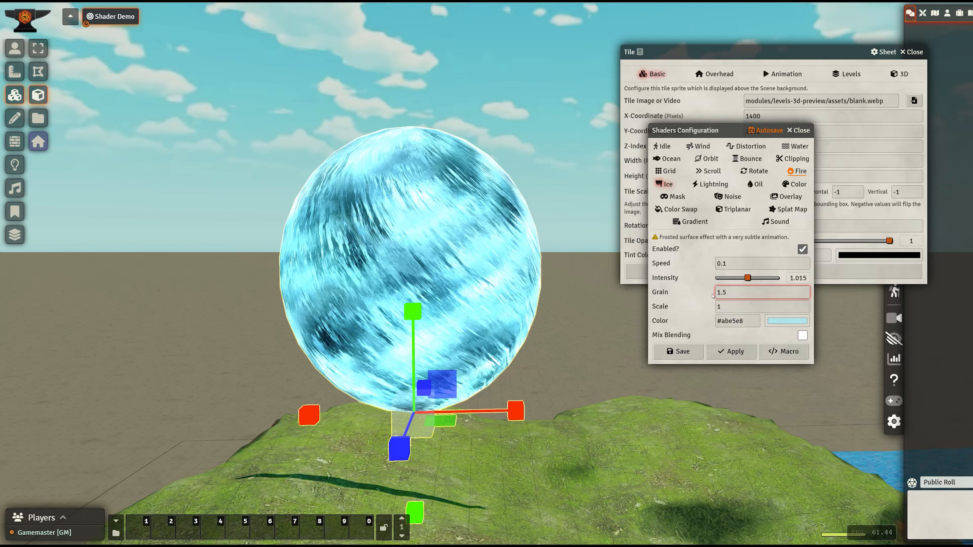
key(BackSpace)
text(0)
key(Right)
key(Right)
key(BackSpace)
text(6)
key(Return)
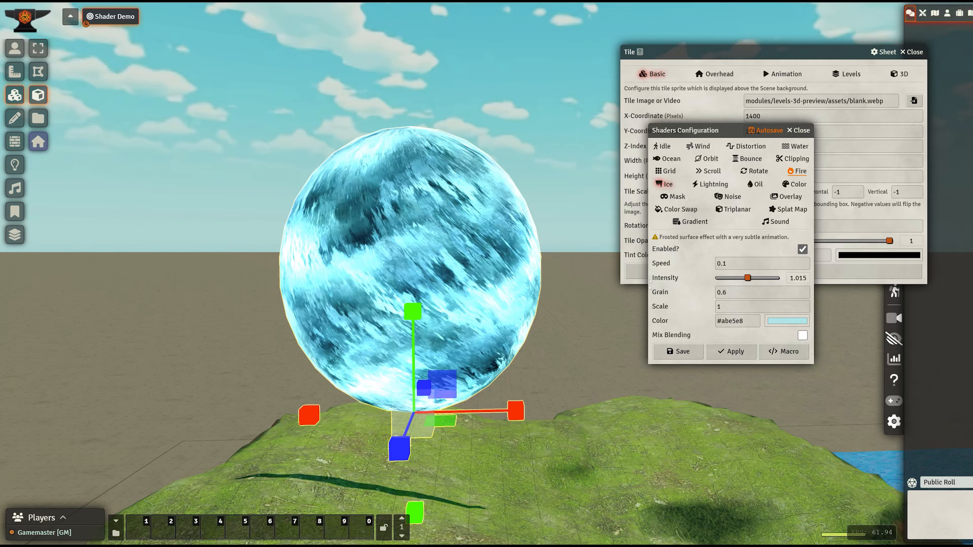
Step: Try Ice Scale values of 2 and 5 on the sphere and return the Scale to 1
mouse_move(727, 306)
mouse_down()
mouse_move(689, 313)
mouse_move(715, 311)
mouse_up()
text(2)
key(Return)
text(5)
key(Return)
text(1)
key(Return)
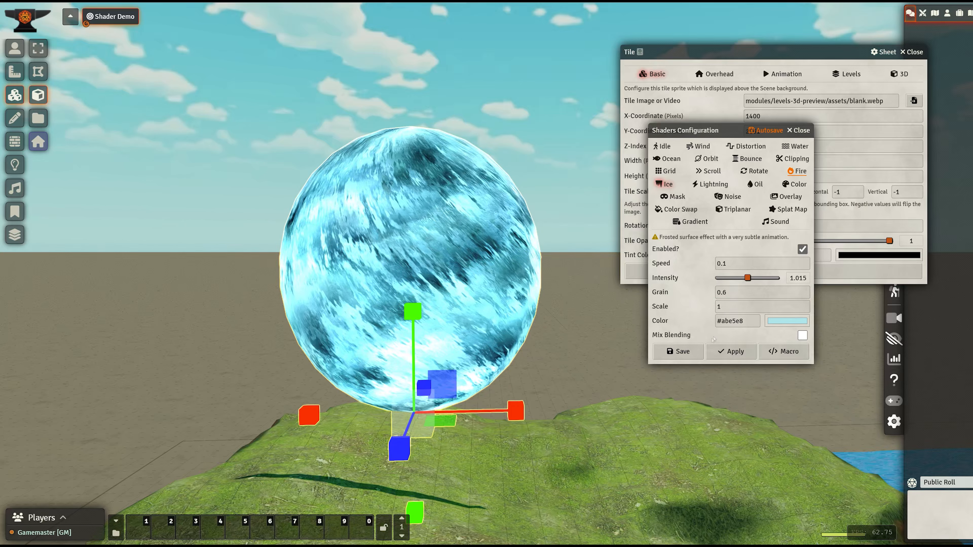
Step: Change the sphere's Ice color to the green #40c337
click(787, 321)
click(852, 407)
click(848, 344)
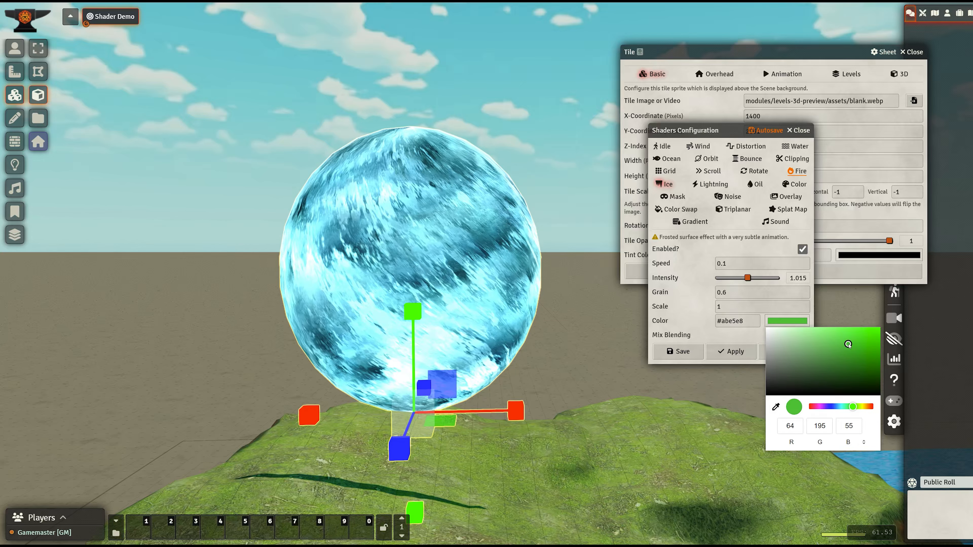
key(Return)
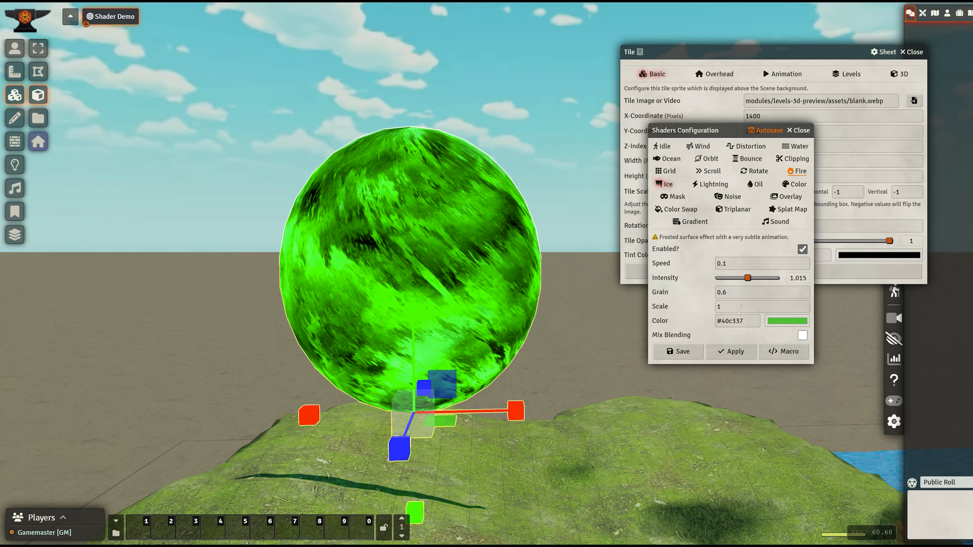
Step: Disable the Ice shader on the sphere and enable the Lightning shader instead
click(802, 249)
click(710, 184)
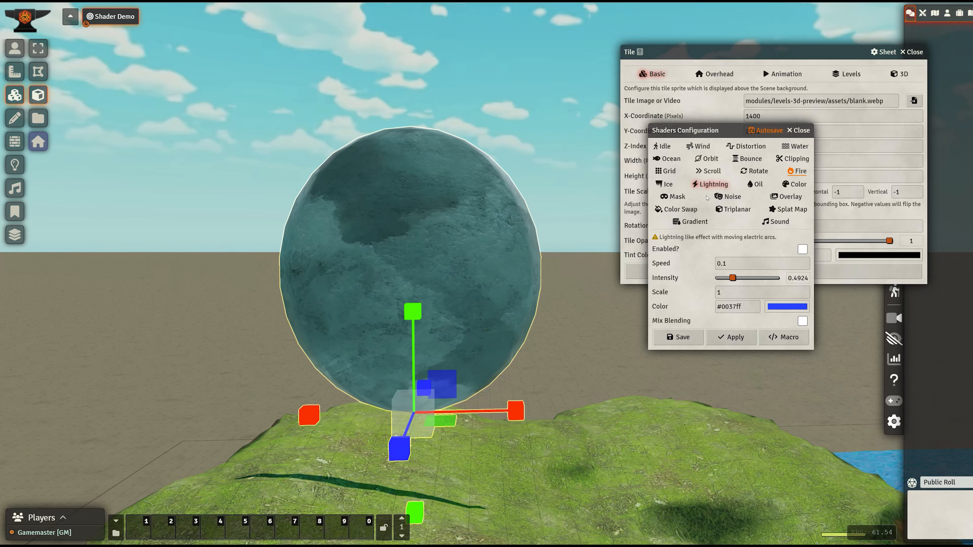
click(802, 249)
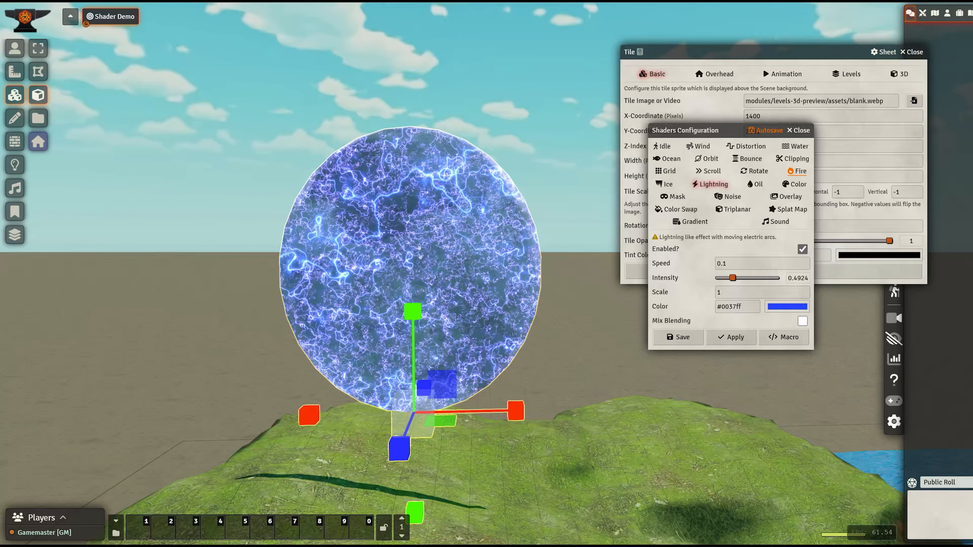
Step: Stretch the flattened sphere tile in depth so that it becomes a full ball
right_drag(500, 308, 392, 326)
drag(392, 375, 284, 405)
right_drag(172, 326, 255, 284)
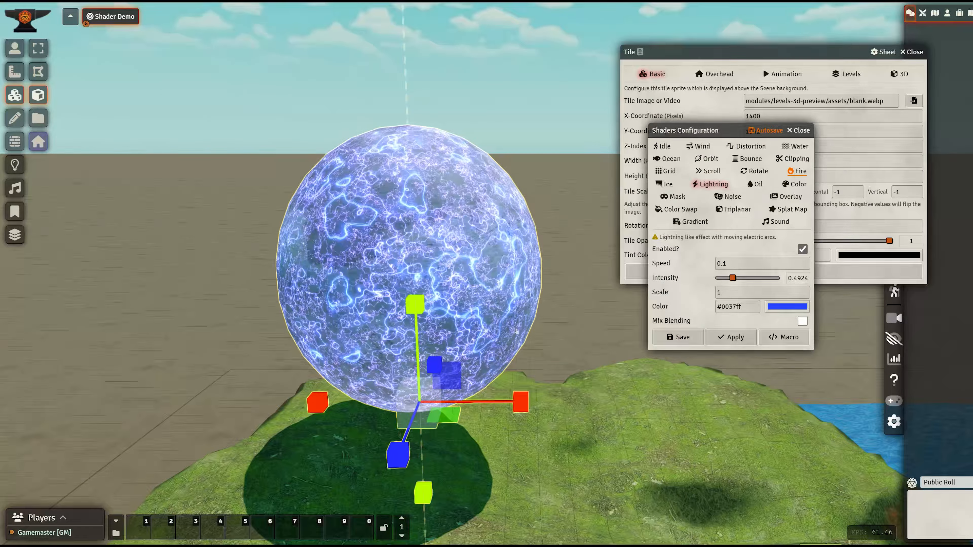
Step: Set the Lightning shader's Intensity to 0.8743 and its color to the green #06fe65
drag(732, 278, 744, 278)
click(787, 306)
Step: Replace the sphere's Lightning shader with the Oil shader and inspect the effect up close
click(802, 249)
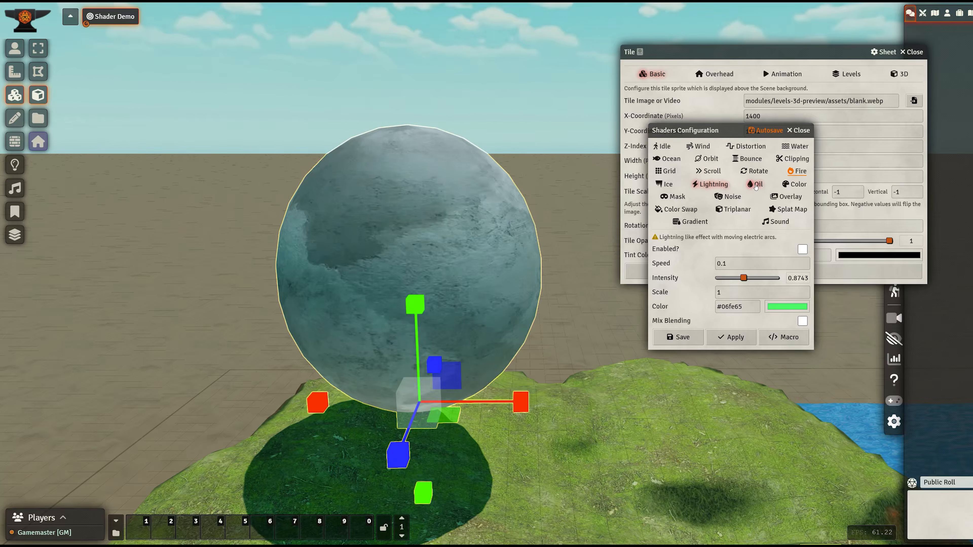
click(755, 185)
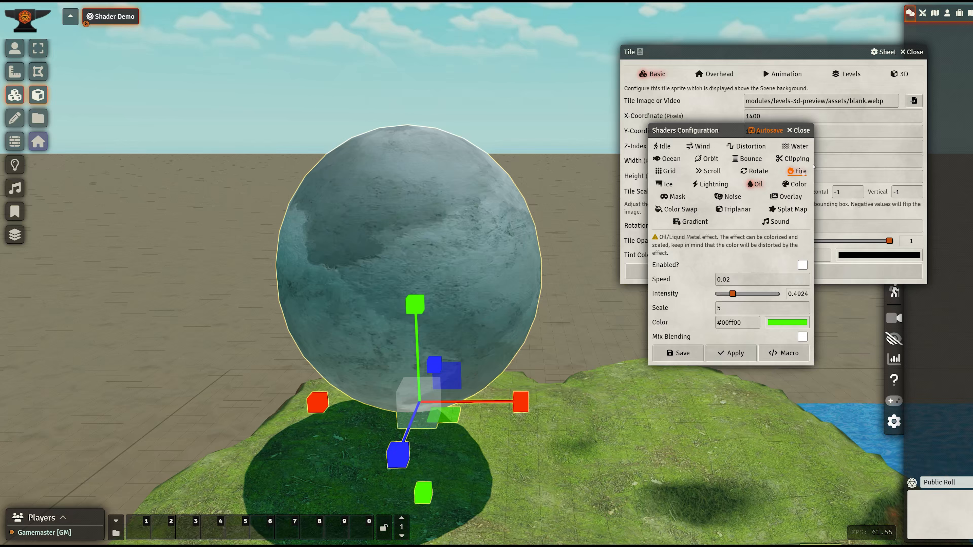
click(803, 266)
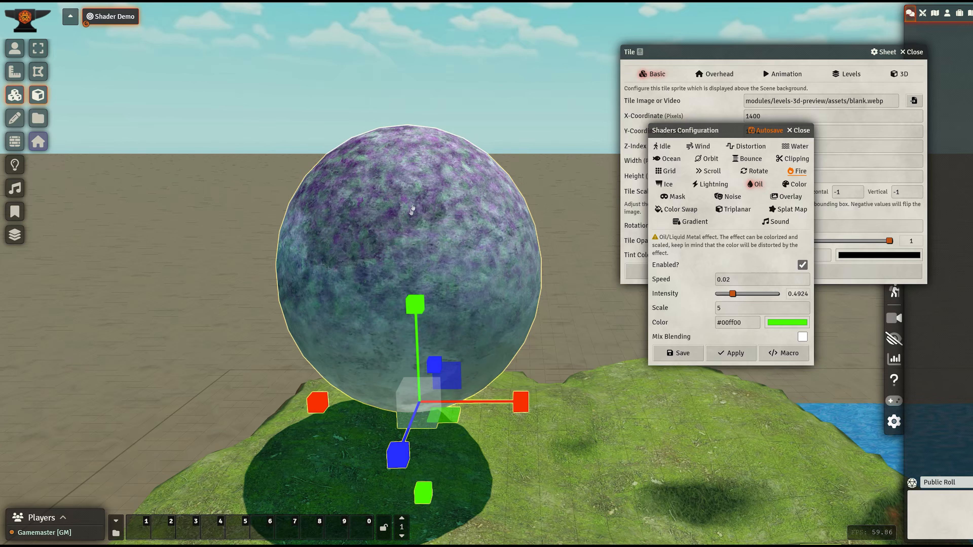
scroll(429, 235, up, 5)
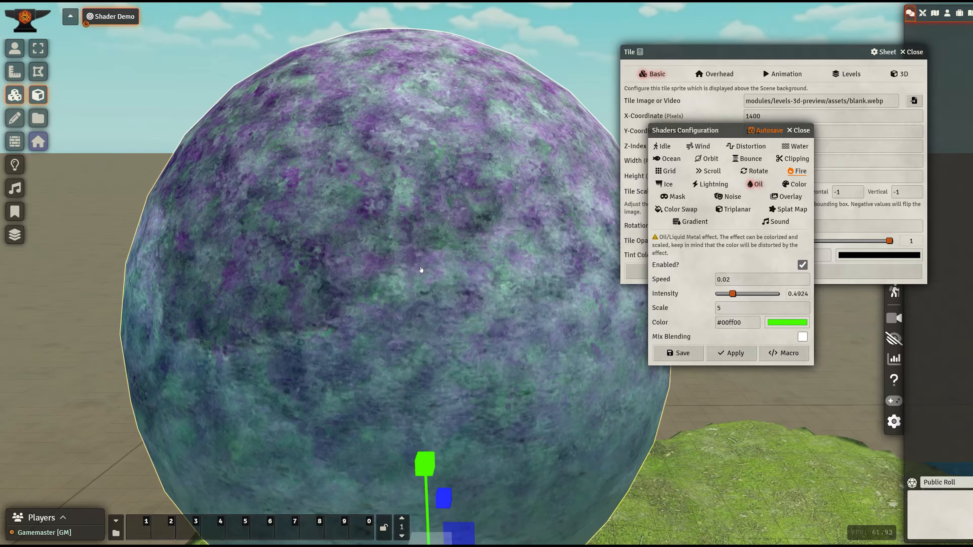
scroll(419, 269, down, 5)
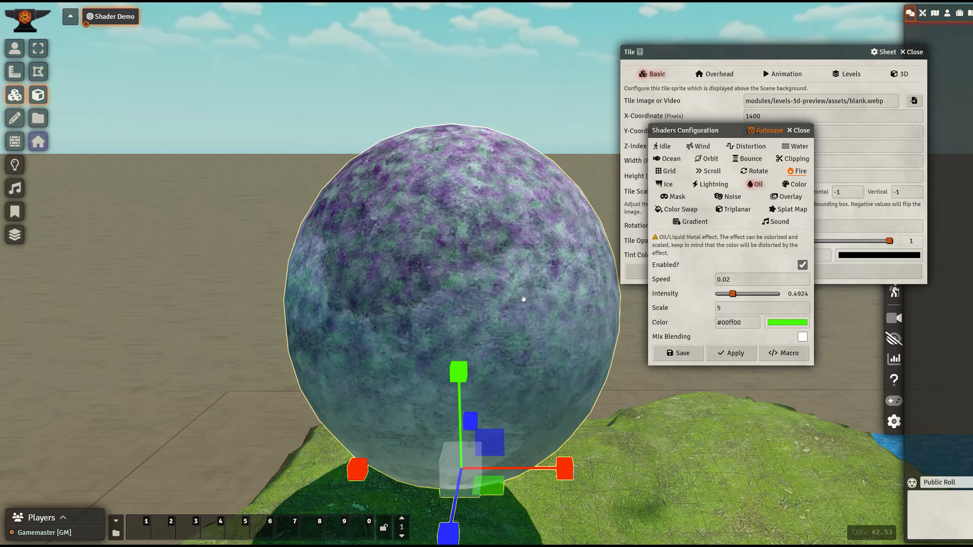
Step: Set the Oil shader's Scale to 1 and raise its Intensity to 1.3768 on the sphere
scroll(509, 253, up, 1)
drag(727, 308, 694, 310)
text(1)
right_drag(467, 200, 506, 238)
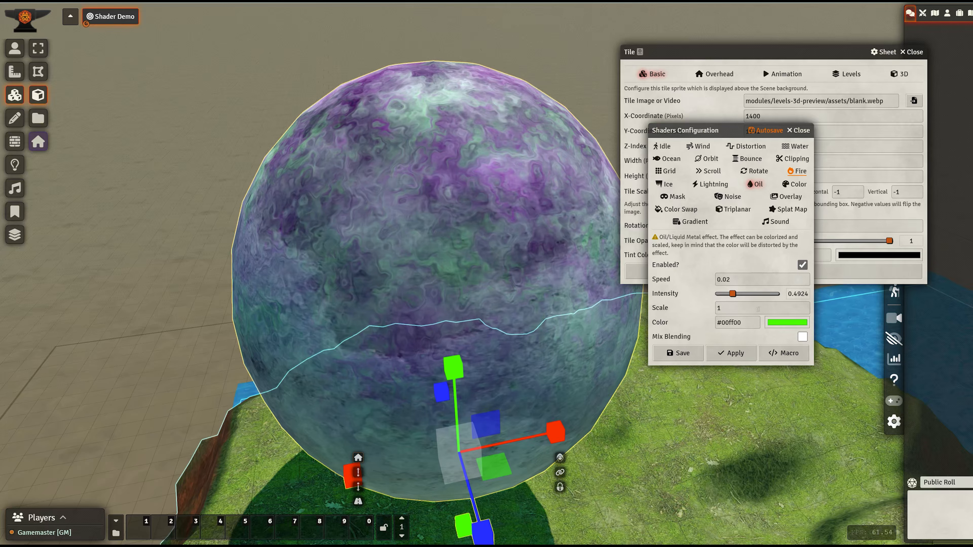
click(758, 294)
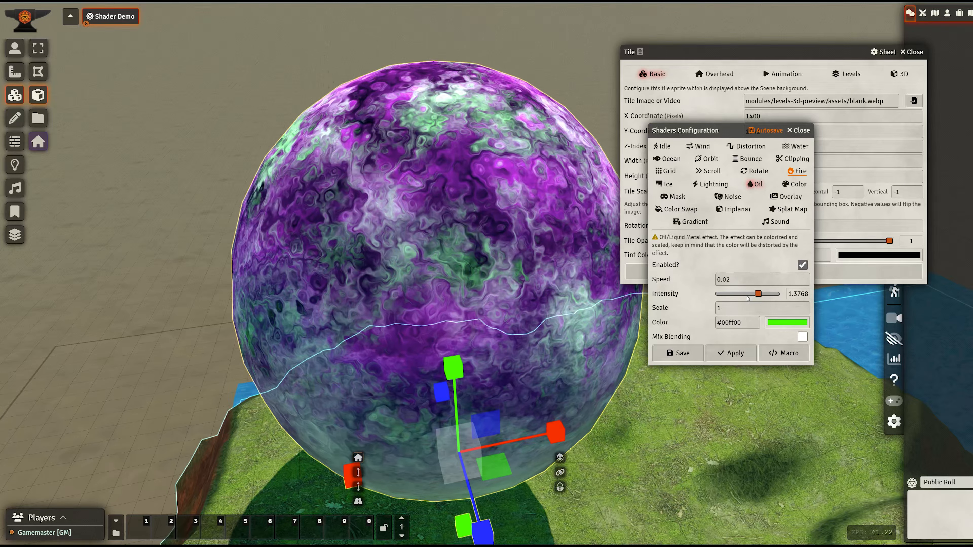
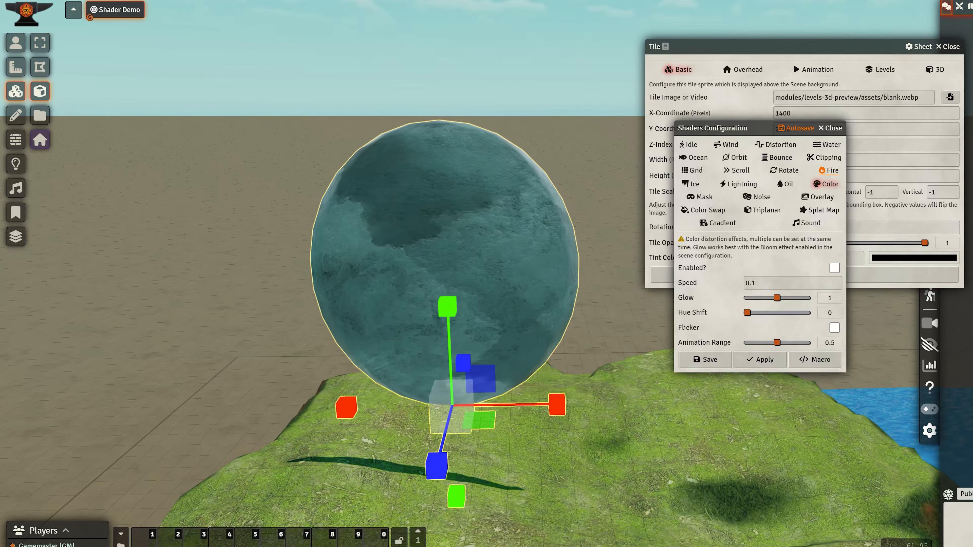
Step: Enable the Color shader on the sphere and set its Speed to 0
click(834, 268)
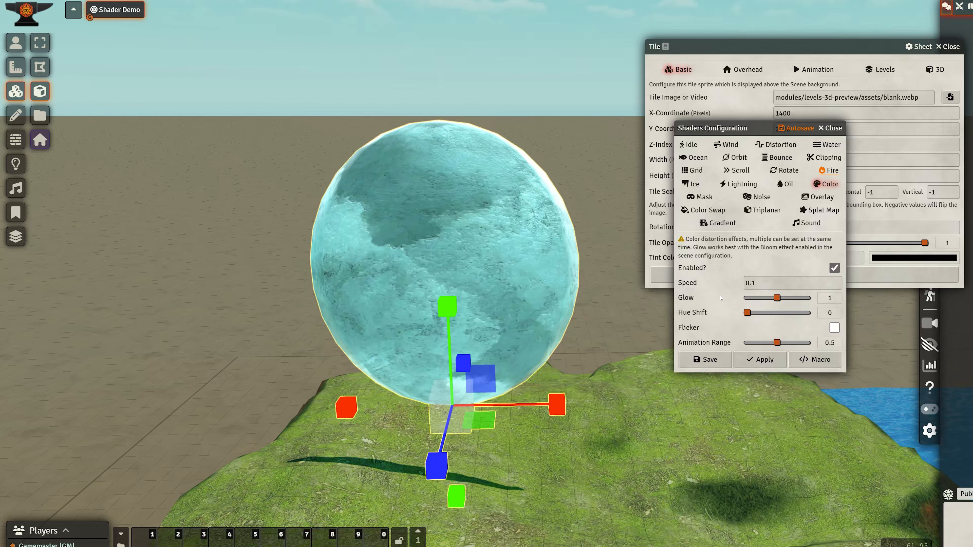
double_click(775, 283)
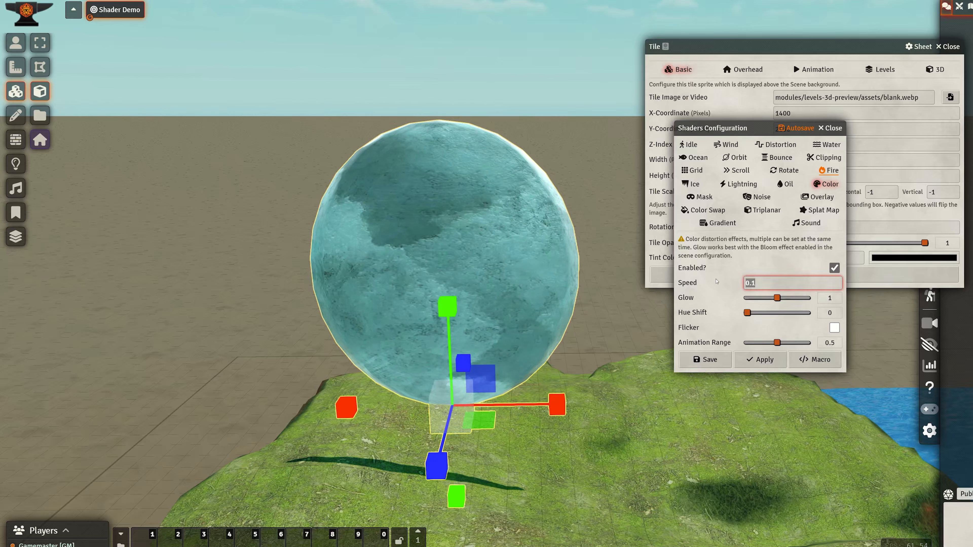
text(0)
click(735, 306)
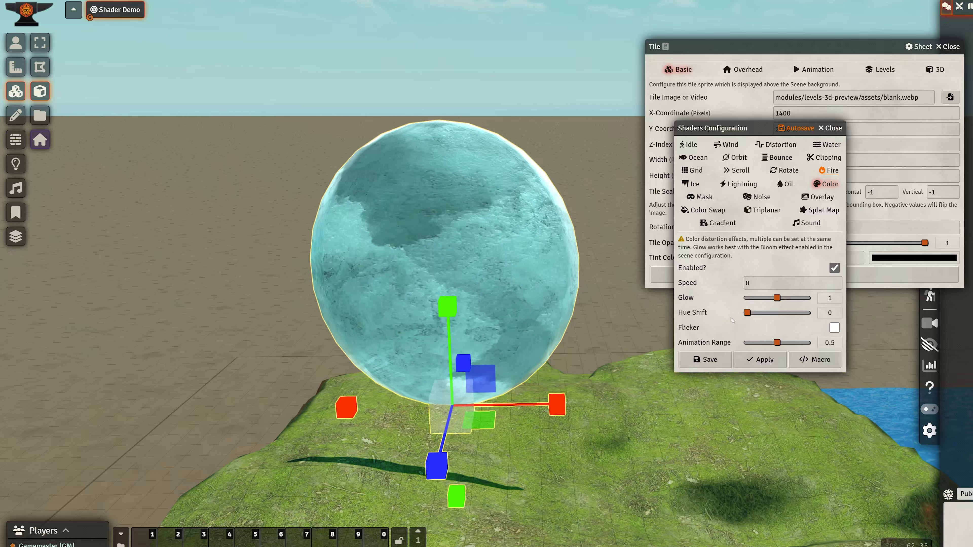
Step: Try the Color shader's Glow at 0 and 1.06, and return it to 1
drag(775, 297, 746, 298)
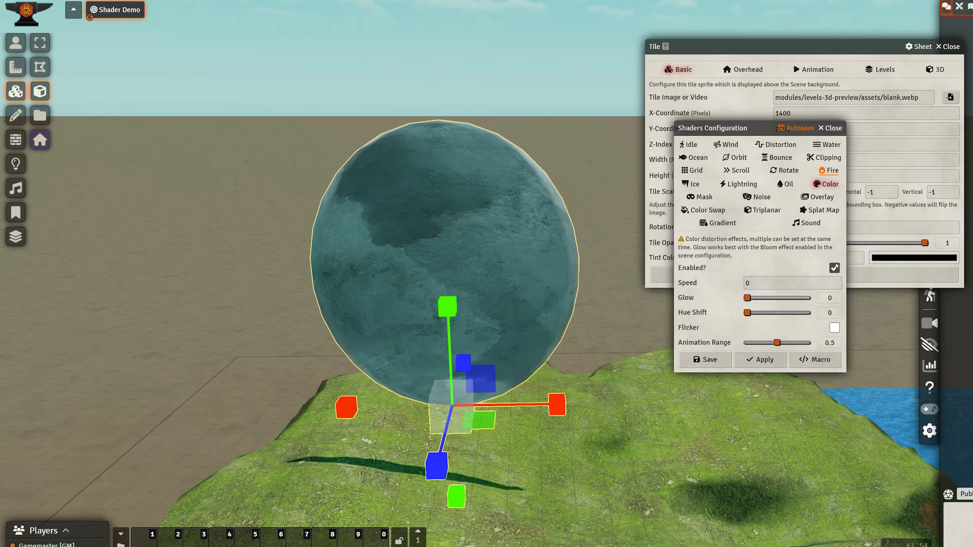
click(779, 298)
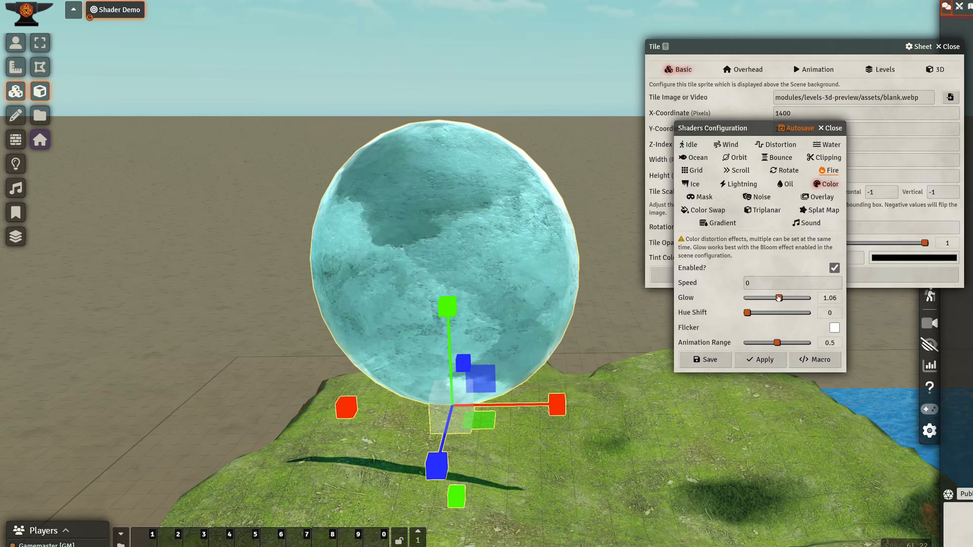
drag(779, 298, 778, 298)
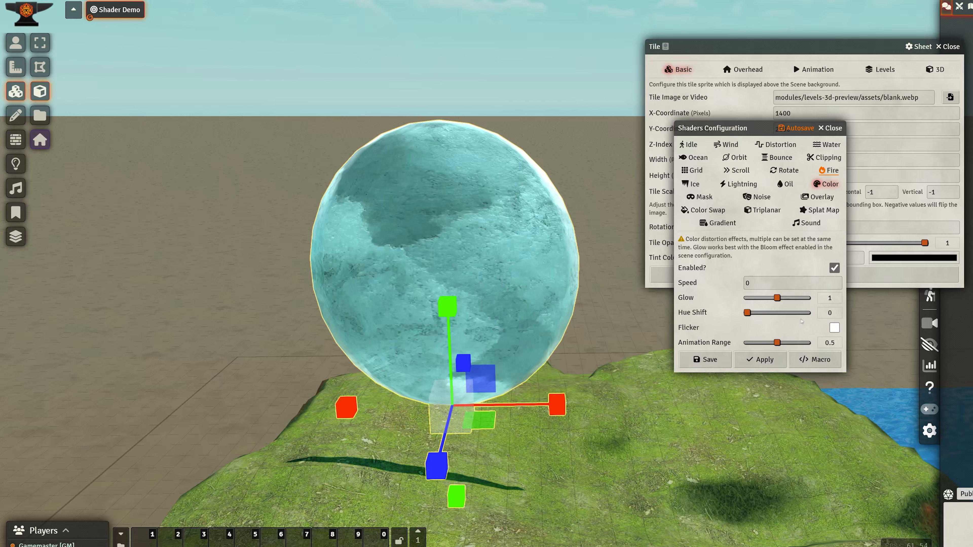
Step: Shift the sphere's hue to 93 and on to 256 with the Color shader's Hue Shift
mouse_move(747, 314)
mouse_down()
mouse_move(806, 314)
mouse_move(731, 312)
mouse_up()
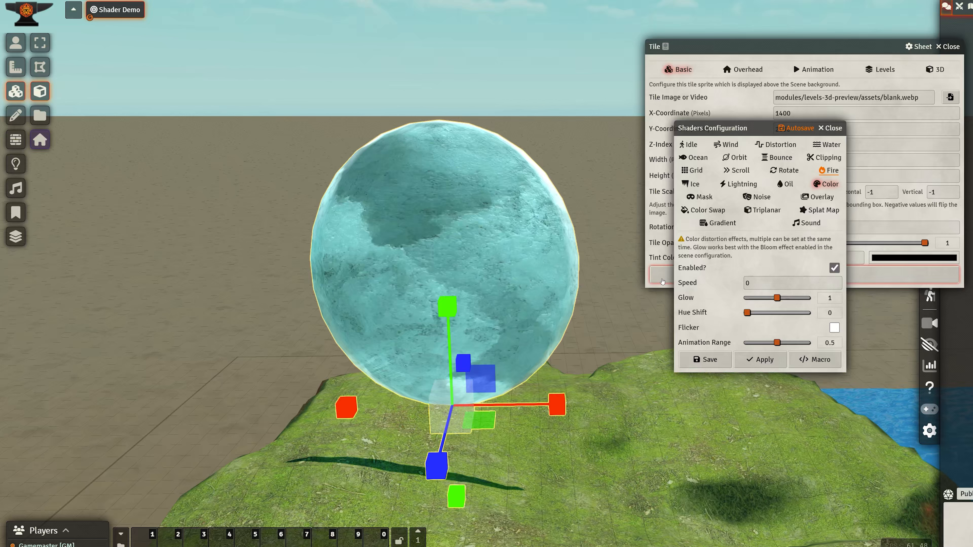
click(763, 313)
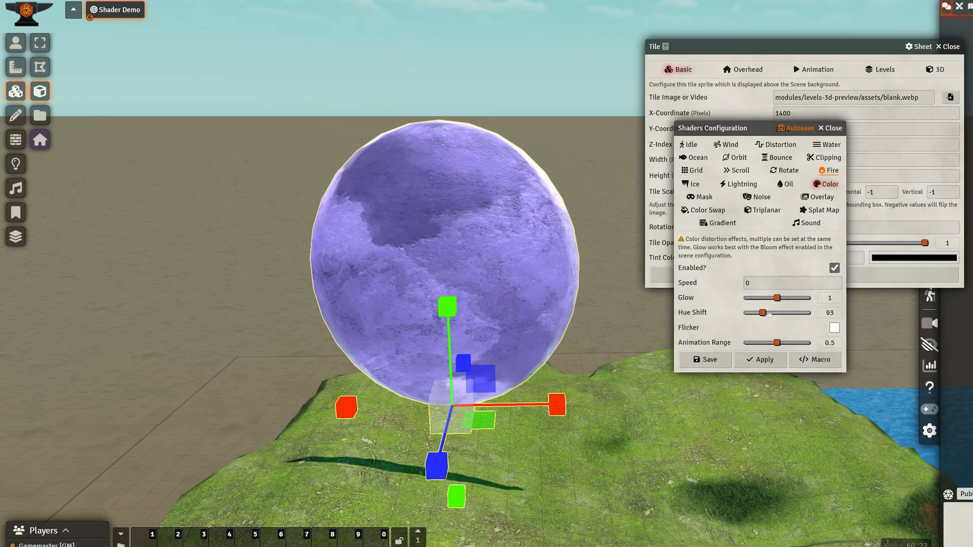
click(789, 313)
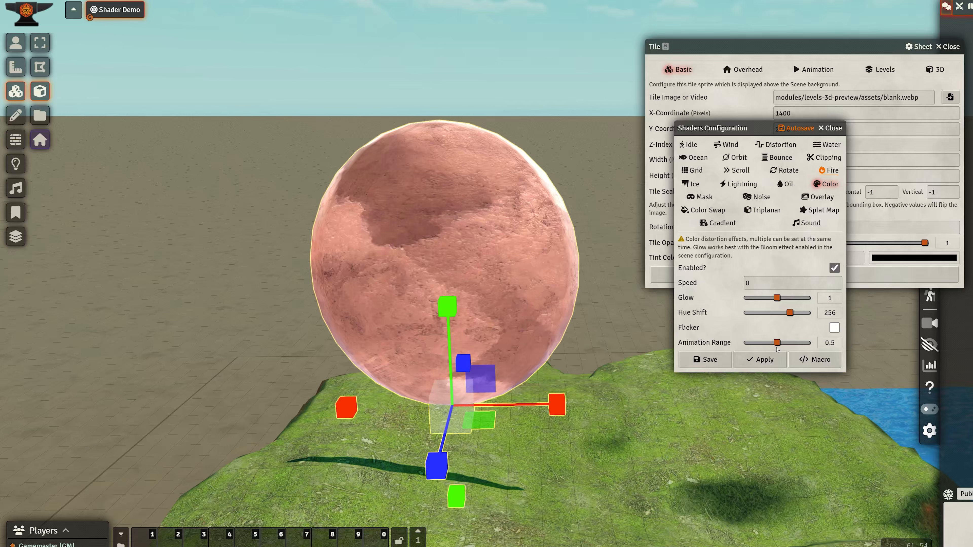
Step: Set the Color shader's Speed to 0.5 and raise its Glow to 2
click(753, 281)
text(.5)
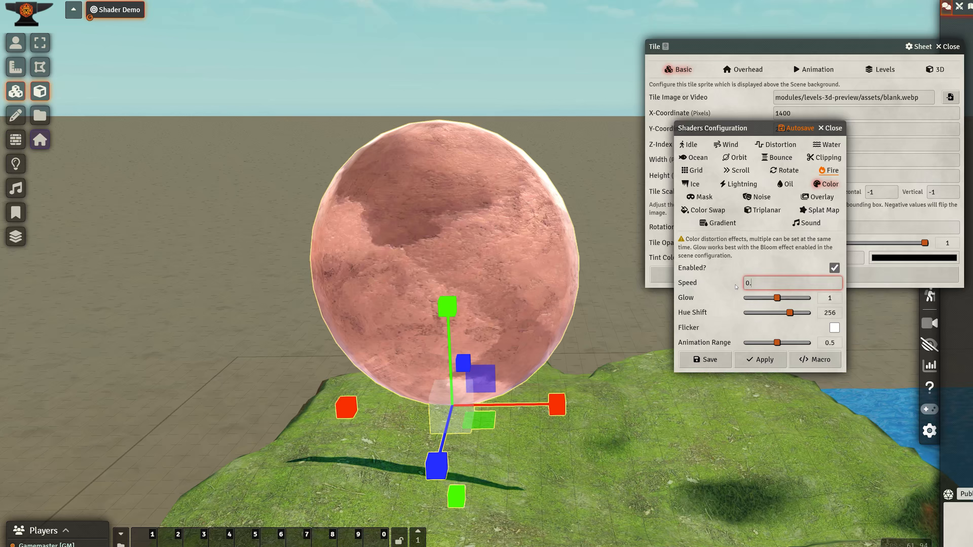
click(731, 305)
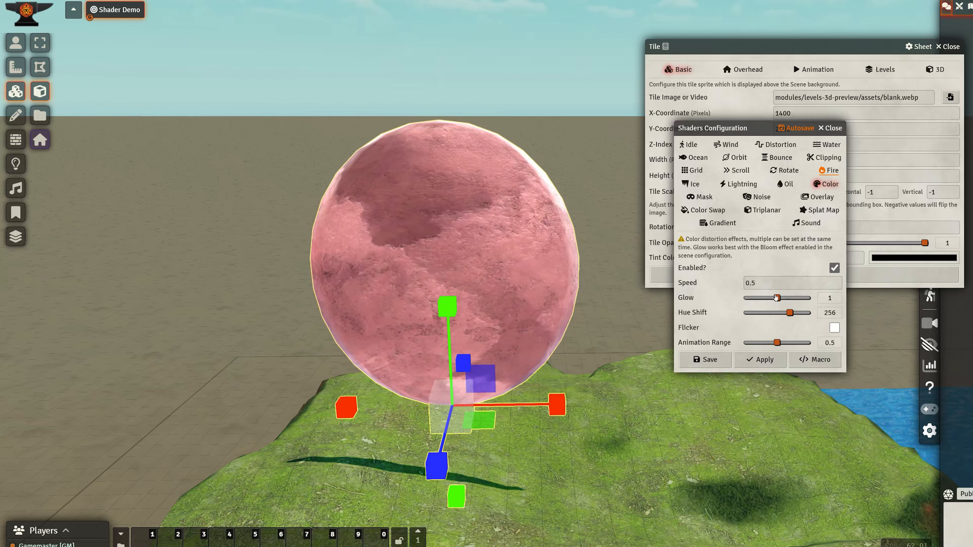
click(789, 299)
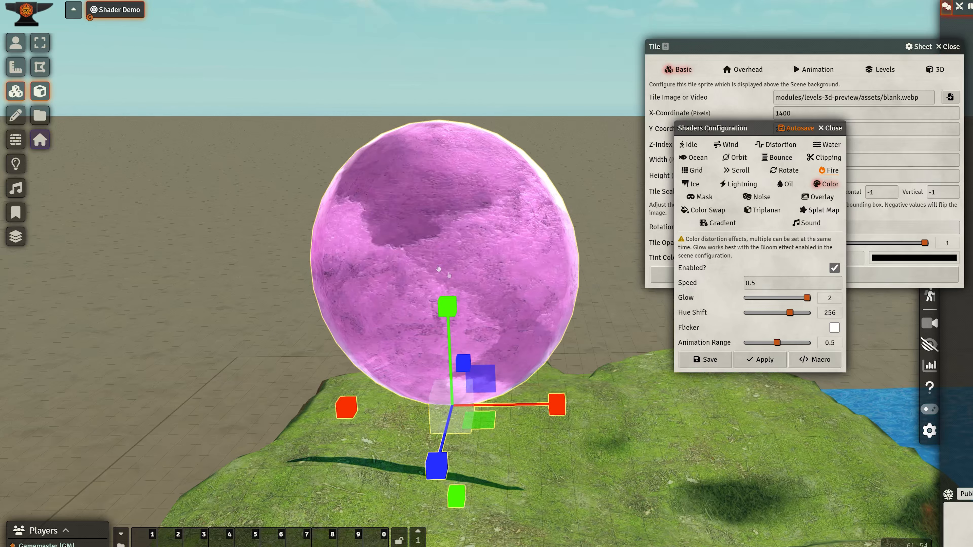
Step: Test the Color shader's Animation Range at 1 and 0.07, and set it to 0.48
click(756, 342)
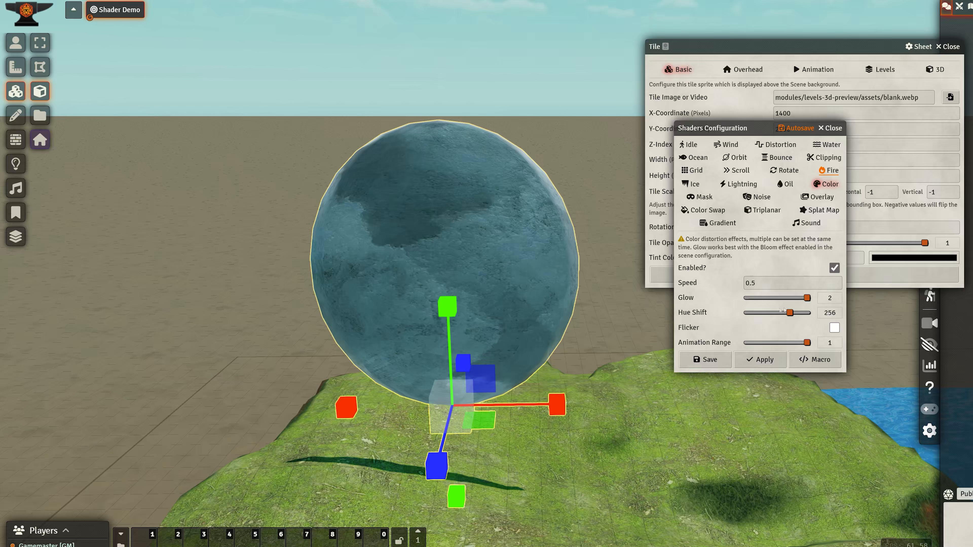
drag(756, 342, 752, 343)
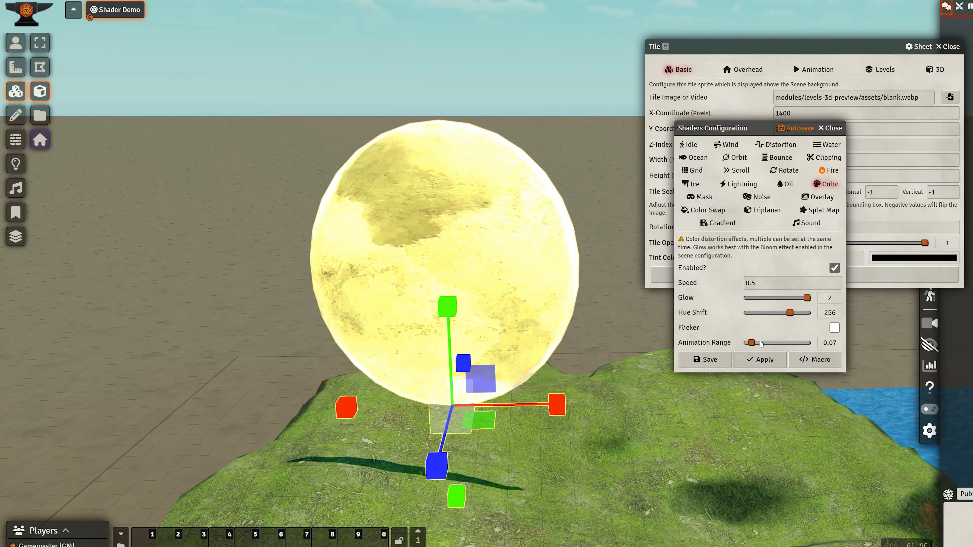
drag(751, 342, 776, 342)
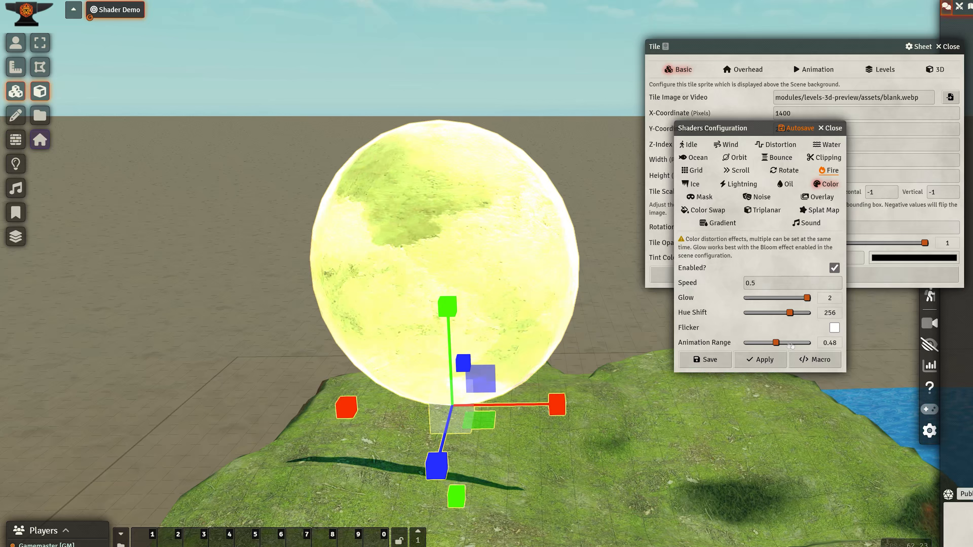
Step: Turn on Flicker for the Color shader and set its Speed to 0.1
click(831, 329)
click(762, 283)
key(BackSpace)
text(1)
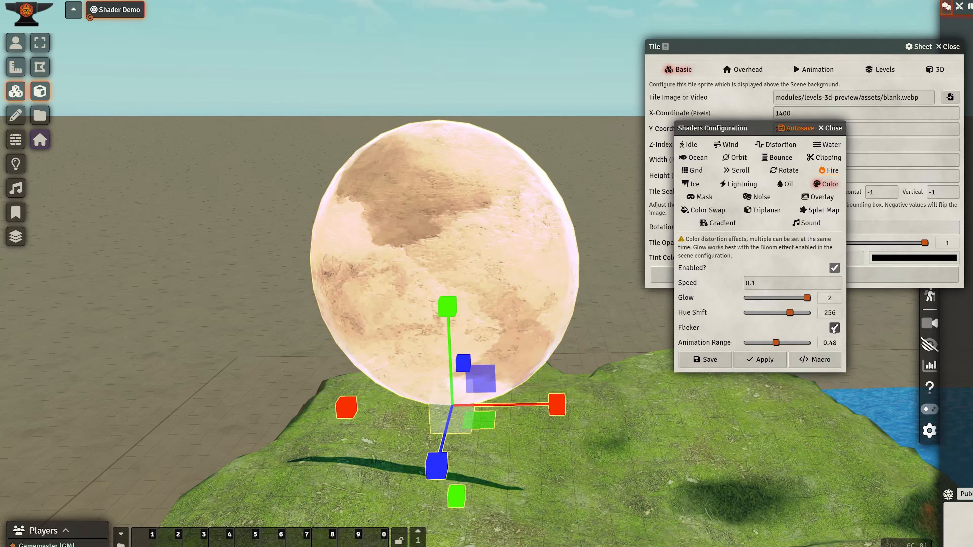
Step: Turn Flicker off, reduce the Color shader's Speed to 0.001, and turn Flicker back on
click(834, 328)
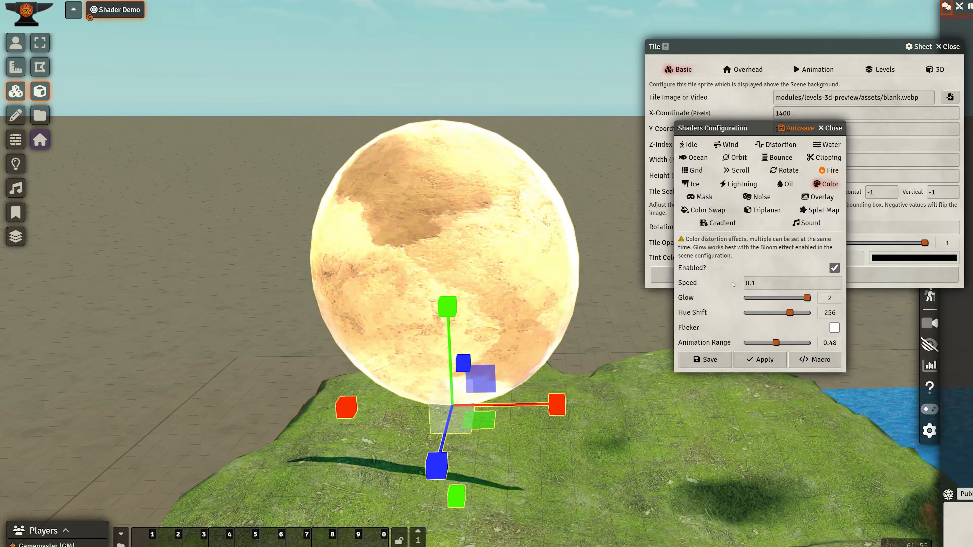
click(754, 283)
text(00)
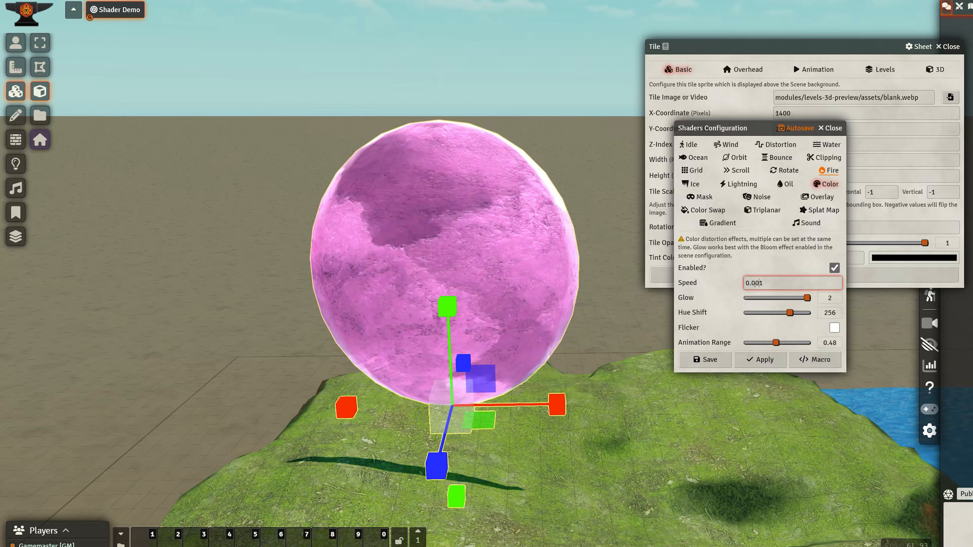
click(834, 327)
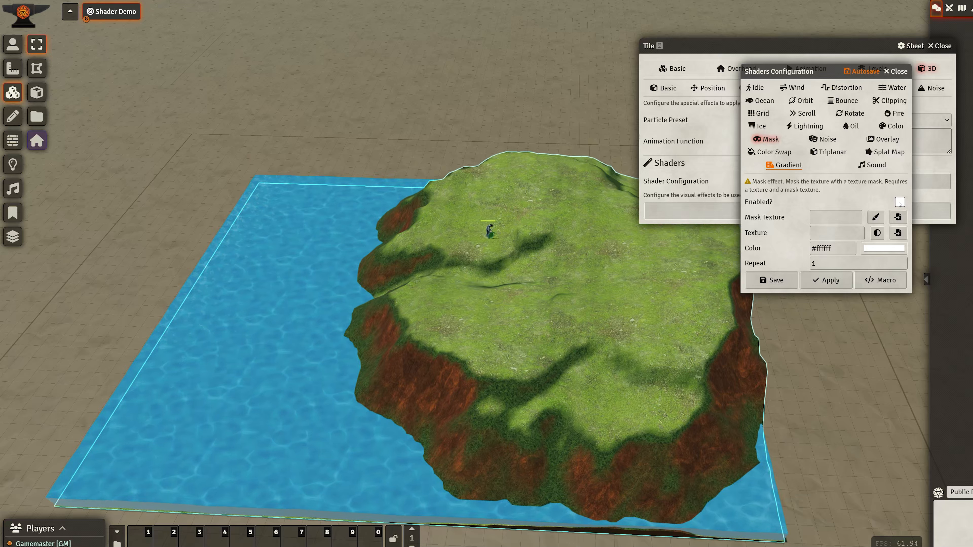
Step: Assign a grass material from the material browser as the terrain tile's Mask shader texture and enable the Mask shader
click(877, 232)
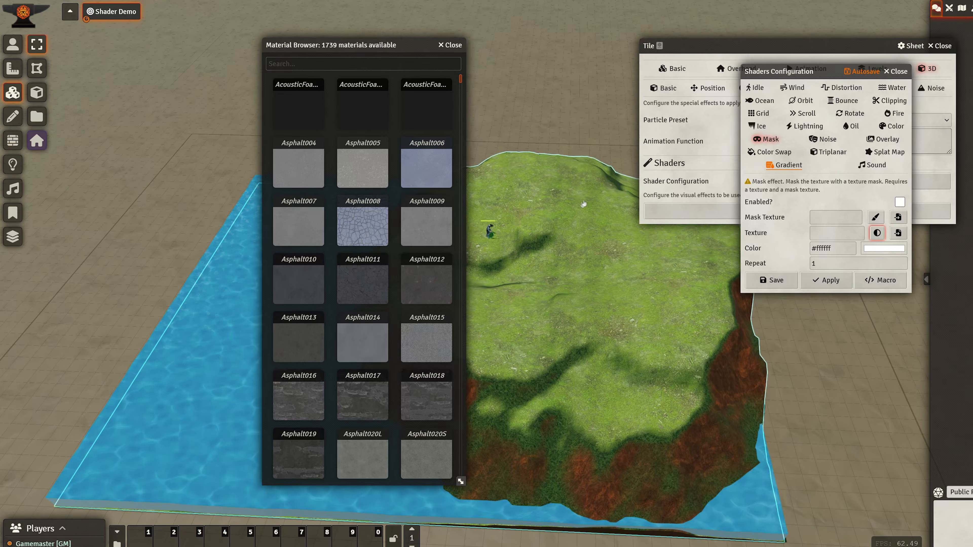
click(329, 66)
text(grass)
scroll(362, 268, down, 5)
click(299, 341)
click(450, 45)
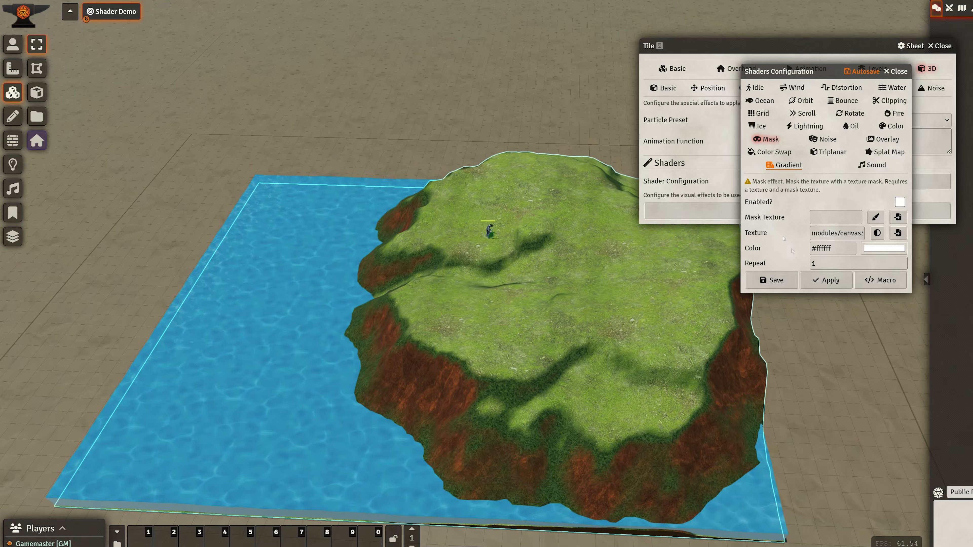
click(900, 202)
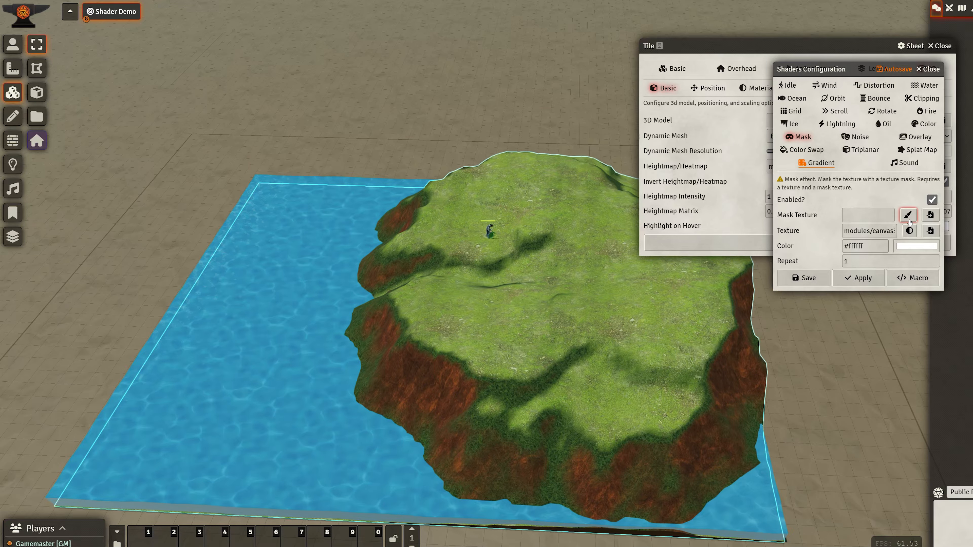
Step: Open the painter for the Mask Texture and paint two large mask patches on the island's grassy surface
click(873, 218)
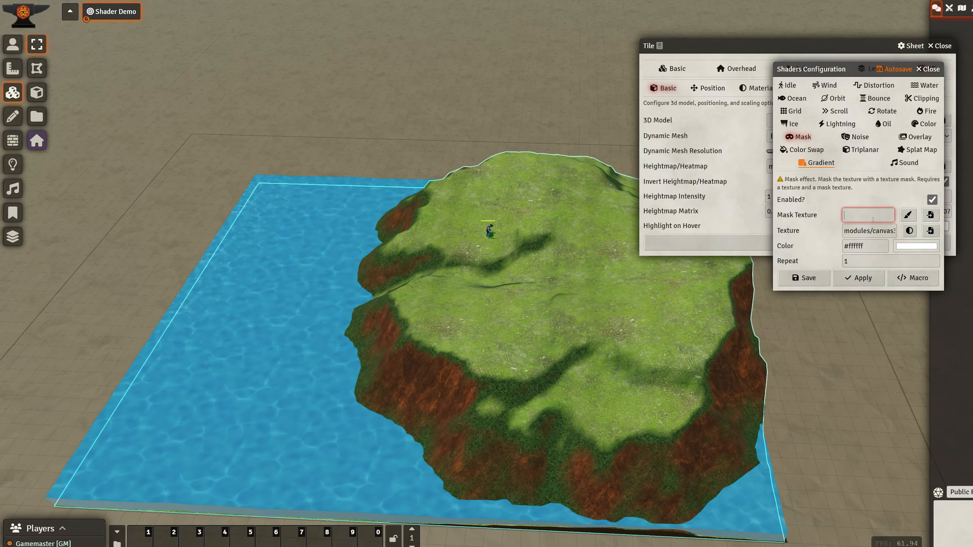
click(908, 215)
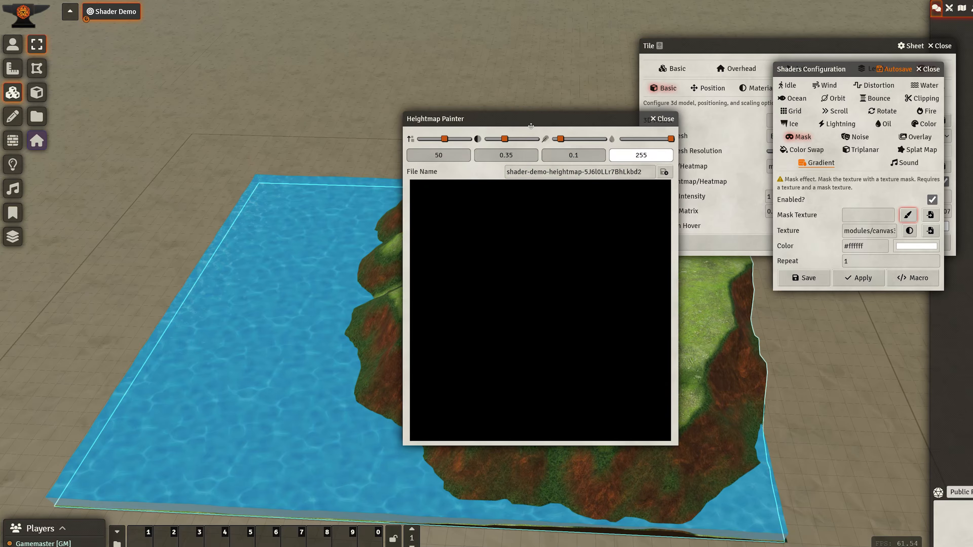
mouse_move(531, 119)
mouse_down()
mouse_move(785, 103)
mouse_move(840, 64)
mouse_up()
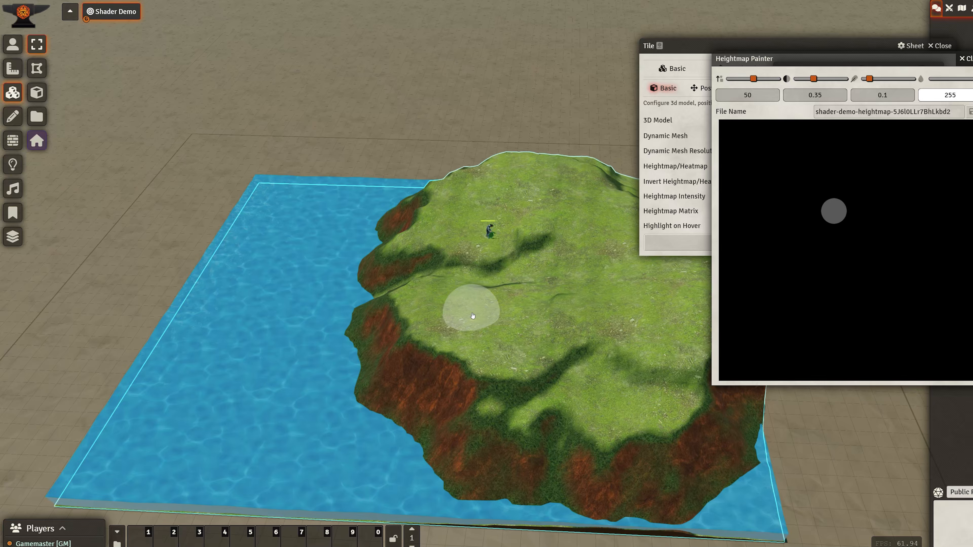
click(456, 320)
mouse_move(456, 320)
mouse_down()
mouse_move(465, 323)
mouse_move(457, 311)
mouse_up()
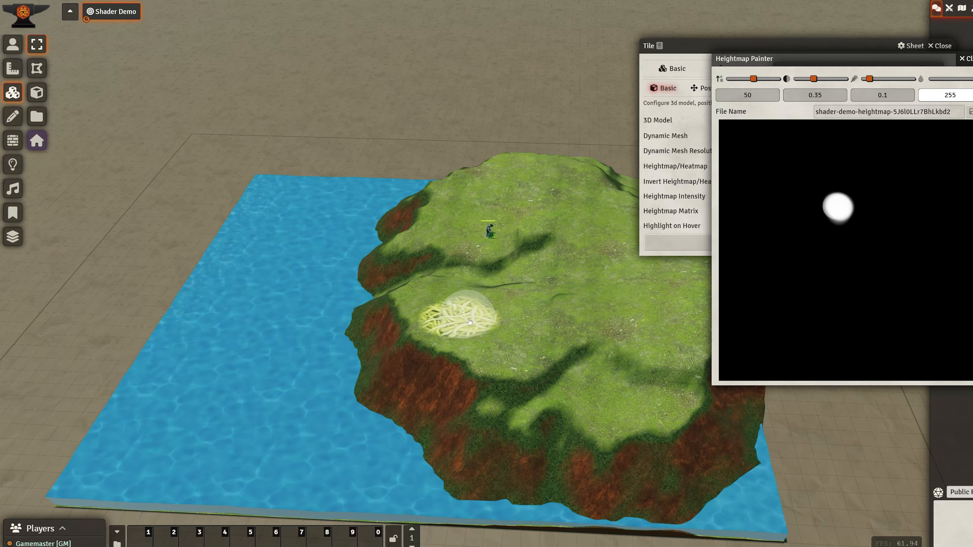
mouse_move(472, 325)
mouse_down()
mouse_move(563, 306)
mouse_move(561, 319)
mouse_move(494, 338)
mouse_move(498, 302)
mouse_move(487, 285)
mouse_move(418, 306)
mouse_move(452, 337)
mouse_move(547, 344)
mouse_move(589, 303)
mouse_move(555, 279)
mouse_move(484, 368)
mouse_move(474, 287)
mouse_up()
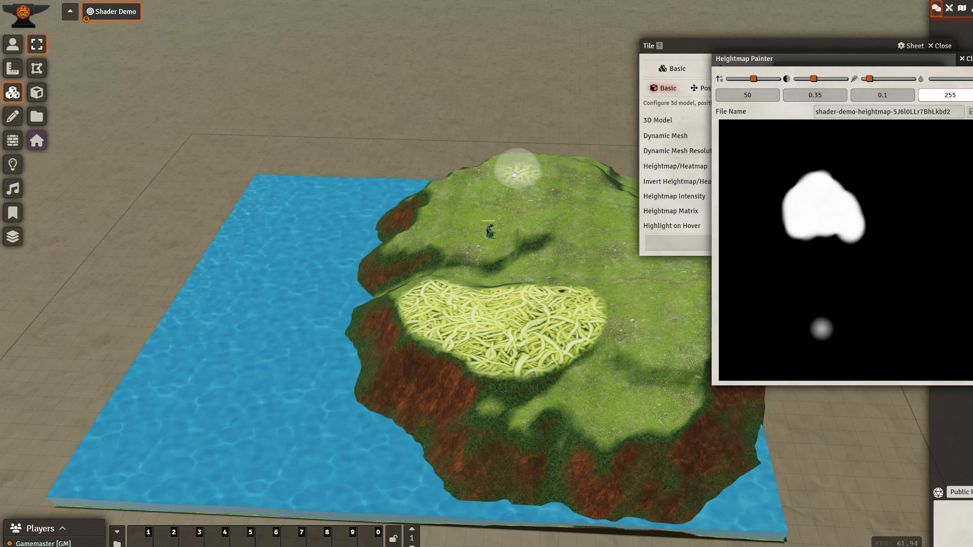
mouse_move(517, 165)
mouse_down()
mouse_move(475, 180)
mouse_move(450, 212)
mouse_move(463, 244)
mouse_move(560, 203)
mouse_move(571, 176)
mouse_move(494, 163)
mouse_move(501, 207)
mouse_move(517, 209)
mouse_move(456, 211)
mouse_move(563, 169)
mouse_move(555, 157)
mouse_move(541, 171)
mouse_up()
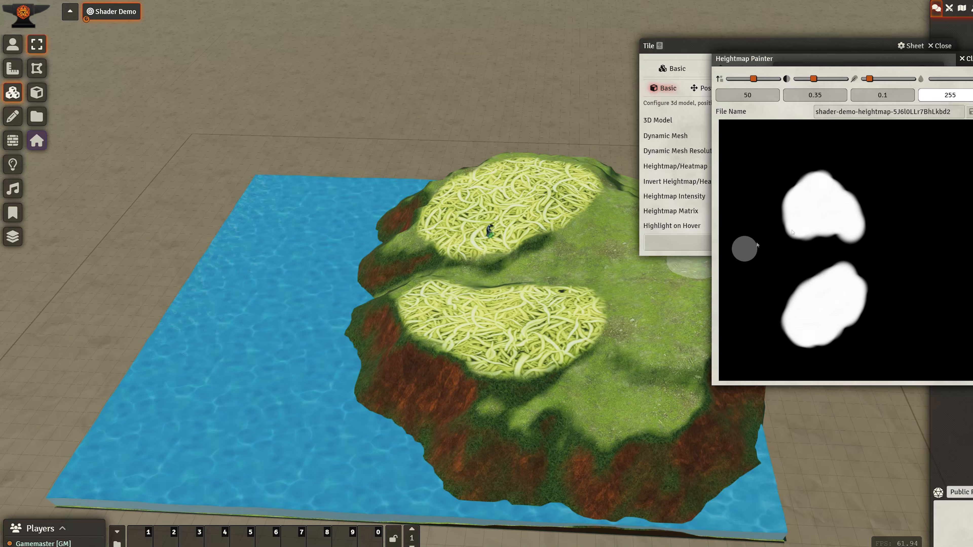
Step: Save the painted mask texture to the splatter folder
click(970, 112)
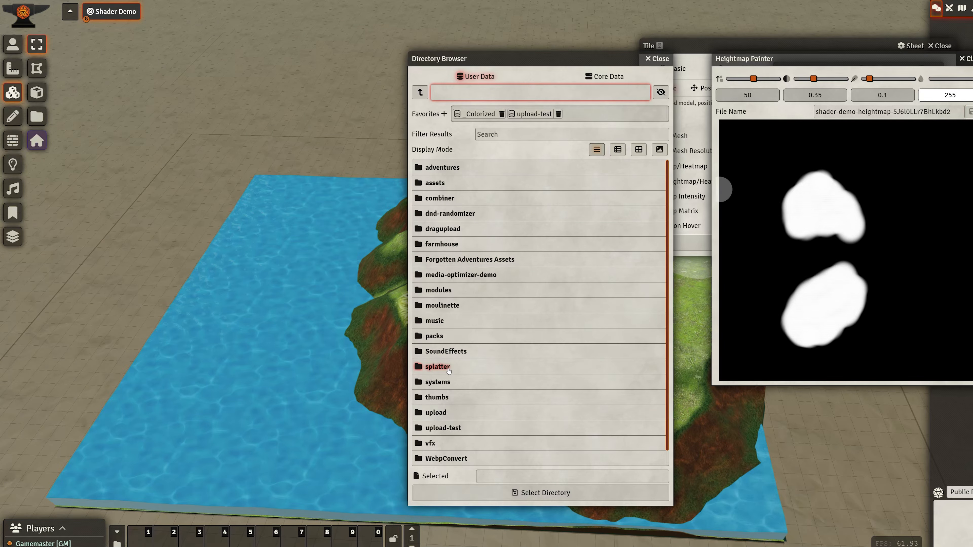
click(437, 367)
click(536, 199)
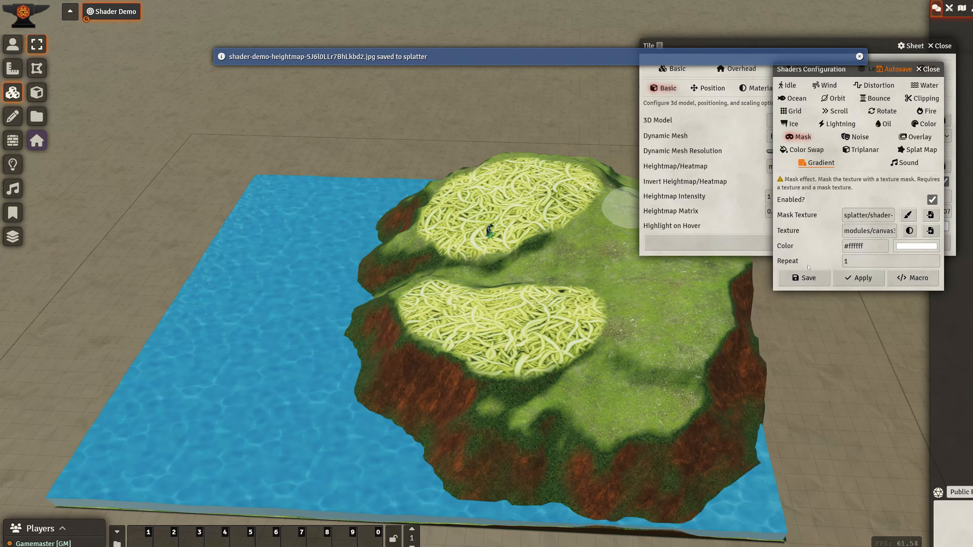
Step: Set the Mask shader's texture Repeat to 10
click(853, 213)
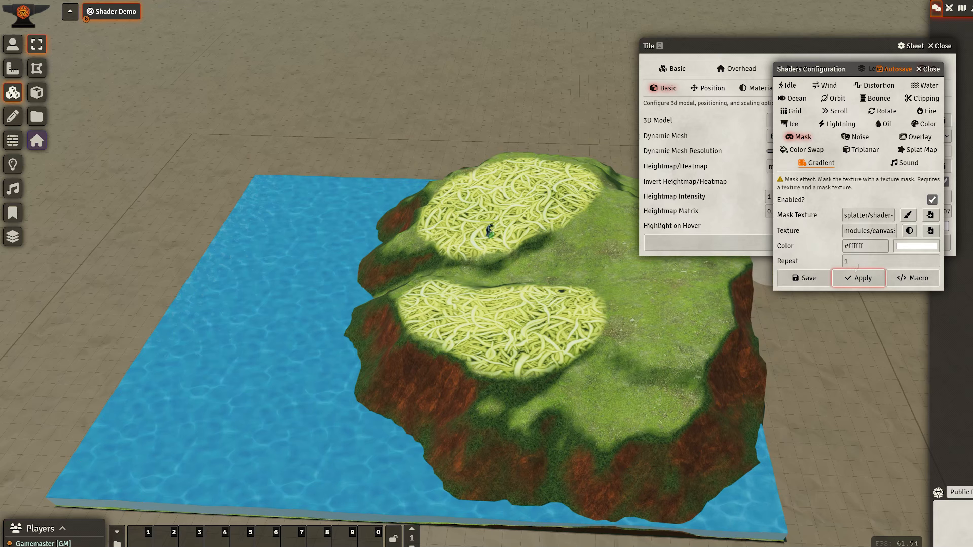
click(889, 255)
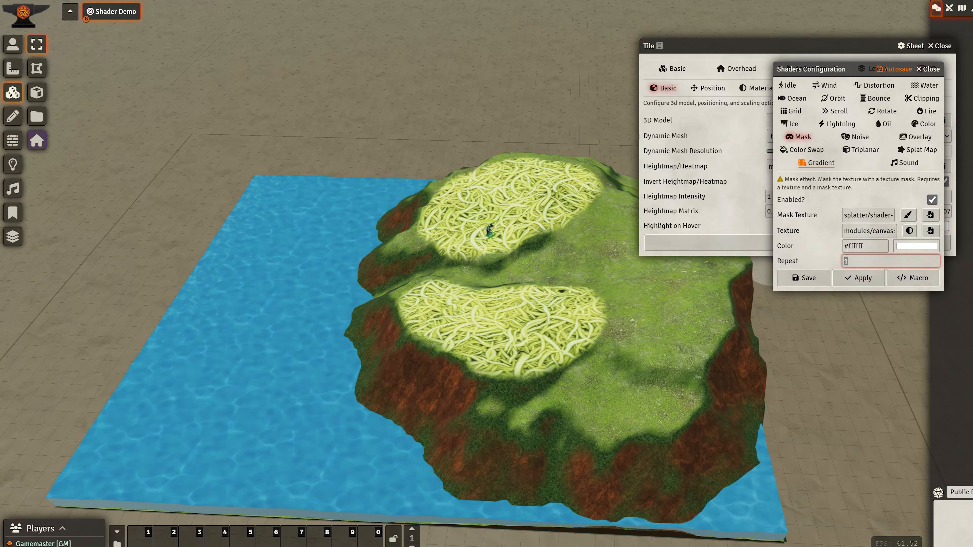
text(10)
key(Return)
scroll(532, 337, up, 5)
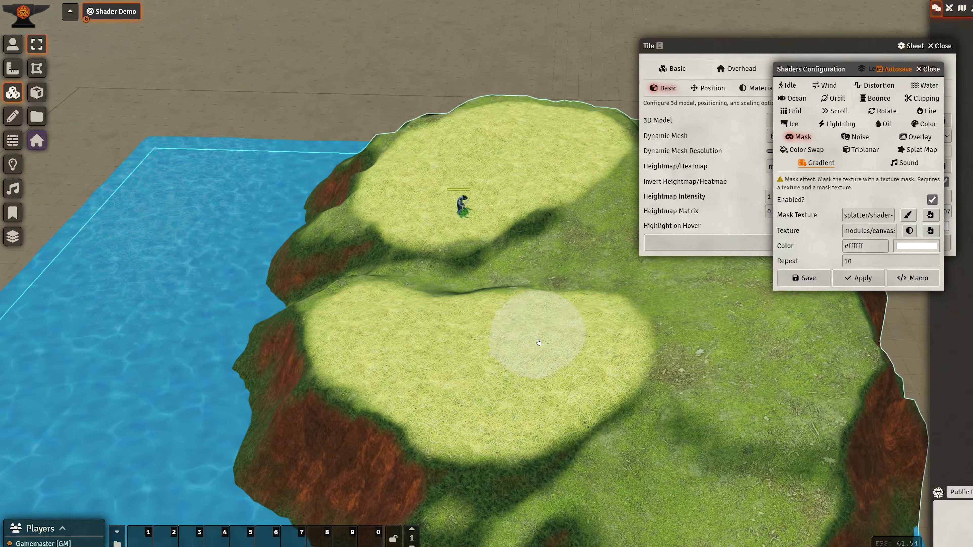
Step: Set the Mask shader's texture Repeat to 20
mouse_move(679, 426)
middle_down()
mouse_move(554, 348)
mouse_move(358, 315)
middle_up()
double_click(890, 261)
text(20)
key(Return)
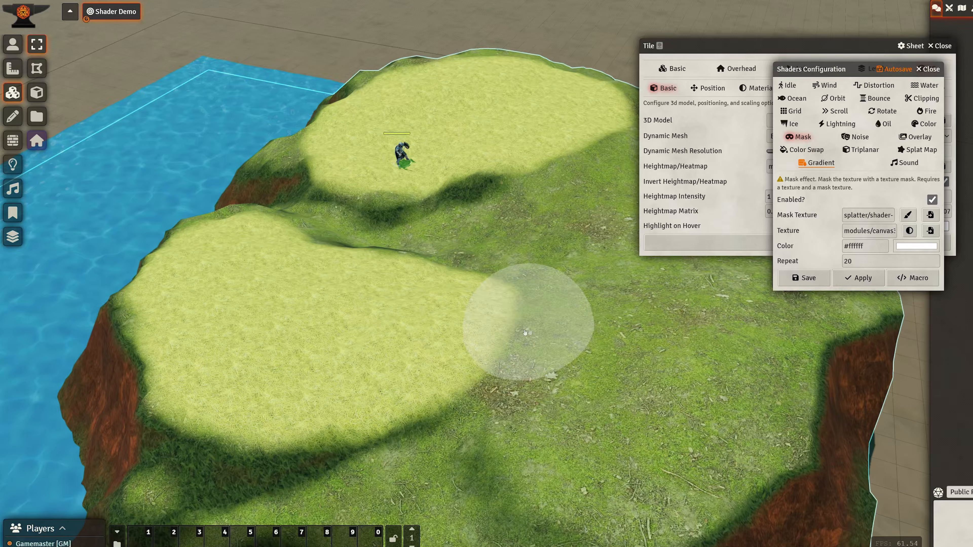
Step: Pick a muted red with R 195 and G 75 as the Mask shader's color
click(920, 248)
click(963, 269)
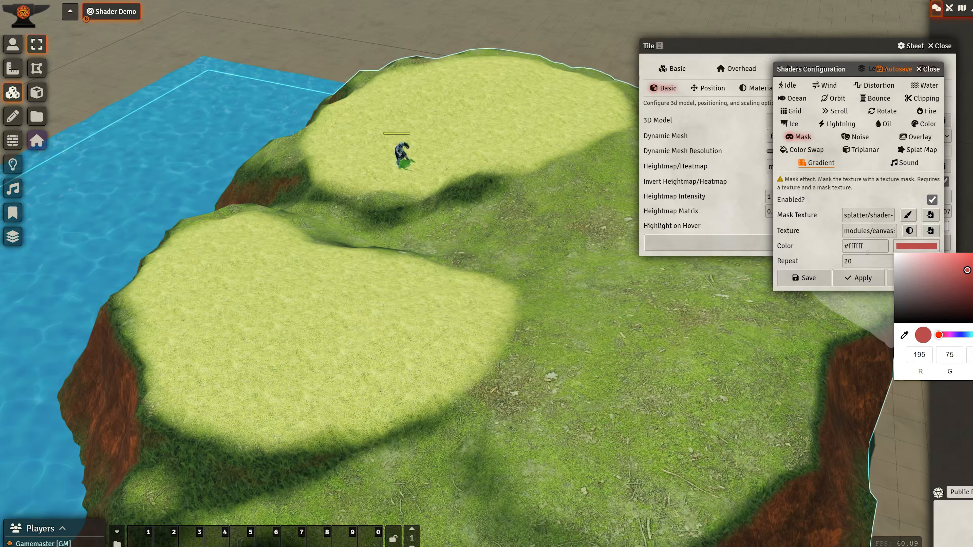
click(820, 259)
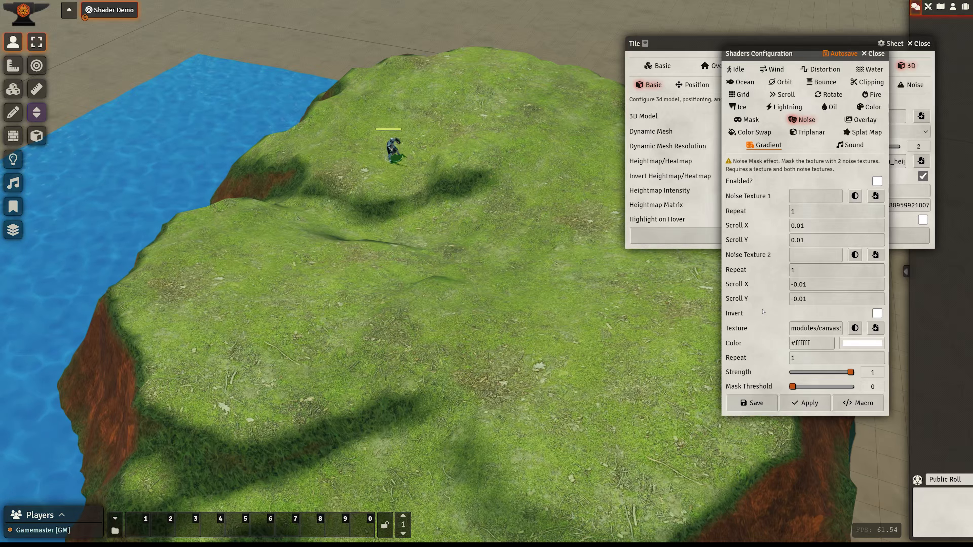
triple_click(798, 326)
triple_click(813, 329)
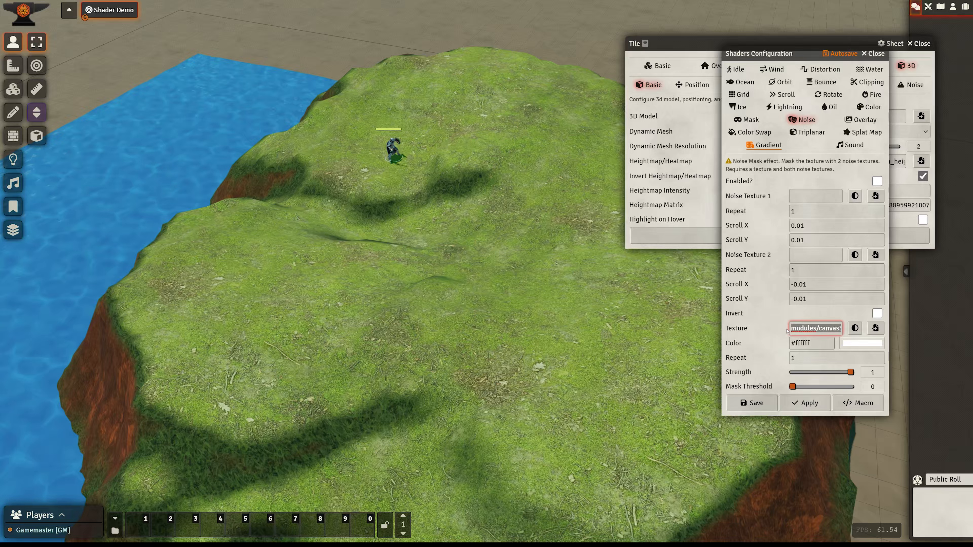
key(Tab)
key(Return)
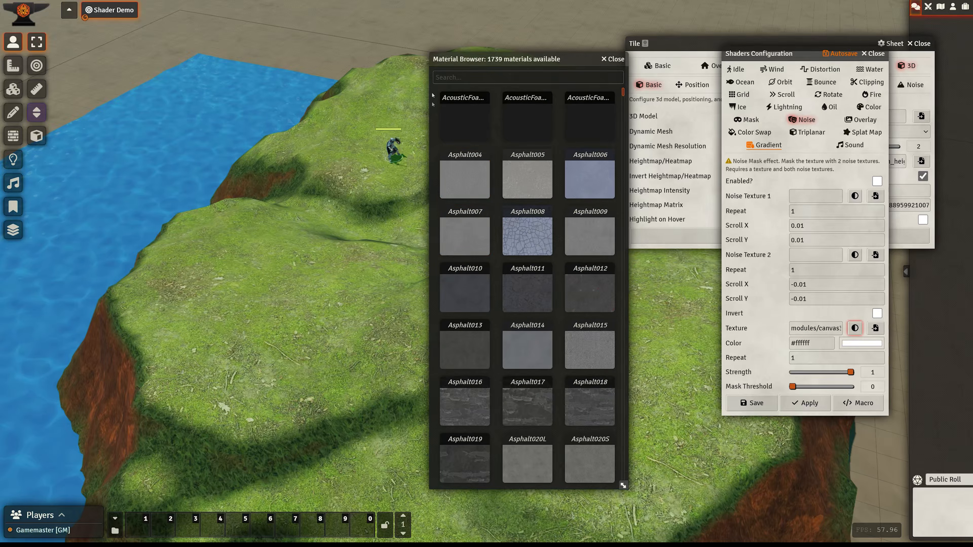
click(489, 123)
click(612, 59)
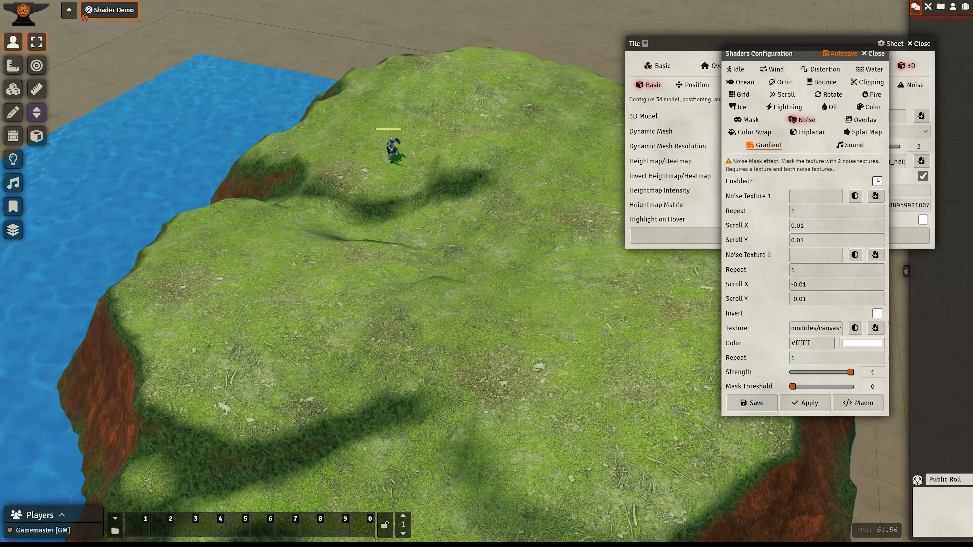
Step: Enable the Noise shader on the terrain tile
click(811, 194)
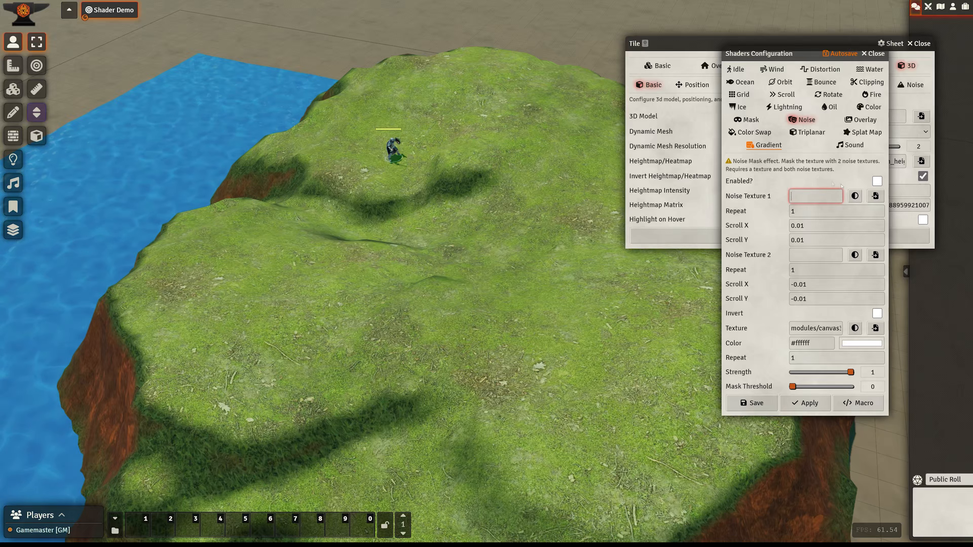
click(877, 181)
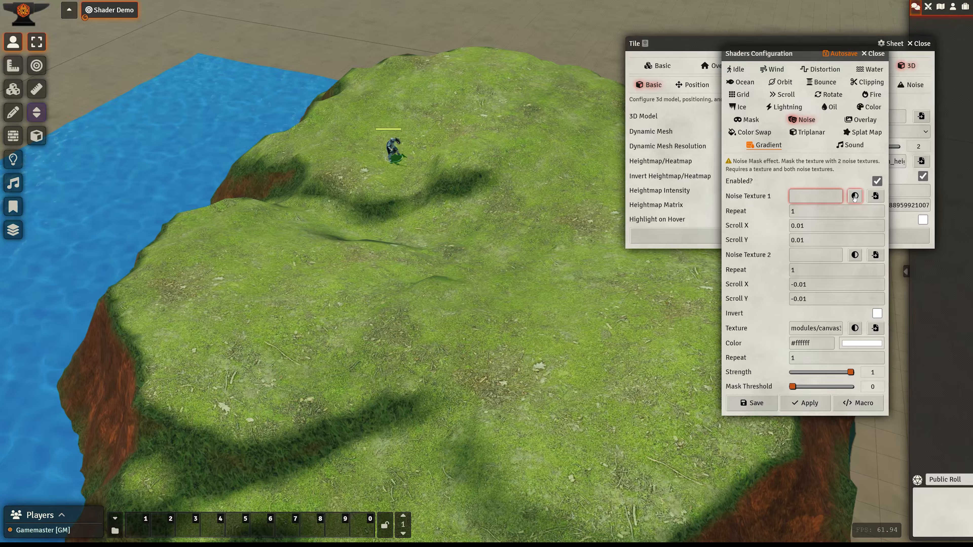
click(854, 196)
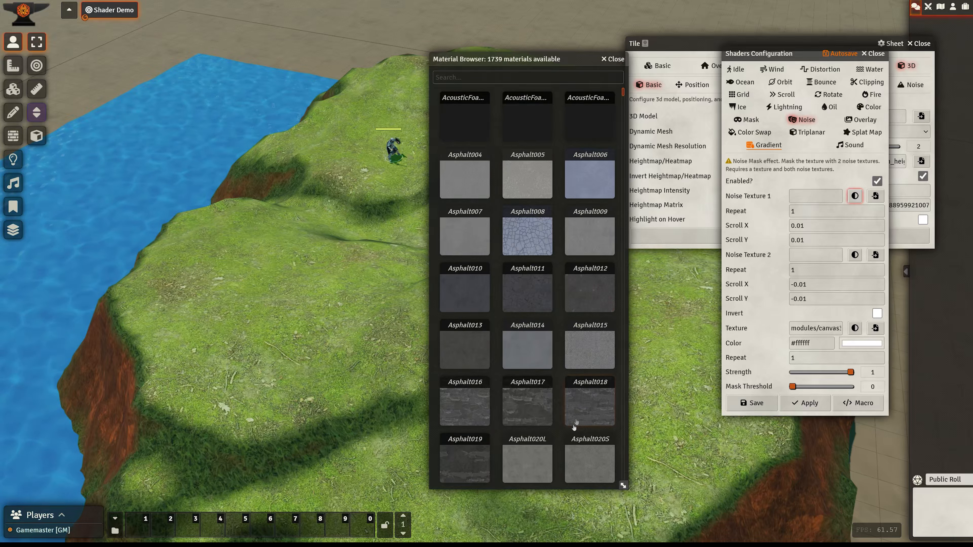
click(613, 59)
Step: Assign a black-and-white image from the Milky folder of Heightmaps_heatmaps as the Noise shader's Noise Texture 1
click(875, 195)
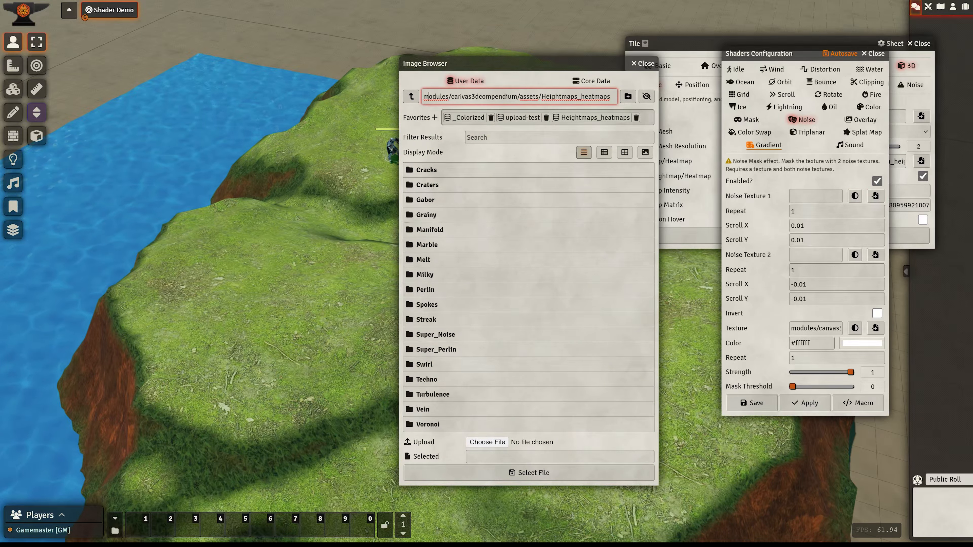
drag(460, 96, 591, 96)
click(499, 96)
click(561, 97)
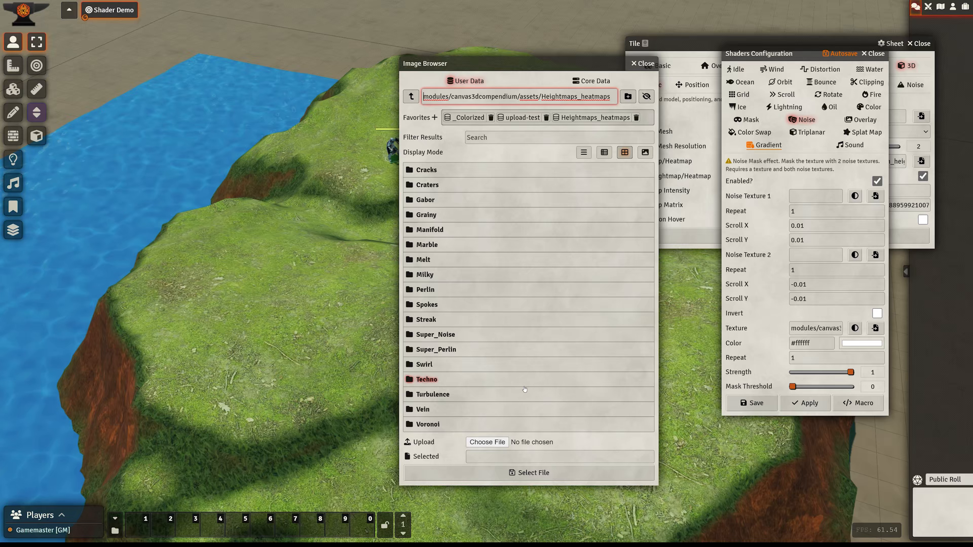
click(442, 244)
key(Return)
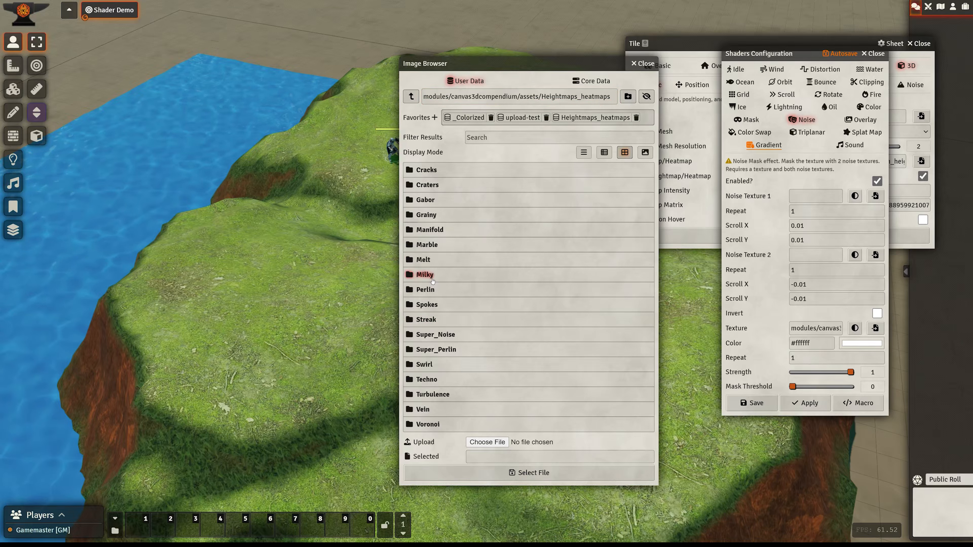
click(425, 274)
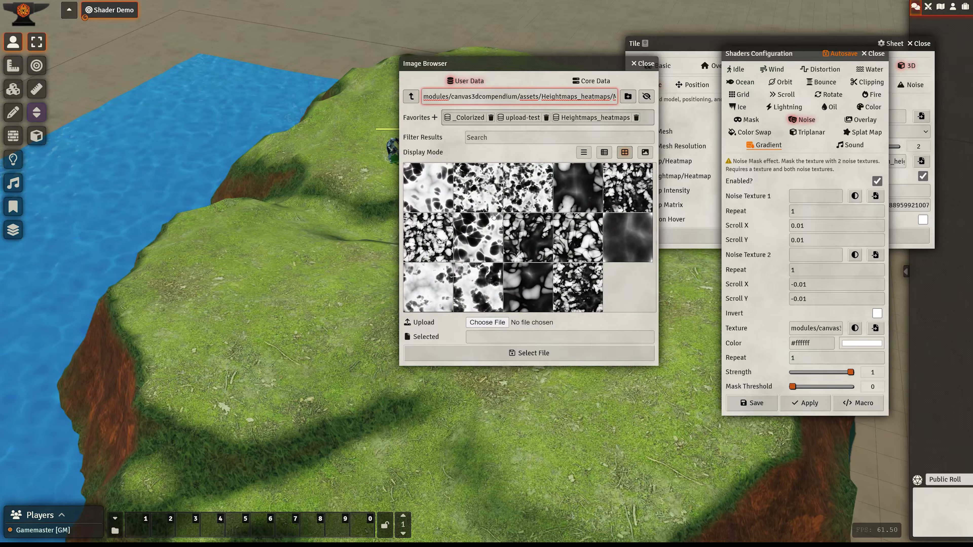
click(469, 244)
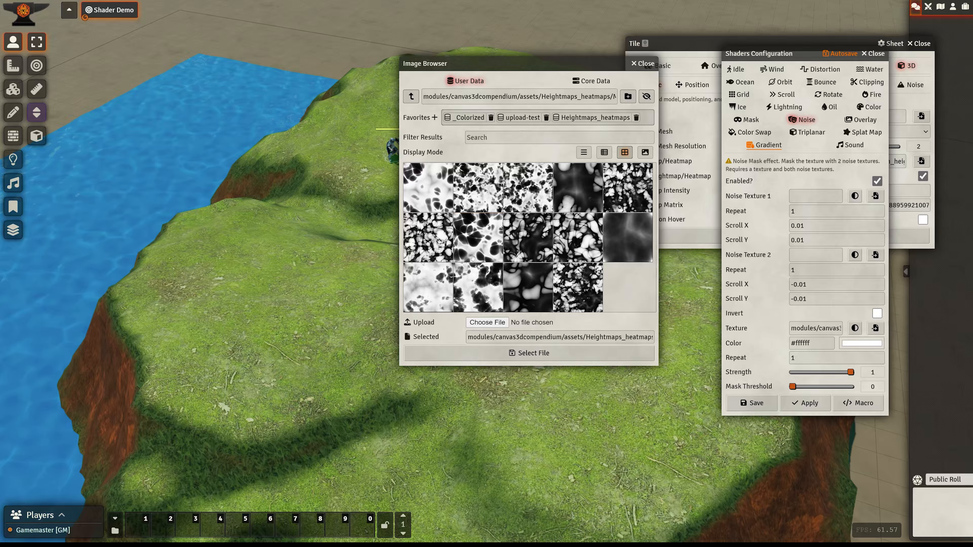
click(505, 352)
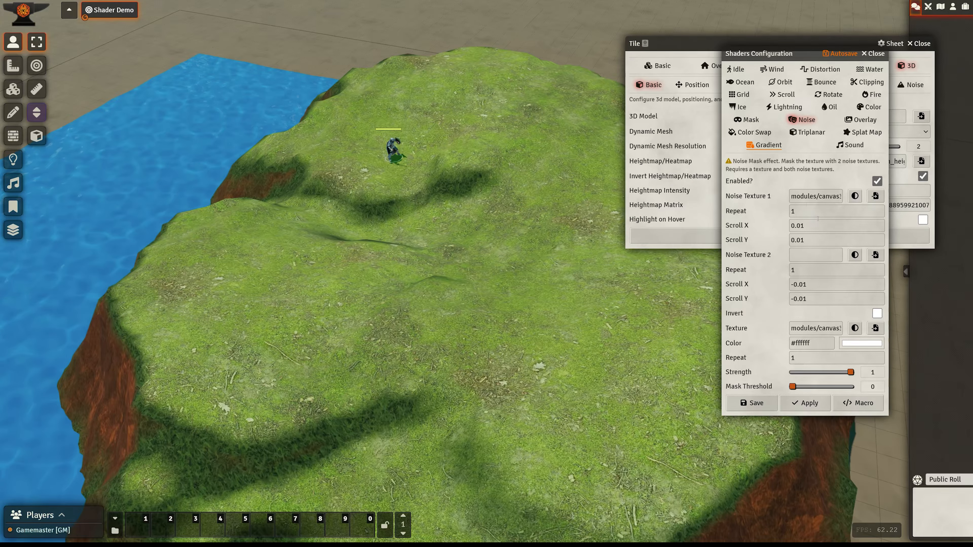
click(811, 196)
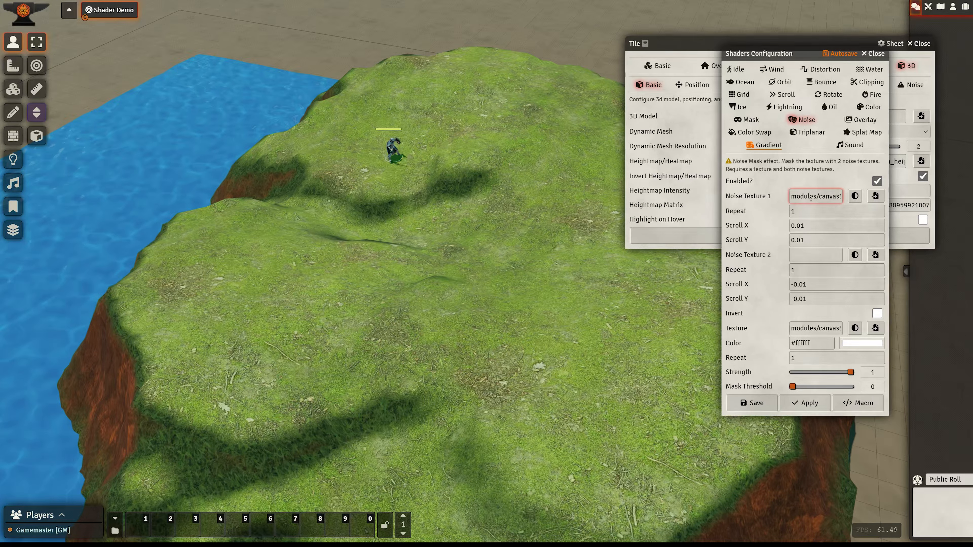
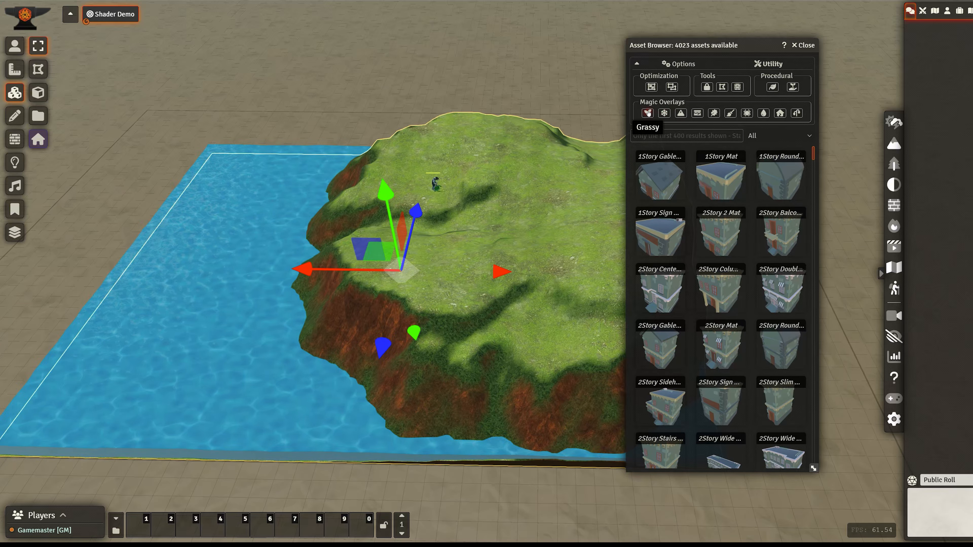
Step: Try the Grassy, Icy, Dirty, sand and Leafy magic overlays one after another on the terrain tile
click(648, 113)
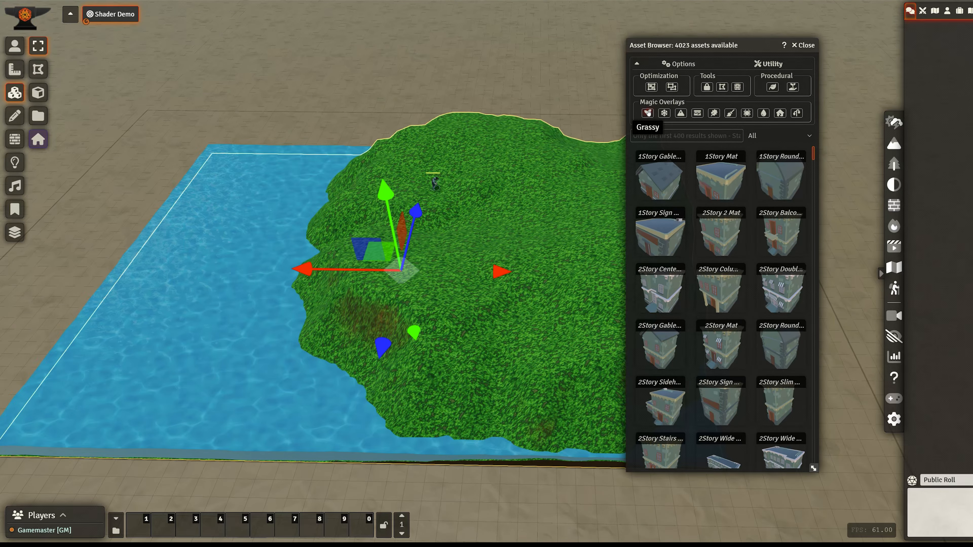
click(664, 114)
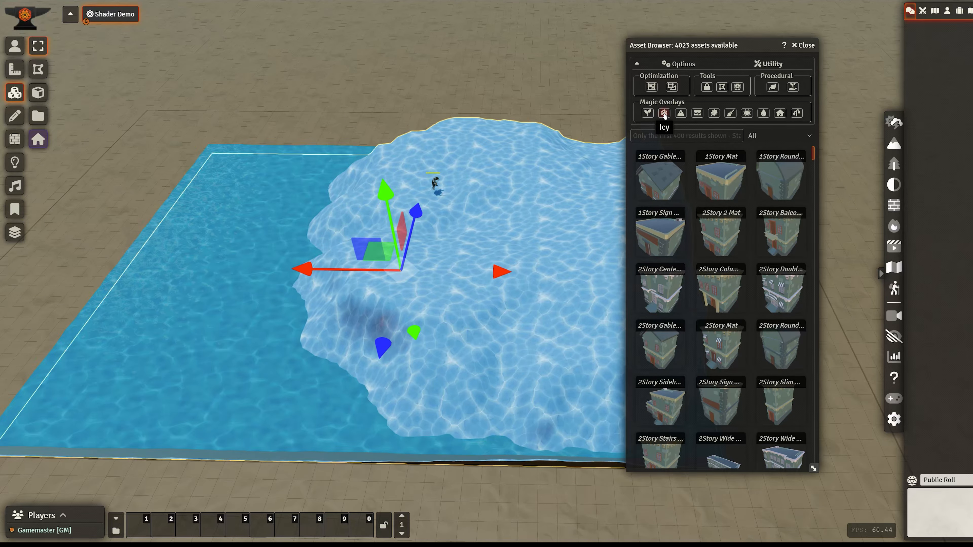
click(682, 114)
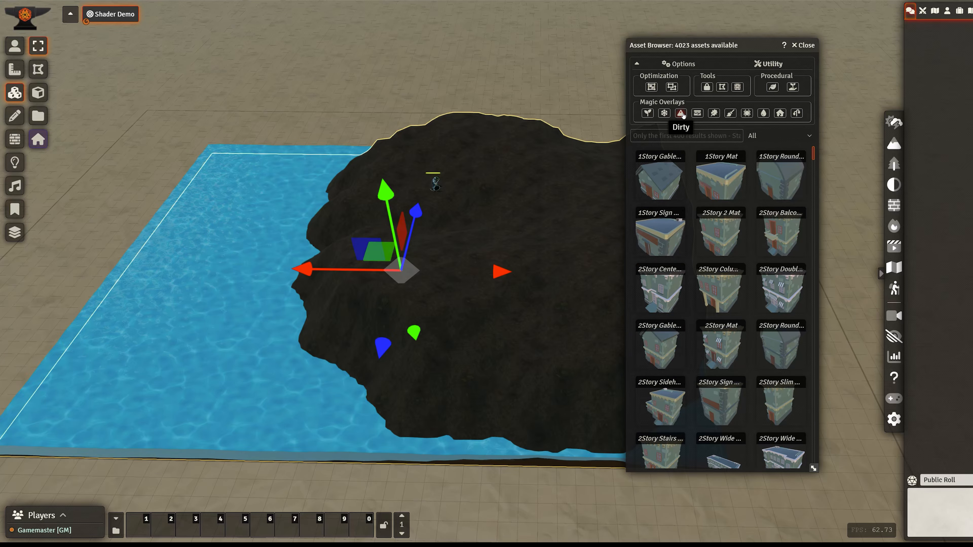
click(697, 114)
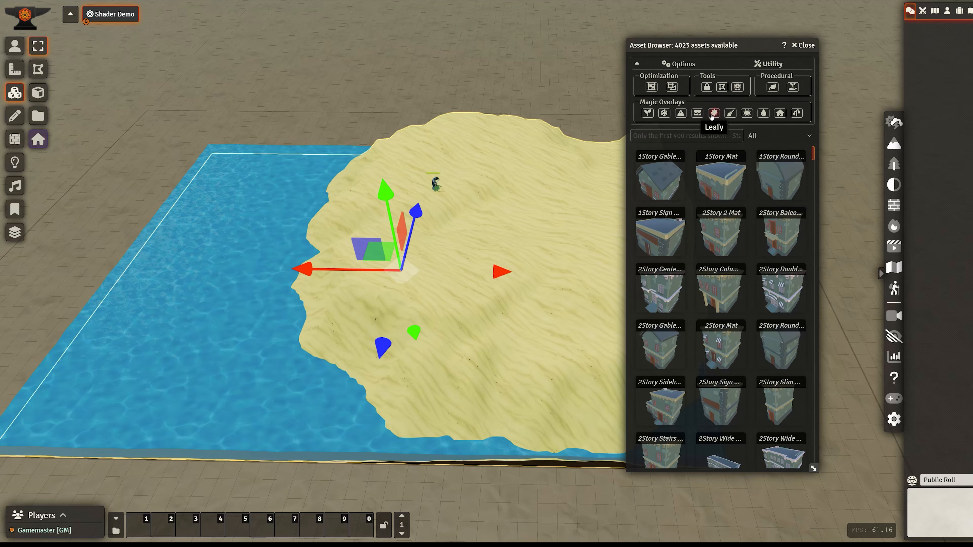
click(712, 114)
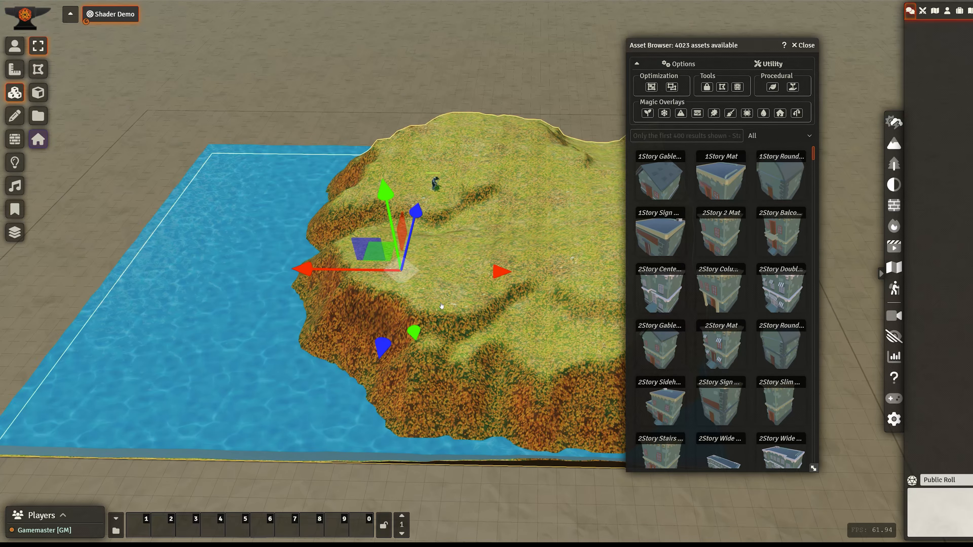
Step: Try the remaining magic overlays on the terrain tile, including Cobwebs (Baileywiki) and Cracked (Baileywiki)
click(746, 113)
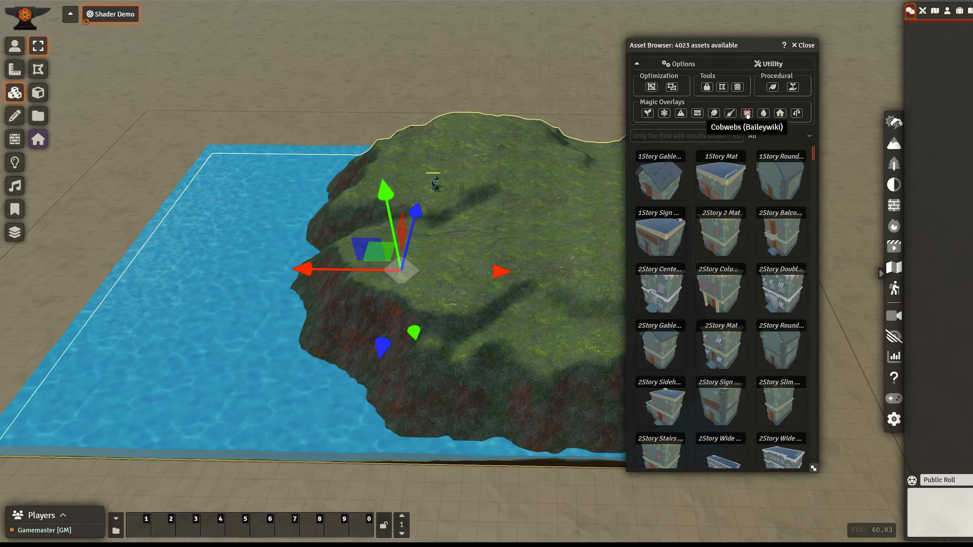
click(764, 114)
click(779, 115)
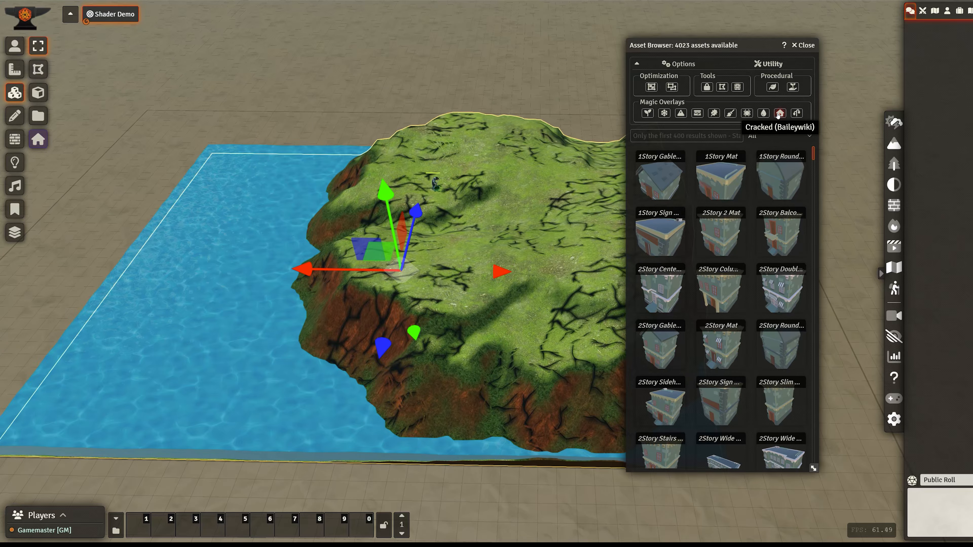
click(795, 114)
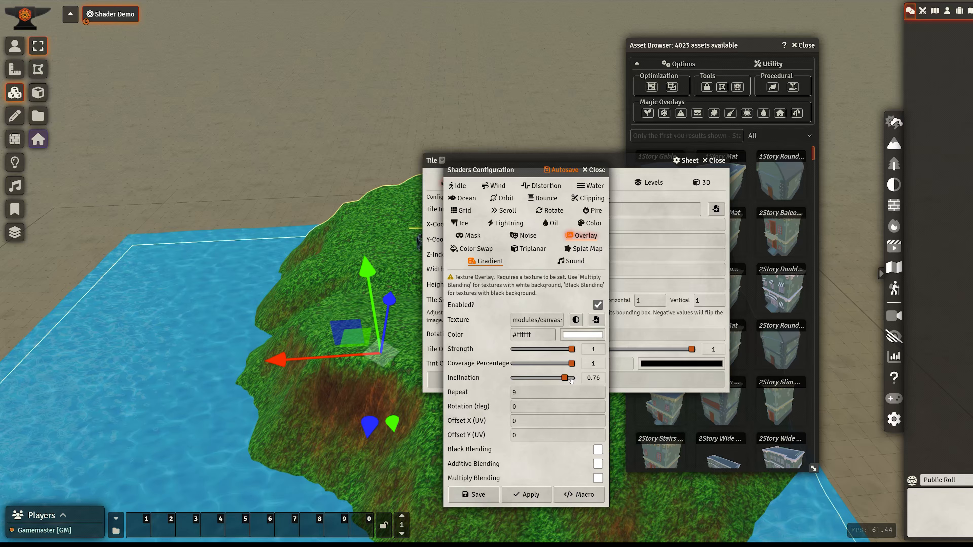
Step: Set the Overlay shader's Inclination to 0.92, then disable the shader and close the tile's configuration
drag(571, 378, 571, 378)
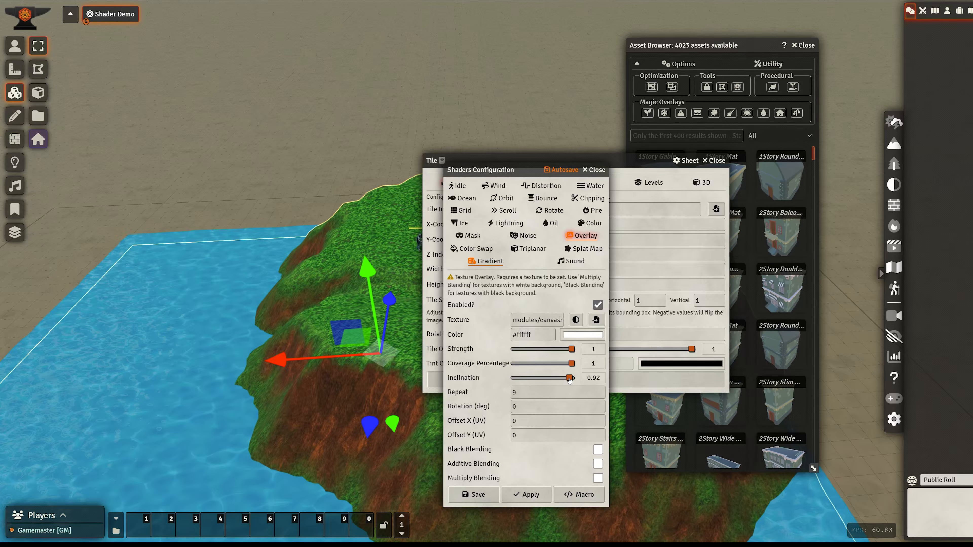
middle_drag(229, 253, 325, 306)
click(598, 305)
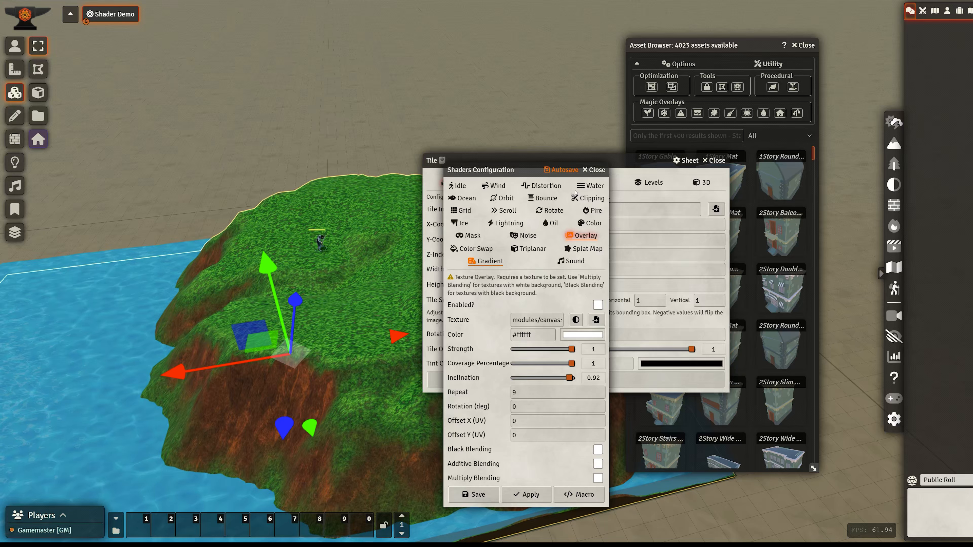
click(595, 170)
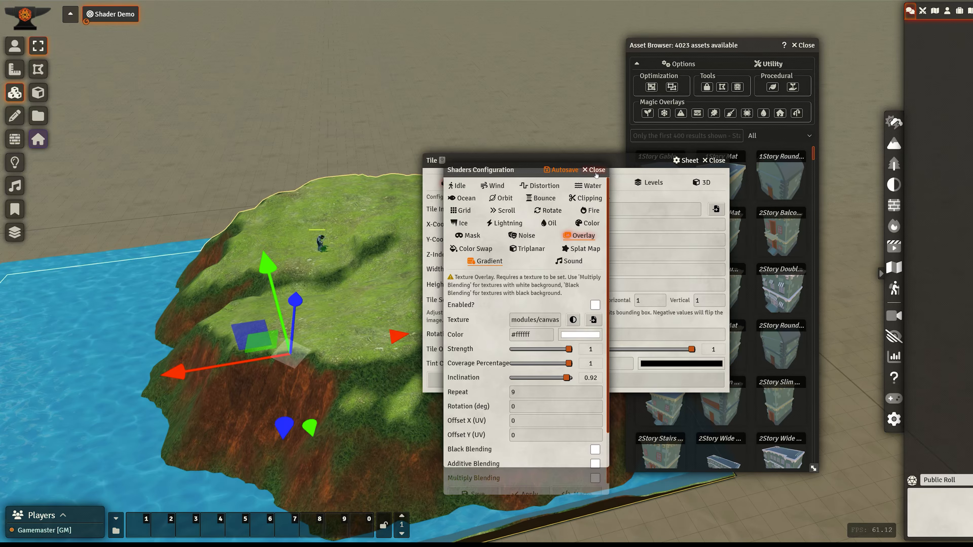
click(714, 160)
Step: Filter the asset library to the Rock Formations category and browse its rock models
click(770, 135)
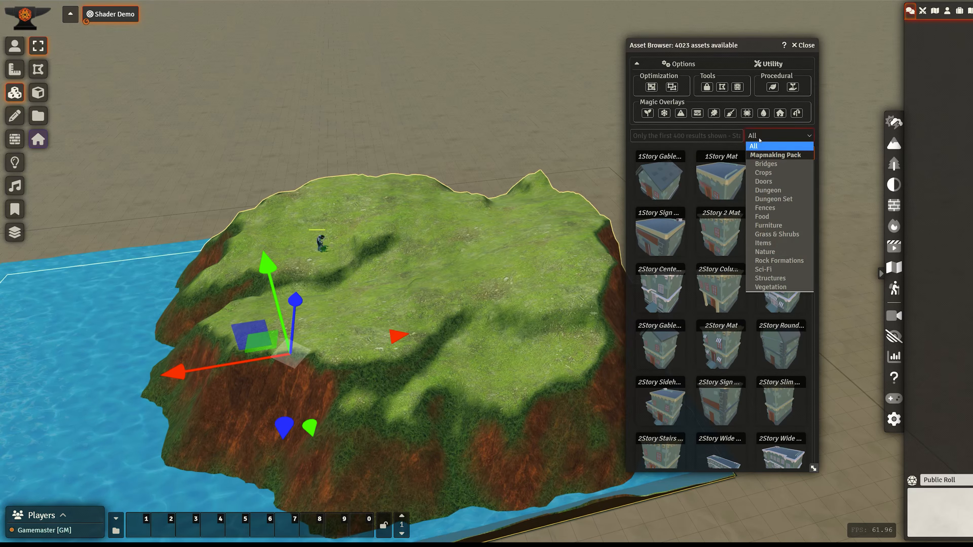
click(784, 262)
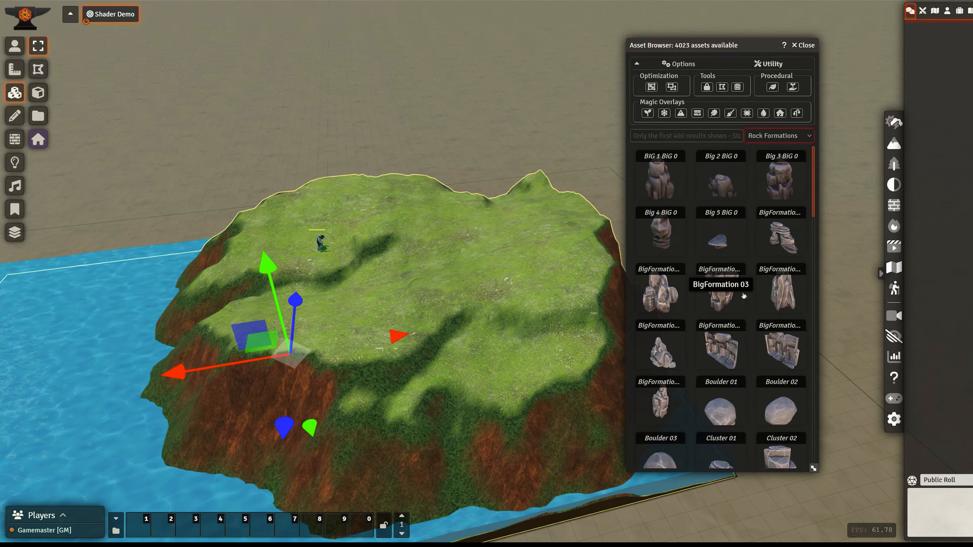
scroll(777, 319, down, 2)
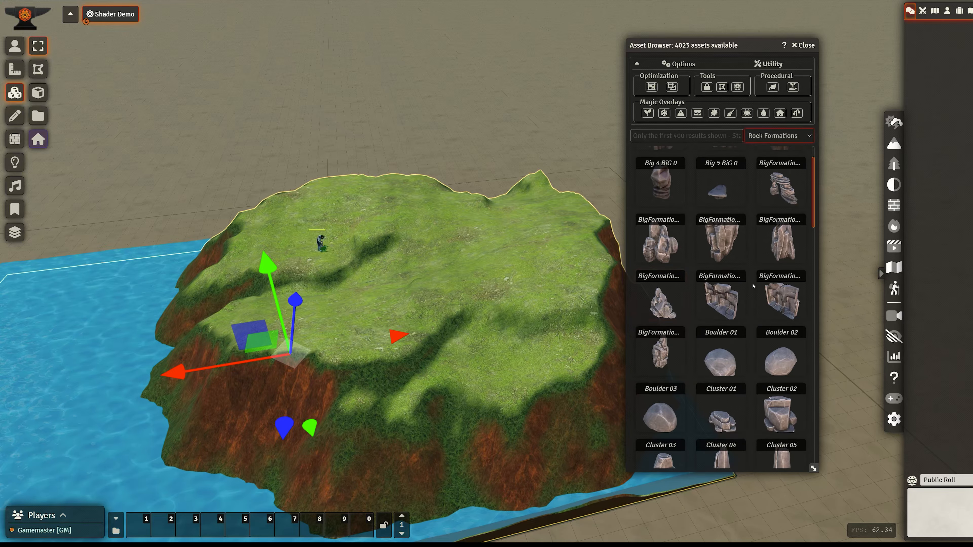
scroll(674, 299, down, 1)
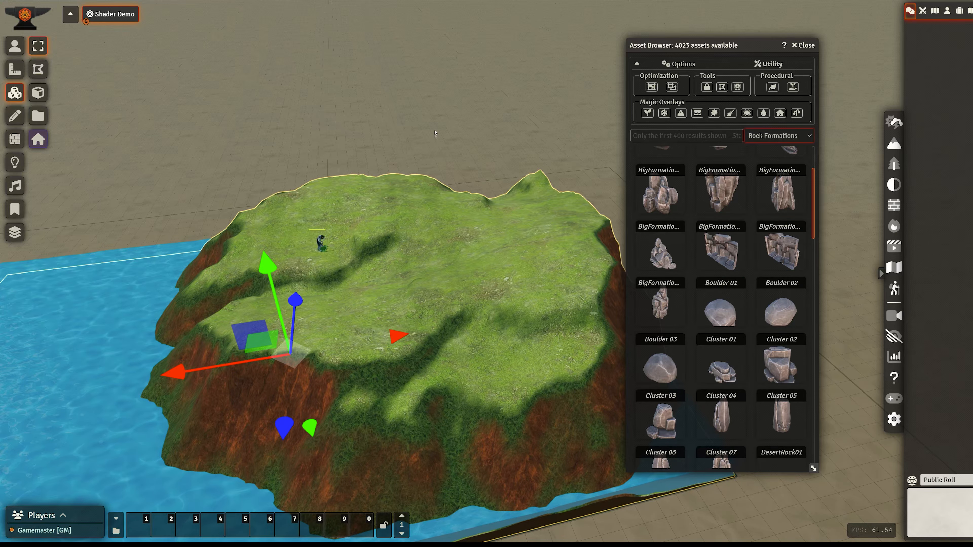
Step: Place a BigFormation rock wall model from the asset library on the terrain and scale it down to fit the island
drag(777, 240, 485, 269)
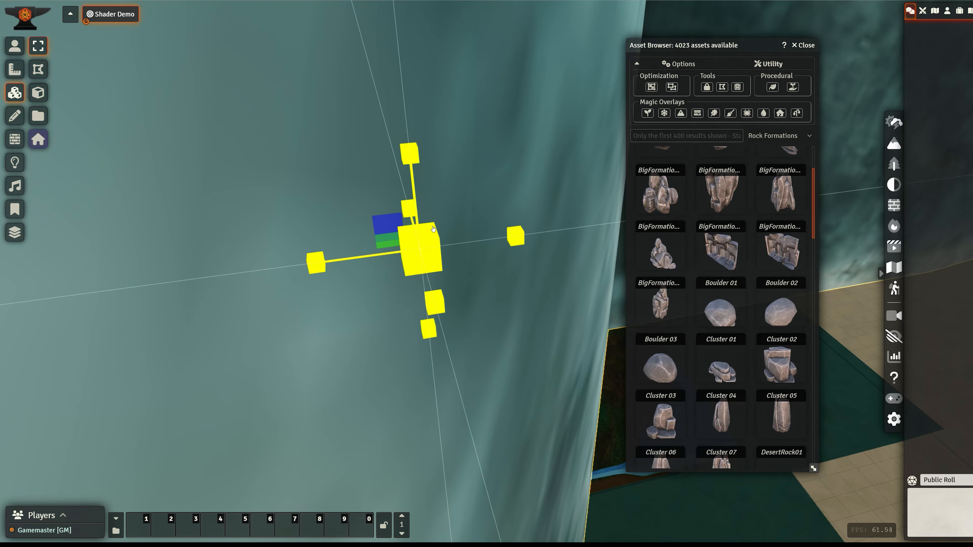
drag(433, 229, 422, 248)
right_drag(421, 250, 425, 315)
Step: Move the rock formation toward the back of the grassy terrain, behind the character token
key(g)
drag(511, 300, 557, 291)
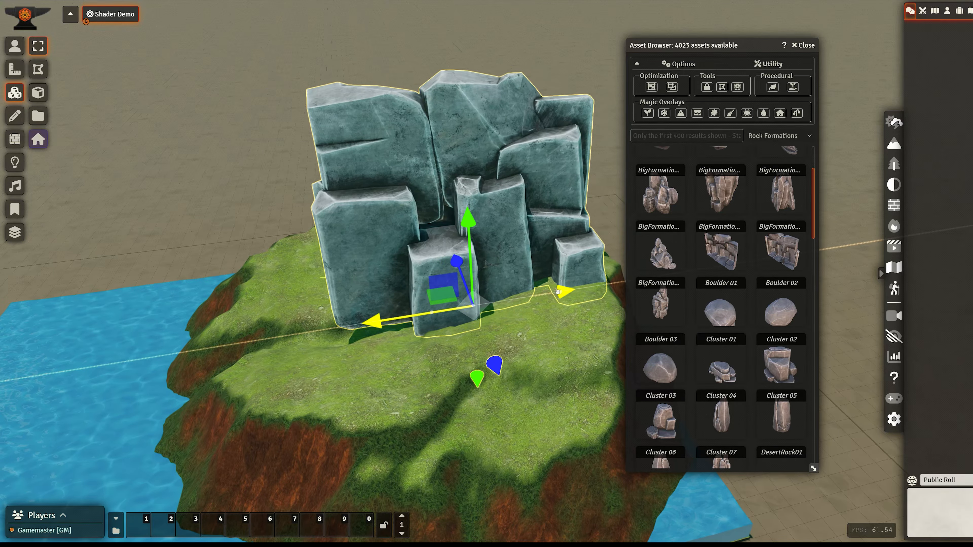
drag(478, 222, 479, 246)
drag(491, 384, 466, 329)
drag(467, 260, 466, 241)
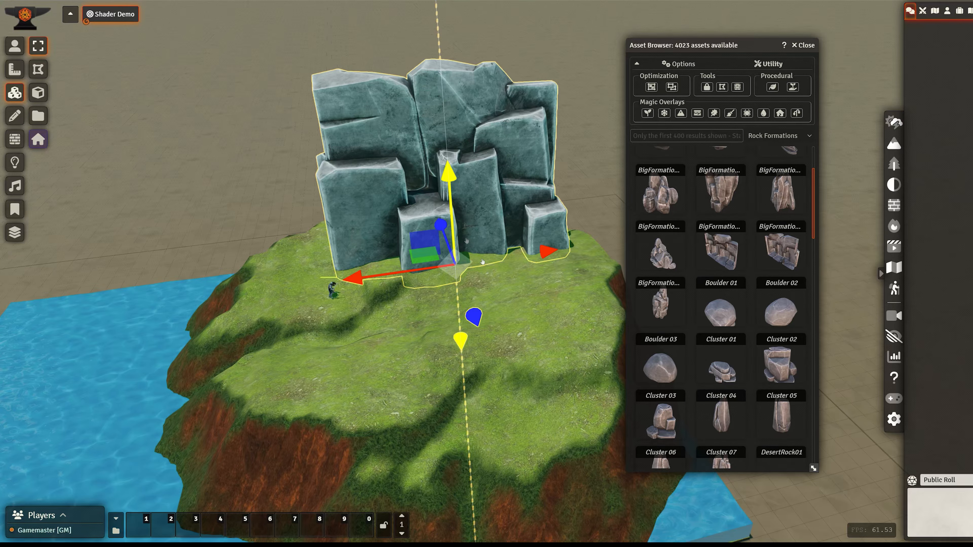
scroll(482, 262, up, 5)
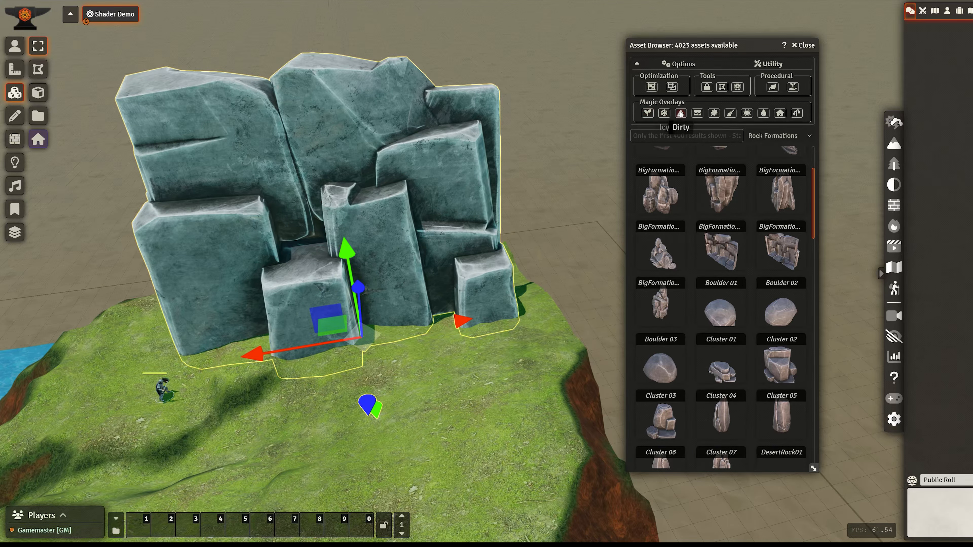
Step: Try the Grassy, Icy, Sandy and Leafy magic overlays one after another on the rock formation
click(647, 113)
right_drag(268, 345, 586, 138)
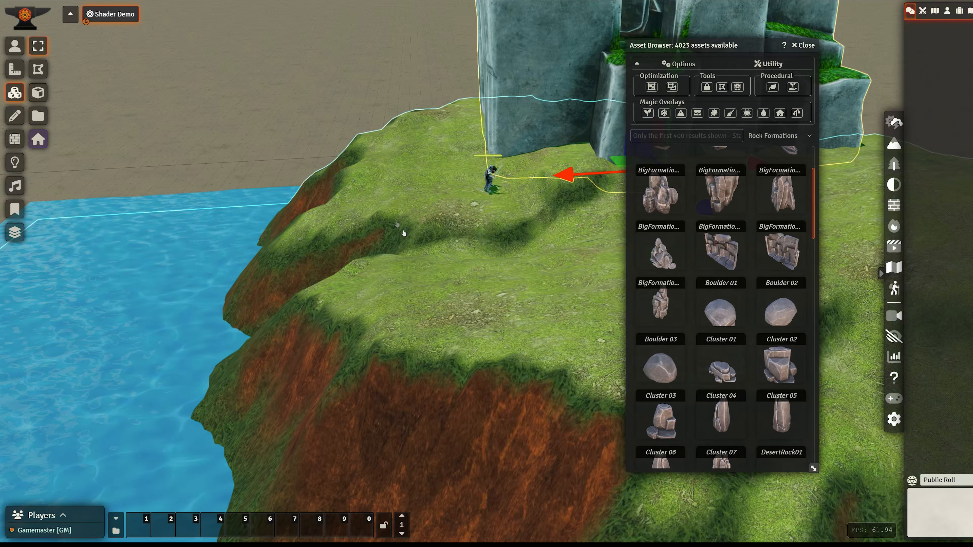
right_drag(310, 356, 441, 256)
click(664, 114)
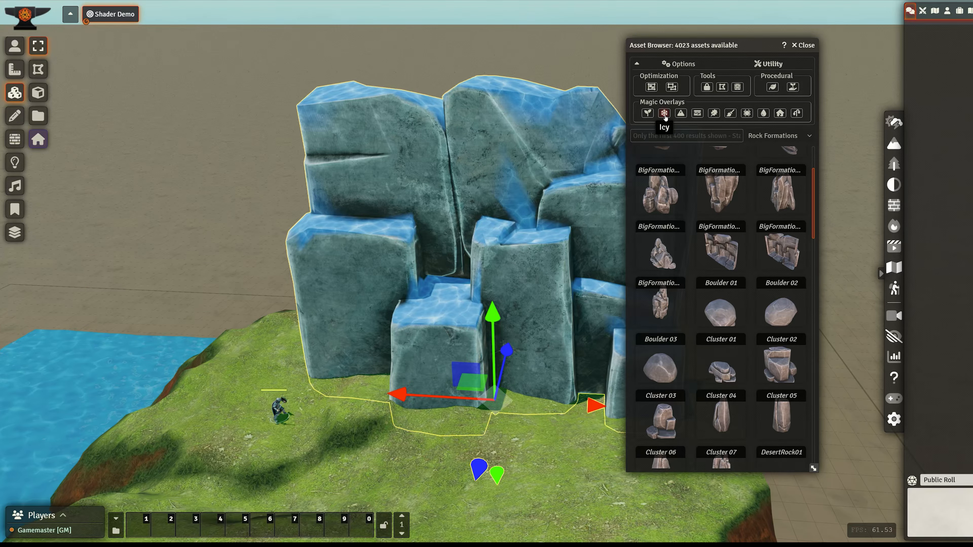
click(697, 114)
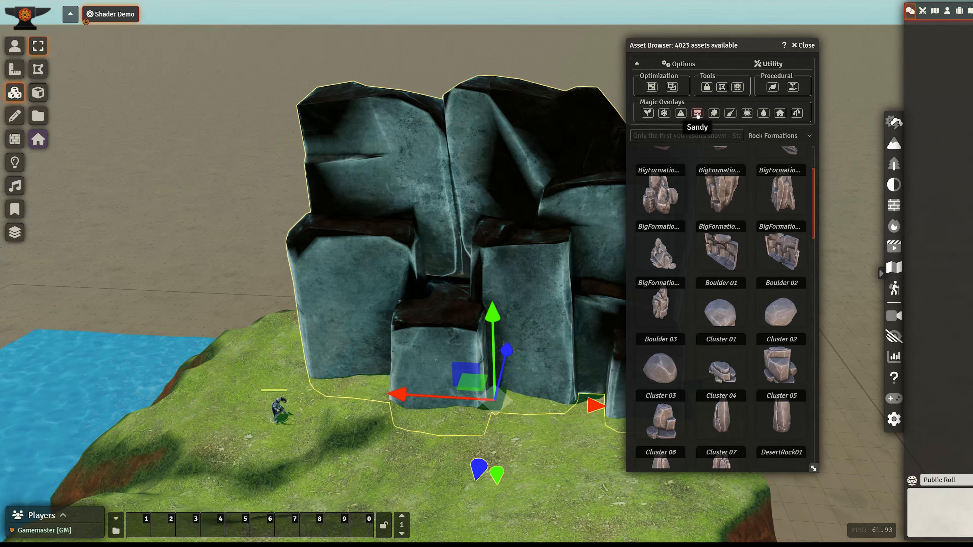
click(714, 114)
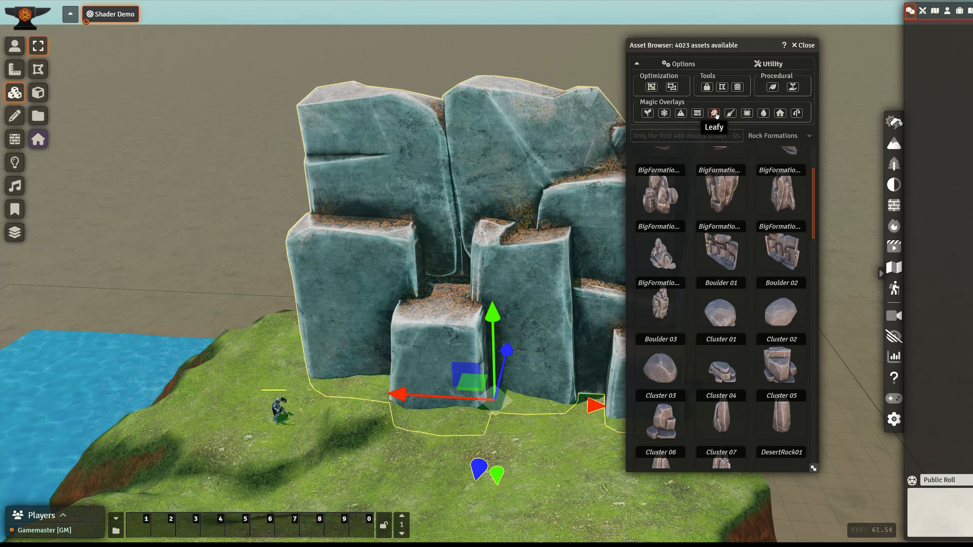
Step: Try the remaining magic overlays on the rock formation, including Cobwebs, Bloody and Cracked (Baileywiki)
click(730, 113)
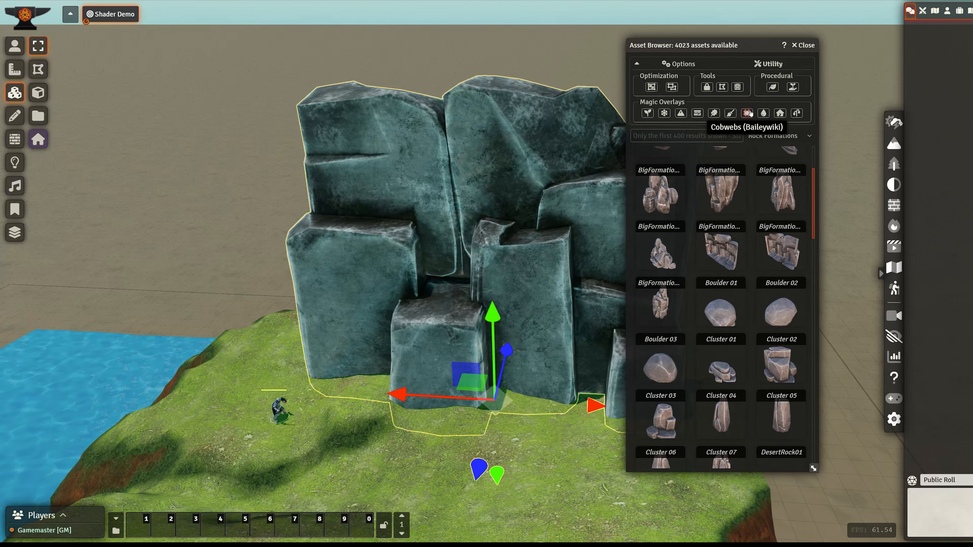
click(750, 114)
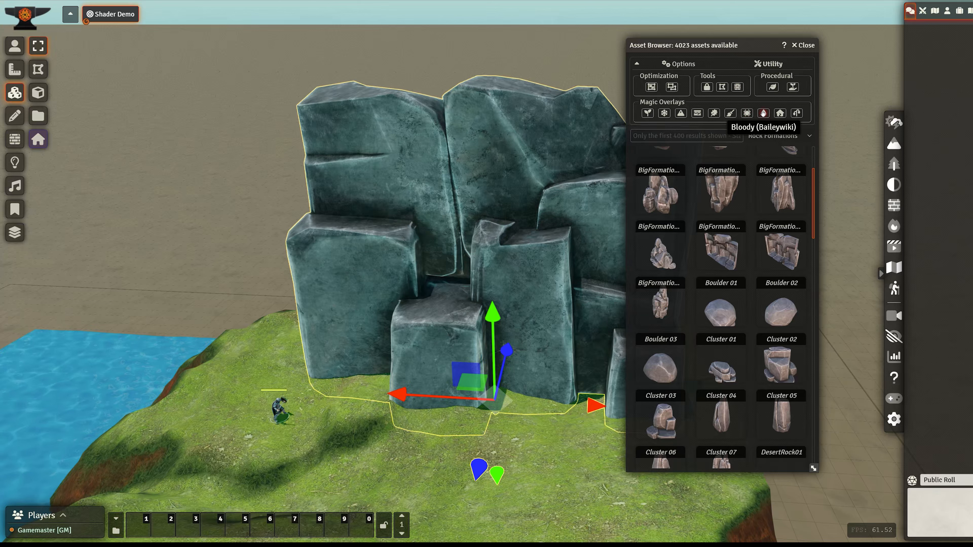
click(763, 113)
click(780, 114)
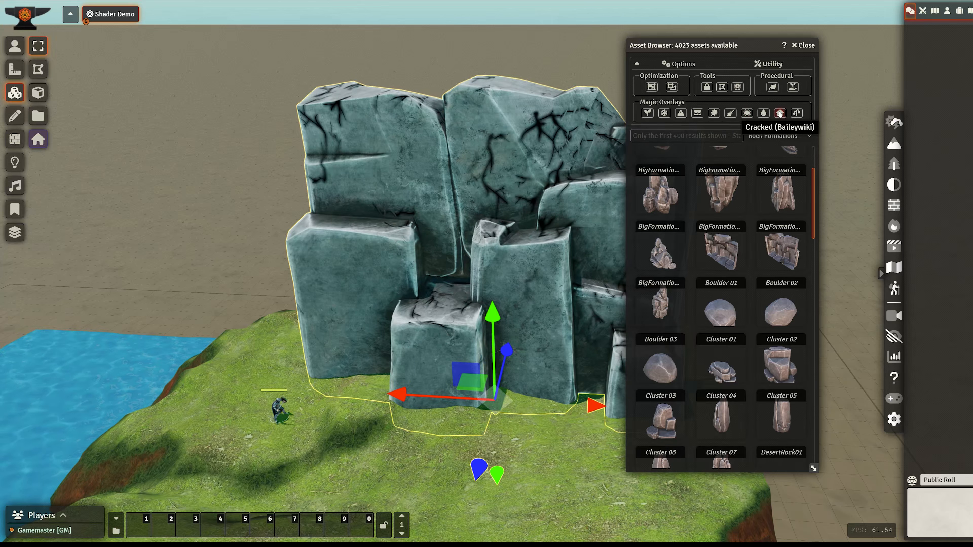
click(797, 113)
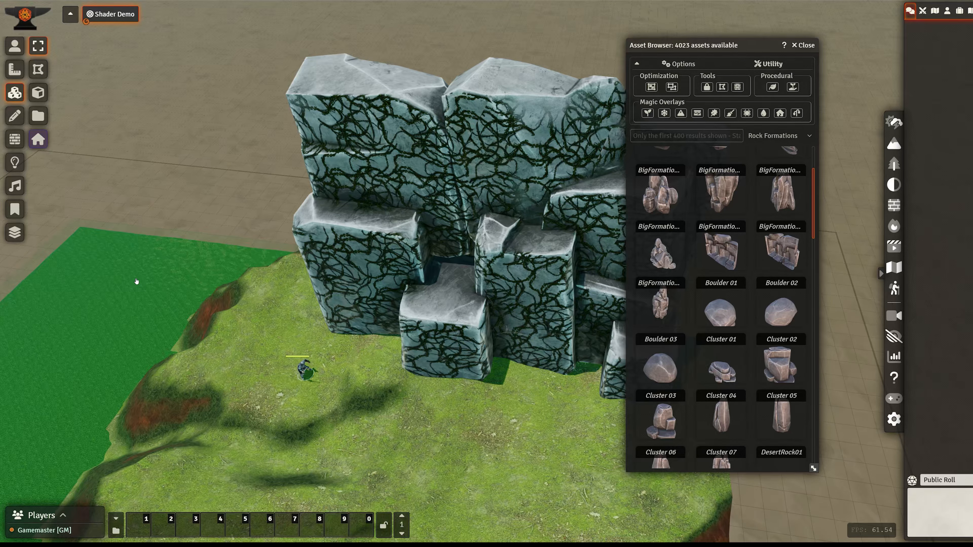
Step: Apply the Grassy magic overlay to the rock formation, open its Overlay shader settings and preview the overlay texture
click(460, 176)
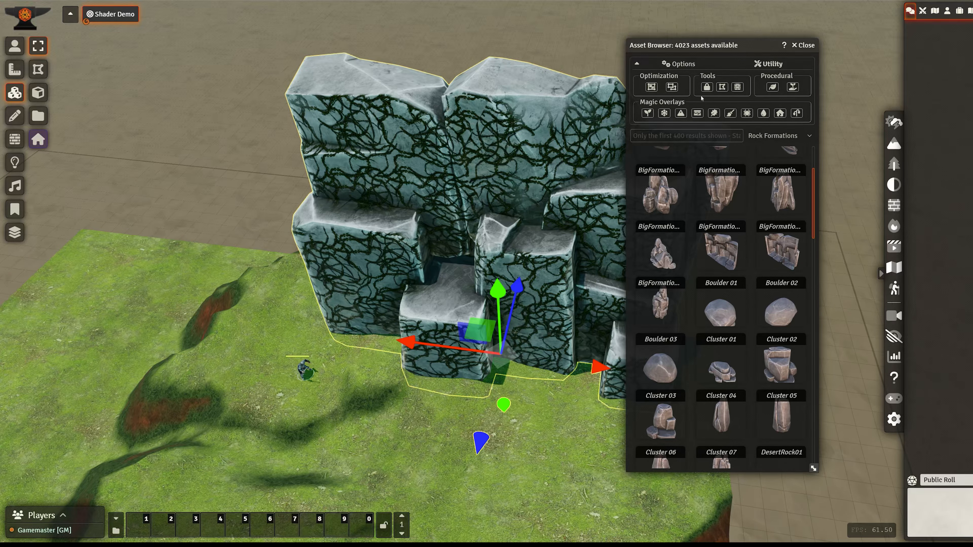
click(648, 113)
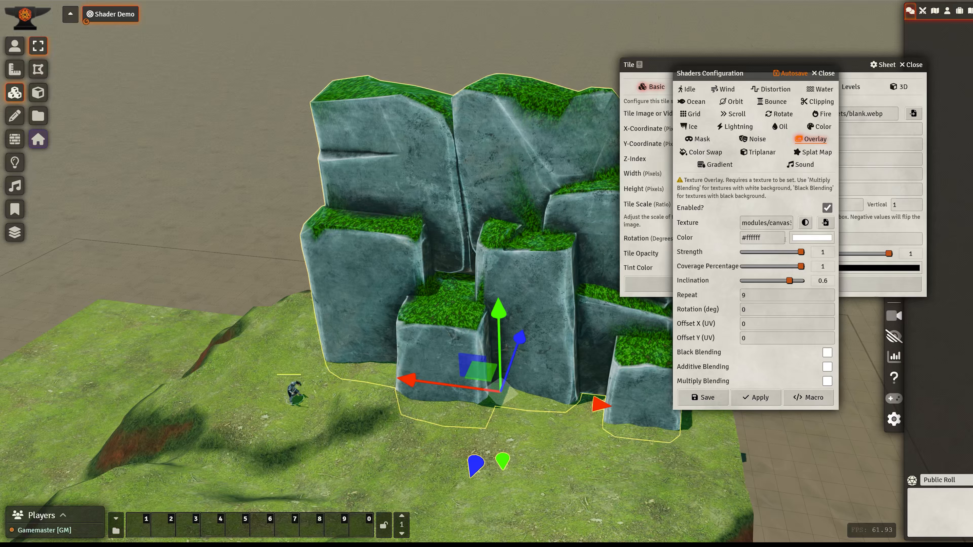
mouse_move(775, 223)
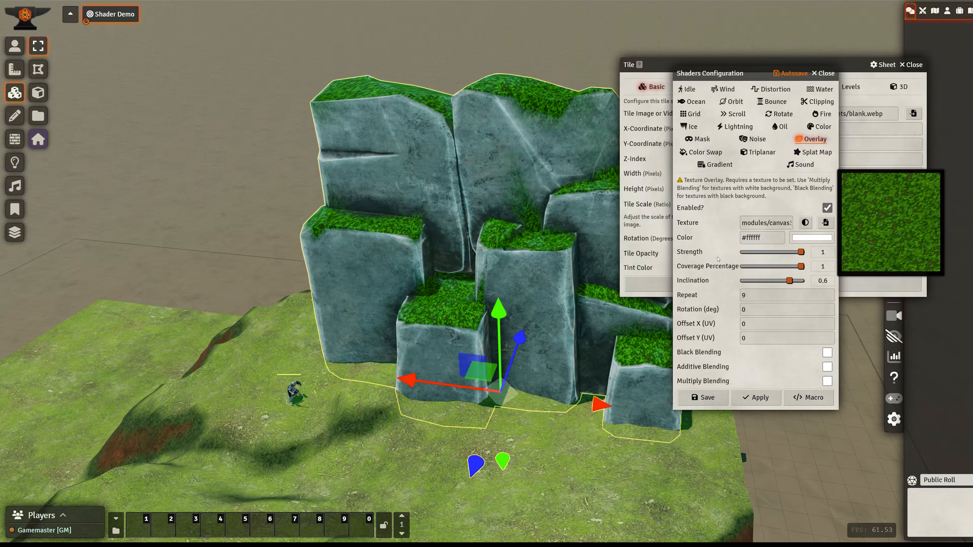
Step: Set the Overlay shader's Strength to 1 and try Coverage Percentage values of -0.08, 1 and 0.96
drag(777, 253, 804, 252)
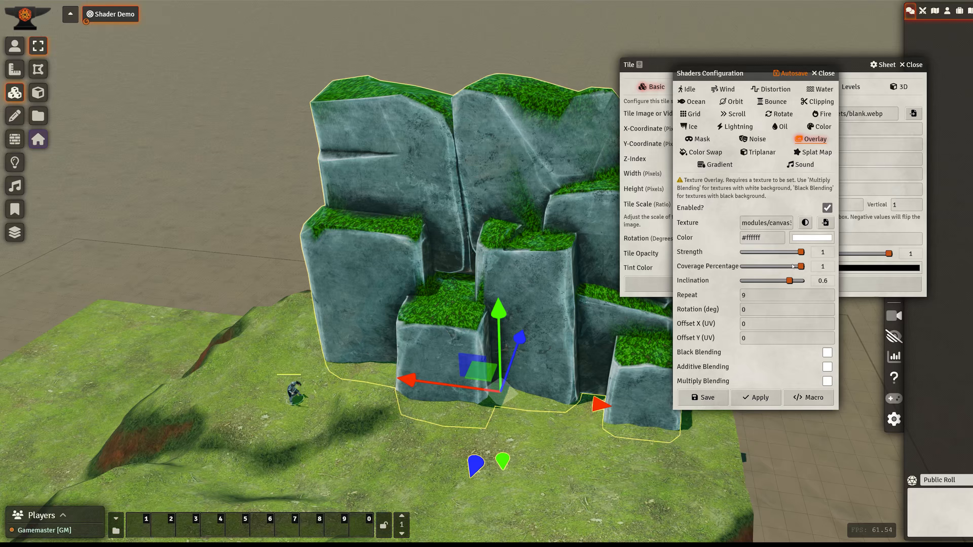
drag(800, 266, 774, 269)
click(770, 267)
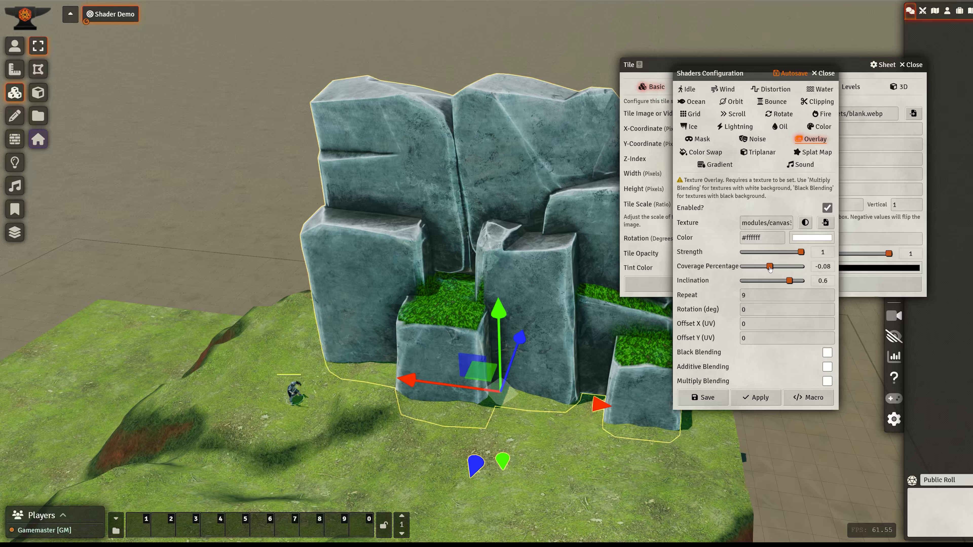
drag(770, 267, 802, 267)
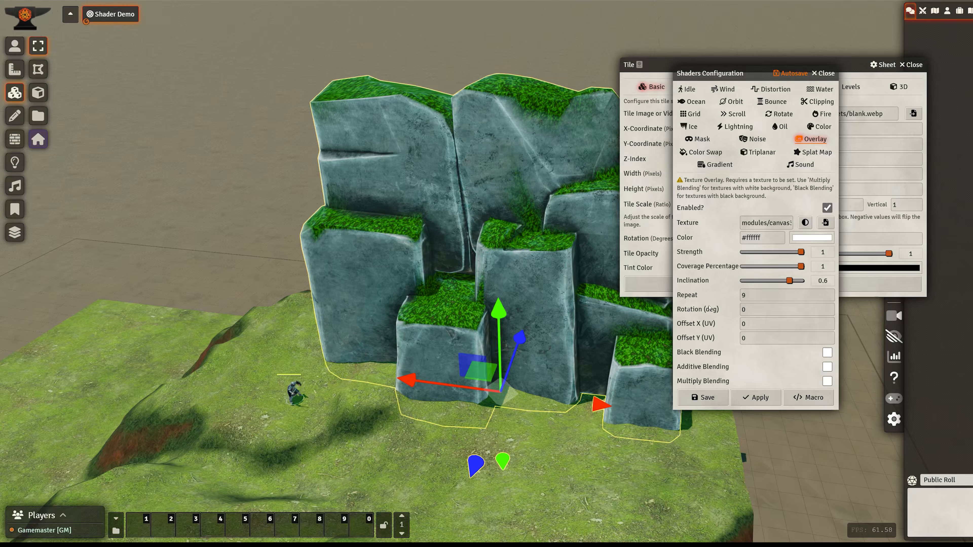
click(799, 267)
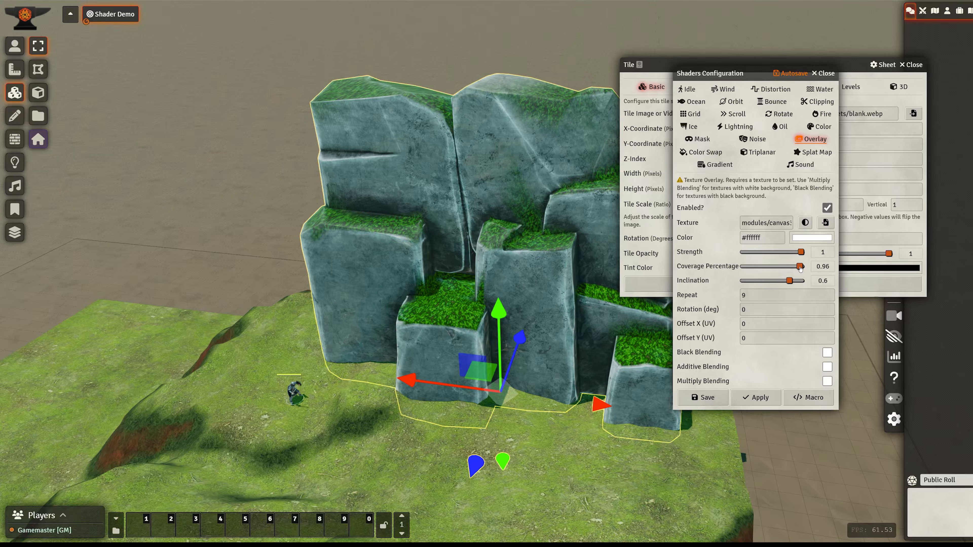
Step: Gradually lower the grass overlay's Coverage Percentage to 0.29 on the rock formation
drag(799, 267, 774, 269)
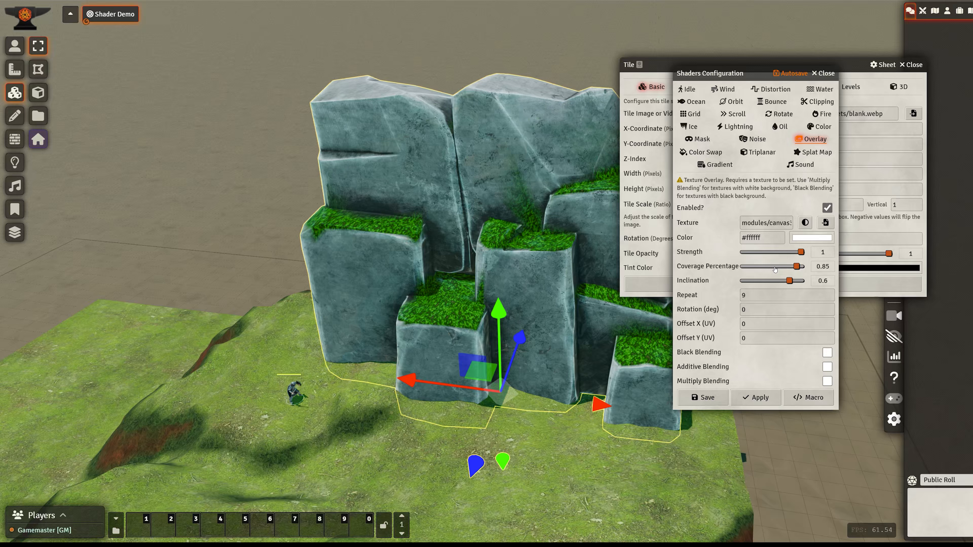
key(Left)
key(Left)
key(Left)
key(Left)
key(Left)
key(Left)
key(Left)
key(Left)
key(Left)
key(Left)
key(Left)
key(Left)
key(Left)
key(Left)
key(Left)
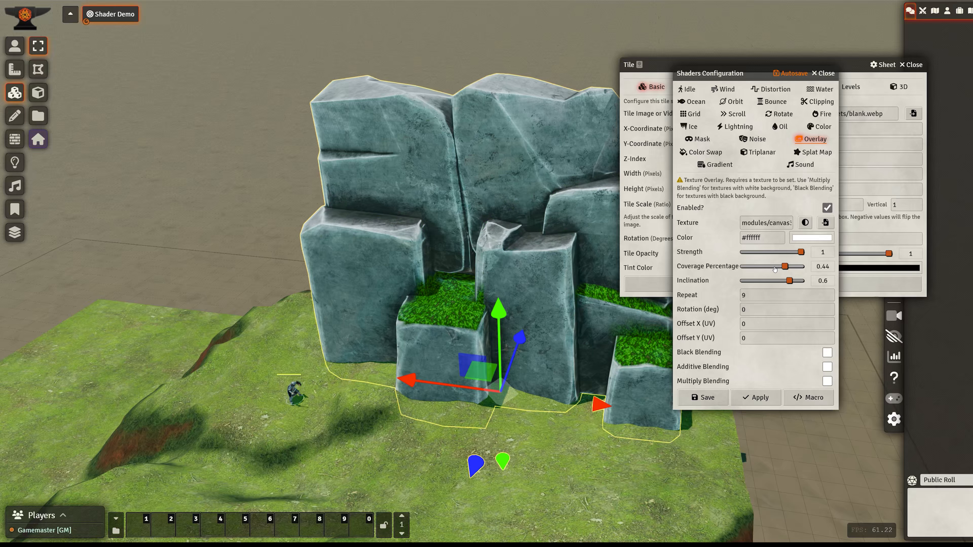
key(Left)
key(Left)
key(Left)
key(Left)
key(Left)
key(Left)
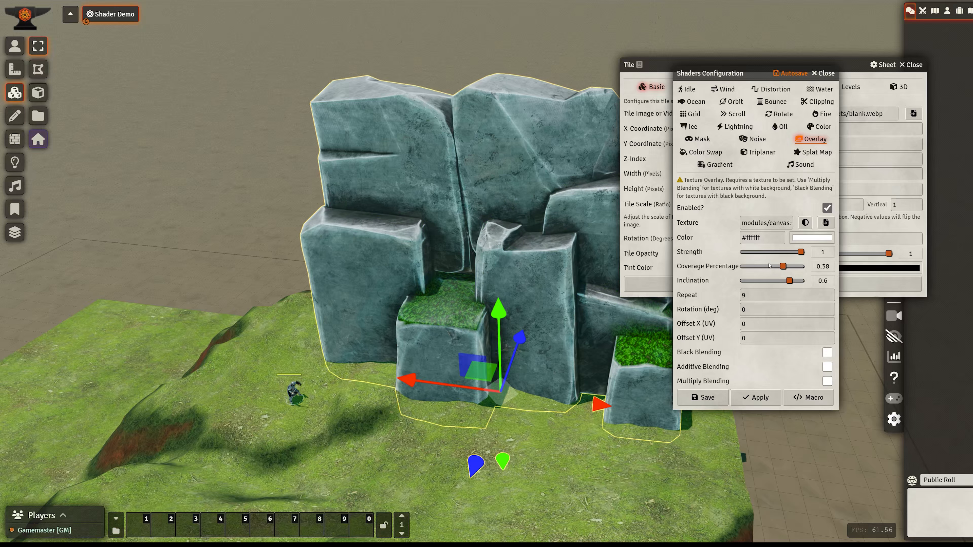
key(Left)
key(Left)
key(Left)
key(Left)
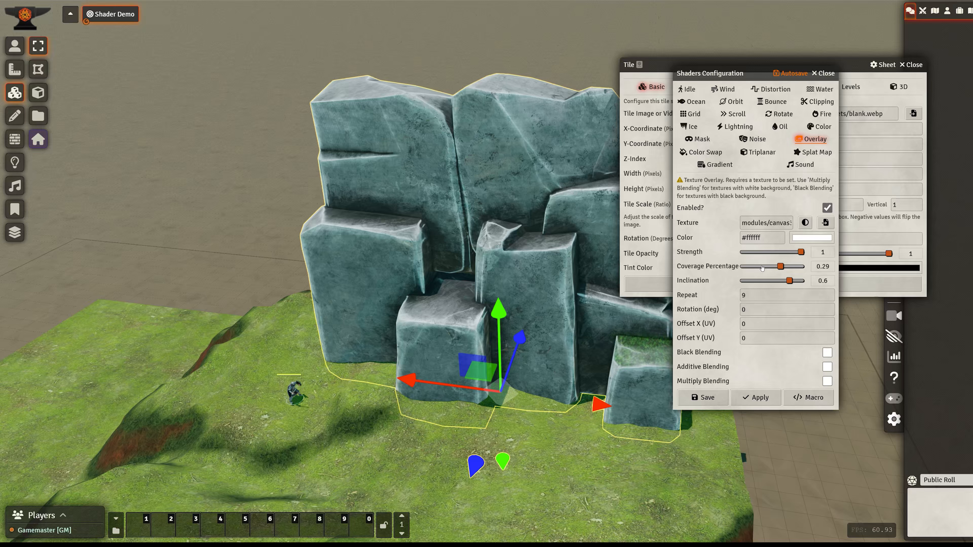
Step: Lower the overlay shader's coverage percentage on the rock cliff in stages down to -0.66
key(Left)
key(Left)
key(Left)
key(Left)
key(Left)
key(Left)
key(Left)
key(Left)
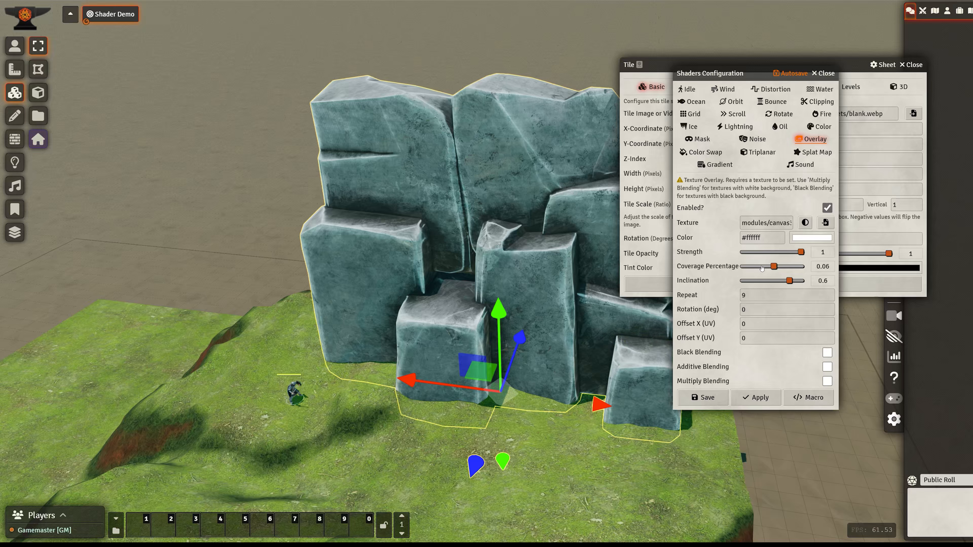
key(Left)
scroll(766, 267, down, 7)
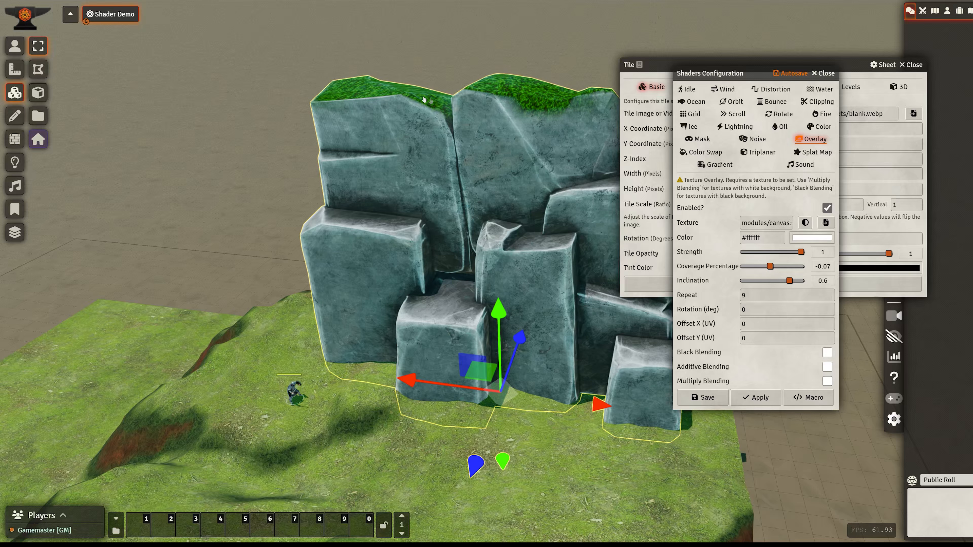
scroll(778, 267, down, 6)
scroll(777, 267, down, 4)
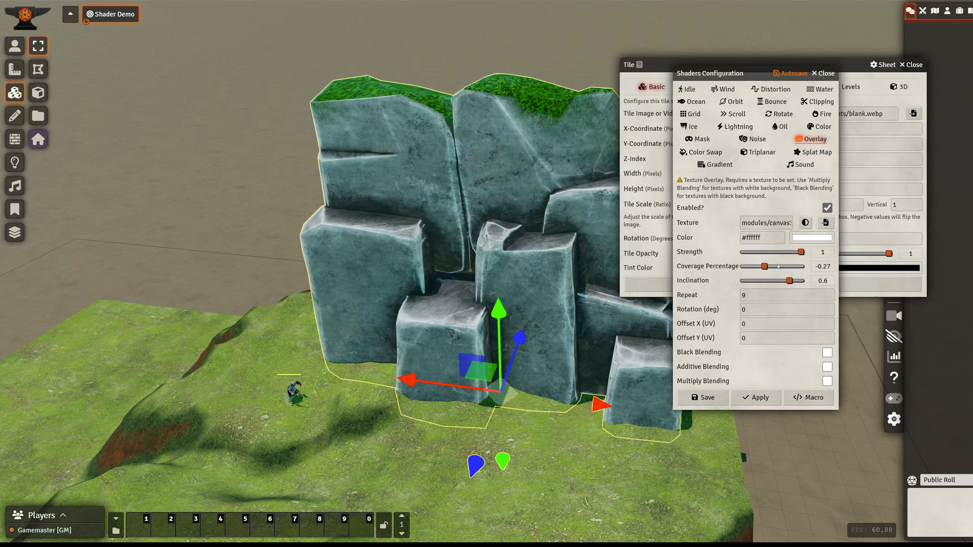
scroll(778, 267, down, 20)
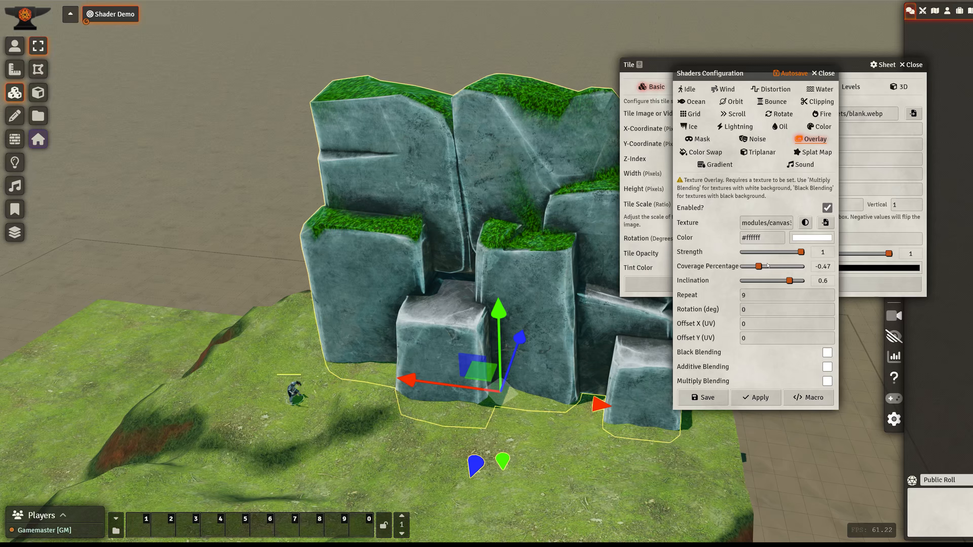
scroll(767, 266, down, 7)
scroll(767, 266, down, 5)
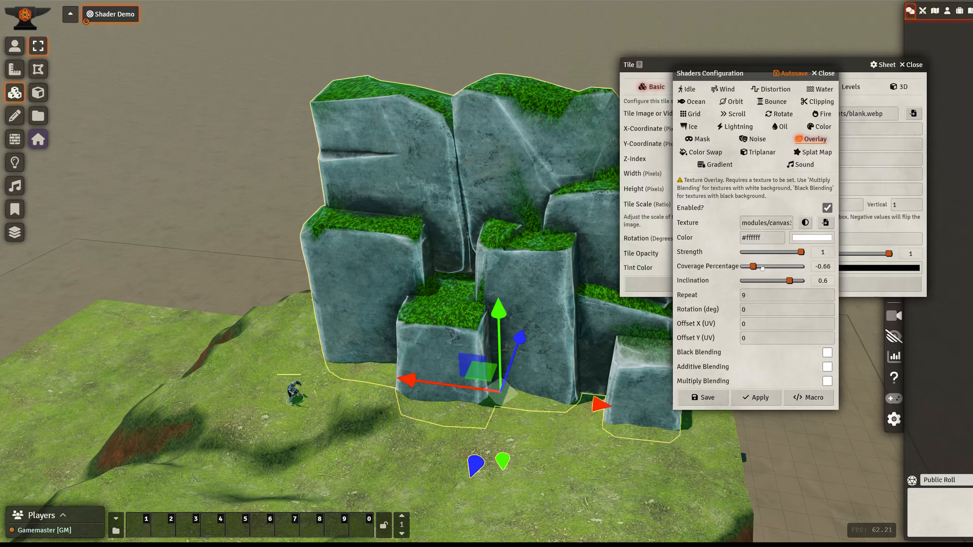
Step: Set the overlay's coverage percentage to 1 and raise its inclination to 1
drag(754, 267, 803, 267)
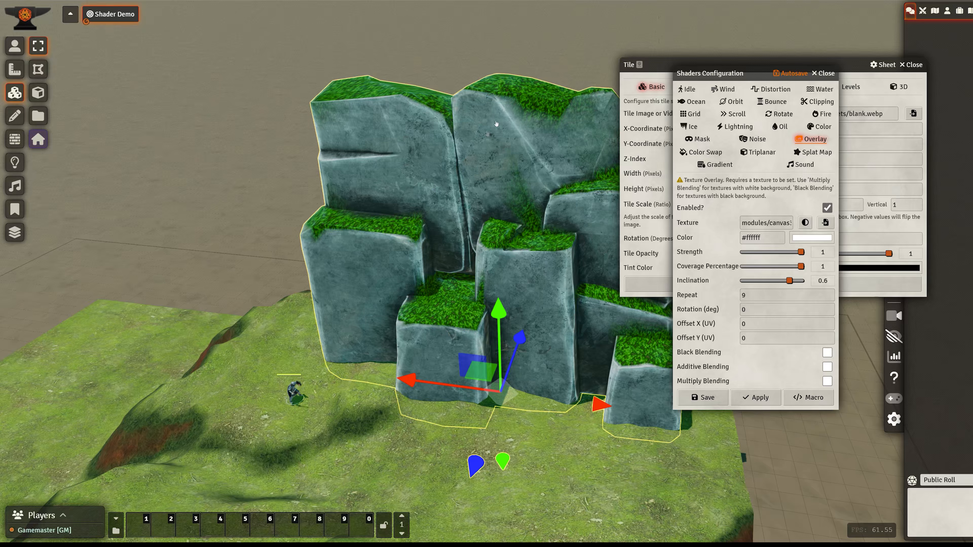
scroll(788, 283, up, 4)
scroll(788, 284, up, 7)
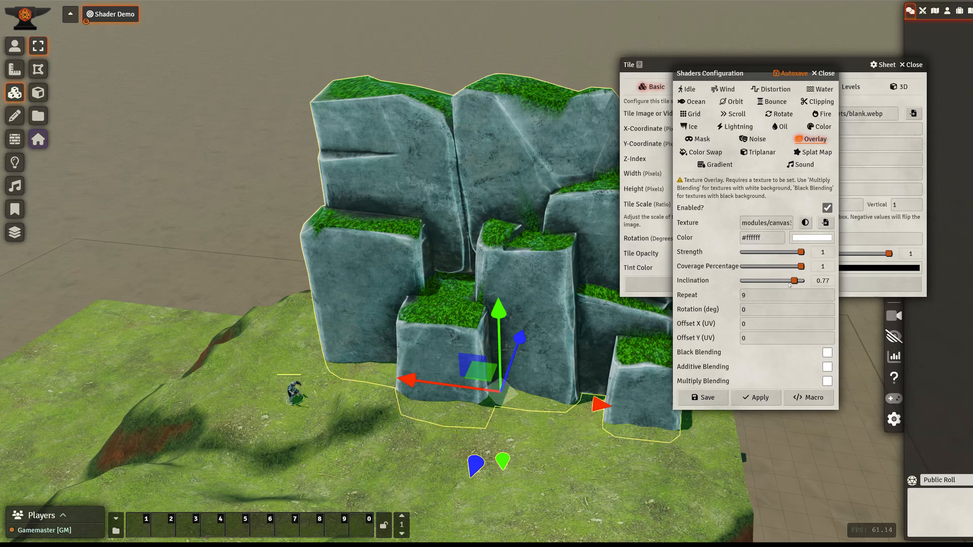
scroll(789, 284, up, 6)
scroll(788, 284, up, 7)
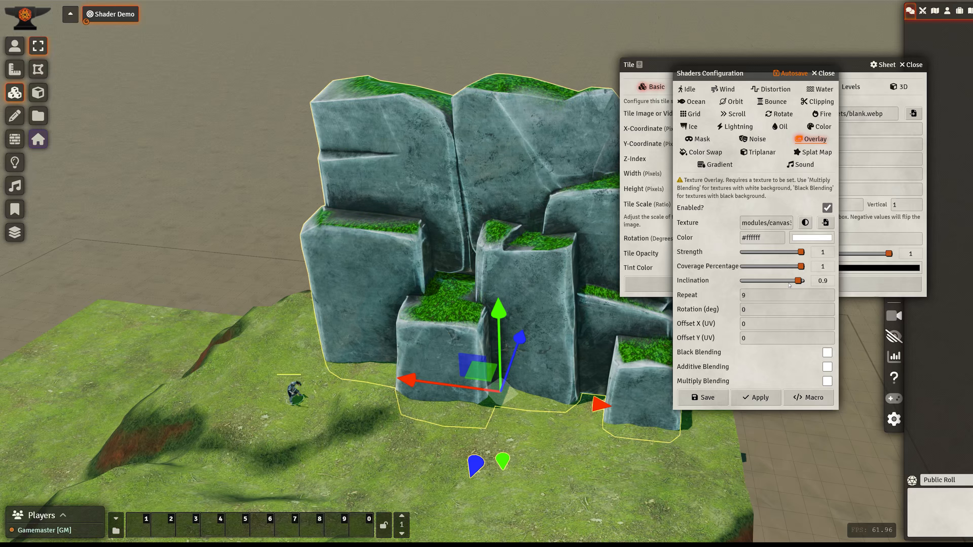
scroll(789, 284, up, 10)
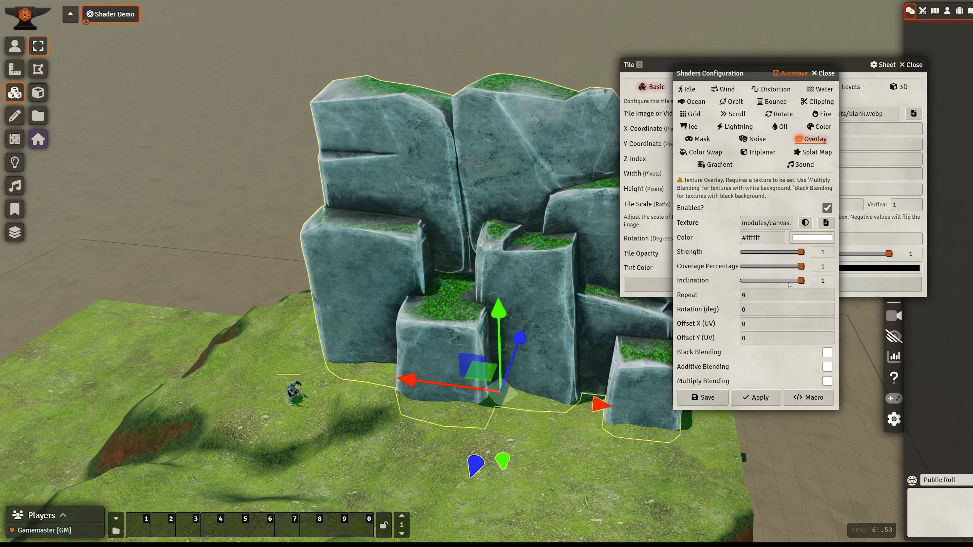
Step: Try inclinations of 0.68 and -1 for the overlay, and settle on 0.64
mouse_move(800, 281)
mouse_down()
mouse_move(746, 281)
mouse_move(802, 282)
mouse_up()
click(791, 281)
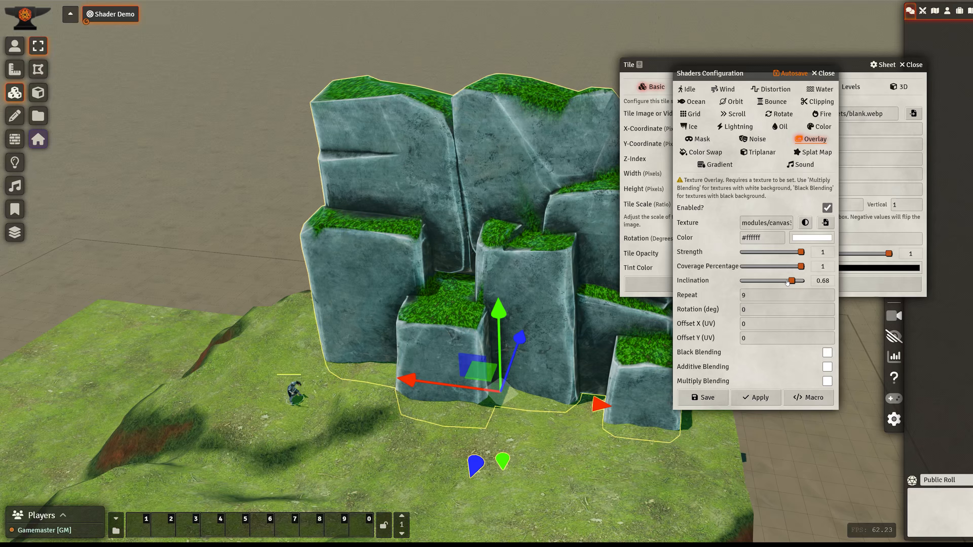
drag(787, 283, 732, 282)
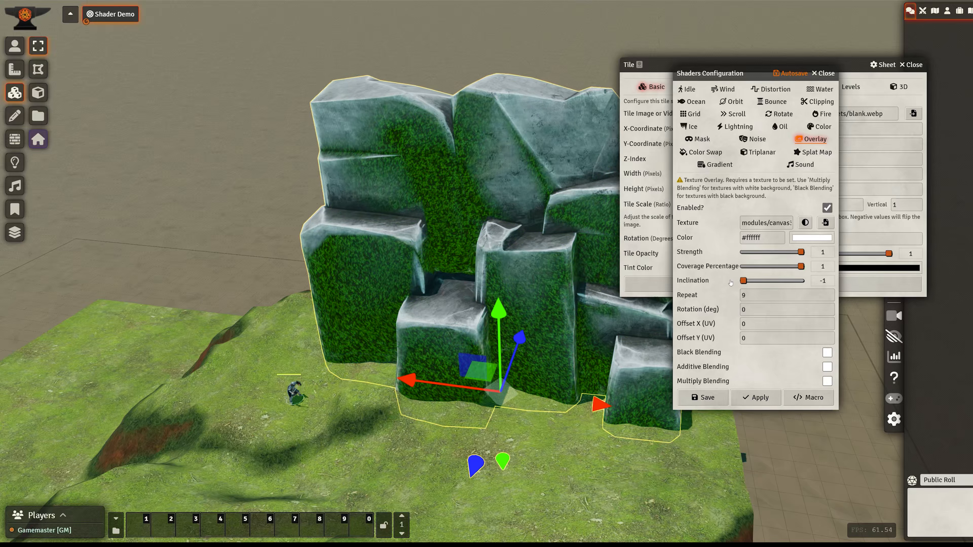
mouse_move(743, 282)
mouse_down()
mouse_move(803, 282)
mouse_move(740, 295)
mouse_up()
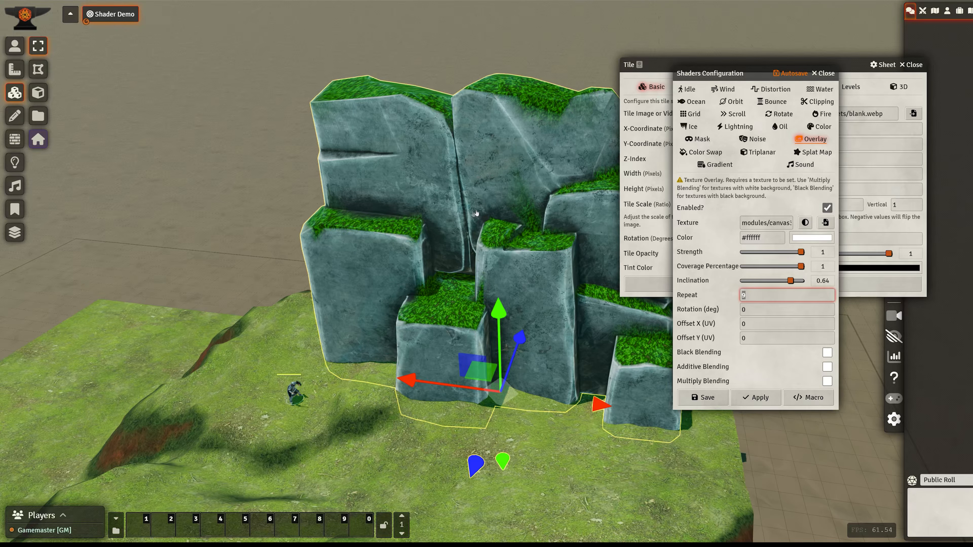
Step: Try rotating the grass overlay texture by 90 degrees, and reset its rotation to 0
scroll(476, 213, up, 5)
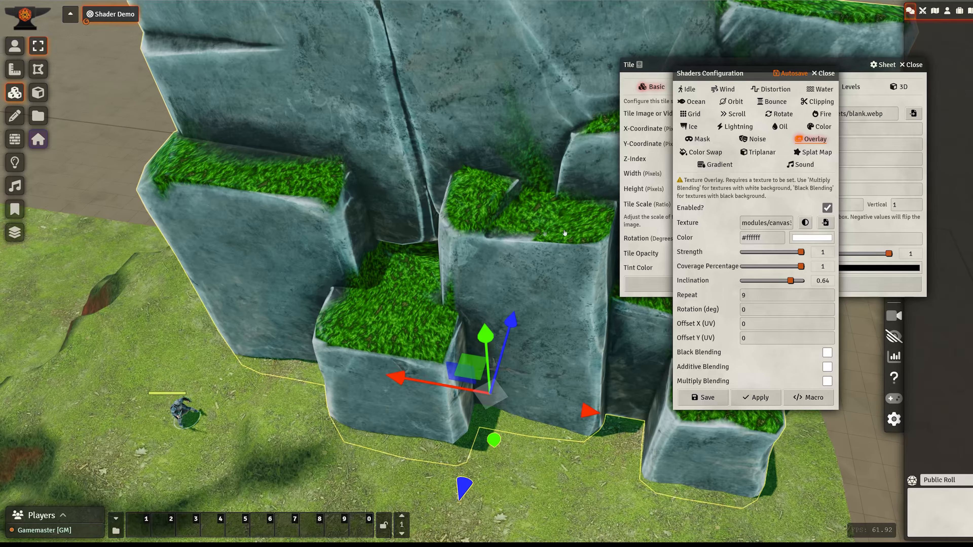
drag(749, 295, 692, 306)
text(1)
click(715, 305)
click(729, 299)
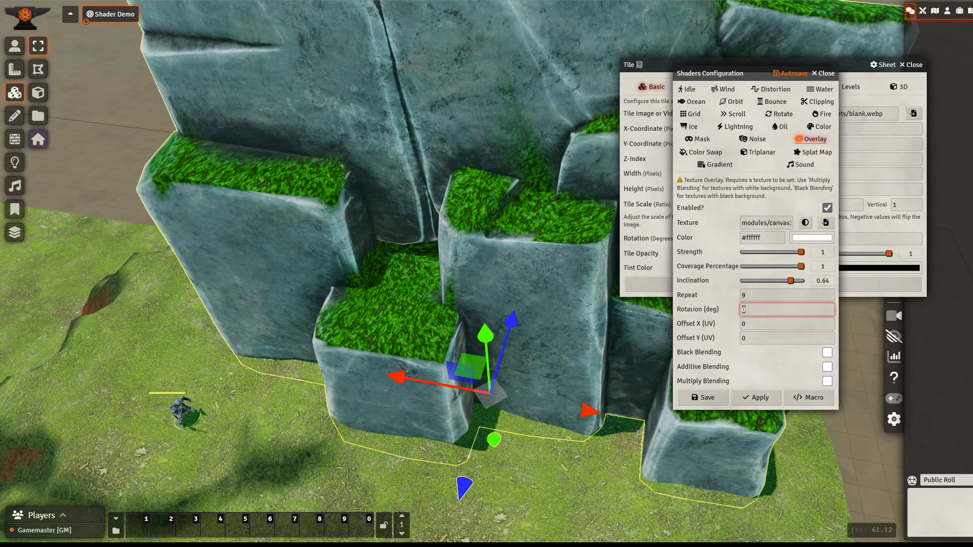
text(90)
click(711, 322)
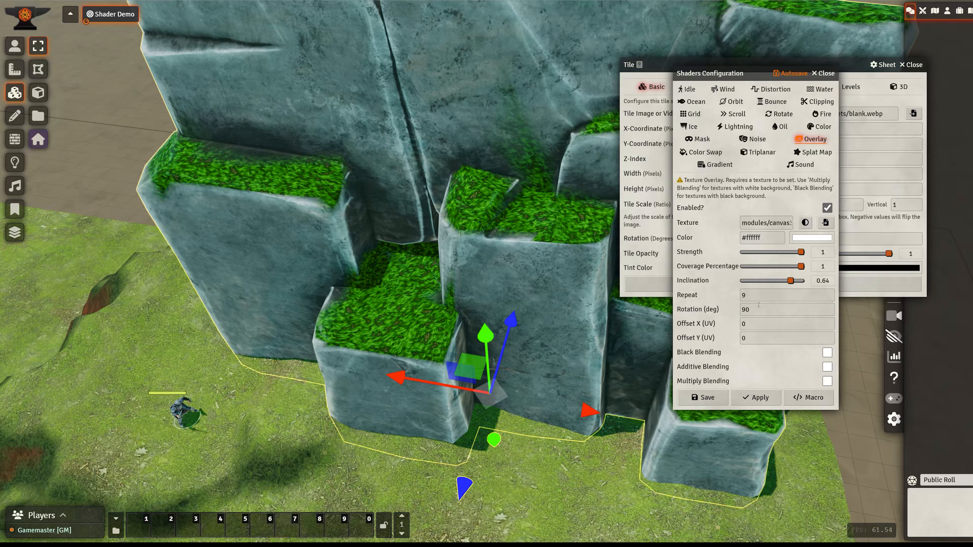
drag(758, 306, 729, 313)
text(0)
Step: Set the overlay texture's X and Y UV offsets to 1
key(Tab)
text(1)
key(Tab)
text(1)
key(Tab)
key(Tab)
key(shift+Tab)
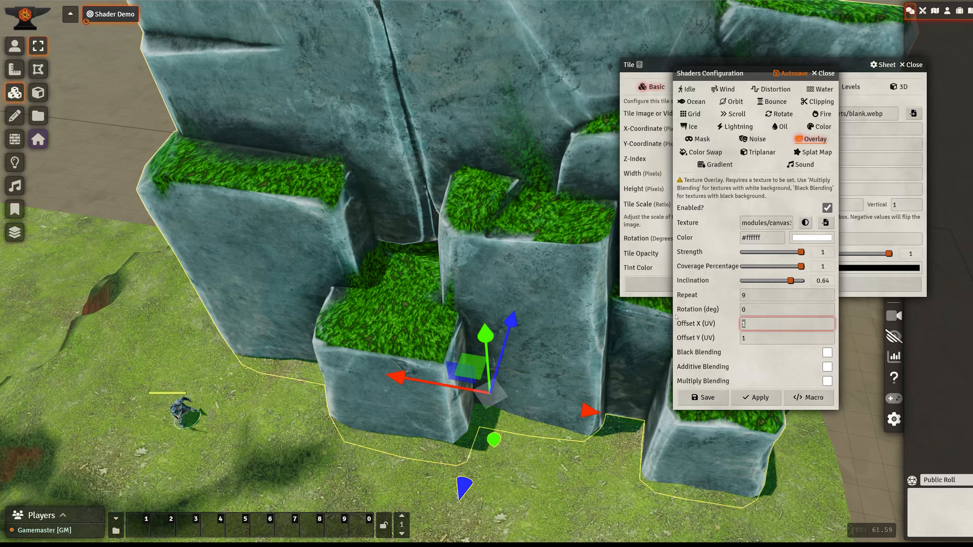
Step: Try X and Y UV offsets of 0.5 on the overlay, and reset both to 0
text(0.5)
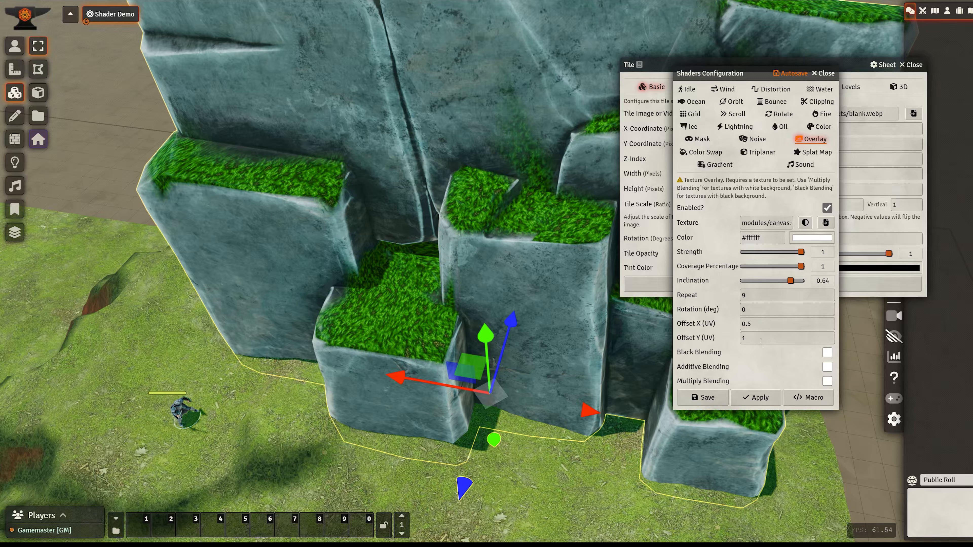
key(Tab)
text(0.5)
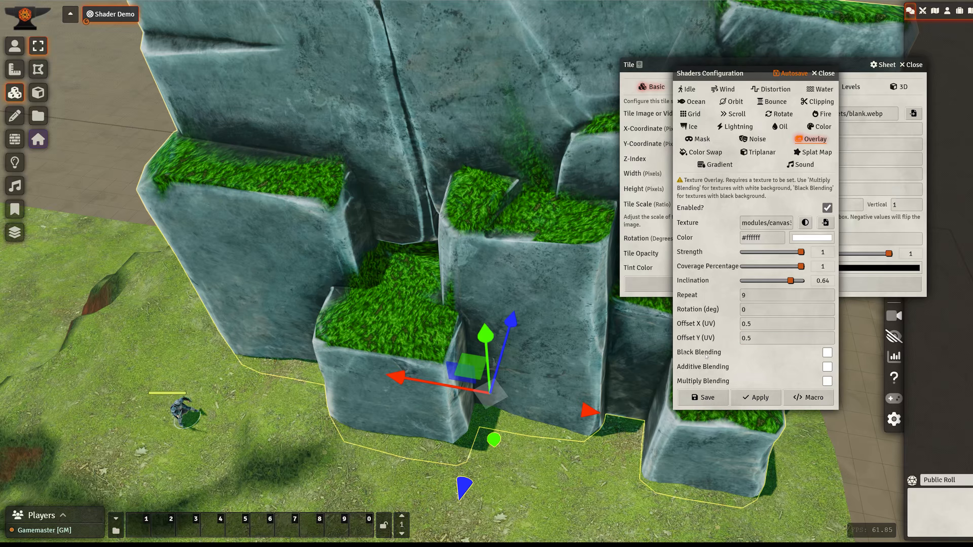
drag(759, 321, 676, 325)
text(0)
key(Tab)
text(0)
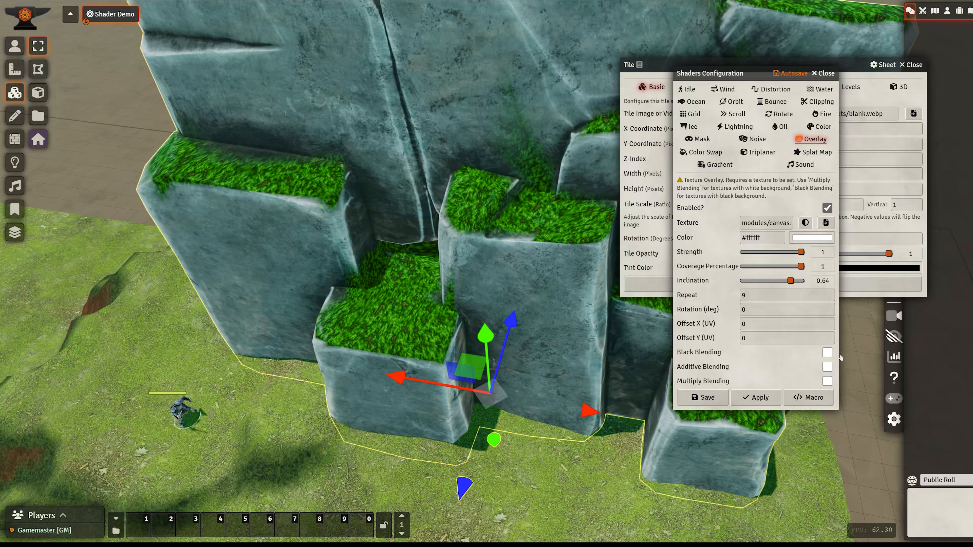
Step: Try black, additive and multiply blending on the grass overlay one at a time, disabling each again
click(827, 352)
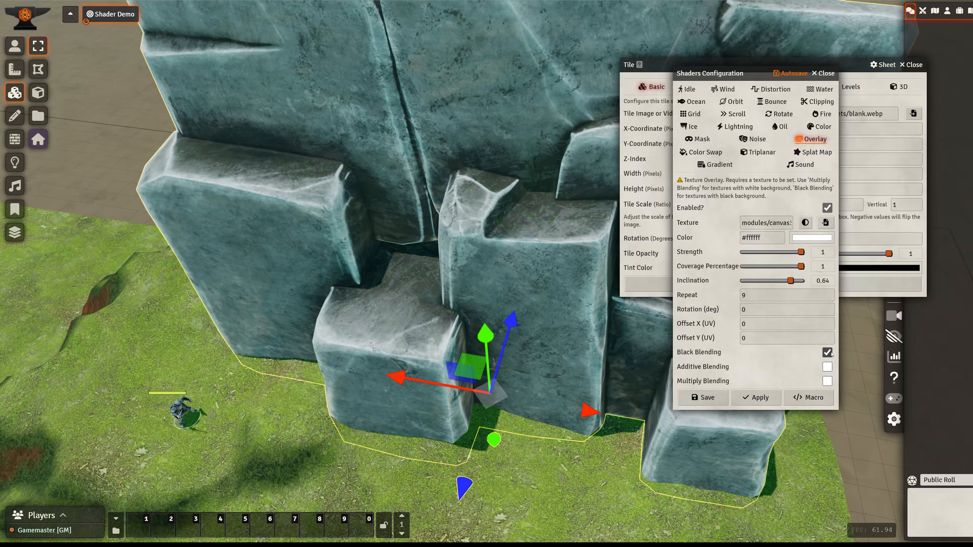
click(827, 353)
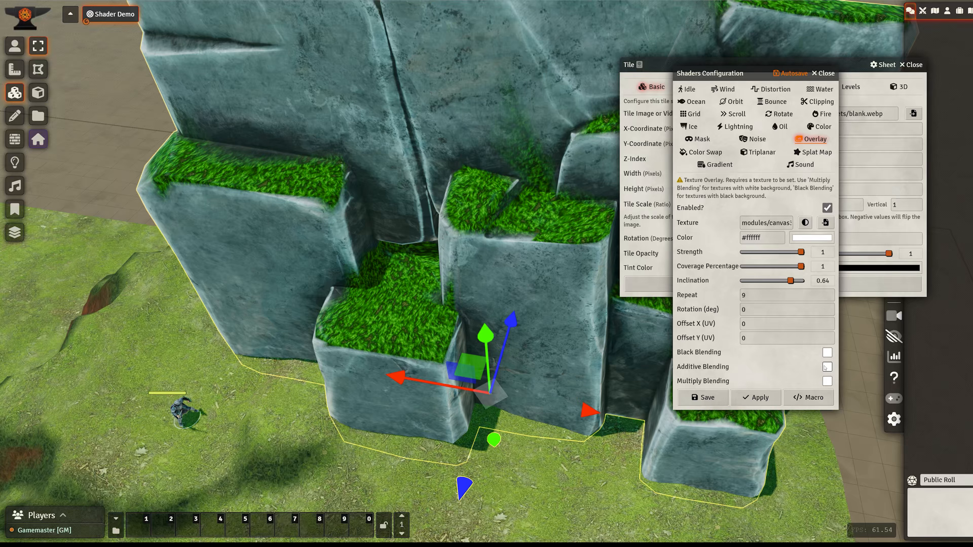
click(827, 353)
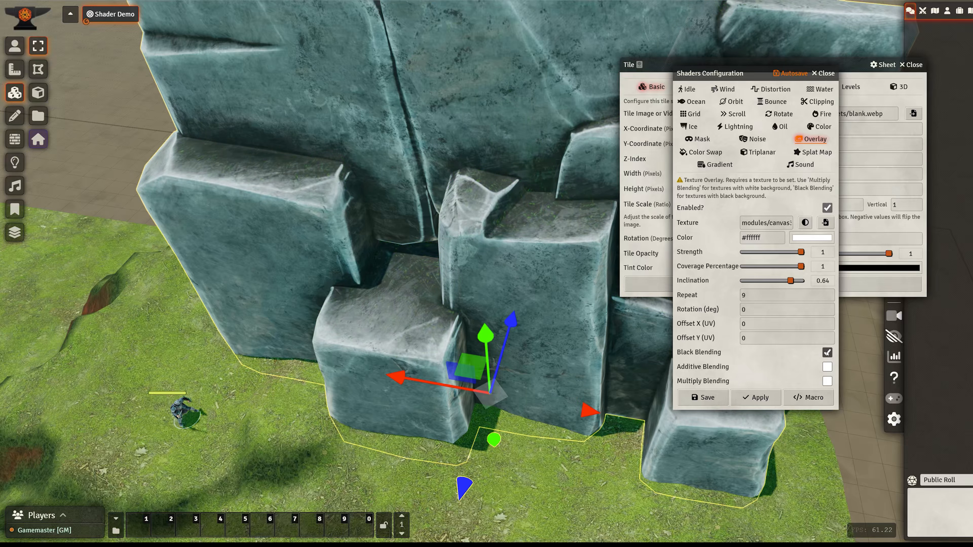
click(827, 352)
click(828, 368)
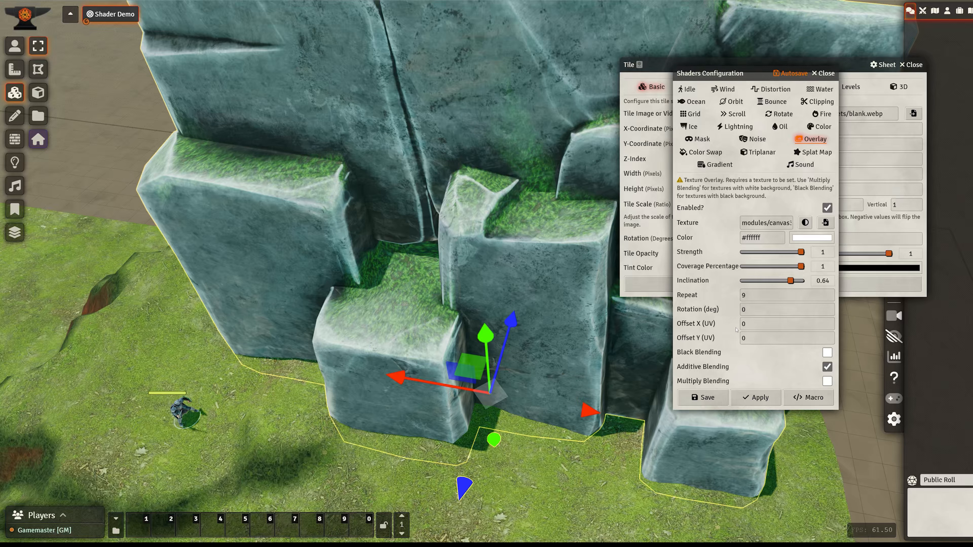
click(828, 367)
click(828, 381)
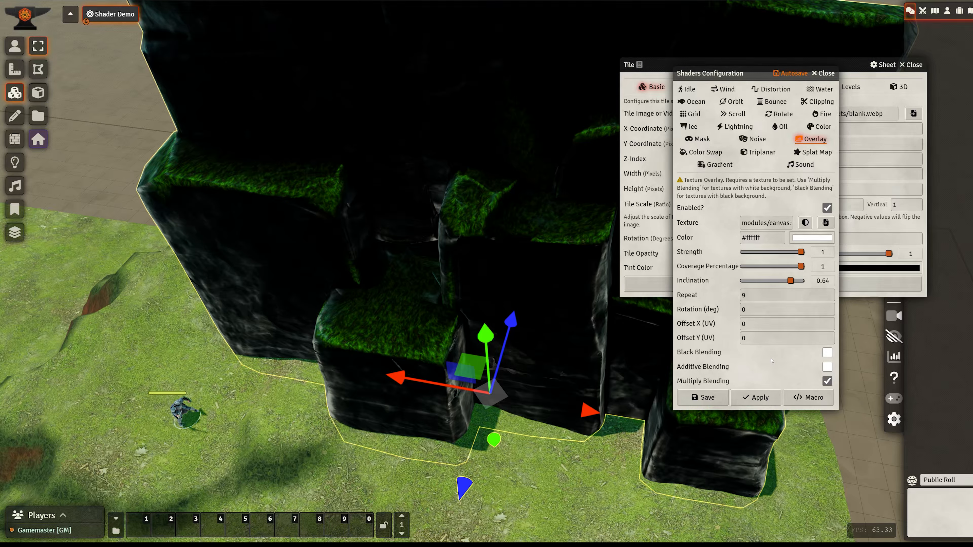
click(827, 381)
Step: Close the rock cliff's shader and tile configuration windows and deselect the cliff
scroll(555, 264, down, 3)
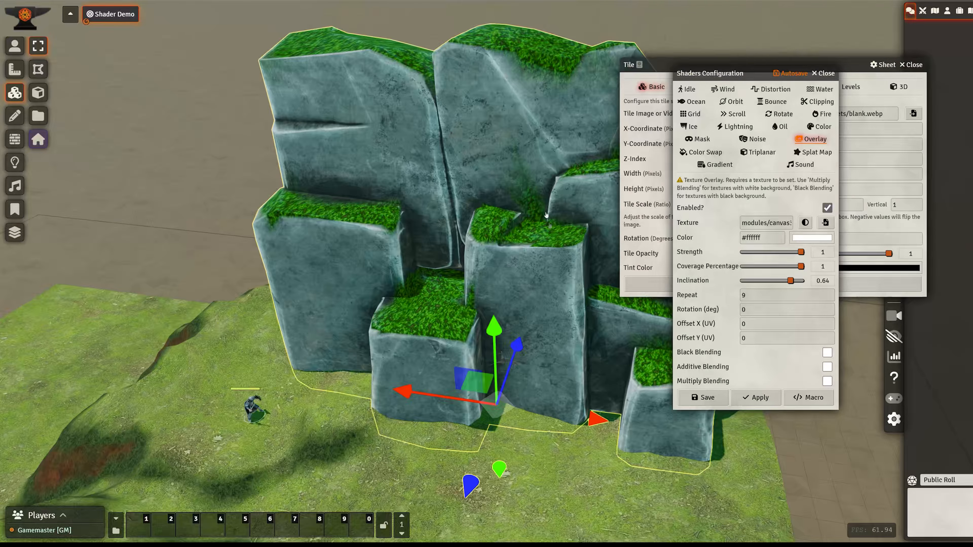
right_drag(476, 167, 524, 61)
click(823, 73)
click(911, 65)
click(651, 368)
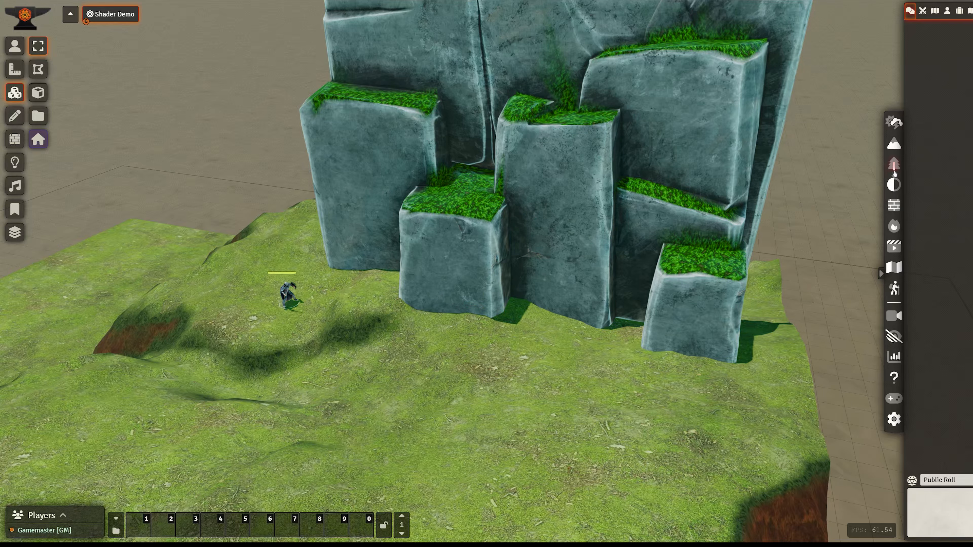
Step: Search the asset library for "crate" and place a brown Crate on the grass in front of the cliff
click(896, 167)
drag(506, 66, 613, 50)
click(597, 138)
text(crate)
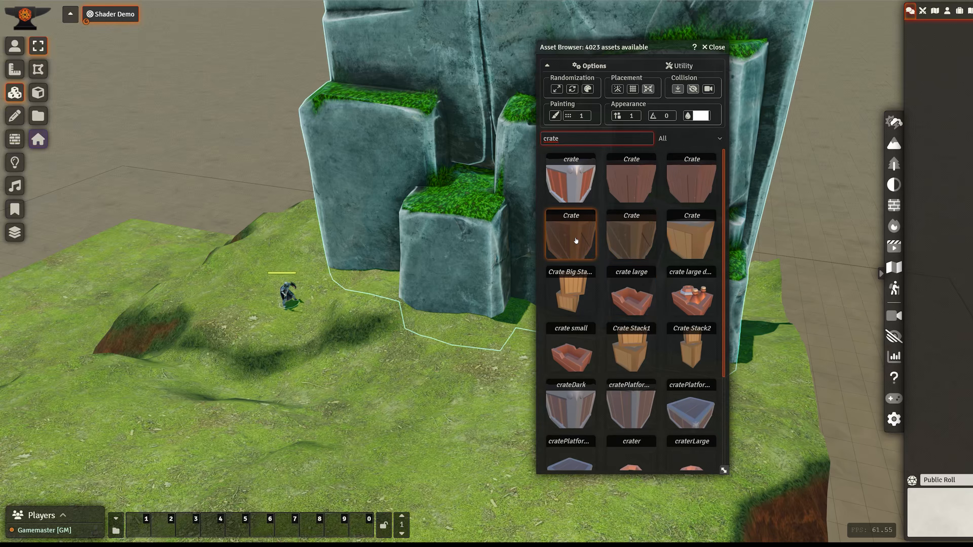
scroll(628, 242, down, 3)
scroll(631, 251, up, 1)
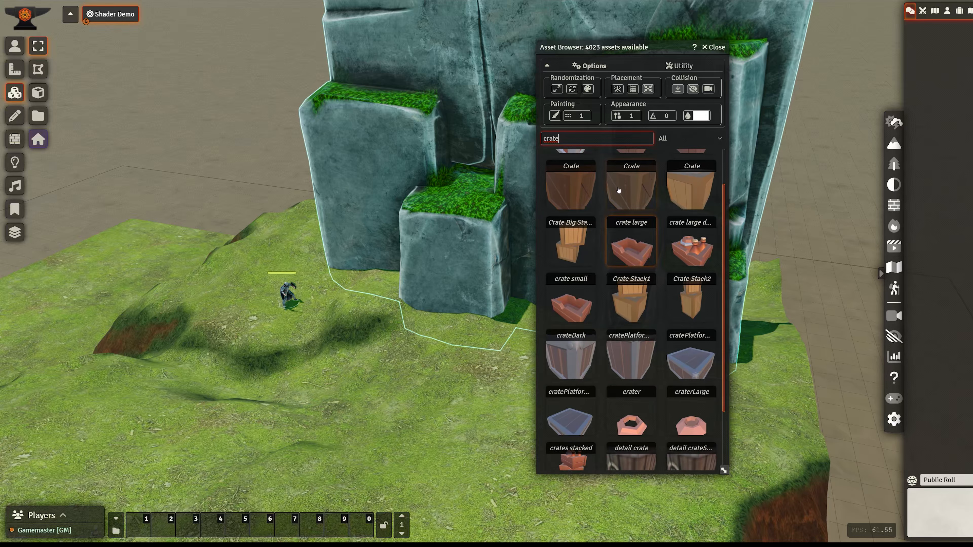
drag(619, 190, 429, 314)
click(713, 49)
Step: Switch the transform gizmo to scaling and open the placed crate's tile configuration beside it
key(s)
scroll(429, 314, up, 2)
double_click(357, 364)
drag(421, 161, 640, 120)
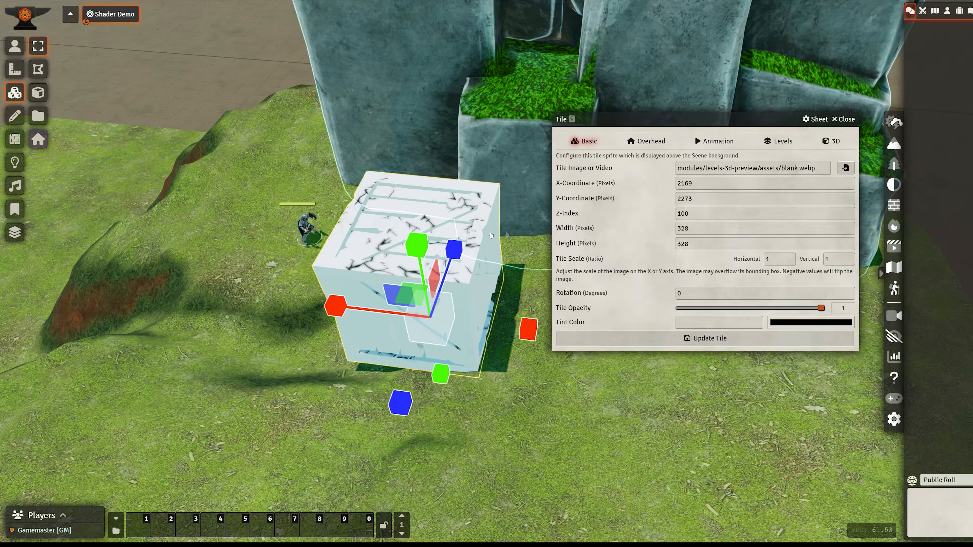
Step: Search the material library for "wood" and apply the dark brown Wood 05 material to the crate
click(831, 141)
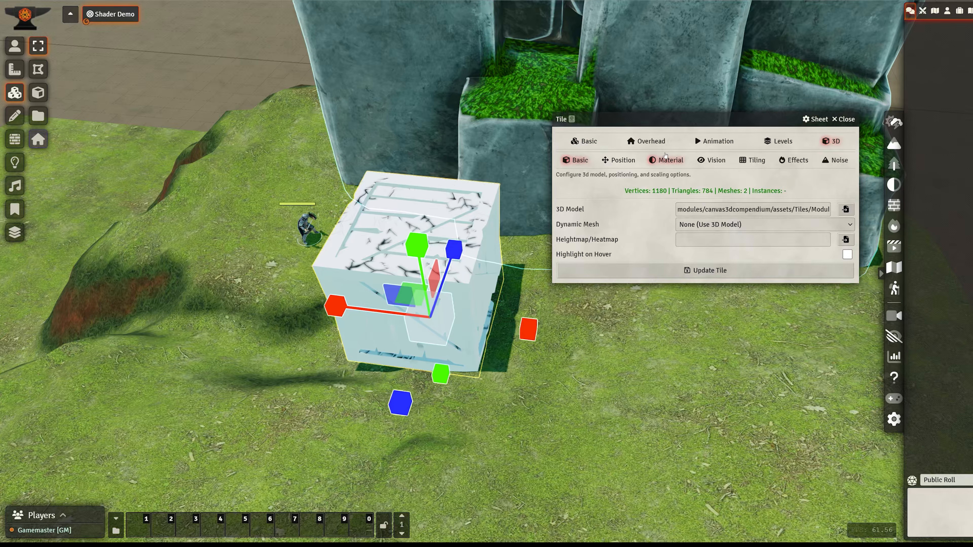
click(667, 160)
click(825, 199)
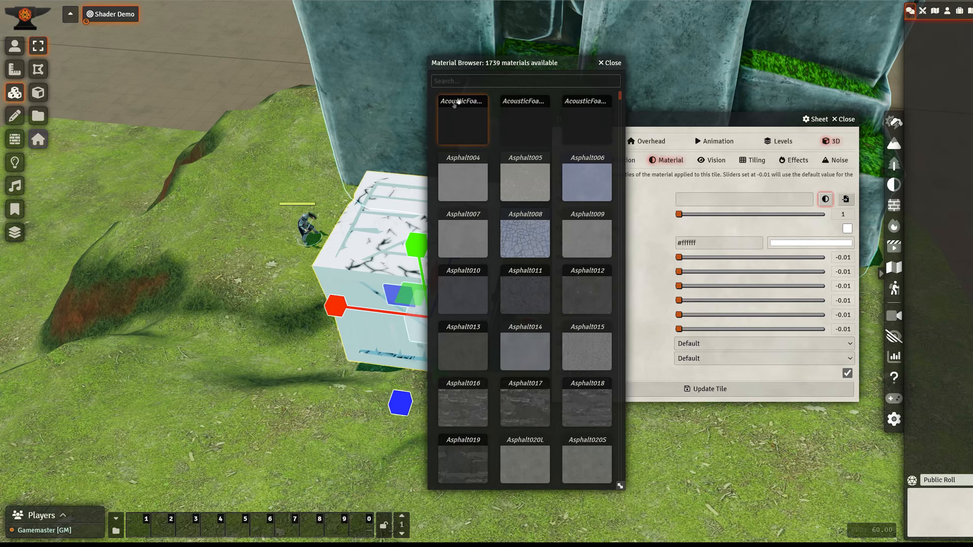
text(wood)
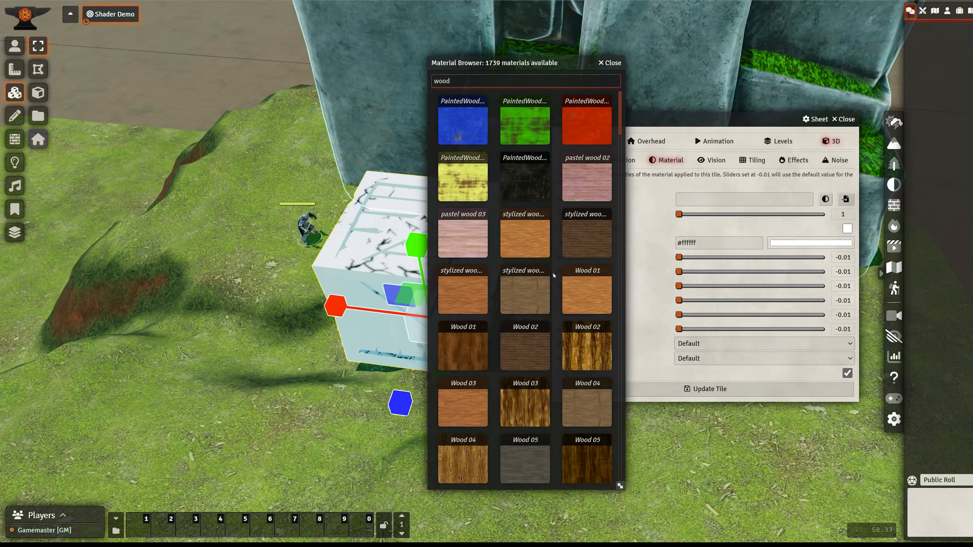
scroll(536, 321, down, 3)
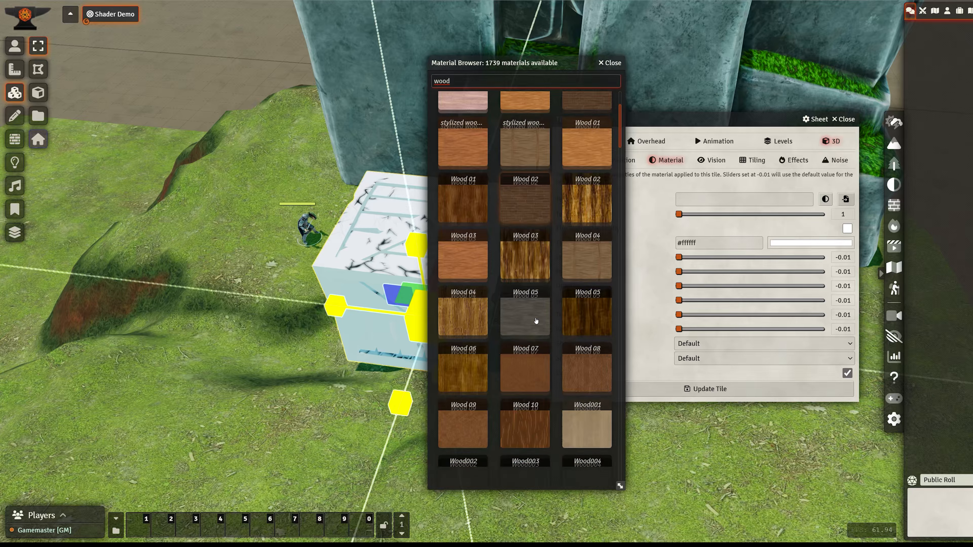
scroll(573, 300, down, 3)
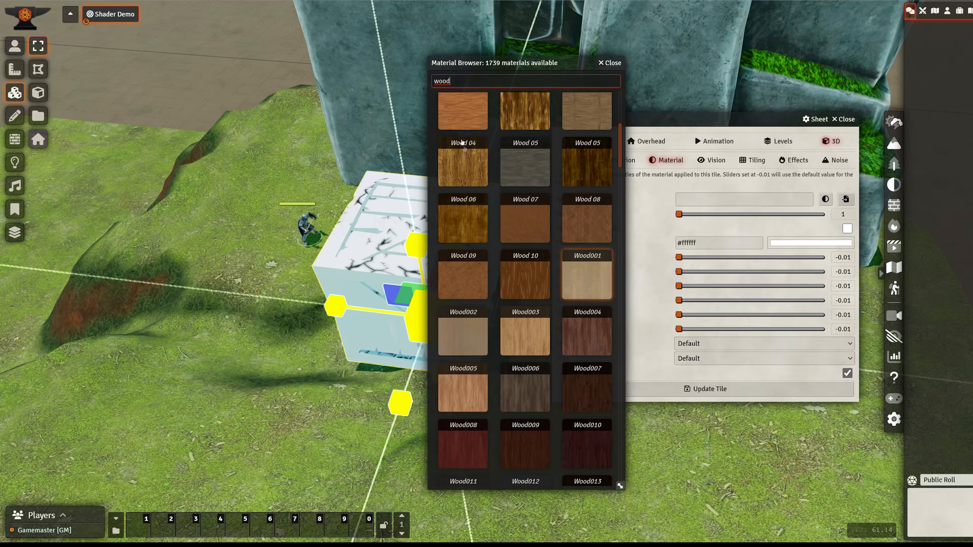
click(586, 165)
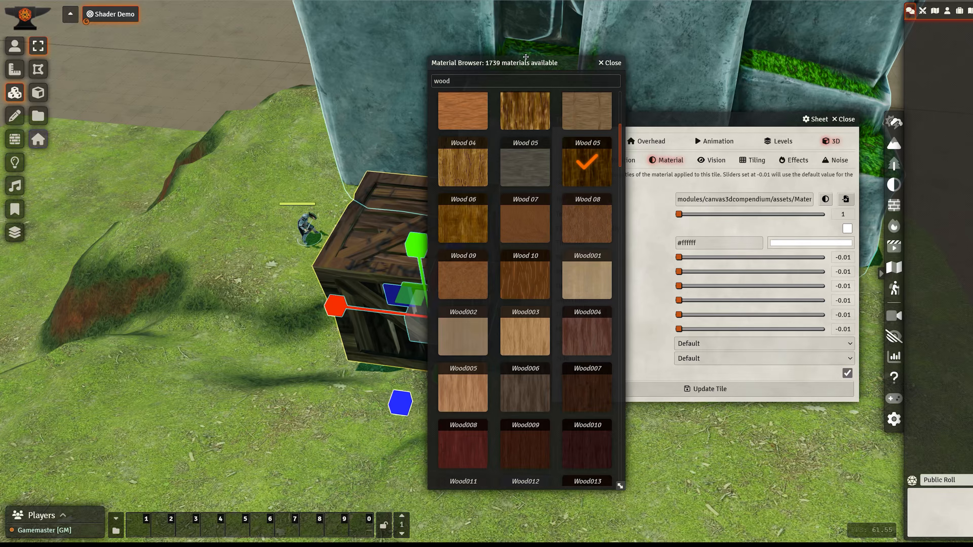
Step: Close the material browser and the crate's tile configuration, and scale the crate uniformly
click(605, 62)
scroll(382, 260, up, 3)
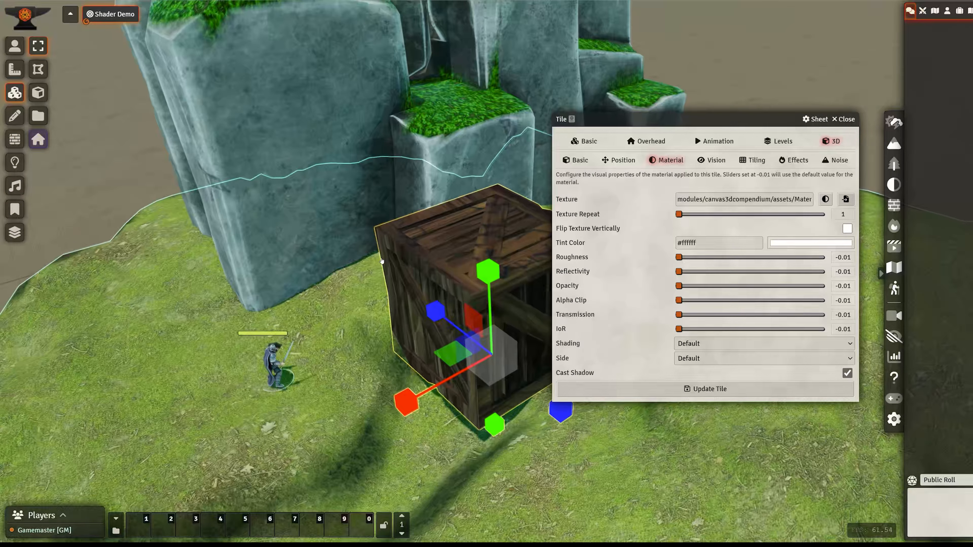
middle_drag(382, 261, 388, 261)
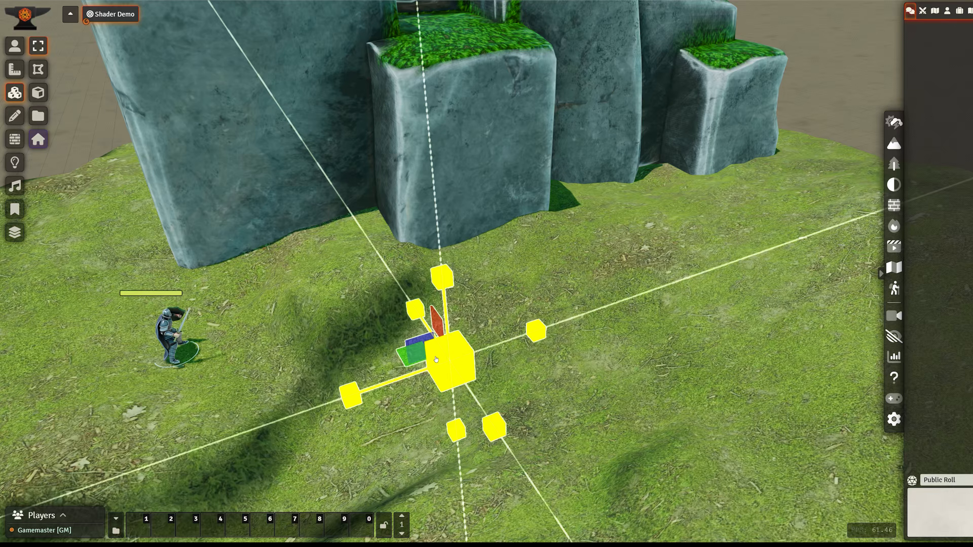
scroll(591, 352, up, 3)
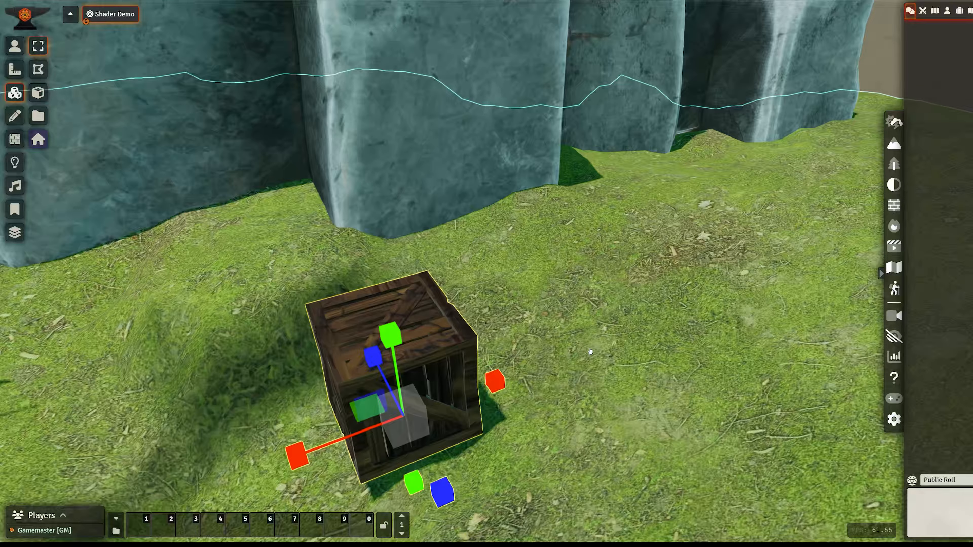
Step: Switch the transform gizmo to moving and slide the crate sideways across the grass along its red axis
scroll(591, 351, up, 2)
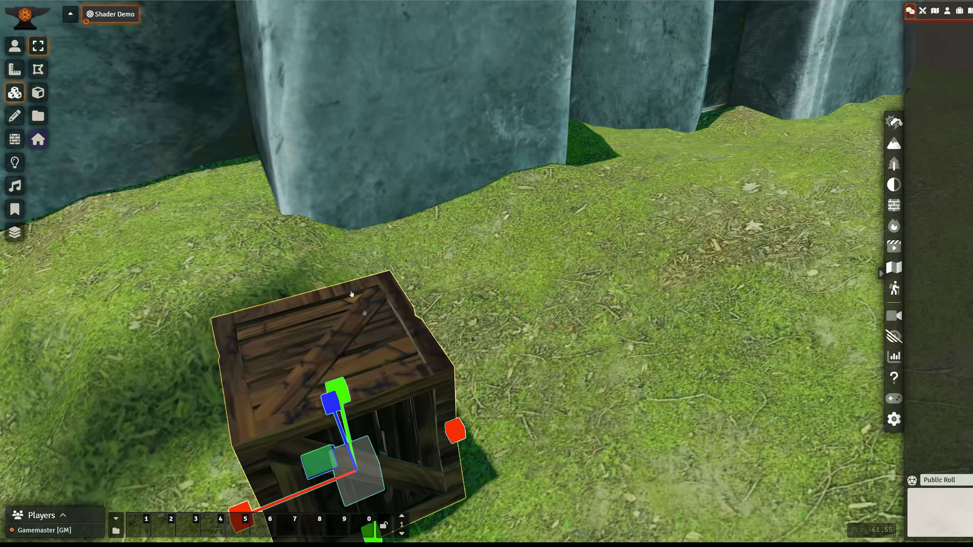
key(t)
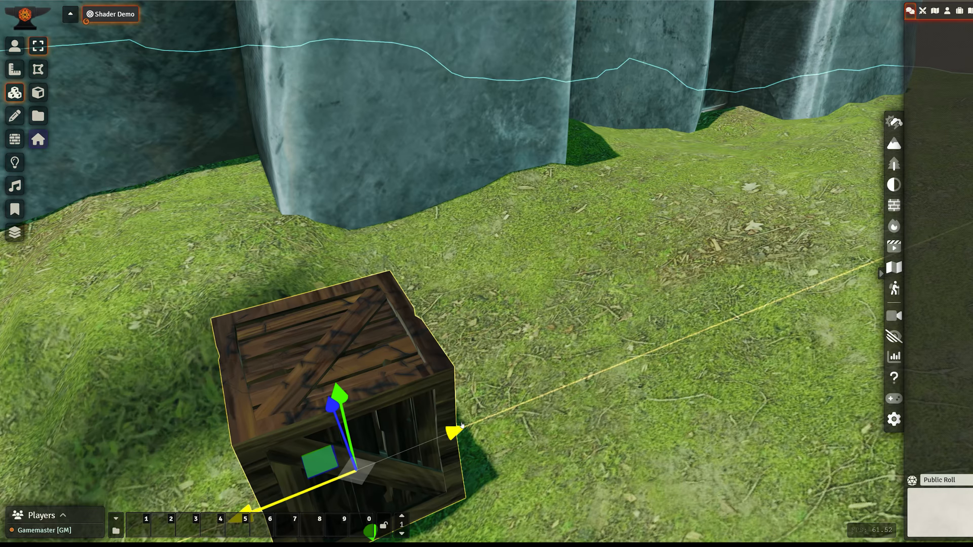
drag(462, 425, 709, 326)
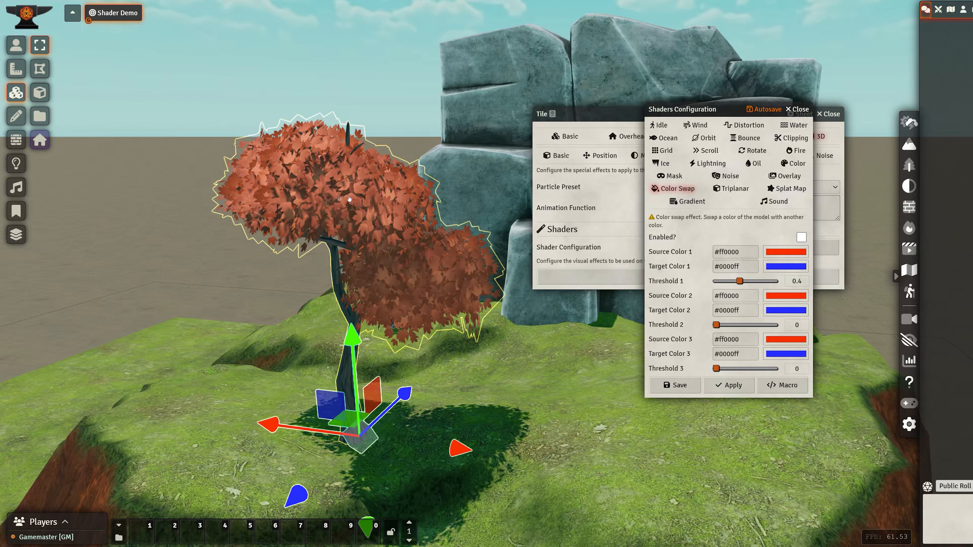
Step: Close the red-leaved tree's tile configuration and enable the Color Swap effect in its shader configuration
click(638, 156)
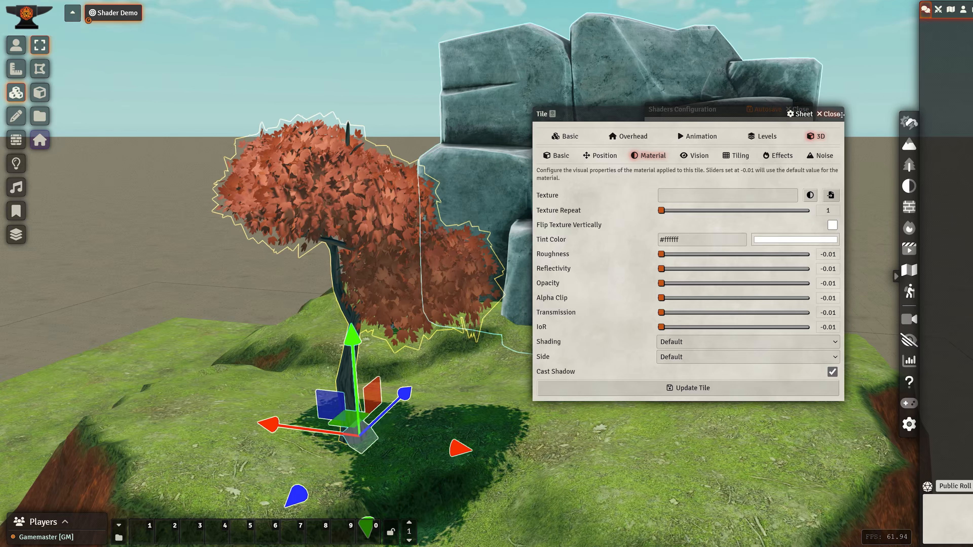
click(829, 114)
drag(703, 109, 723, 92)
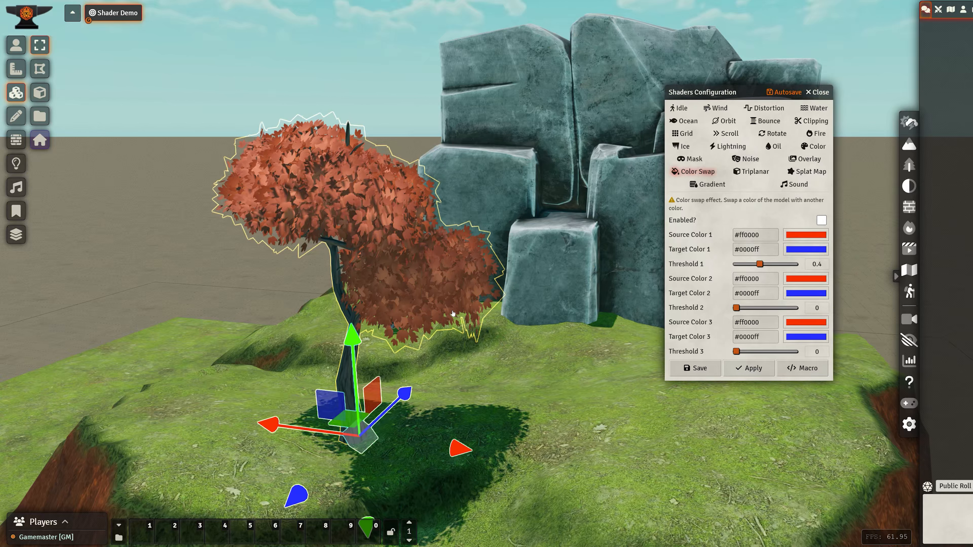
click(821, 221)
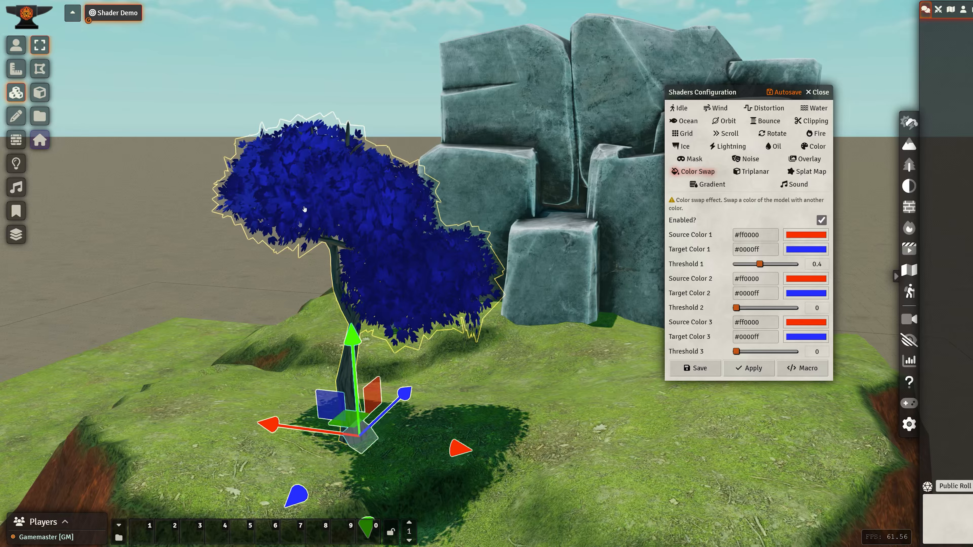
Step: Inspect the recoloured leaves up close and set the tree's Target Color 1 to the mint green #00ffaa
middle_drag(360, 292, 463, 354)
scroll(497, 317, up, 3)
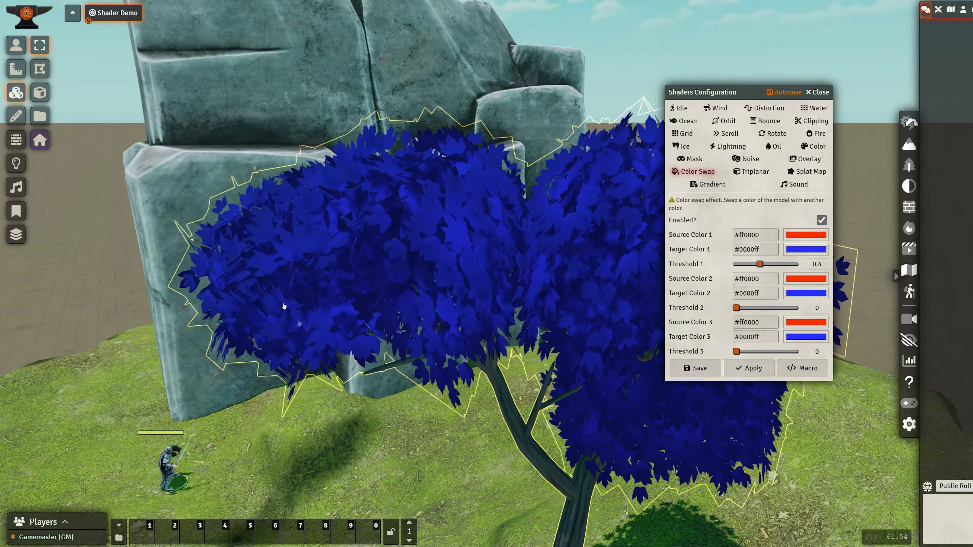
scroll(470, 265, down, 3)
middle_drag(471, 265, 498, 345)
click(806, 249)
middle_drag(498, 399, 536, 394)
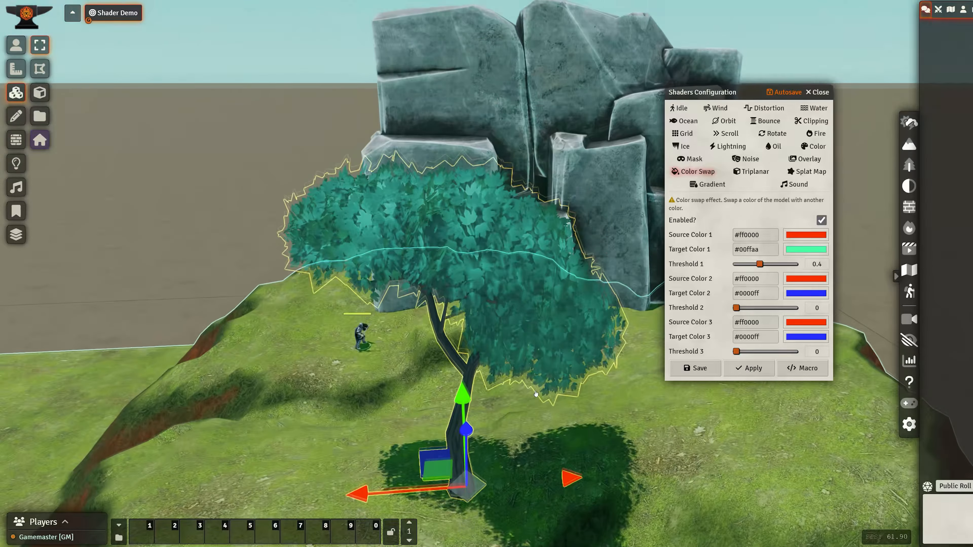
Step: Try the purple #cf20ca and the amber #cf9820 as Target Color 1 for the tree's leaves
click(806, 249)
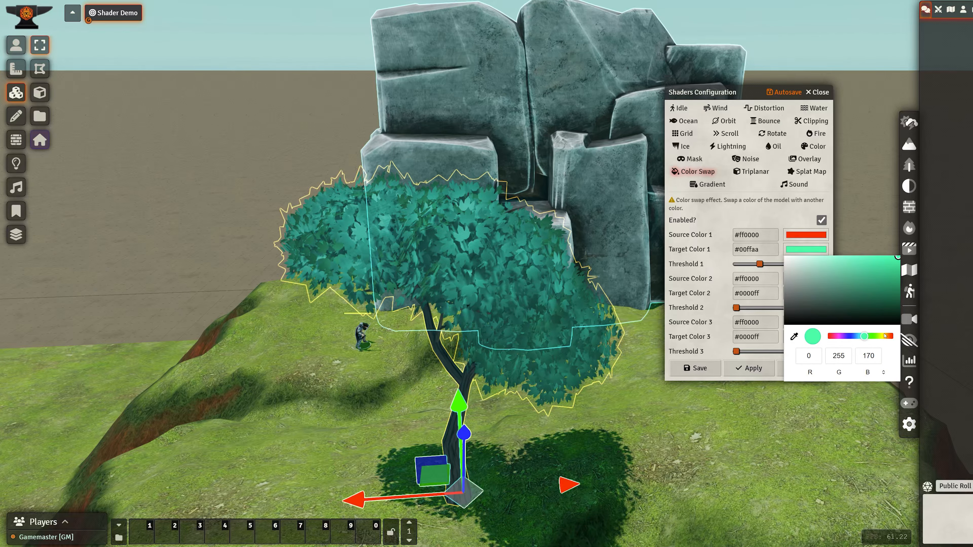
drag(884, 336, 889, 336)
drag(877, 276, 881, 270)
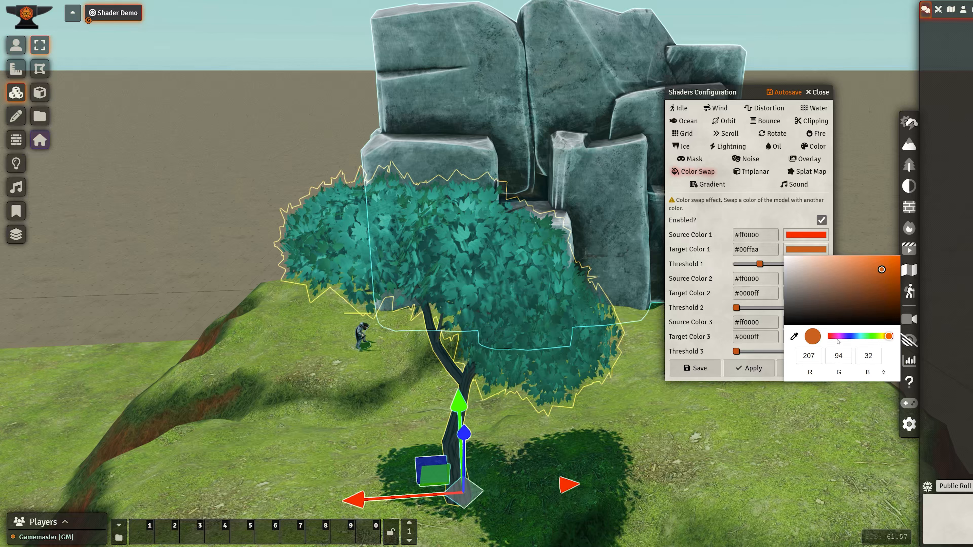
click(837, 336)
click(822, 249)
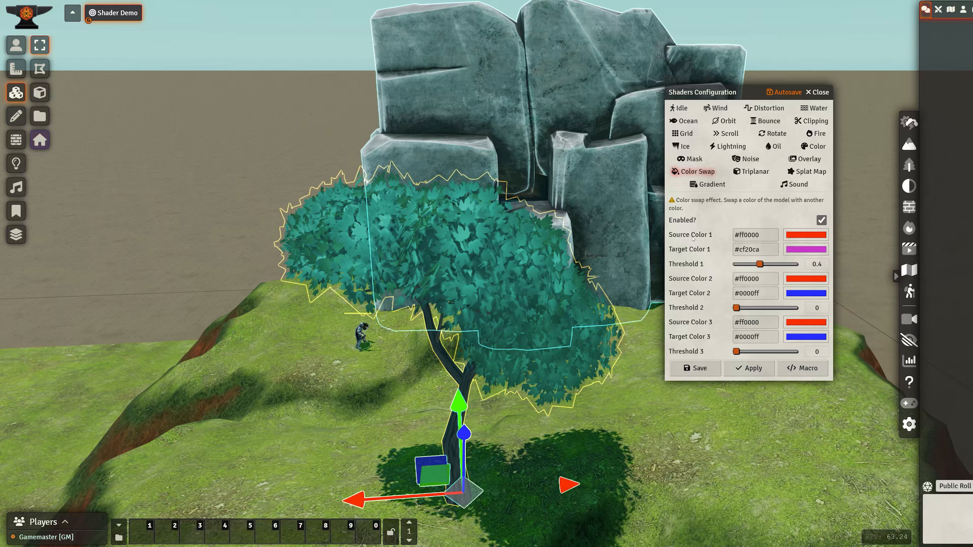
click(822, 250)
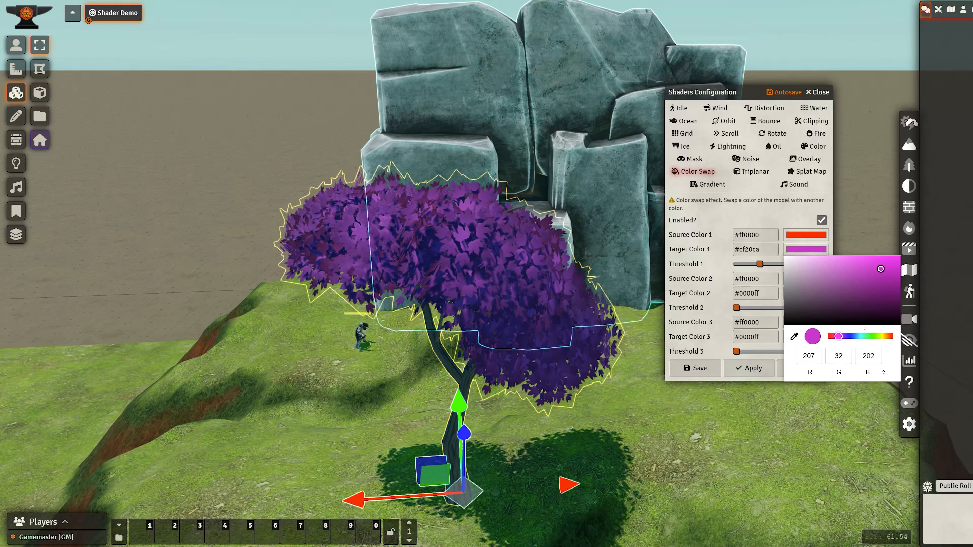
click(886, 336)
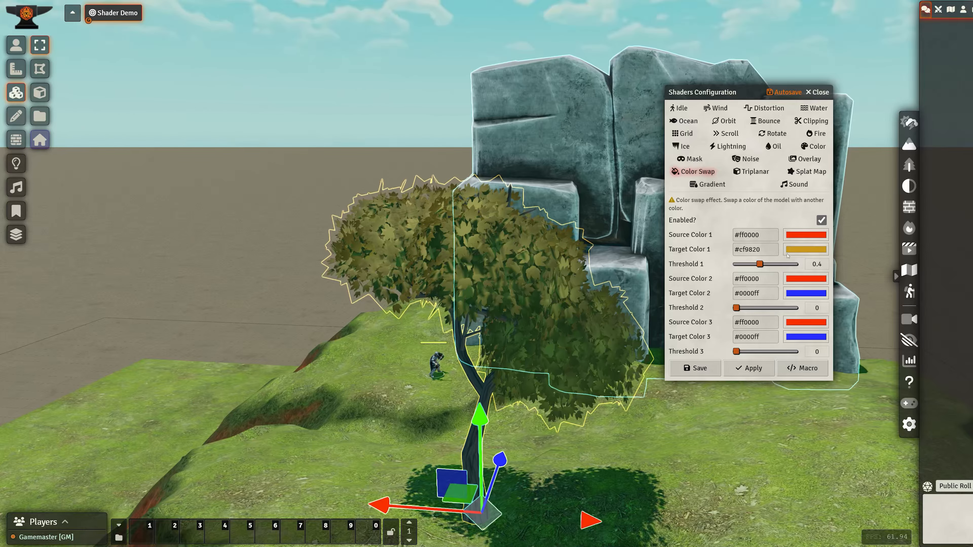
Step: Set Target Color 1 of the tree's color swap to the teal #20cf9b
click(806, 249)
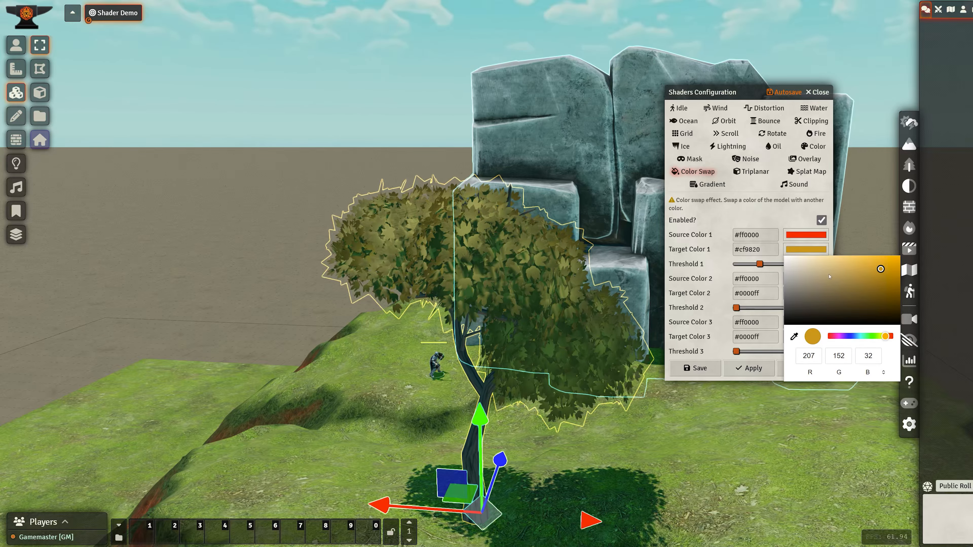
click(870, 337)
click(863, 337)
Step: Try a Threshold 1 of 0.24 on the tree and point out the source and target colour values
drag(759, 264, 750, 264)
right_drag(268, 269, 245, 270)
drag(762, 235, 666, 238)
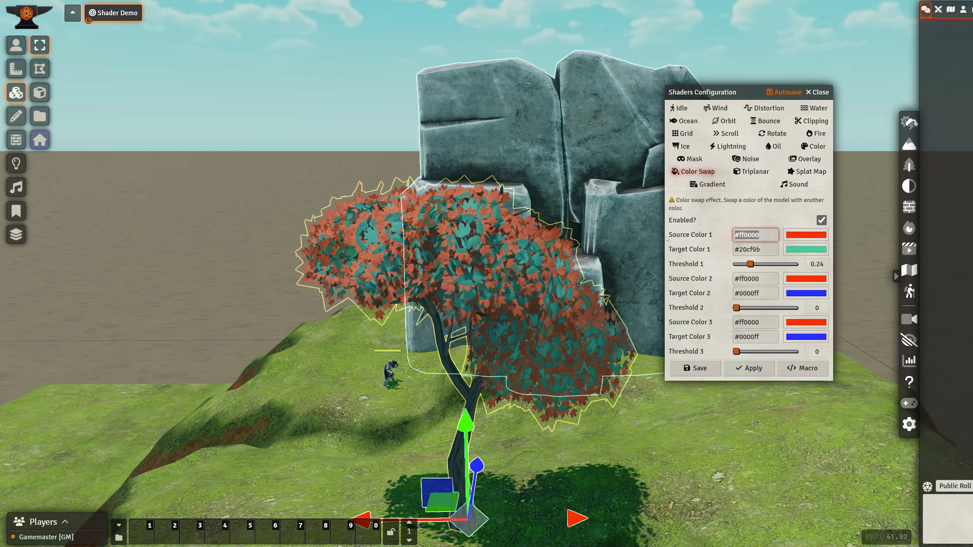
click(713, 235)
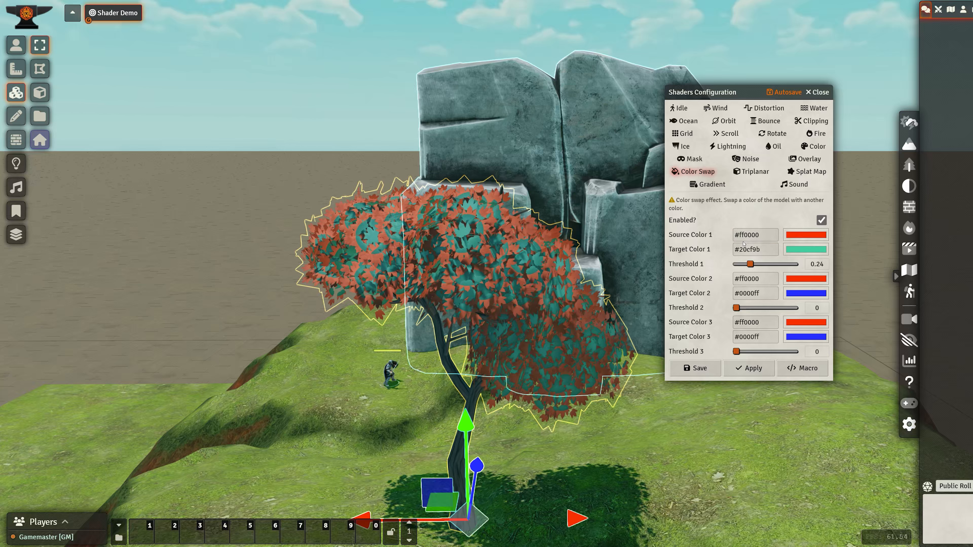
drag(767, 247, 711, 252)
click(719, 259)
Step: Lower the tree's Threshold 1 to 0.19 and inspect the partly recoloured leaves up close
drag(751, 267, 750, 267)
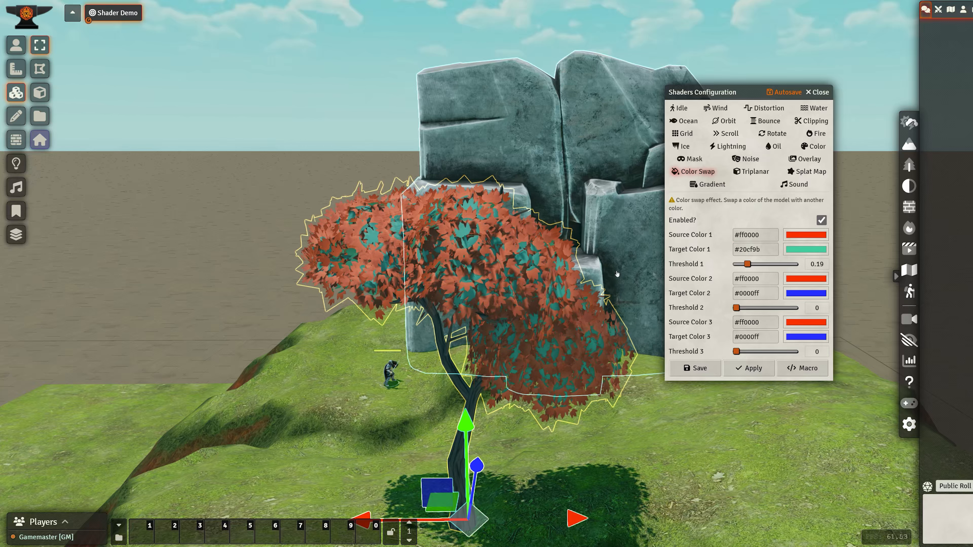
scroll(547, 261, up, 5)
scroll(547, 261, down, 3)
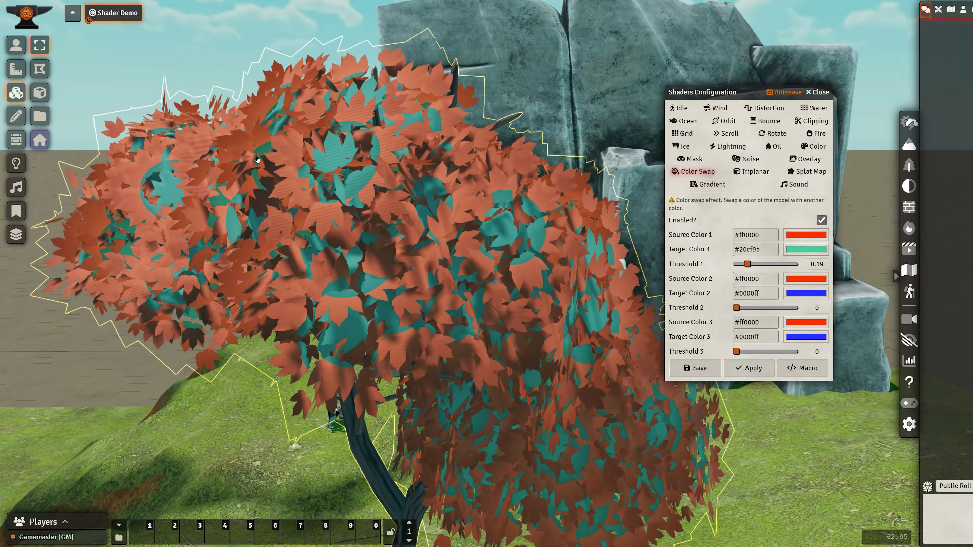
scroll(548, 261, down, 4)
Step: Raise the tree's Threshold 1 to 0.5 and on to 0.97, and inspect the leaves and trunk from below
drag(747, 264, 768, 264)
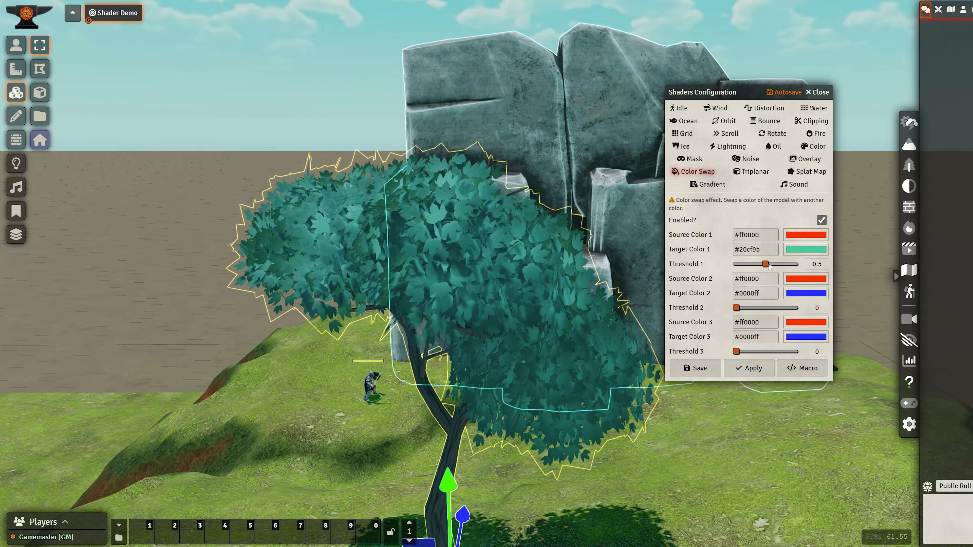
click(792, 264)
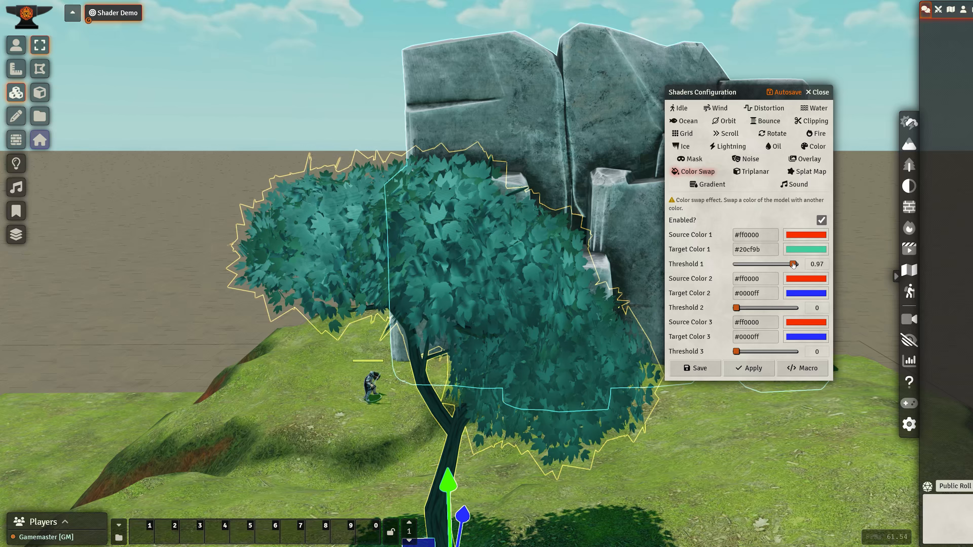
right_drag(306, 471, 326, 430)
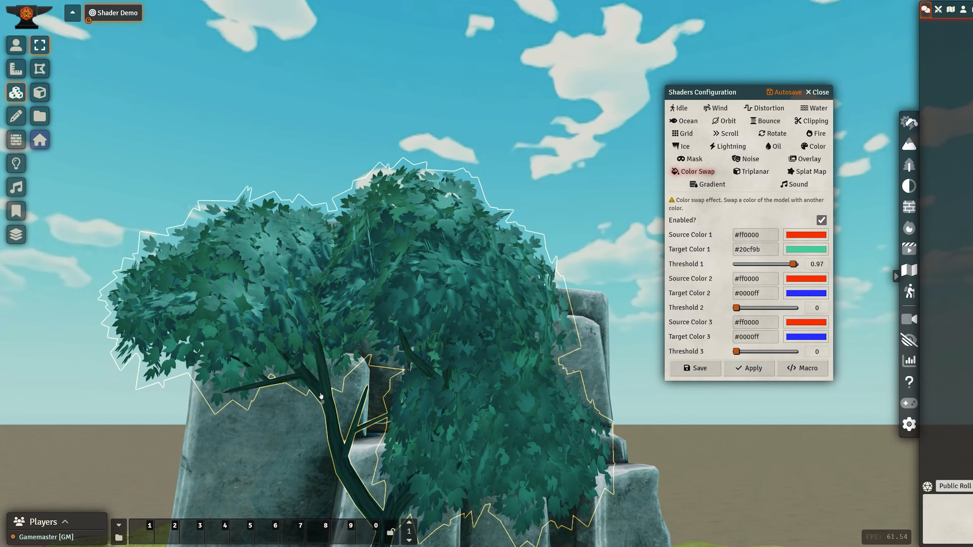
right_drag(317, 408, 306, 449)
Step: Set Threshold 1 of the tree's color swap to 0.4 and view the tree from another angle
drag(793, 264, 760, 264)
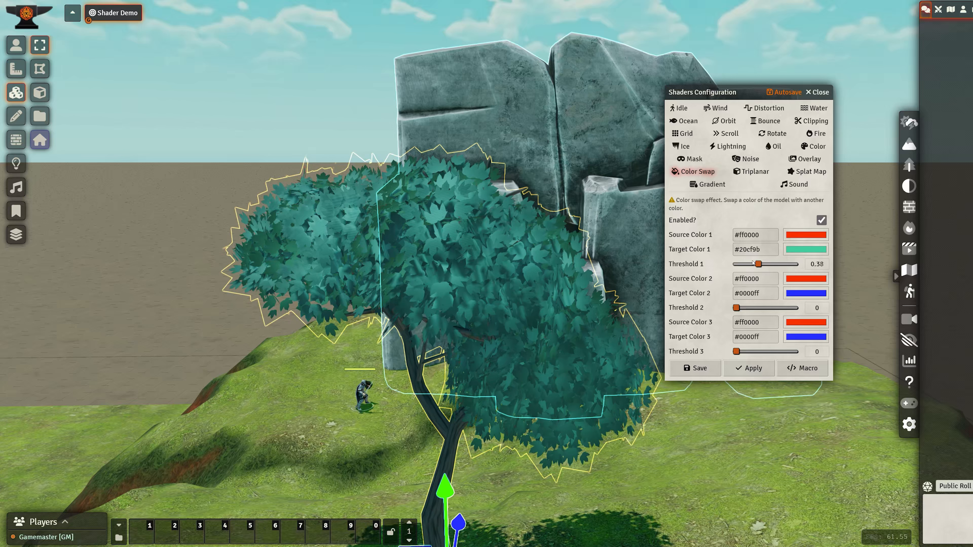
drag(756, 264, 760, 264)
right_drag(537, 268, 575, 267)
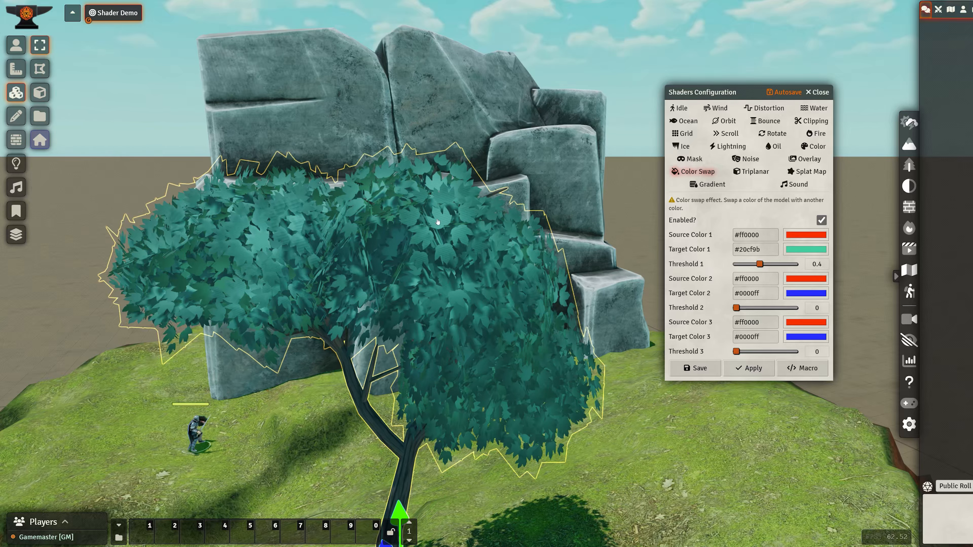
right_drag(513, 347, 512, 189)
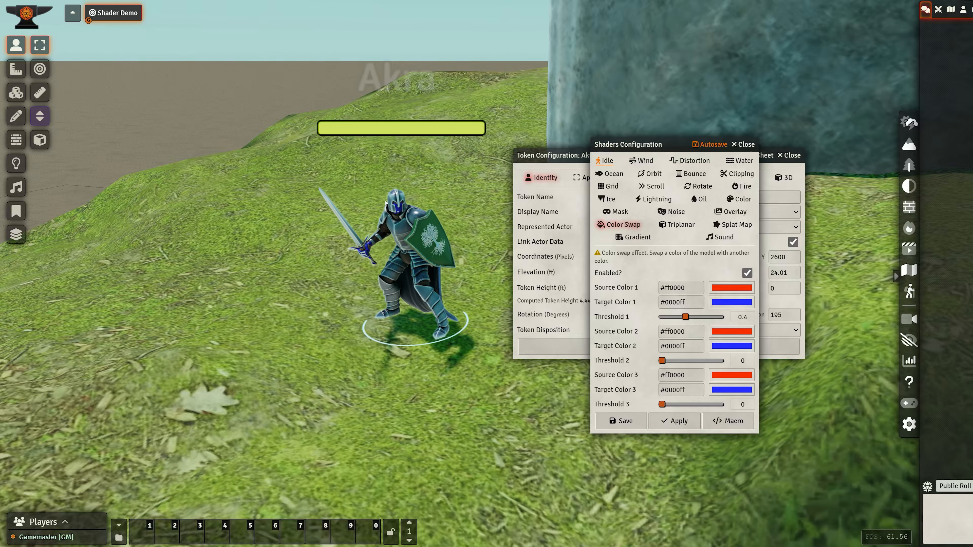
Step: Sample the green of the knight token's shield as Source Color 1 (#004b27) for its color swap
scroll(394, 215, up, 2)
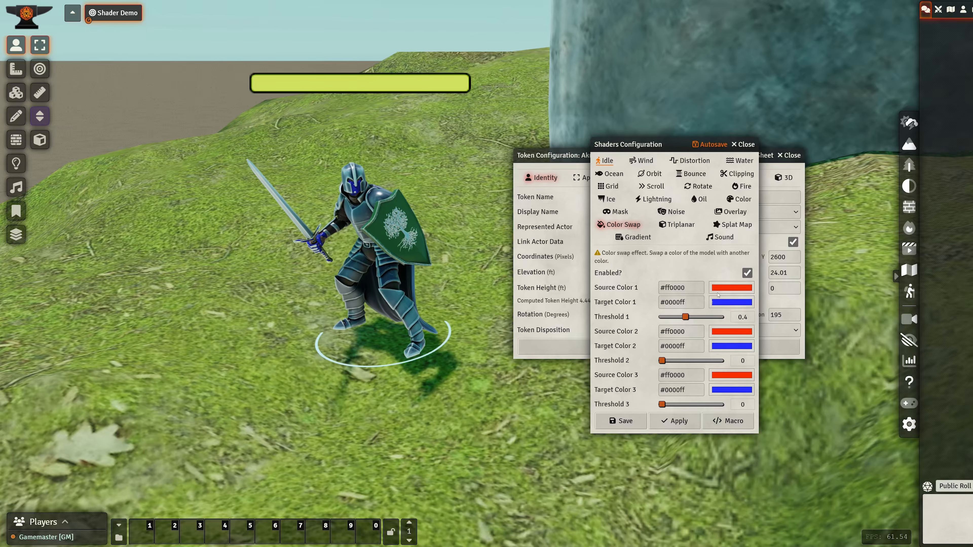
click(717, 292)
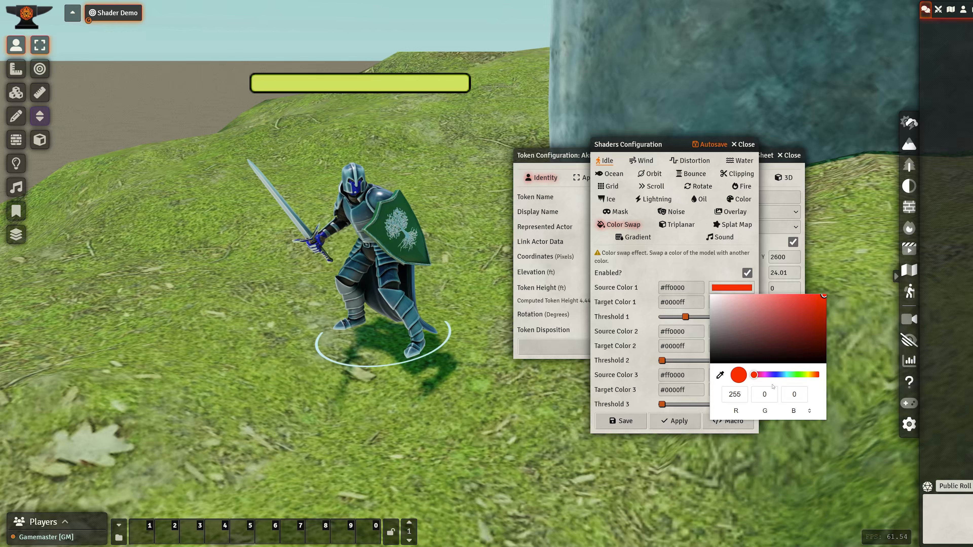
click(720, 375)
click(378, 233)
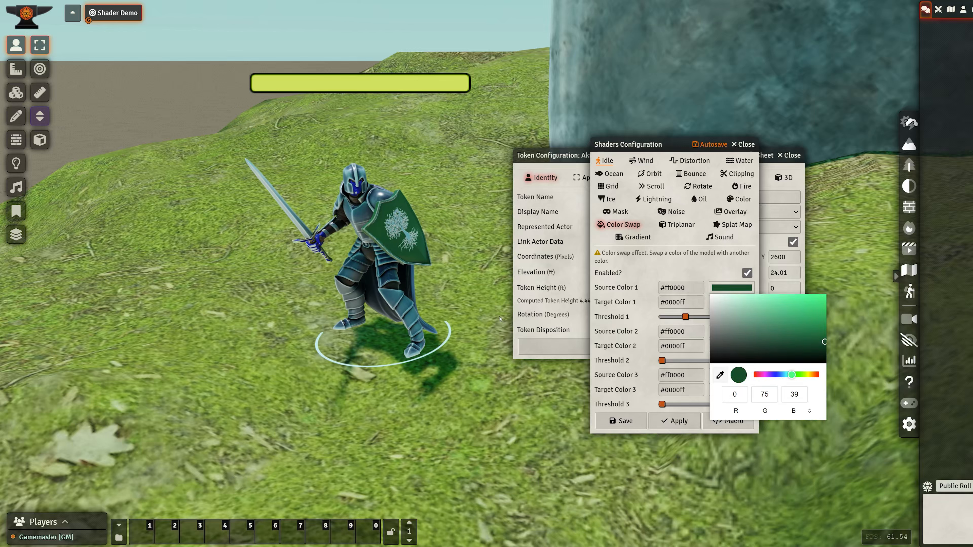
click(620, 275)
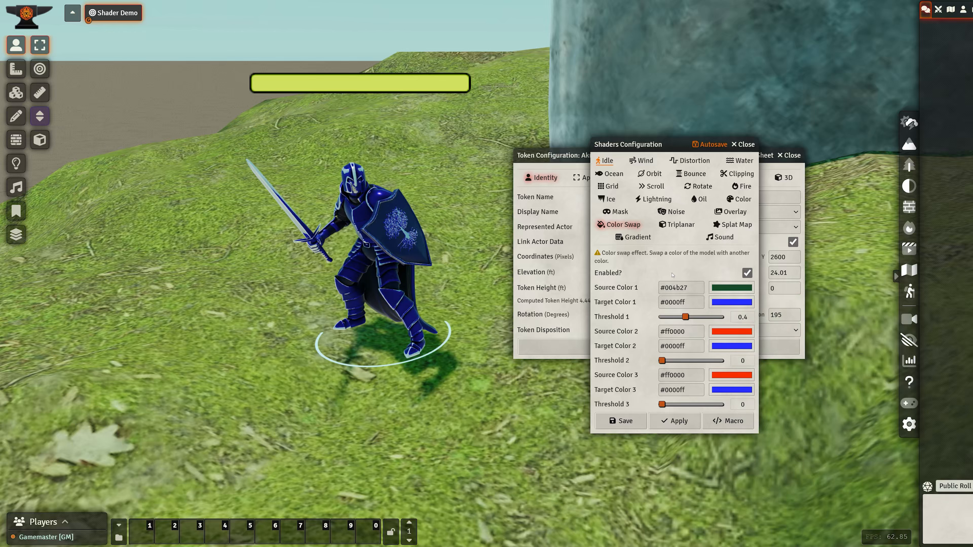
Step: Lower Threshold 1 of the knight token's color swap to 0.14 and further to 0.08
click(729, 288)
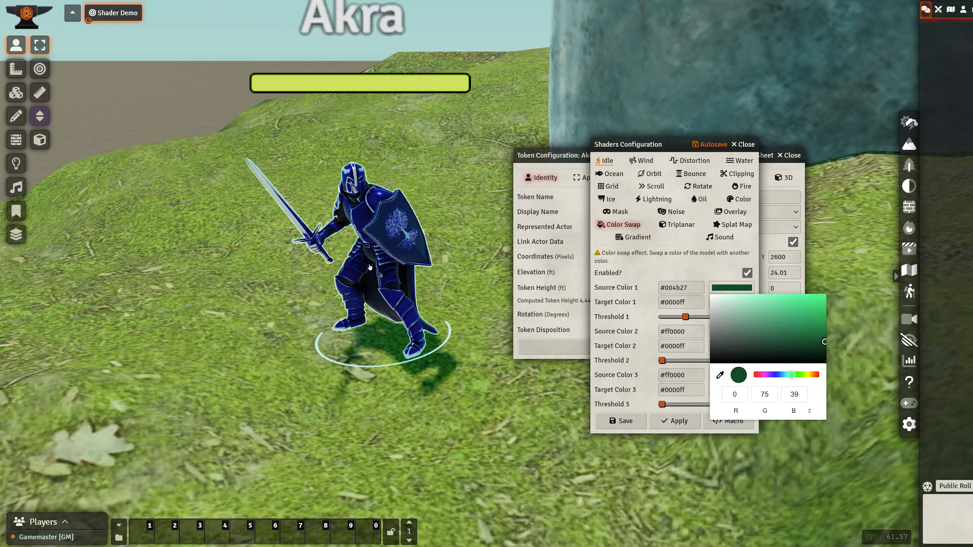
click(626, 286)
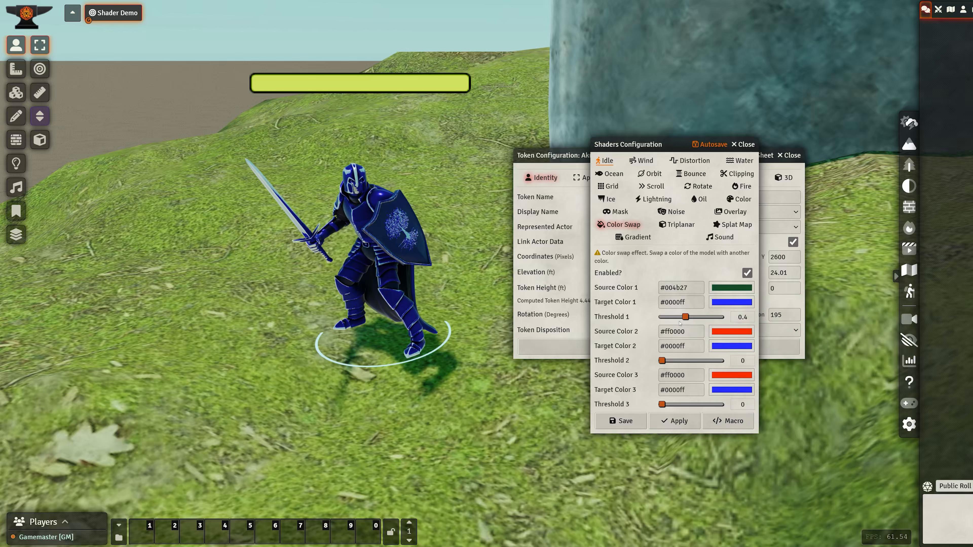
click(670, 317)
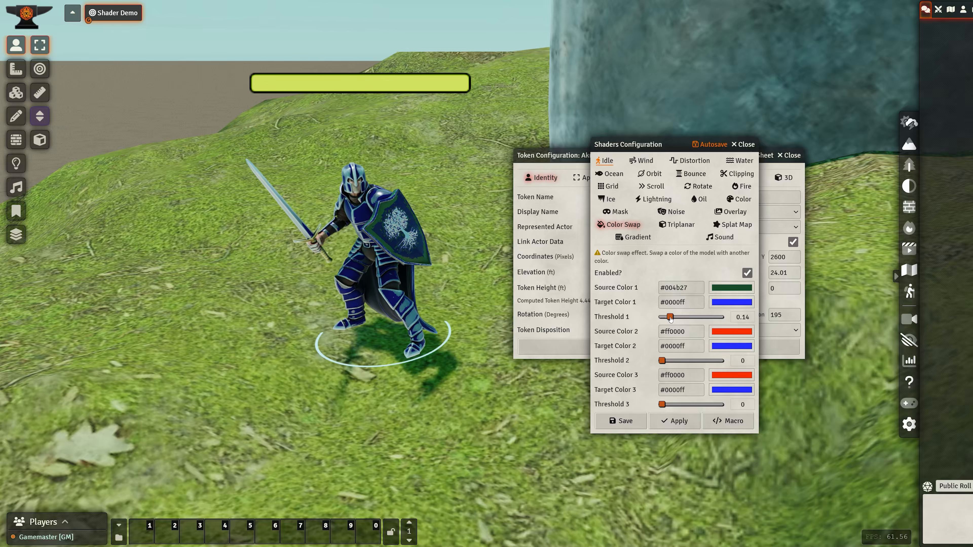
drag(670, 318, 667, 318)
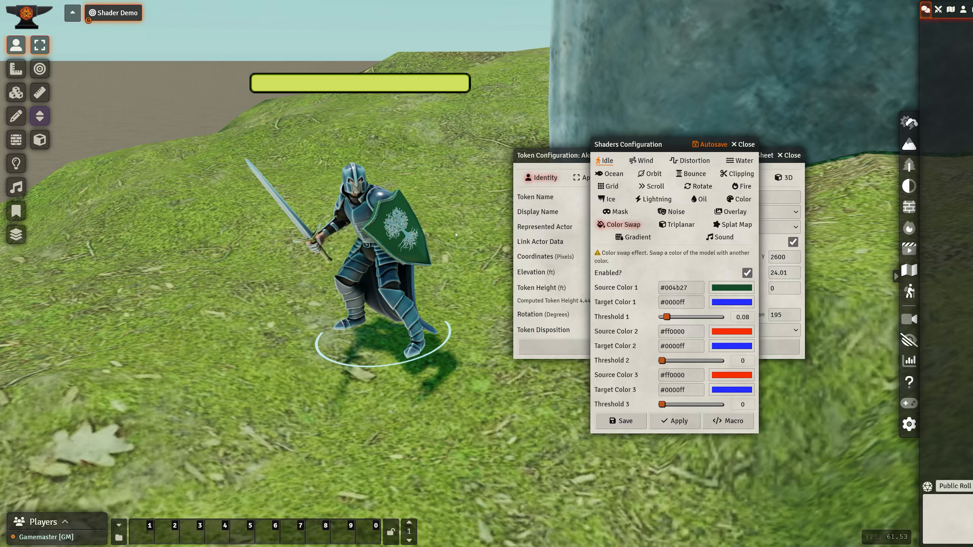
Step: Set Threshold 1 of the knight token's color swap to 0.18 and Source Color 1 to light green #17d97b
drag(667, 317, 673, 317)
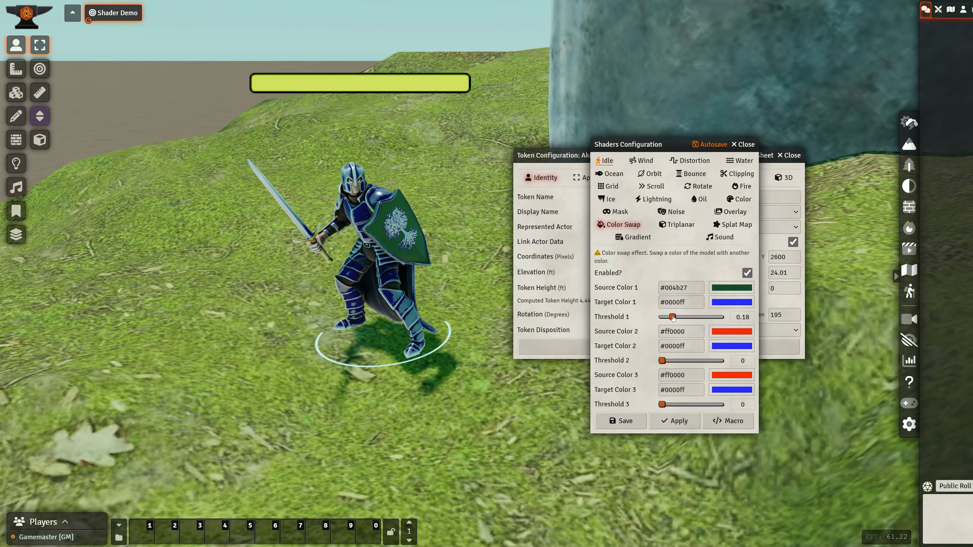
click(750, 284)
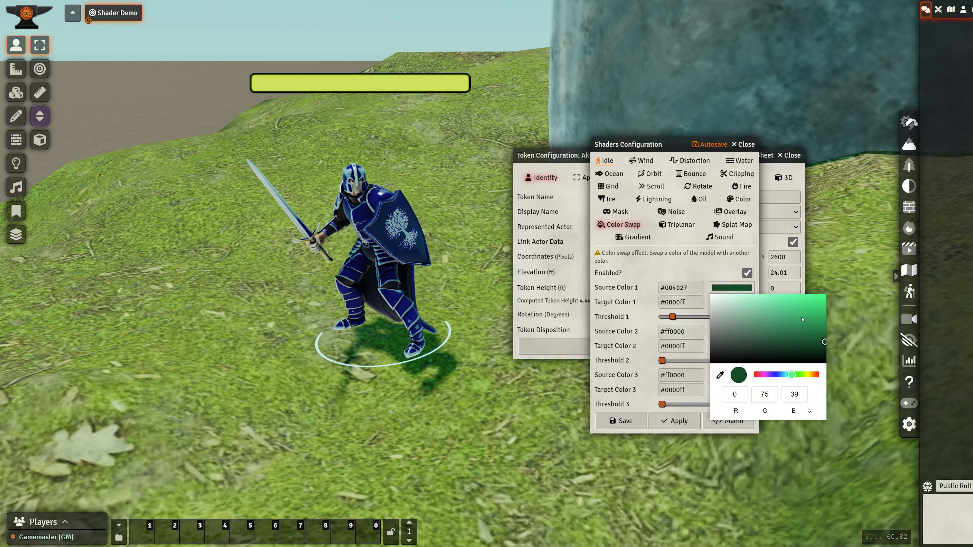
click(814, 308)
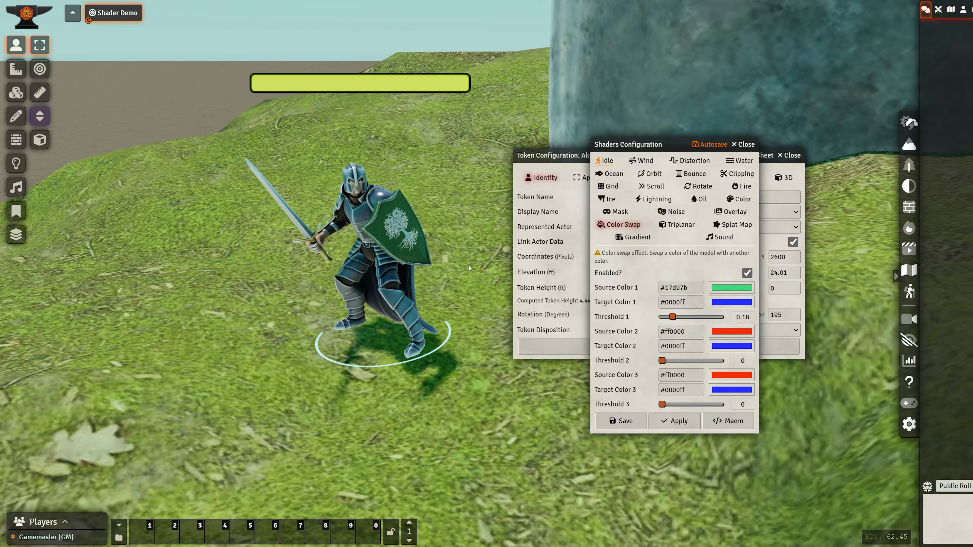
Step: Change the knight's Source Color 1 to the fully saturated green #00ff04
click(719, 287)
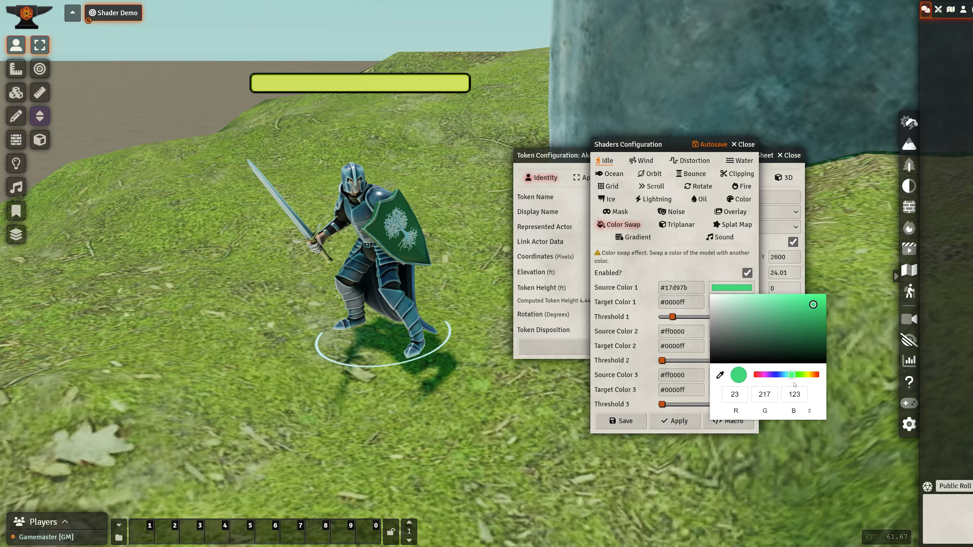
click(799, 375)
drag(814, 304, 825, 294)
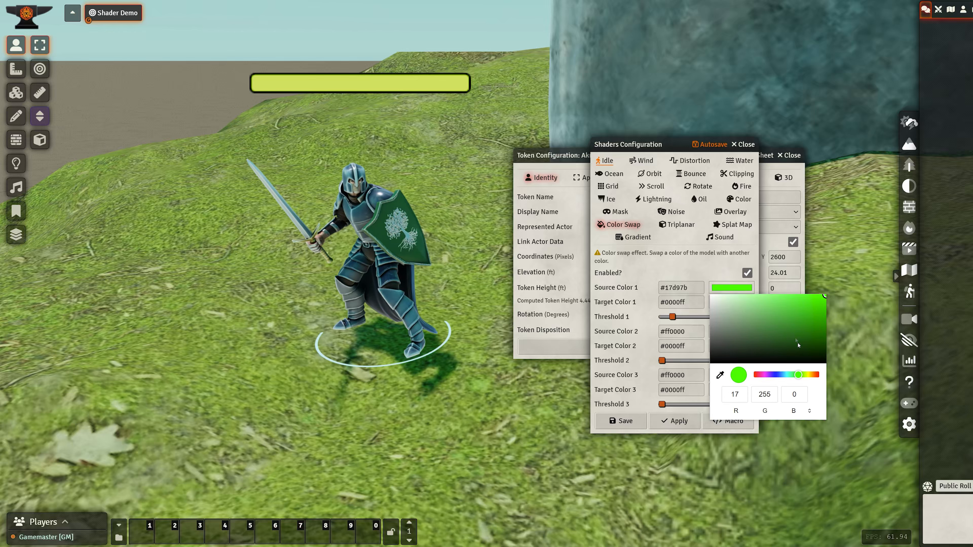
click(797, 373)
click(624, 288)
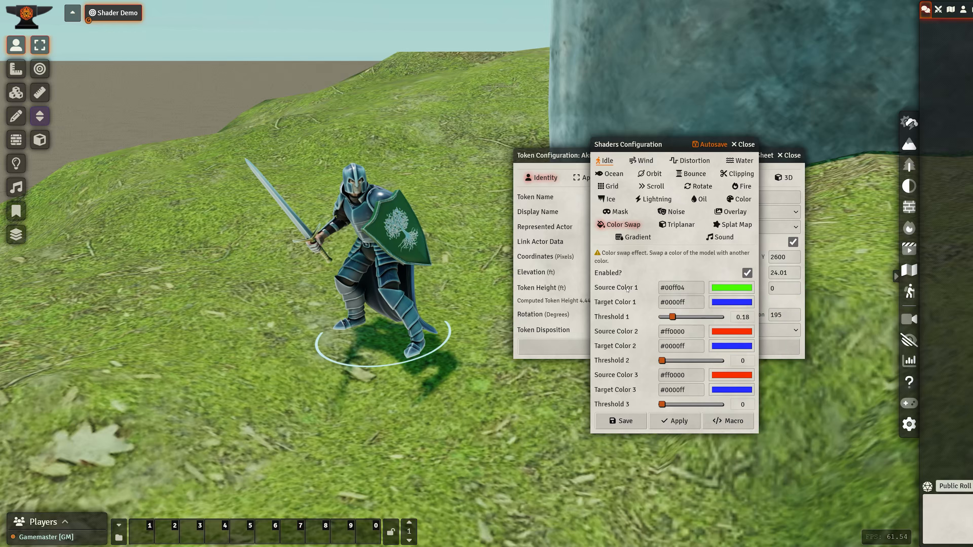
Step: Raise Threshold 1 of the knight's color swap to 0.42 and on to 0.54
drag(673, 317, 682, 319)
scroll(681, 318, up, 20)
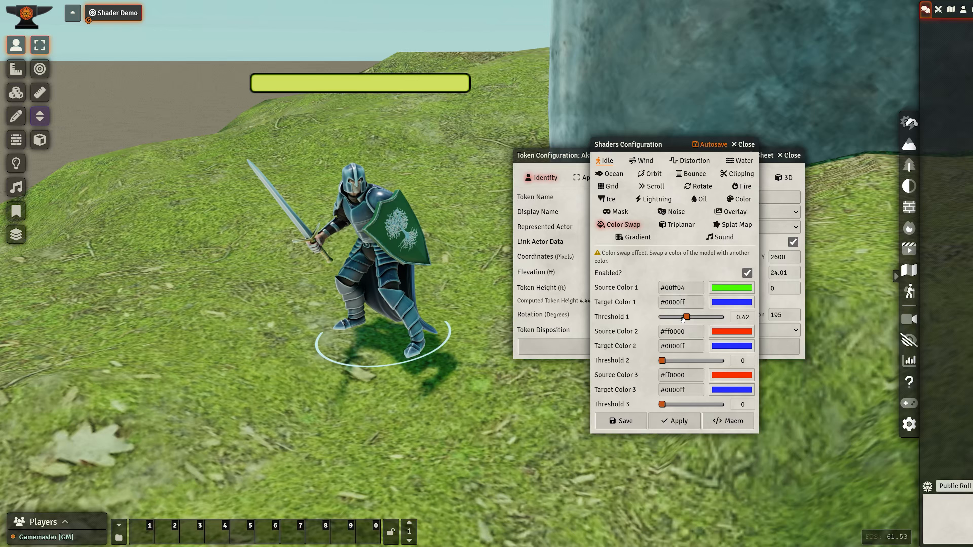
scroll(682, 319, up, 3)
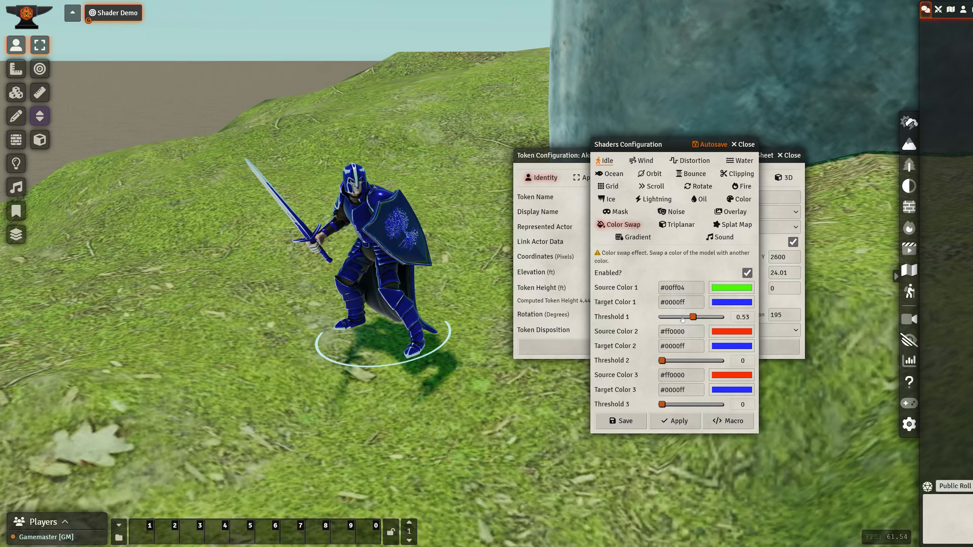
scroll(682, 319, up, 2)
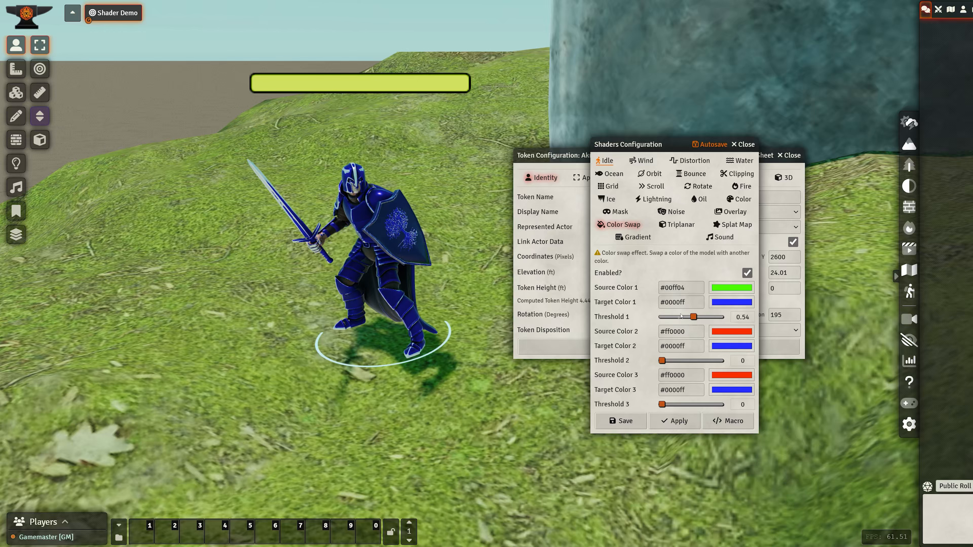
Step: Try progressively darker greens as the knight's Source Color 1: #70f072, #1d911f and #155116
click(734, 285)
click(767, 298)
click(727, 287)
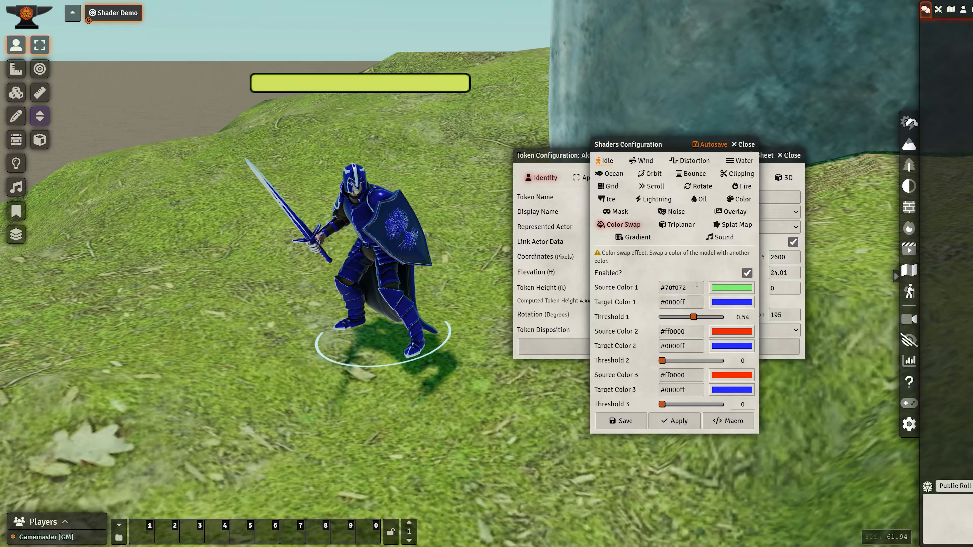
click(726, 287)
click(802, 324)
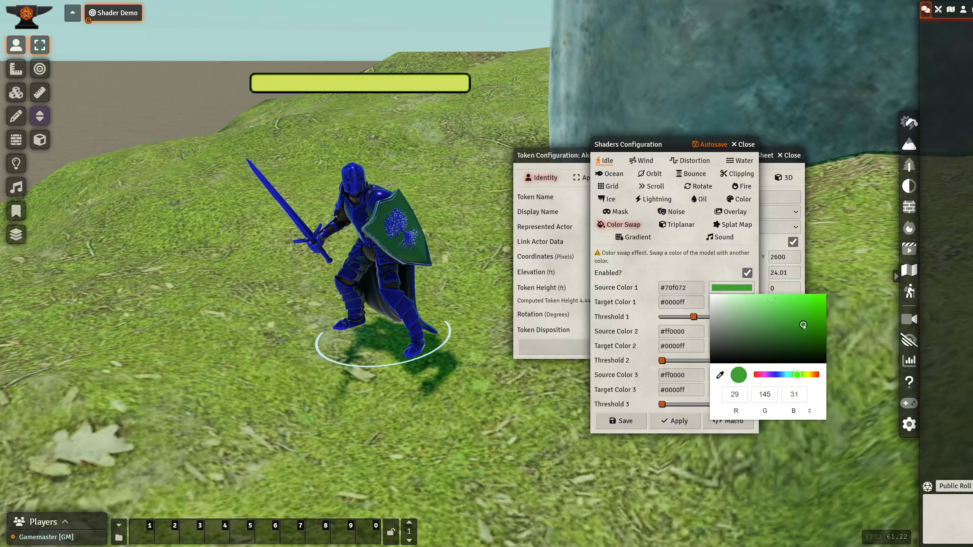
click(728, 287)
click(728, 287)
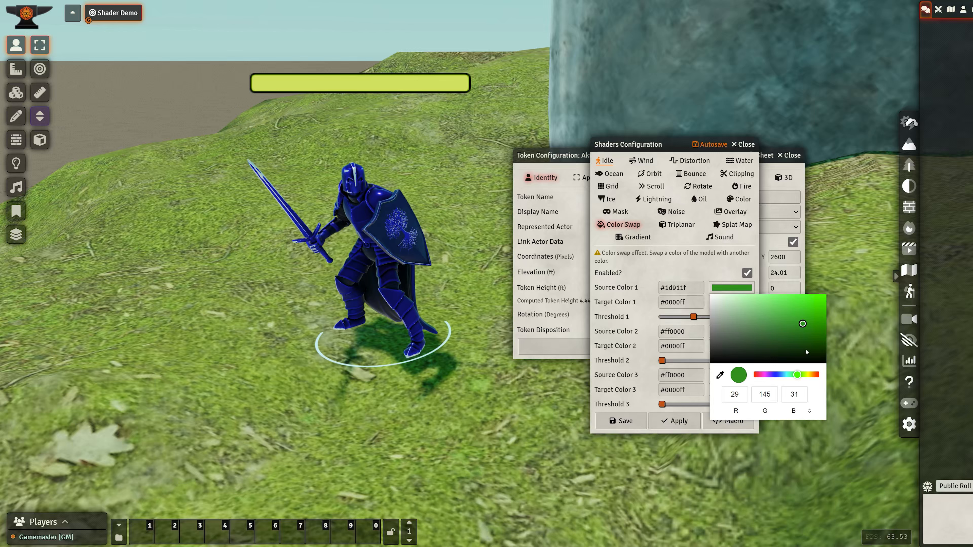
click(794, 341)
click(728, 287)
Step: Try dull, greyish greens as the knight's Source Color 1: #1d3e1e, #2d432e and #4d5b4e
click(728, 287)
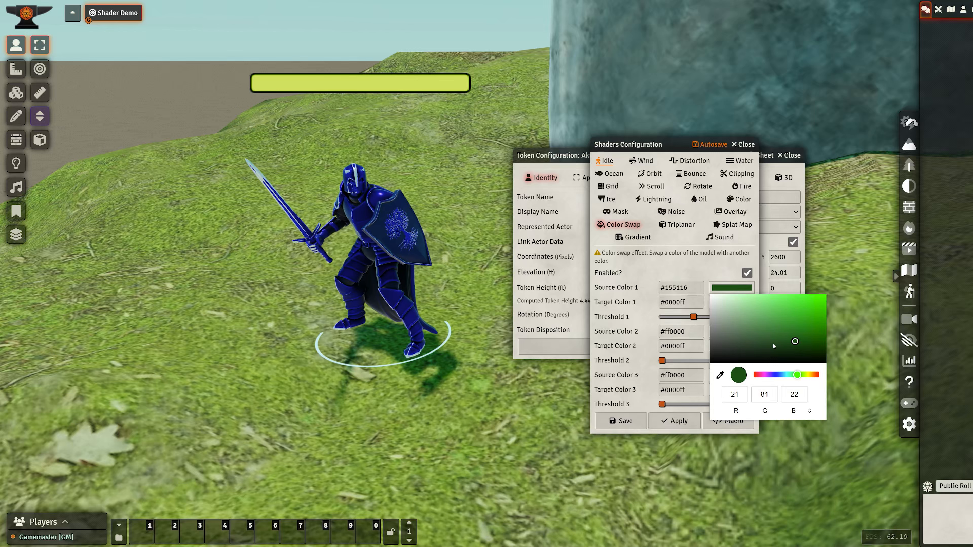
click(773, 346)
click(727, 287)
click(732, 290)
click(748, 345)
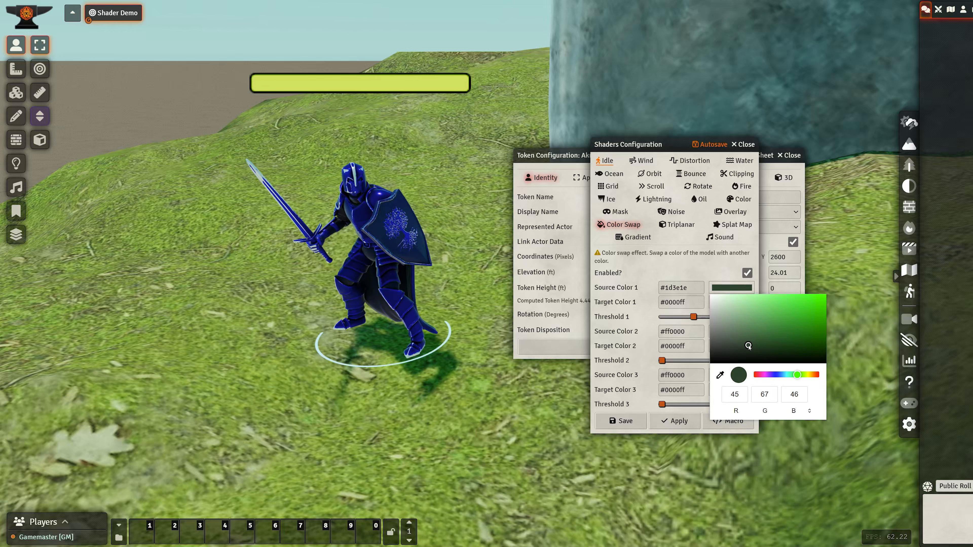
click(732, 287)
click(732, 287)
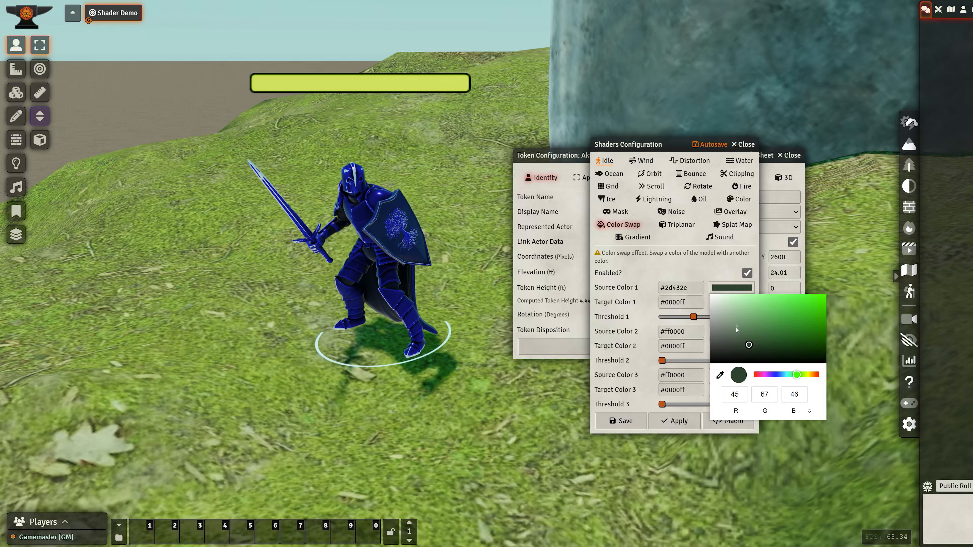
click(728, 339)
click(620, 292)
Step: Set the knight's Source Color 1 to #1ca625, then to the saturated yellow-green #80ff00
click(732, 287)
click(806, 321)
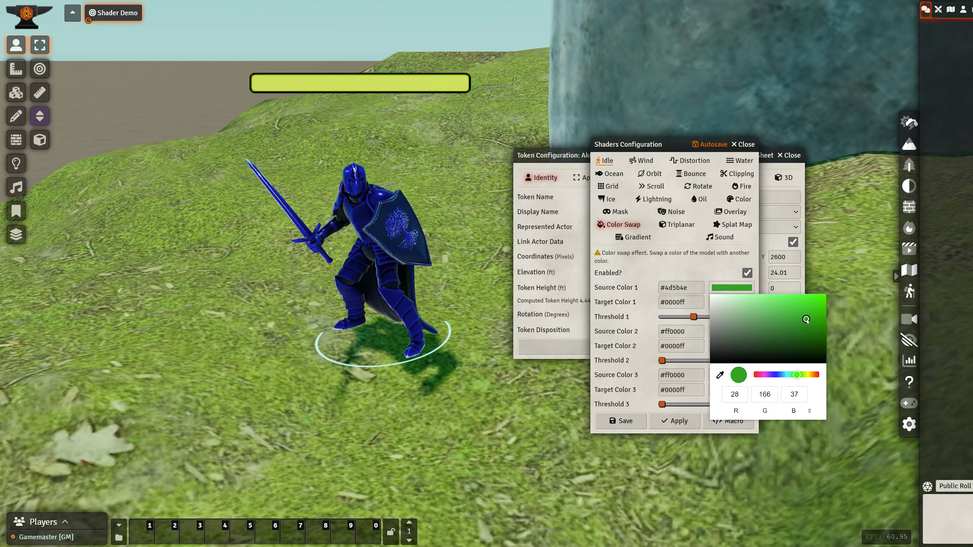
click(732, 288)
click(731, 292)
click(824, 296)
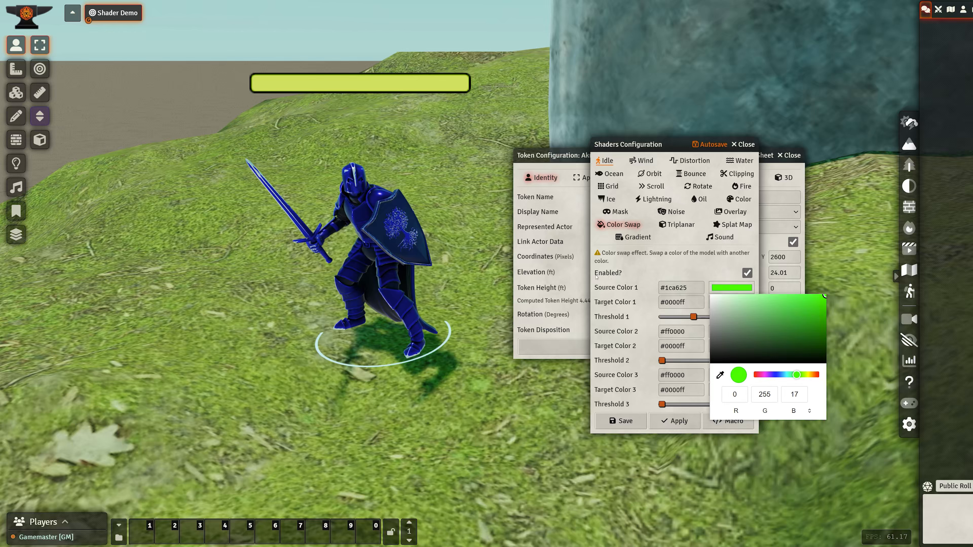
drag(799, 374, 803, 375)
click(712, 323)
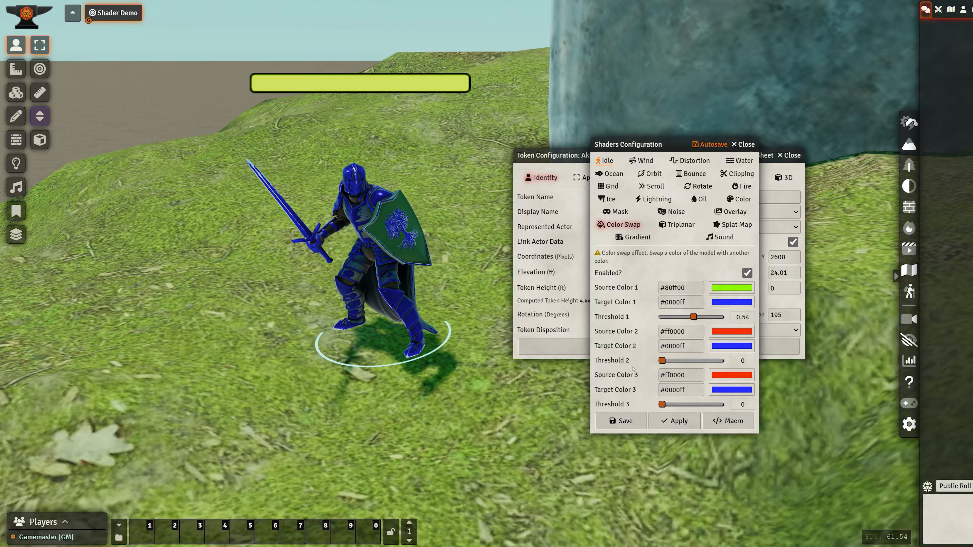
Step: Soften the knight's Source Color 1 to #a3ea5d and #9cbf78, and lower Threshold 1 to 0.19
click(724, 288)
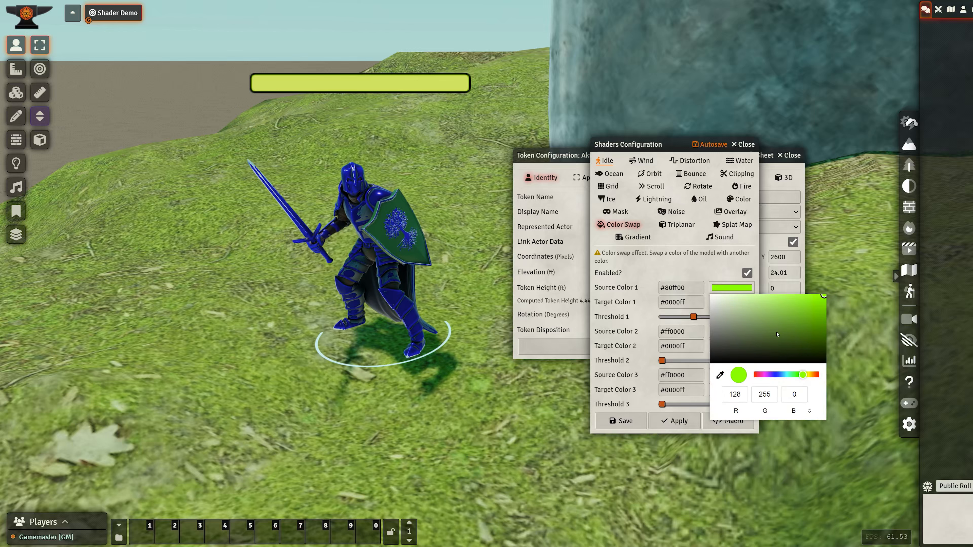
click(779, 301)
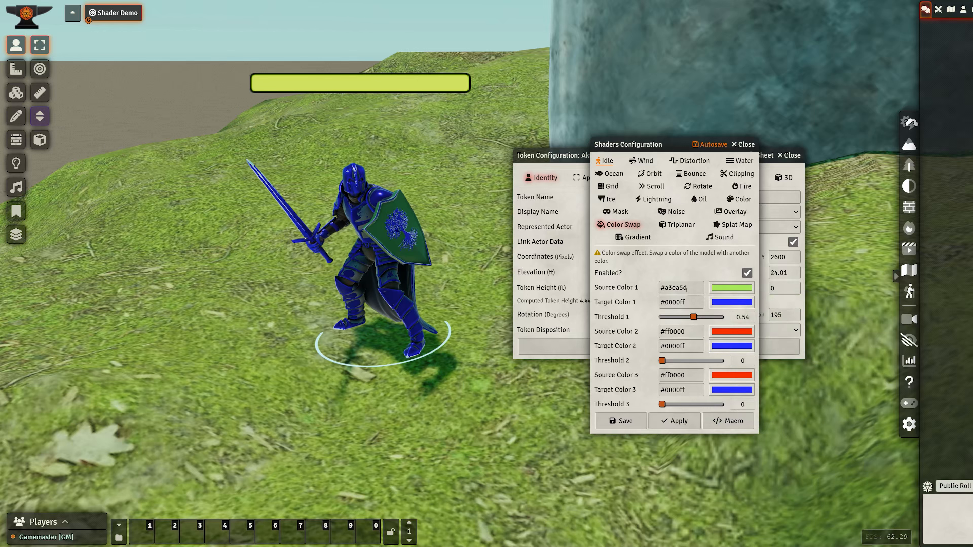
drag(725, 301, 753, 311)
click(696, 308)
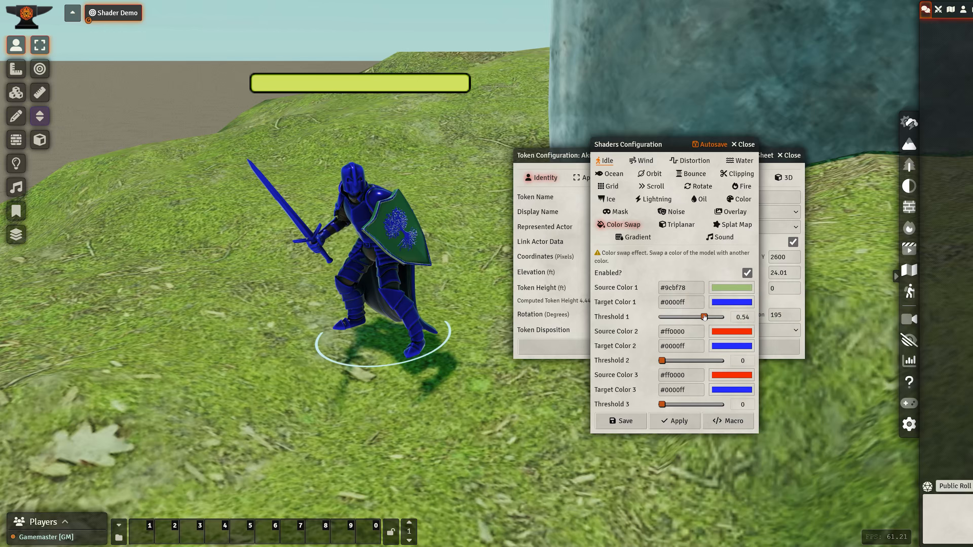
drag(693, 317, 673, 317)
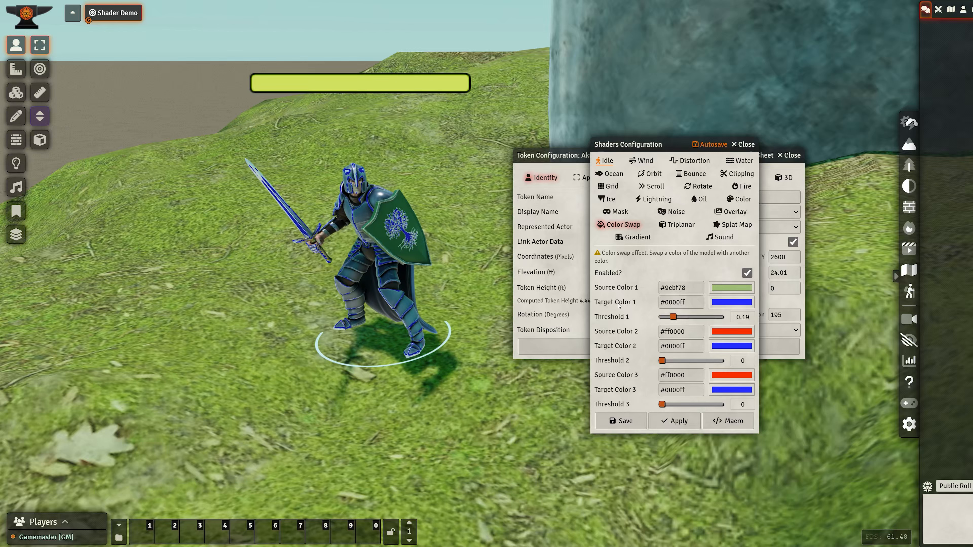
Step: Try the vivid green #75d416 and the dark olive green #527231 as the knight's Source Color 1
click(723, 290)
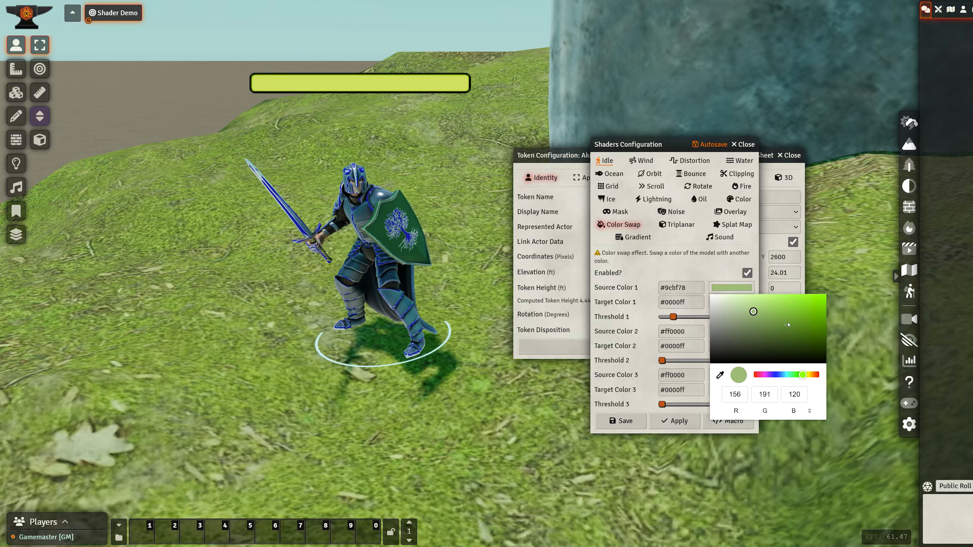
click(814, 306)
click(719, 291)
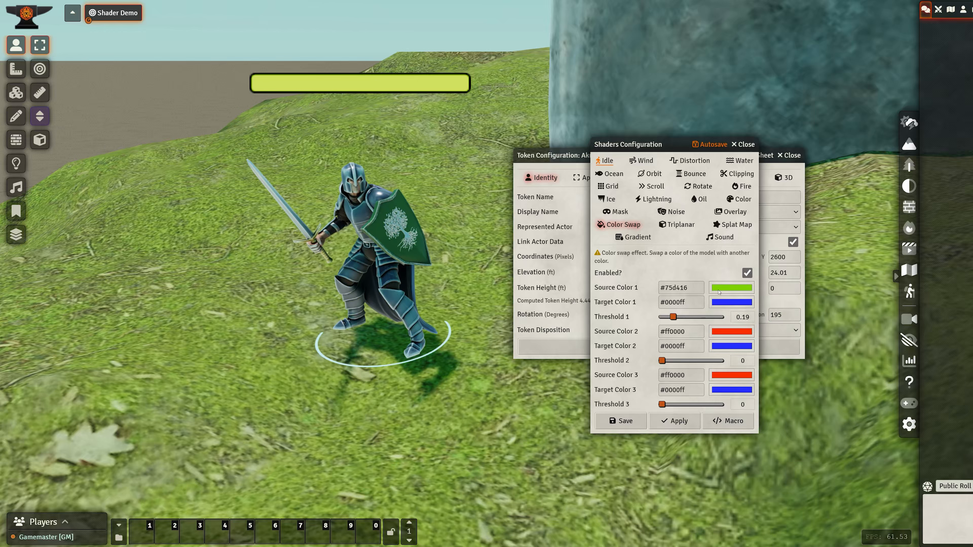
click(719, 291)
click(739, 374)
click(630, 290)
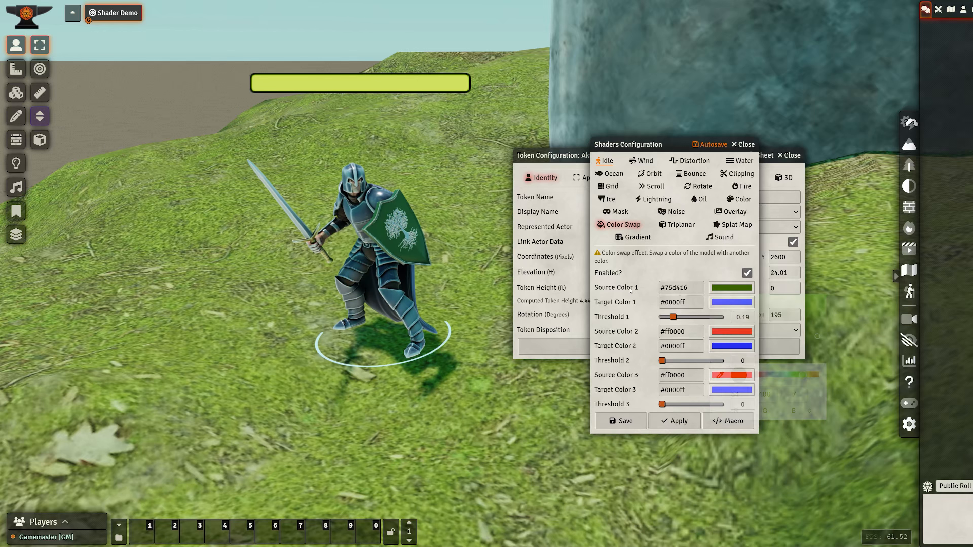
click(731, 287)
click(672, 288)
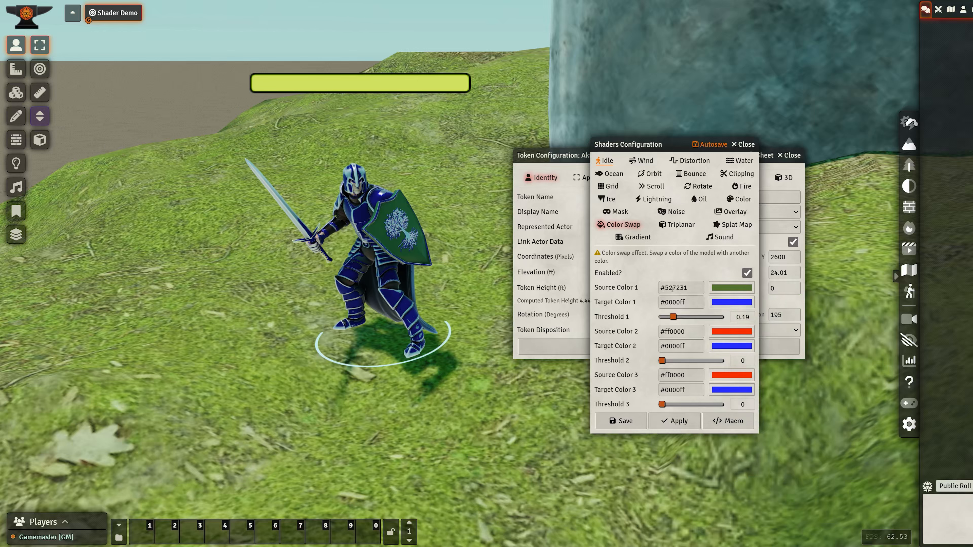
Step: Set the knight's Source Color 1 to #87d33c and finally #80ff00, and close the shader and token configuration
click(731, 288)
click(793, 304)
click(688, 290)
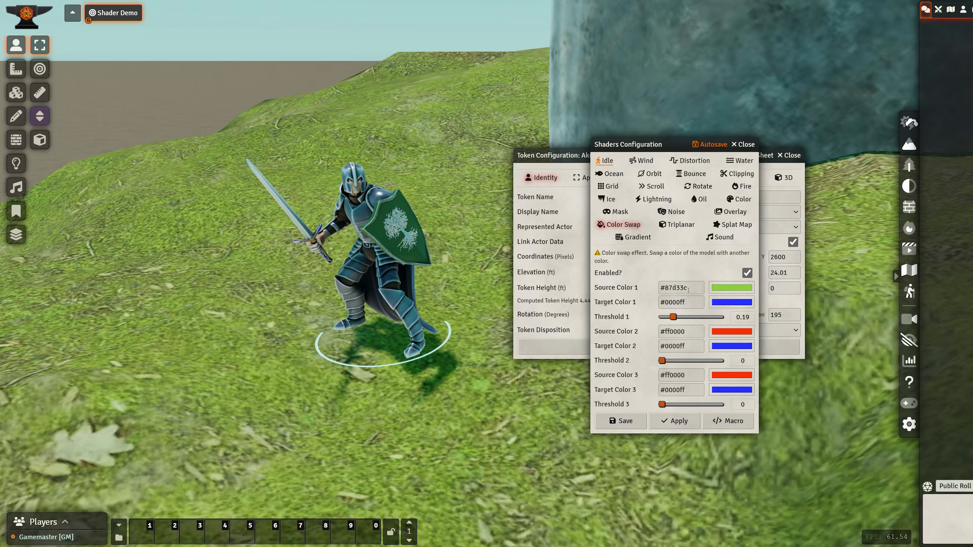
click(730, 292)
click(792, 303)
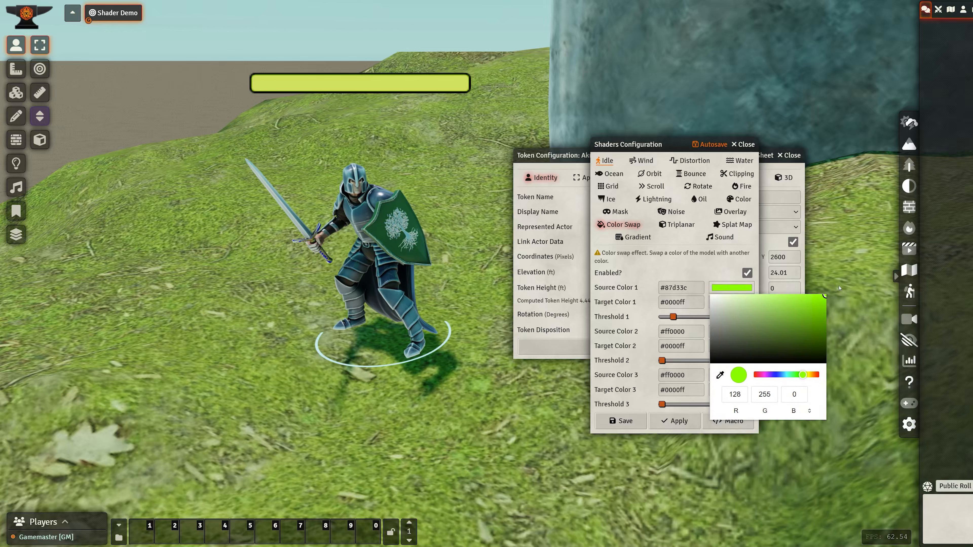
click(645, 253)
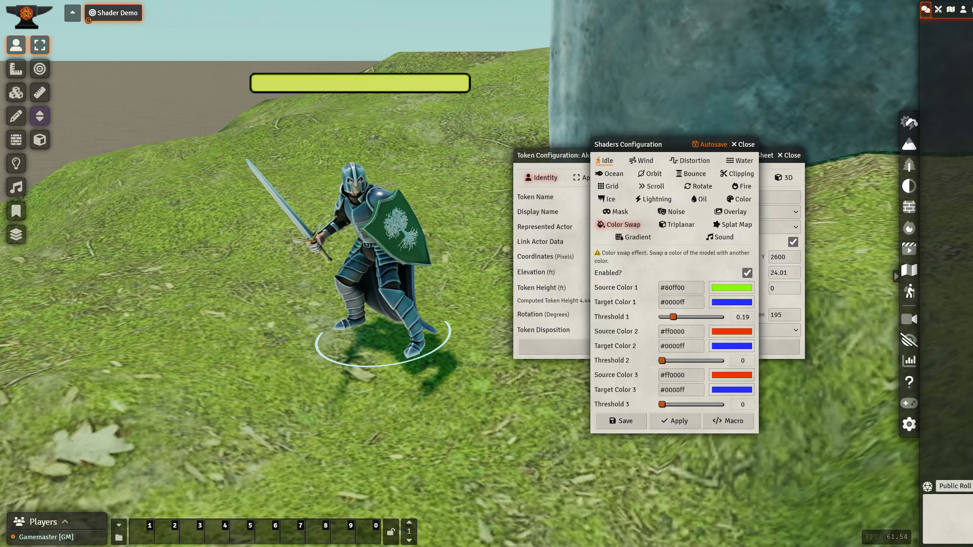
key(Escape)
key(Escape)
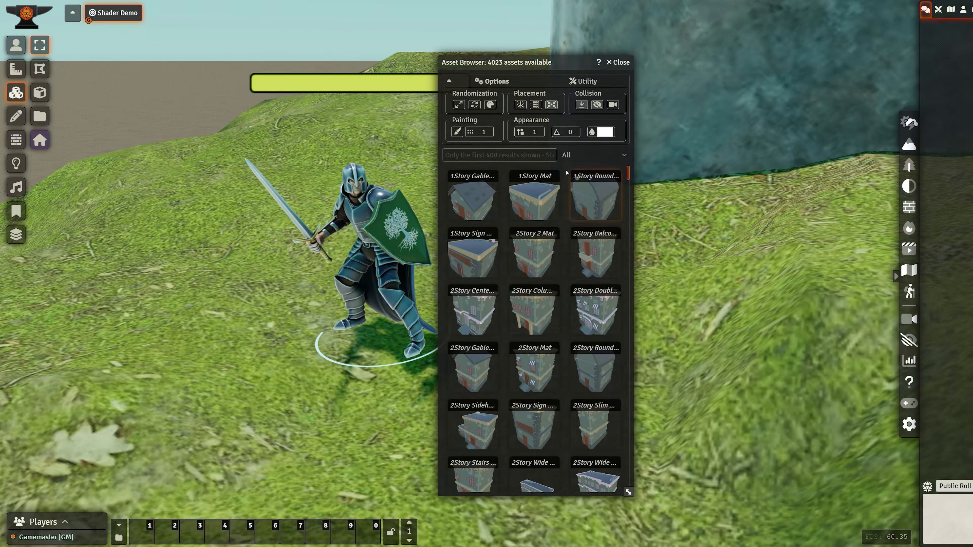
Step: Look through the 3D models in the Asset Browser and view the knight's surrounding terrain from farther away
scroll(546, 293, down, 12)
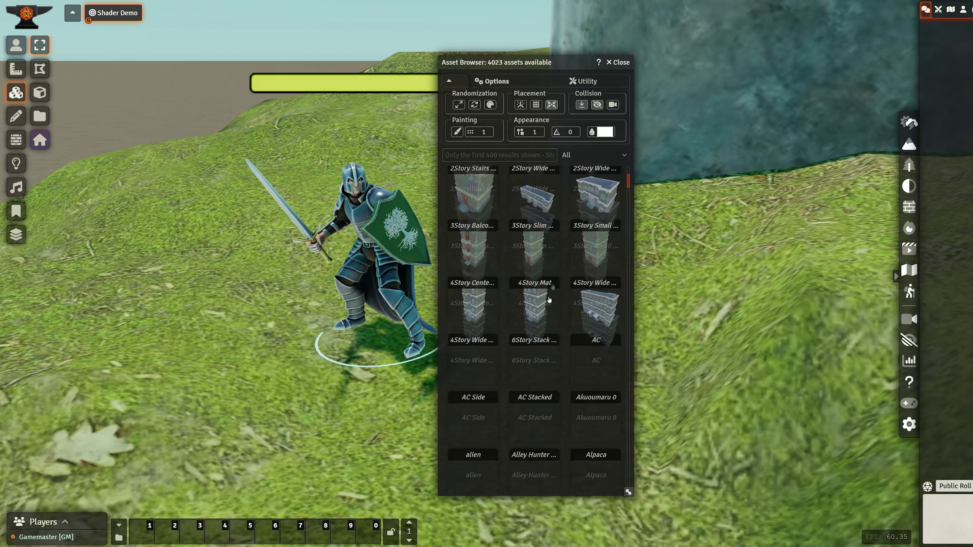
scroll(536, 348, down, 15)
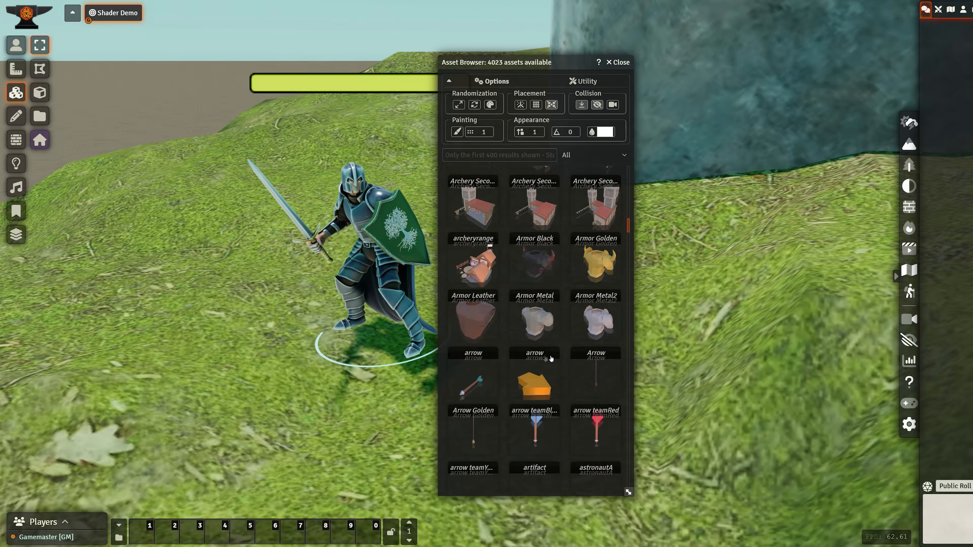
scroll(571, 362, down, 5)
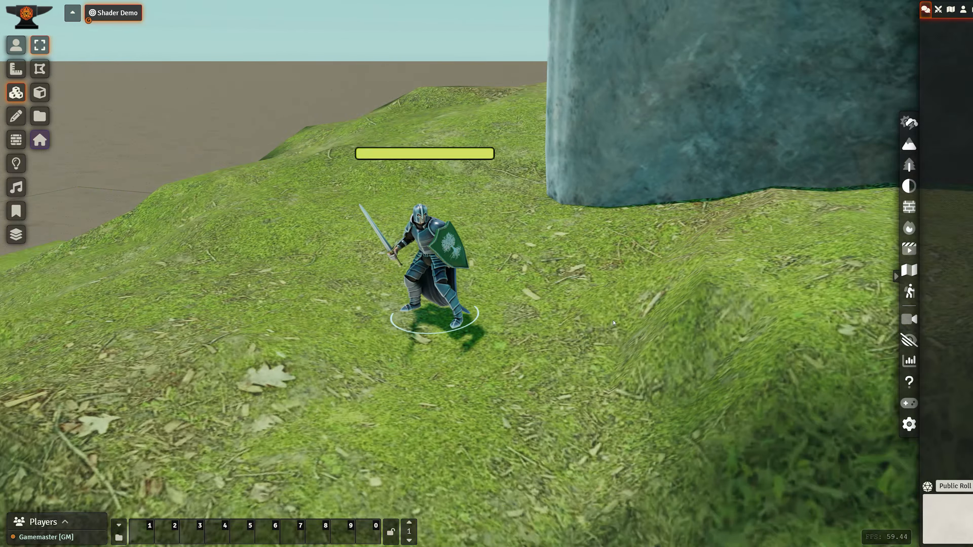
scroll(613, 323, down, 5)
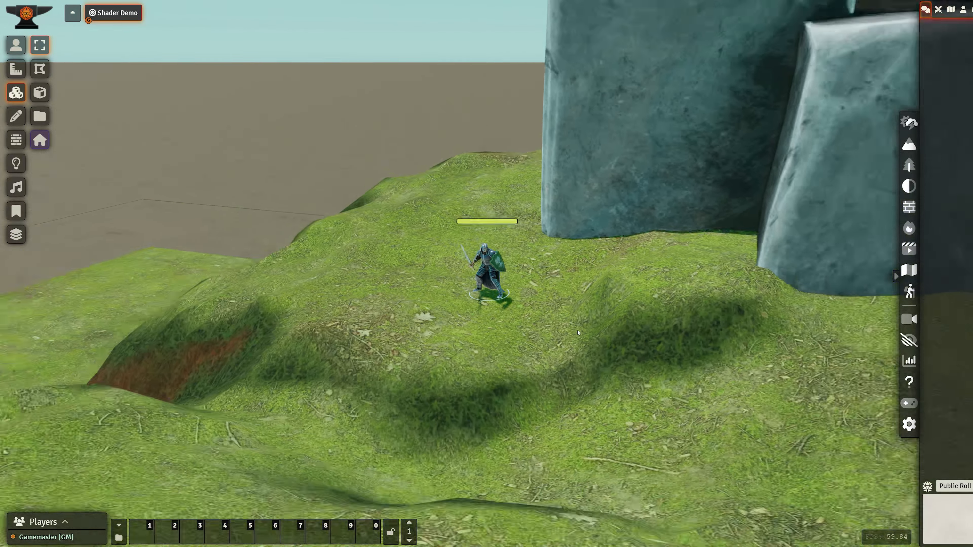
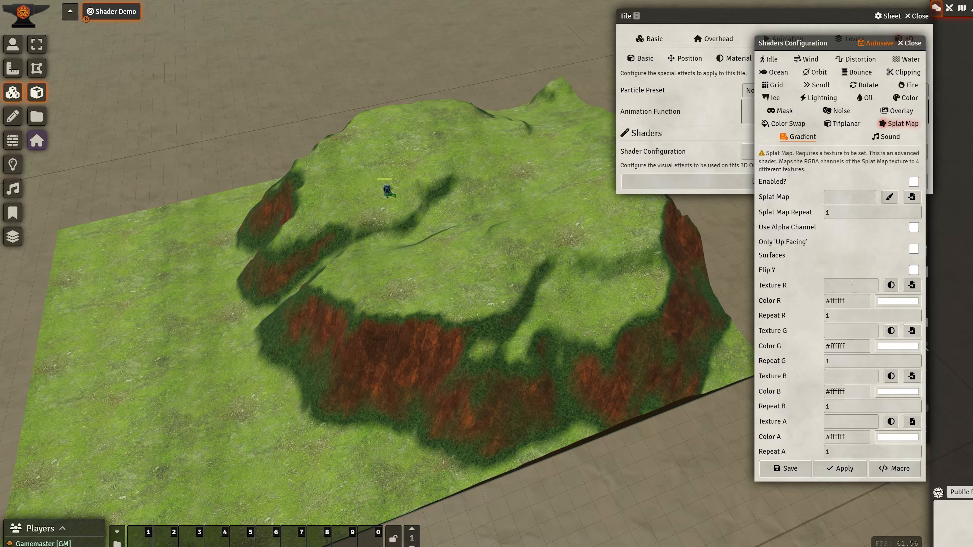
Step: Search the materials for "grass" and assign Grass 05 as the Splat Map's Texture R
click(891, 285)
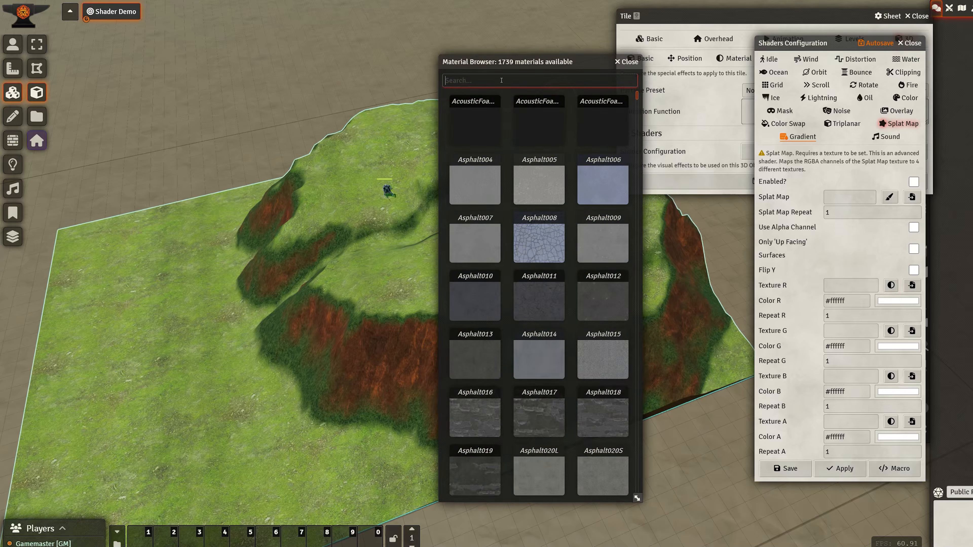
text(gr)
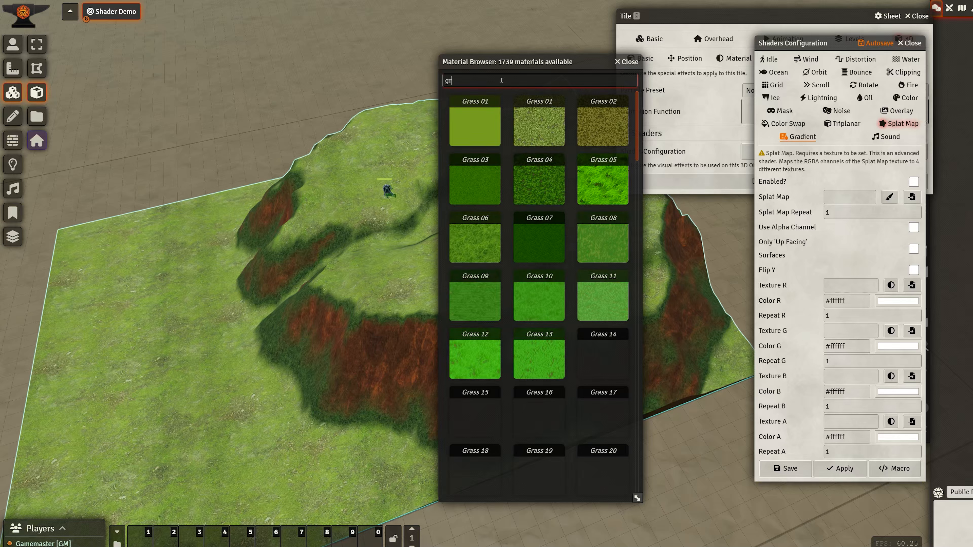
text(ass)
click(593, 196)
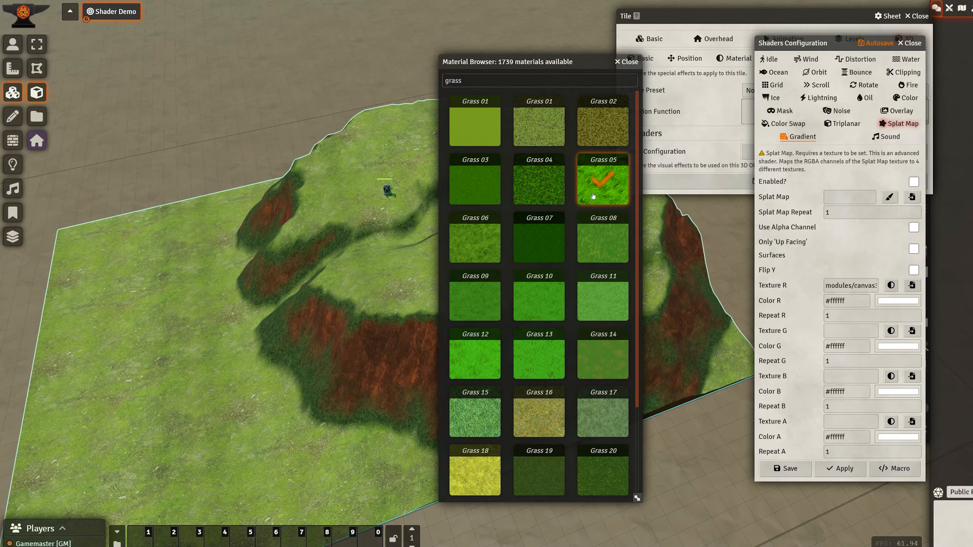
click(627, 61)
Step: Search the materials for "snow" and assign Snow 08 as the Splat Map's Texture G
click(891, 330)
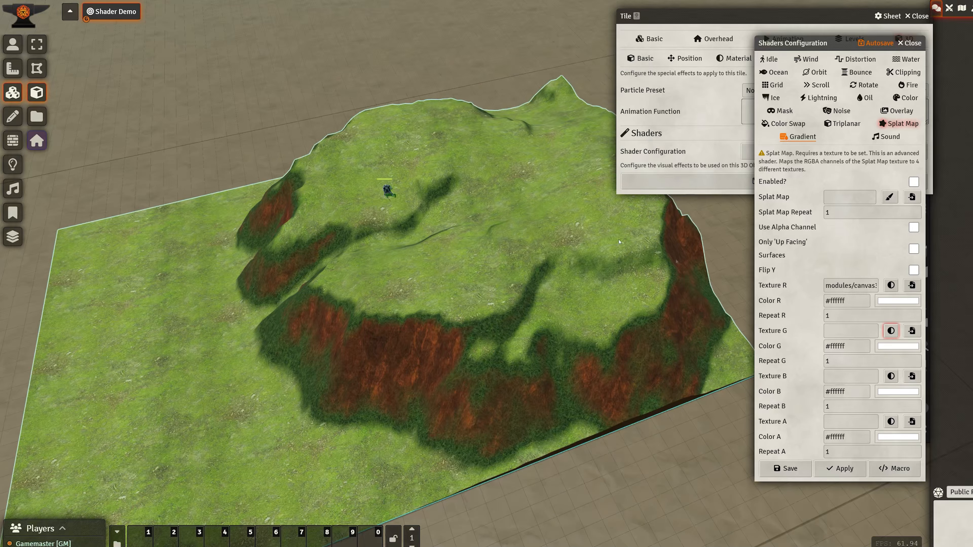
text(snow)
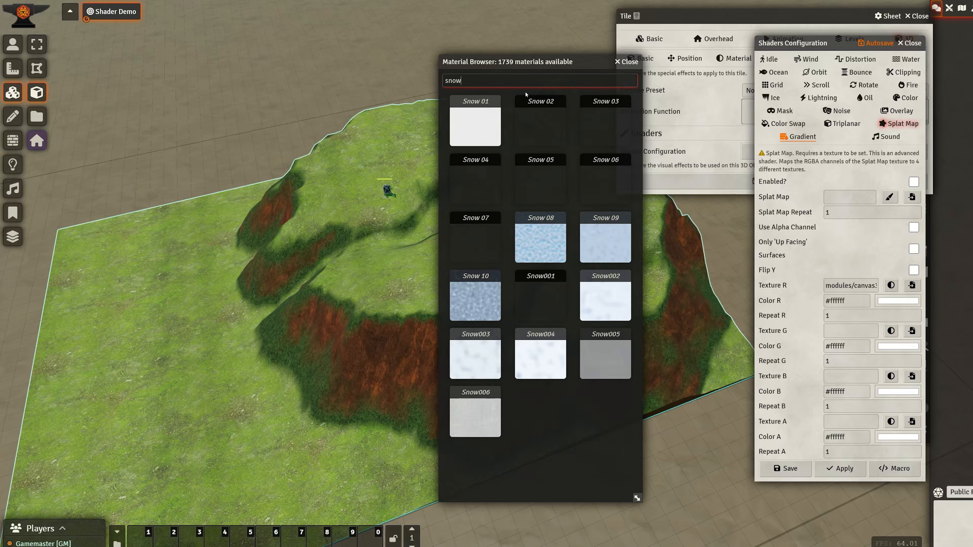
click(540, 240)
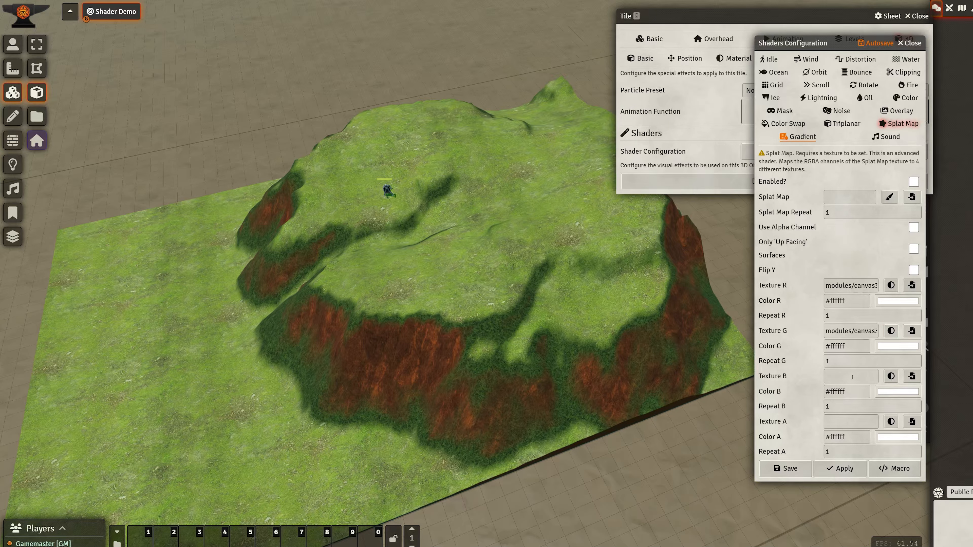
Step: Search the materials for "brick" and assign Bricks 06 as the Splat Map's Texture B
click(891, 377)
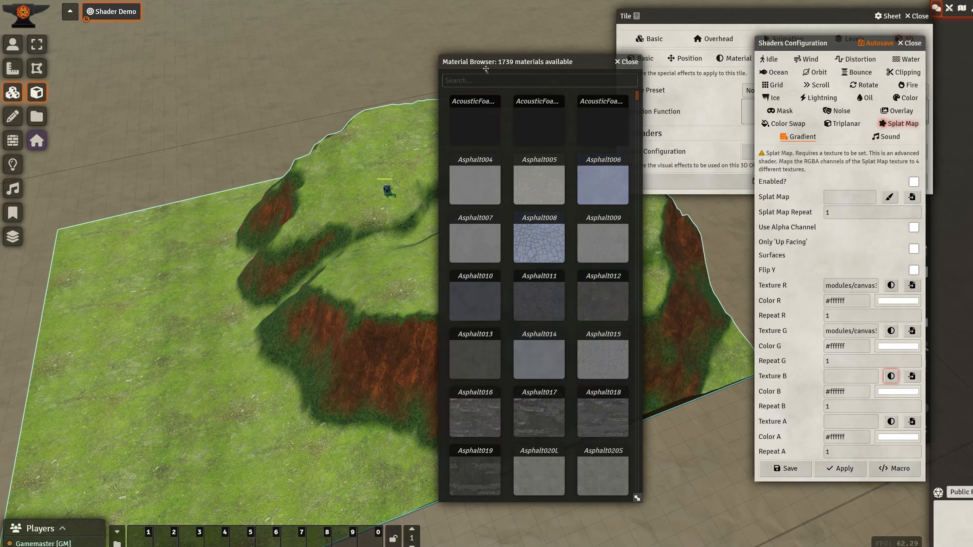
scroll(525, 314, down, 3)
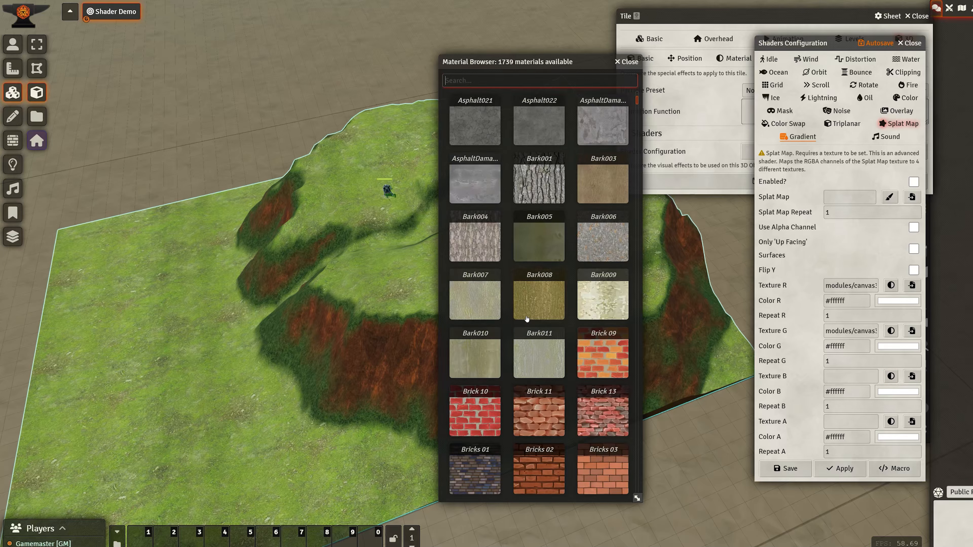
text(brick)
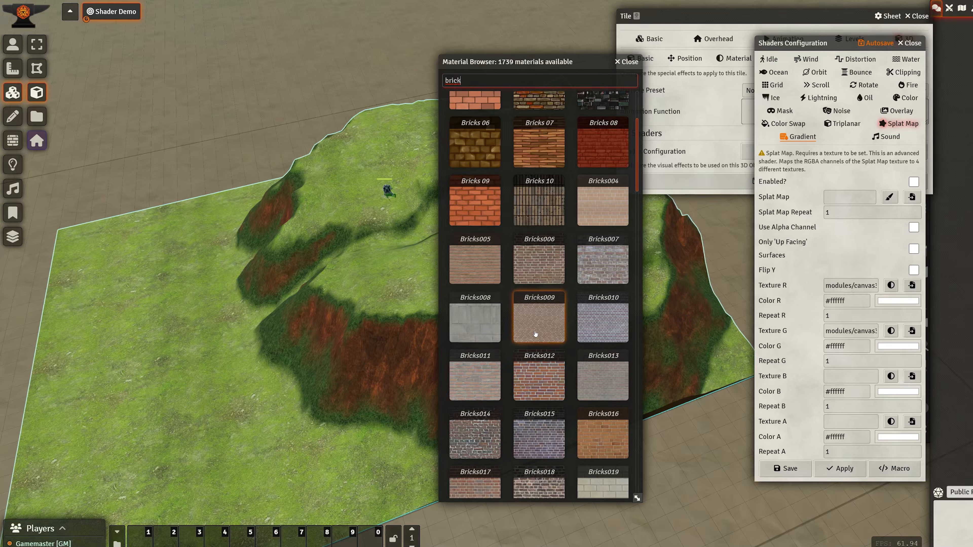
scroll(534, 333, up, 4)
click(494, 287)
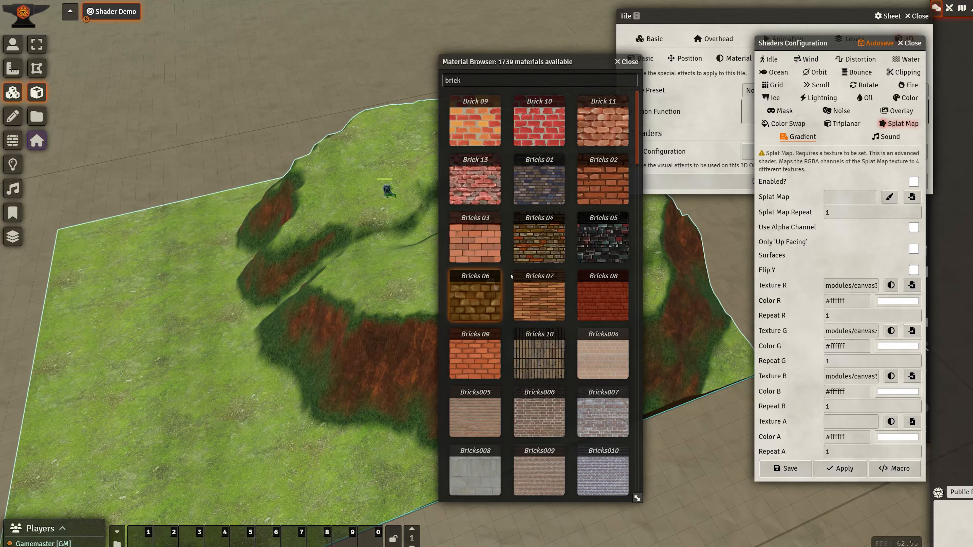
click(627, 62)
Step: Set the Splat Map's Repeat B, Repeat G and Repeat R to 10
click(842, 407)
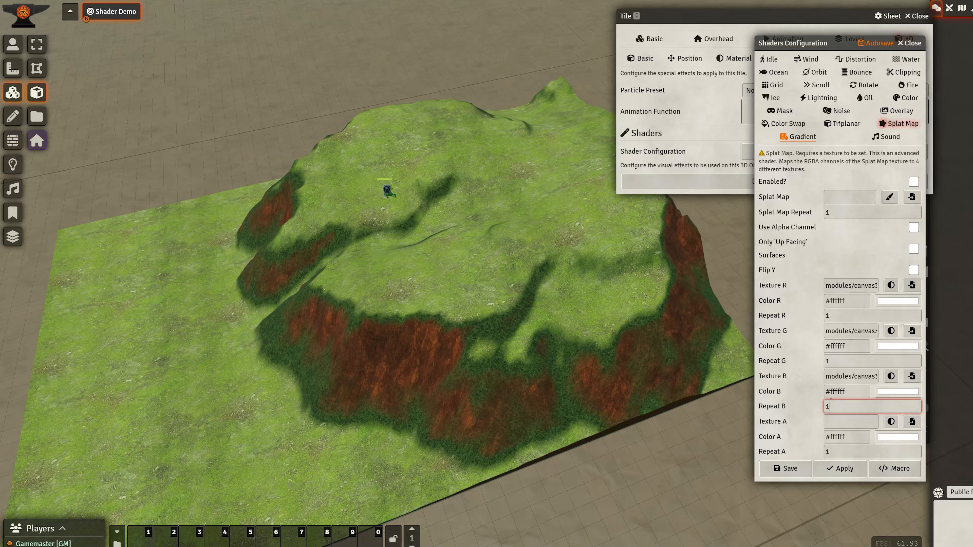
text(0)
click(839, 361)
text(0)
click(838, 316)
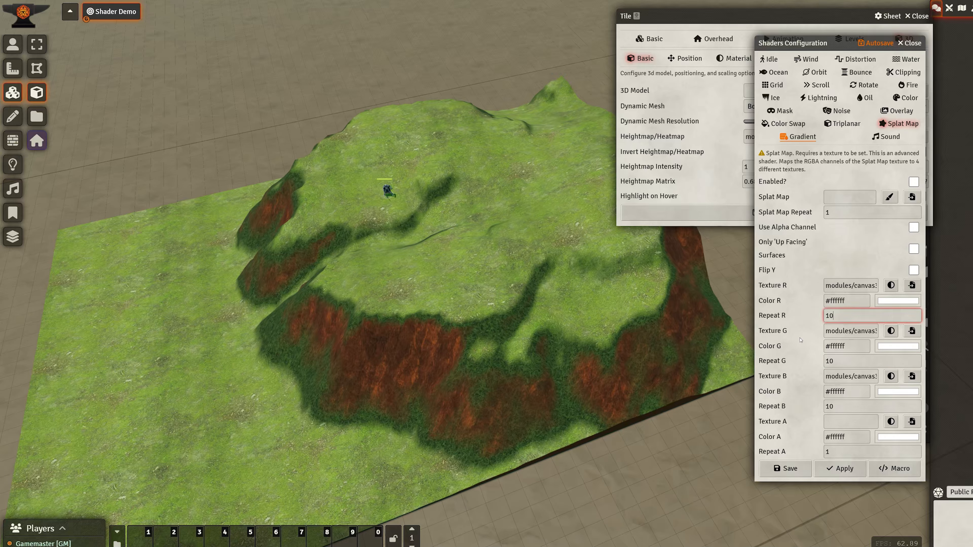
text(0)
Step: Review the material paths and repeat settings assigned to the Splat Map's R, G and B textures
click(832, 285)
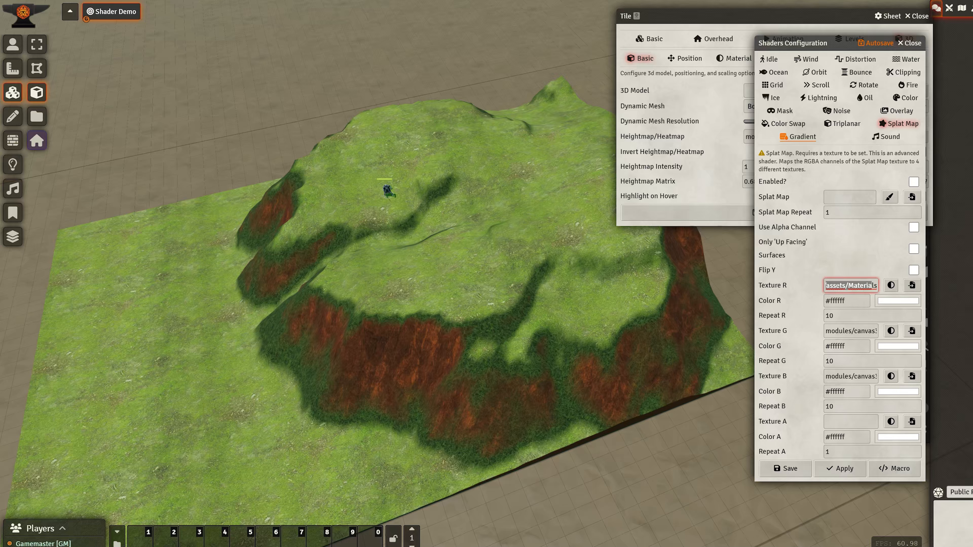
drag(851, 285, 913, 286)
click(848, 286)
double_click(842, 319)
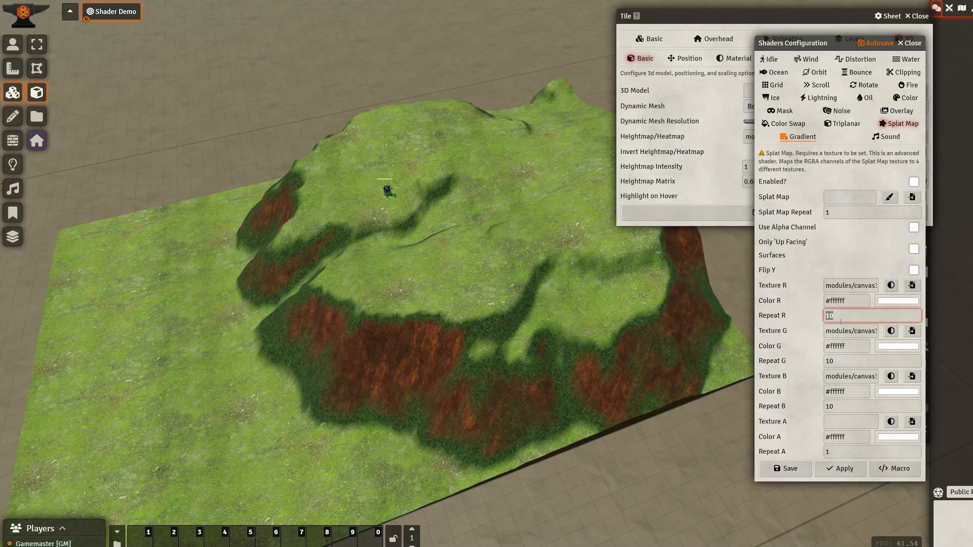
click(852, 303)
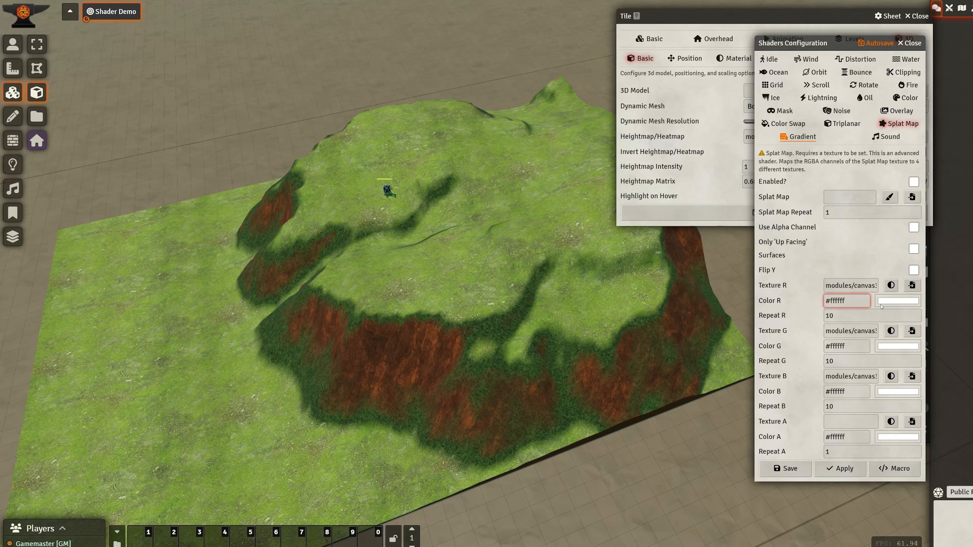
drag(835, 329, 892, 331)
click(854, 330)
drag(843, 376, 892, 376)
click(875, 376)
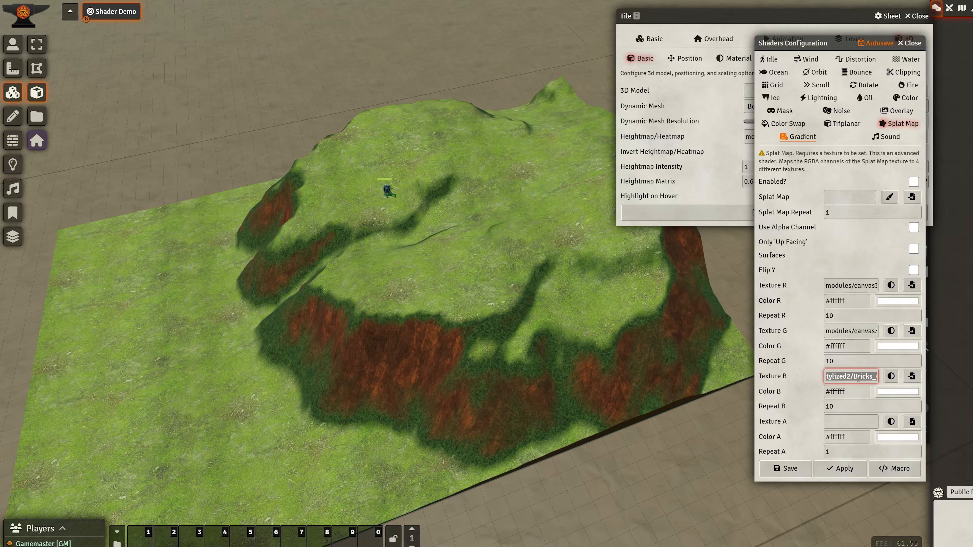
click(857, 376)
click(804, 312)
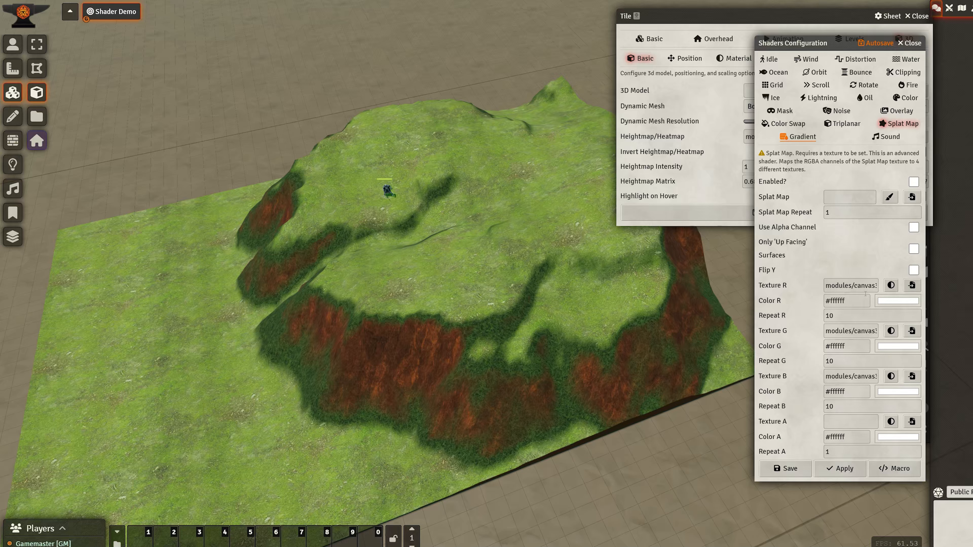
Step: Turn on Flip Y, enable the Splat Map shader, and open its map painter beside the terrain
click(913, 270)
click(912, 183)
click(889, 197)
drag(524, 124, 813, 56)
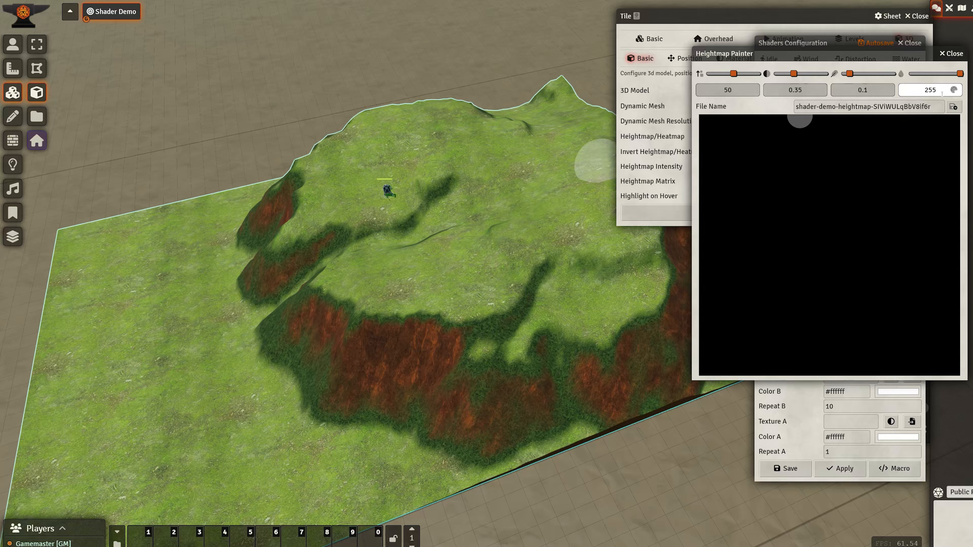
Step: Paint a red-channel grass patch around the knight and a green-channel snow patch on the plateau next to it
click(954, 90)
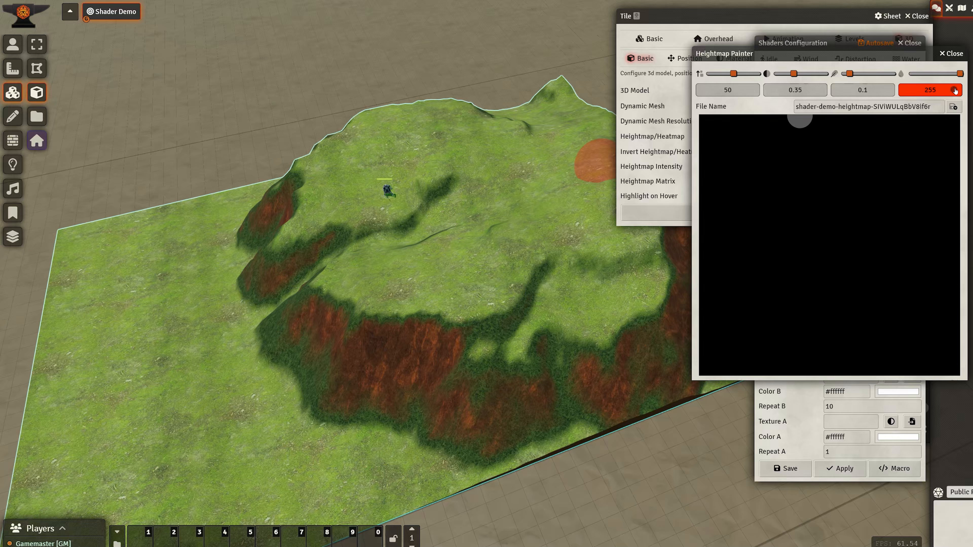
click(954, 90)
click(954, 90)
click(955, 90)
click(954, 90)
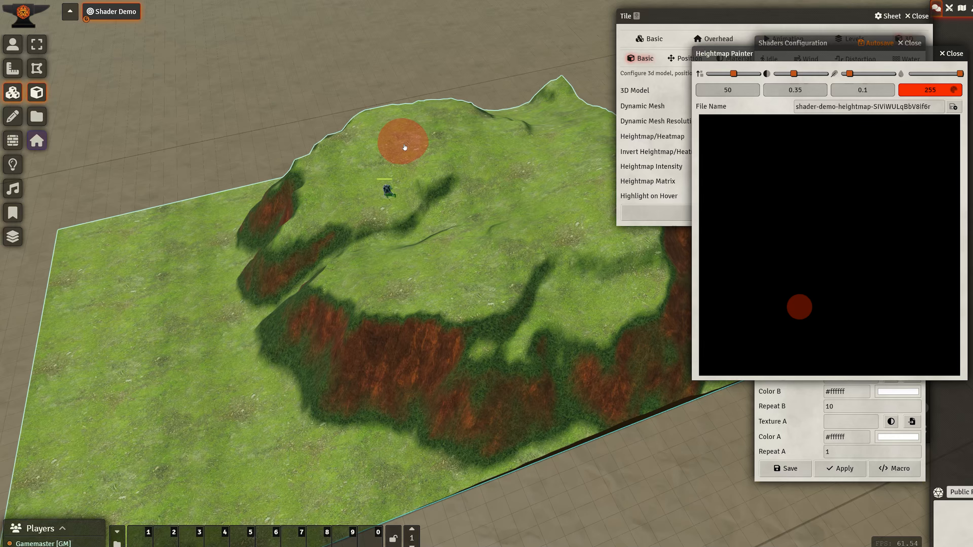
mouse_move(405, 147)
mouse_down()
mouse_move(458, 143)
mouse_move(412, 152)
mouse_move(462, 164)
mouse_move(374, 145)
mouse_move(452, 136)
mouse_move(370, 157)
mouse_move(404, 177)
mouse_move(402, 157)
mouse_move(383, 196)
mouse_move(349, 209)
mouse_move(323, 196)
mouse_move(363, 148)
mouse_up()
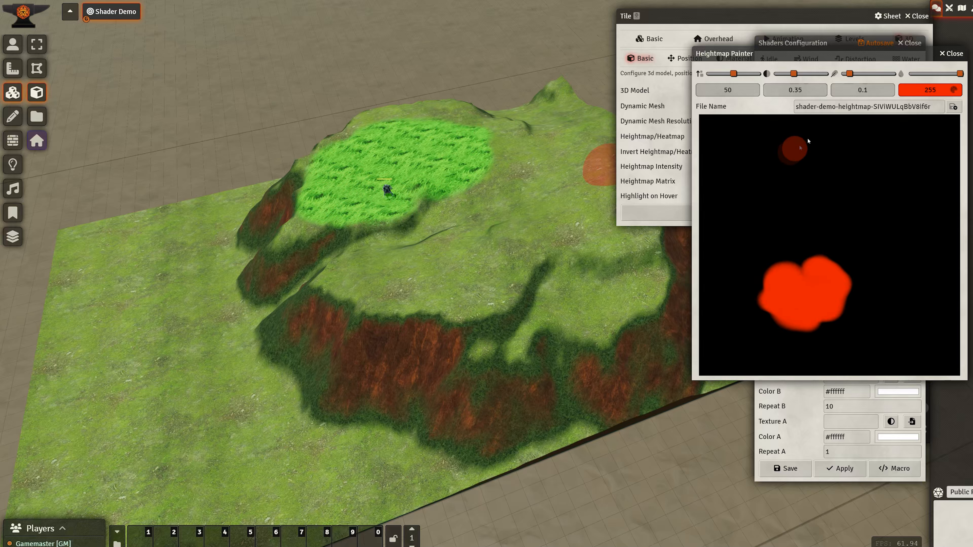
click(955, 89)
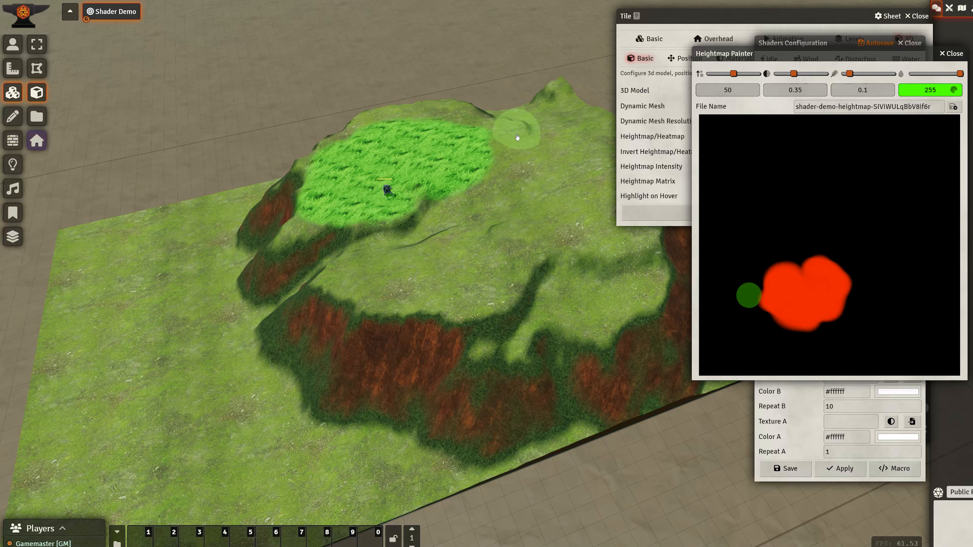
mouse_move(518, 134)
mouse_down()
mouse_move(530, 177)
mouse_move(517, 146)
mouse_move(498, 207)
mouse_move(563, 161)
mouse_move(537, 202)
mouse_move(566, 213)
mouse_move(579, 136)
mouse_move(604, 151)
mouse_up()
Step: Paint blue-channel brick roads, one from the plateau down to the terrain's edge and one crossing it on the lower ground
click(953, 90)
mouse_move(458, 239)
mouse_down()
mouse_move(402, 254)
mouse_move(391, 270)
mouse_move(456, 297)
mouse_move(481, 263)
mouse_move(543, 290)
mouse_move(390, 282)
mouse_move(285, 373)
mouse_move(176, 395)
mouse_move(19, 384)
mouse_up()
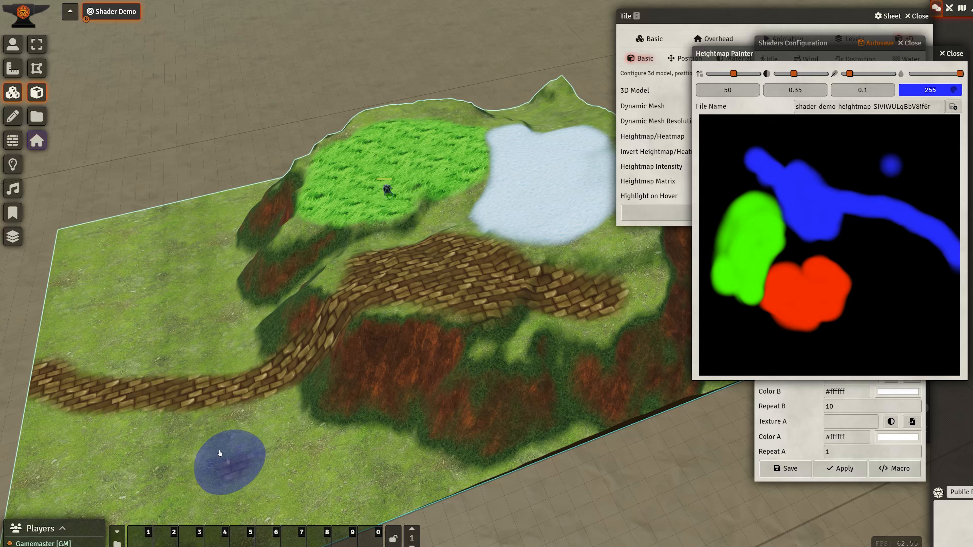
mouse_move(237, 463)
mouse_down()
mouse_move(152, 217)
mouse_move(191, 298)
mouse_move(196, 430)
mouse_move(169, 272)
mouse_move(181, 311)
mouse_move(296, 497)
mouse_move(199, 375)
mouse_move(154, 225)
mouse_up()
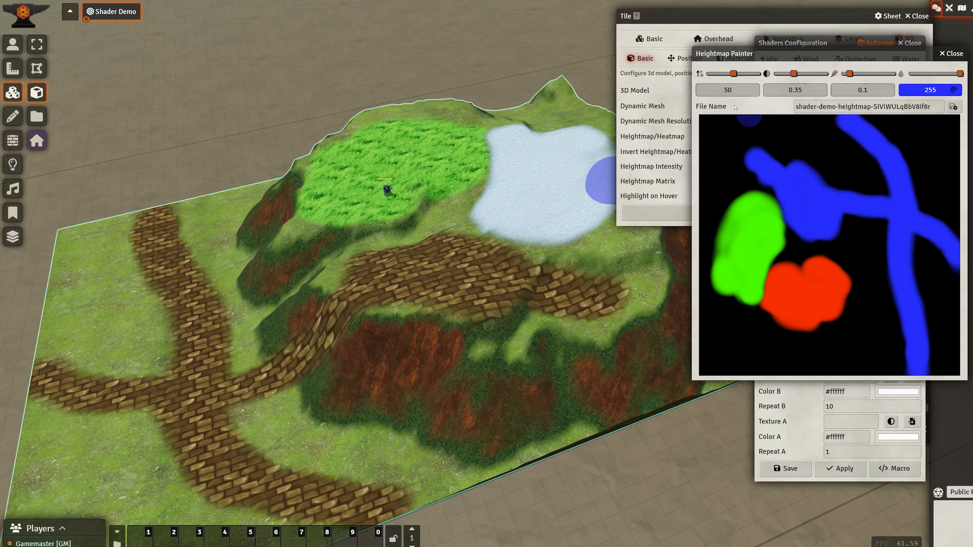
Step: Set the brush size to 26.1, opacity to 1 and hardness to 1, painting brick strokes beside the lower road and a separate patch
click(717, 74)
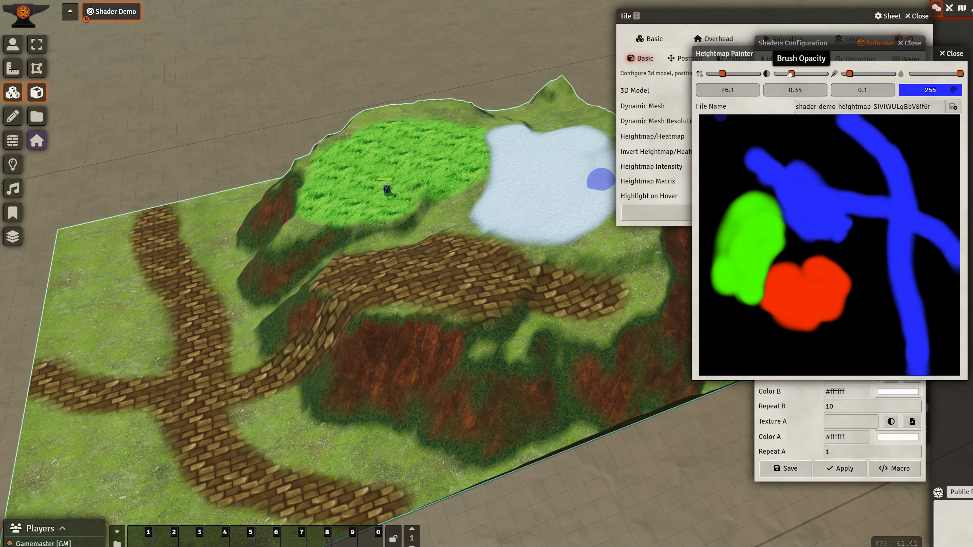
drag(793, 73, 828, 74)
drag(280, 430, 417, 477)
drag(850, 74, 893, 74)
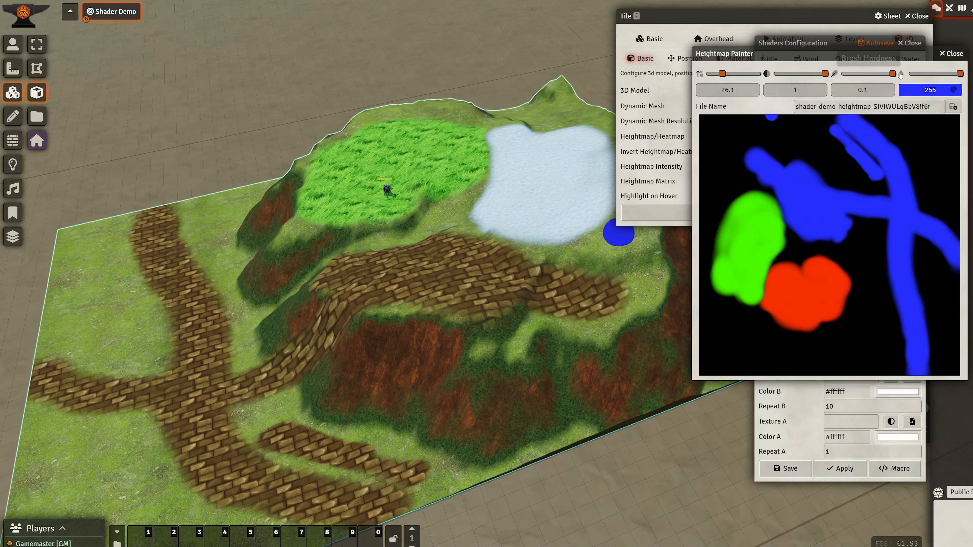
mouse_move(144, 313)
mouse_down()
mouse_move(131, 337)
mouse_move(98, 338)
mouse_up()
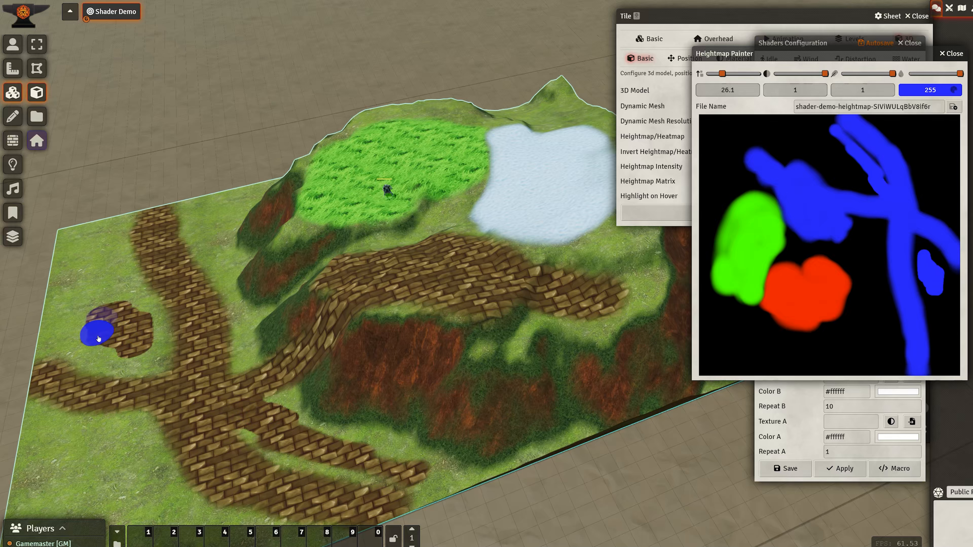
Step: Set hardness to 0.47, opacity to 0.4 and blue intensity to 101, and paint over the crossing road's upper stretch
click(867, 74)
click(796, 74)
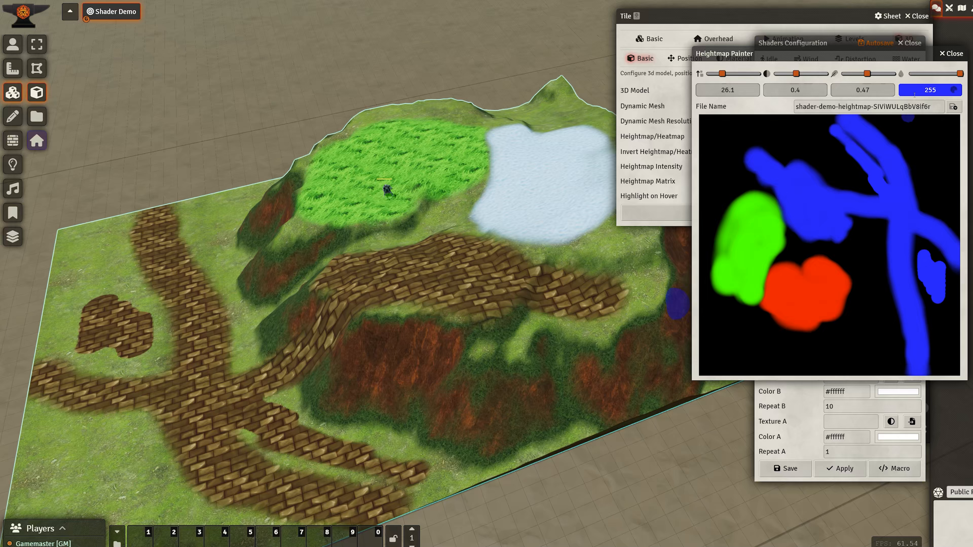
click(933, 75)
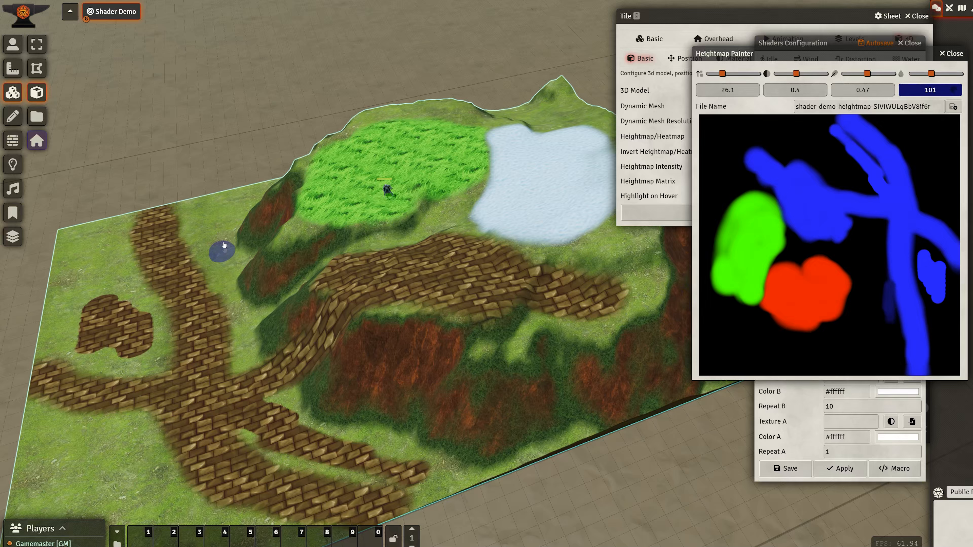
drag(220, 244, 247, 274)
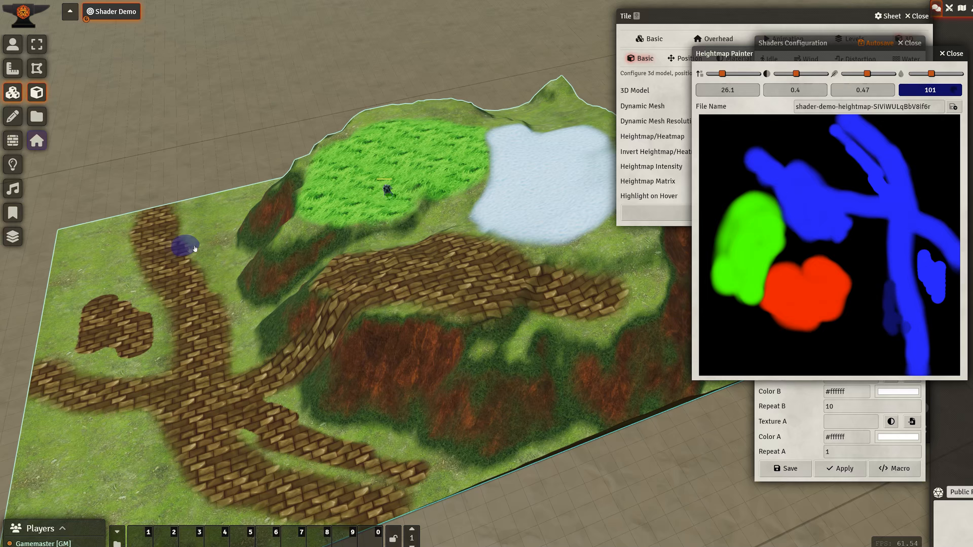
drag(242, 325, 230, 300)
mouse_move(205, 263)
mouse_down()
mouse_move(217, 347)
mouse_move(202, 255)
mouse_move(202, 341)
mouse_up()
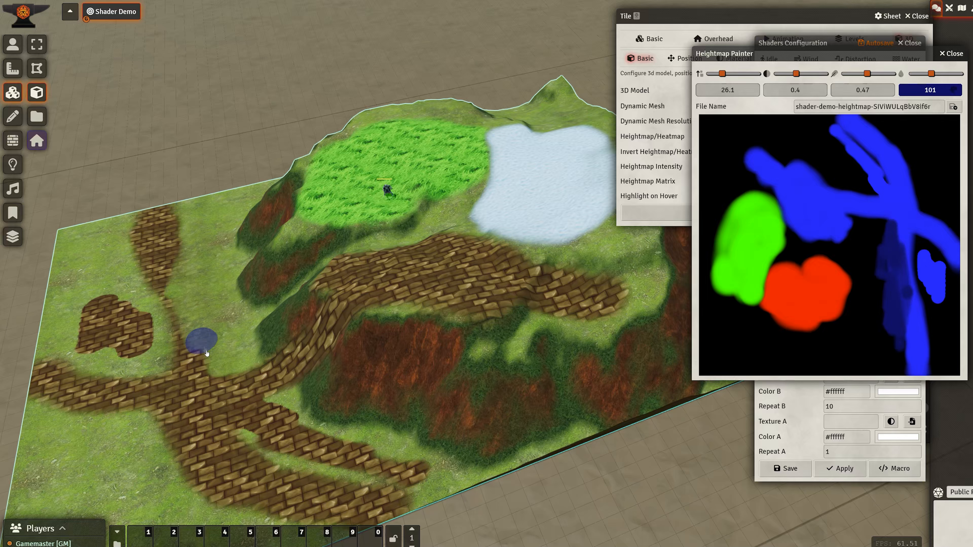
drag(194, 247, 207, 258)
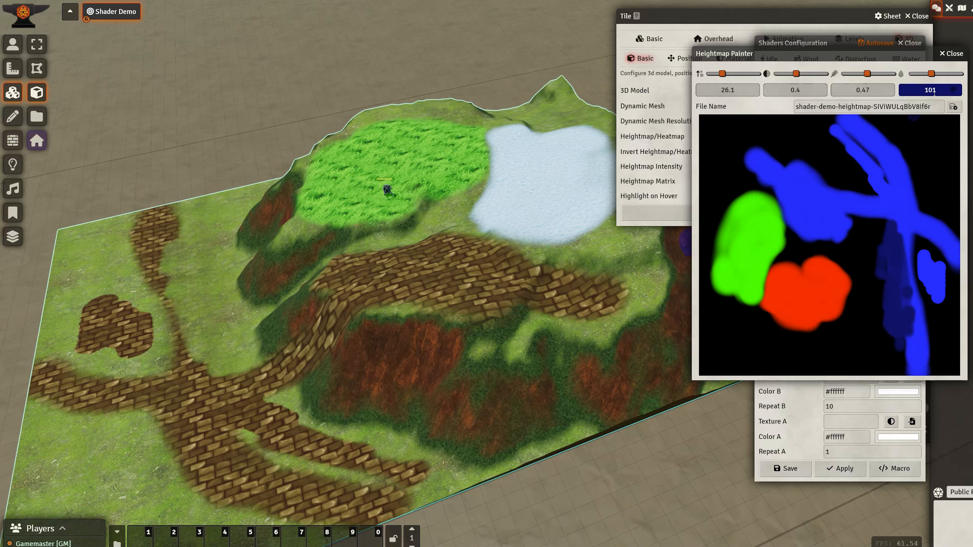
Step: Restore the blue intensity to 255, repaint the thinned road, and join it to the separate brick patch
drag(935, 73, 960, 74)
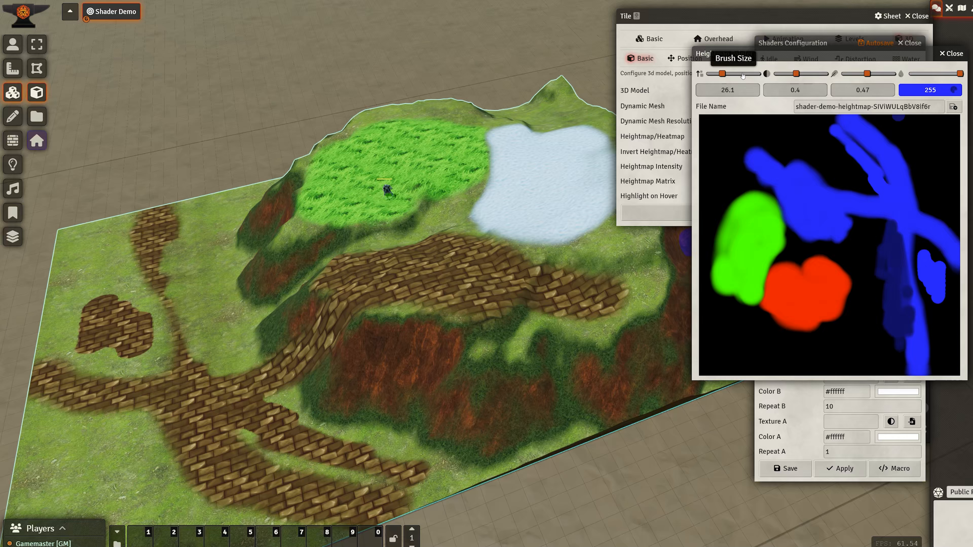
mouse_move(188, 275)
mouse_down()
mouse_move(173, 257)
mouse_move(175, 339)
mouse_move(198, 346)
mouse_up()
mouse_move(167, 374)
mouse_down()
mouse_move(150, 345)
mouse_move(138, 362)
mouse_move(104, 351)
mouse_move(109, 365)
mouse_up()
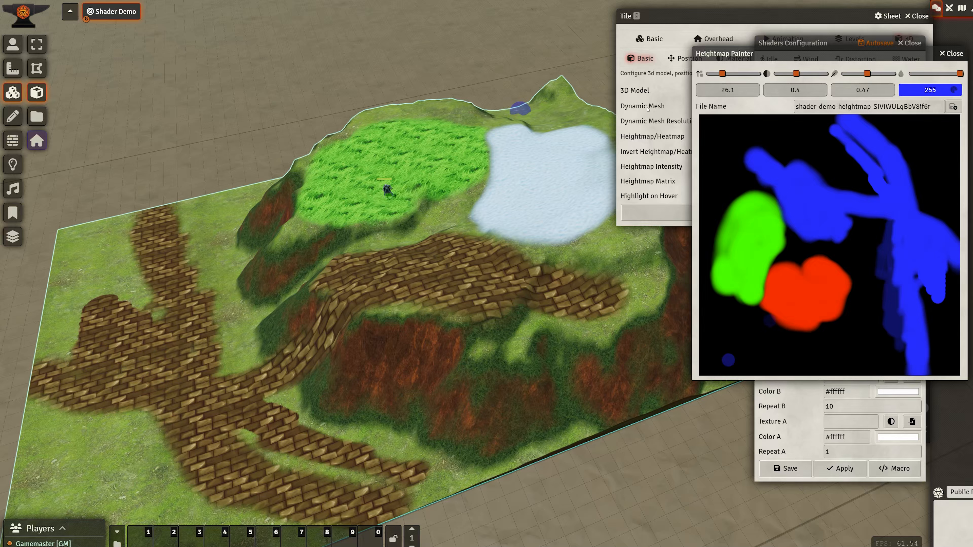
Step: Store the painted splat map in the splatter directory and close the Heightmap Painter
click(948, 108)
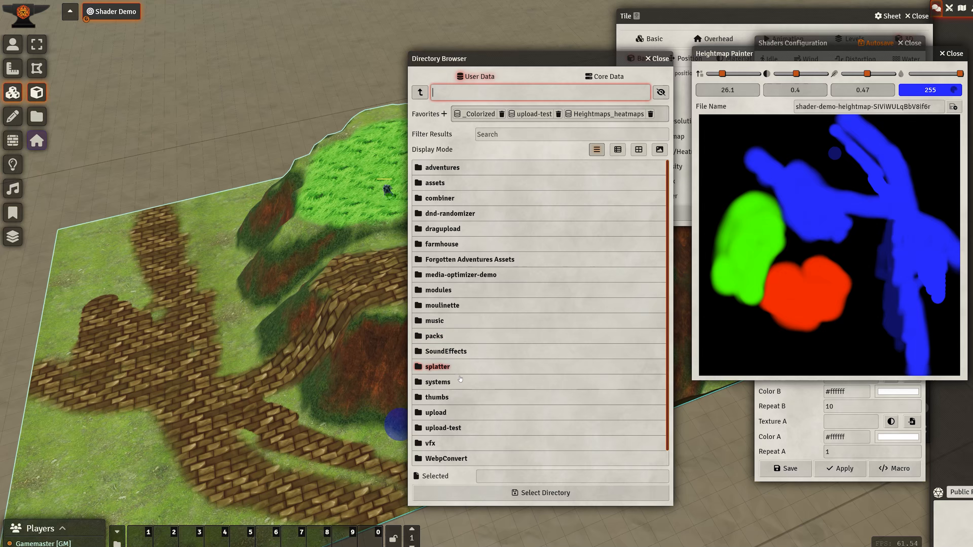
click(440, 369)
click(541, 201)
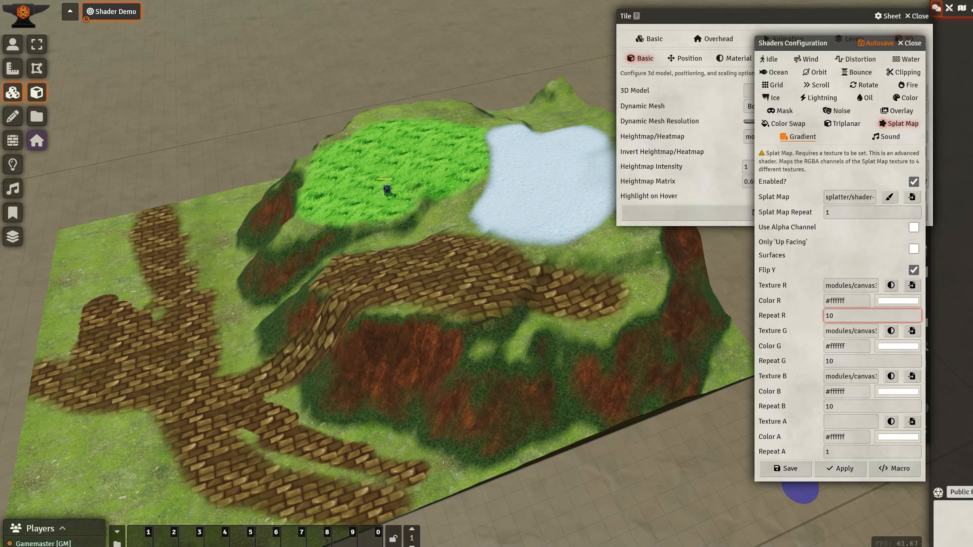
Step: Replace Texture B with the Asphalt011 material and set Repeat B to 1
click(891, 376)
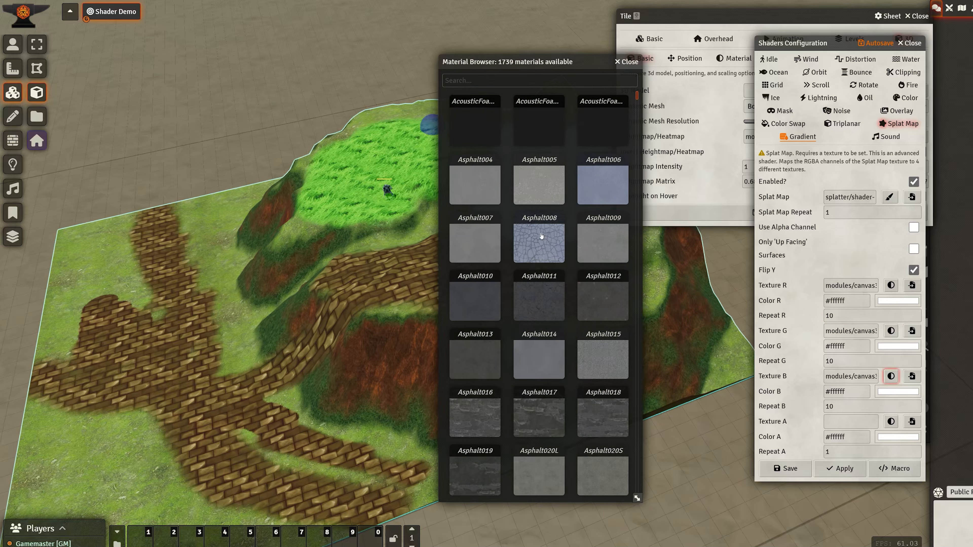
click(536, 298)
click(627, 62)
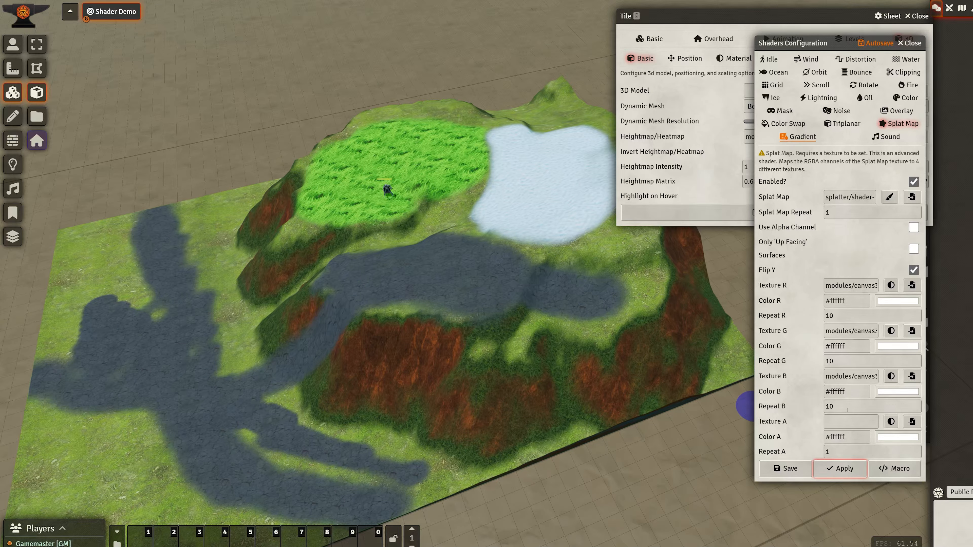
drag(847, 410, 816, 409)
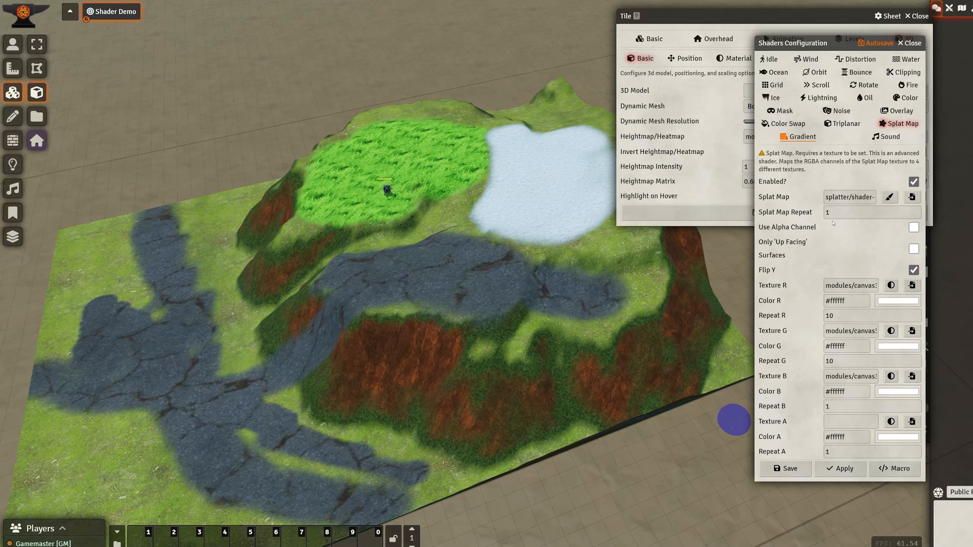
click(837, 213)
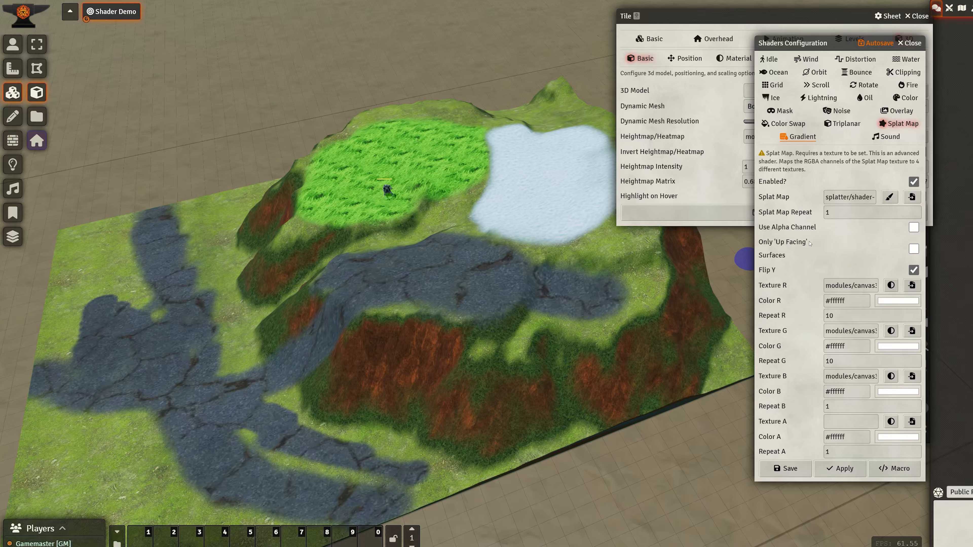
Step: Enable Only 'Up Facing' Surfaces for the Splat Map shader and inspect the roads and cliffs
drag(129, 358, 287, 341)
right_drag(315, 322, 410, 211)
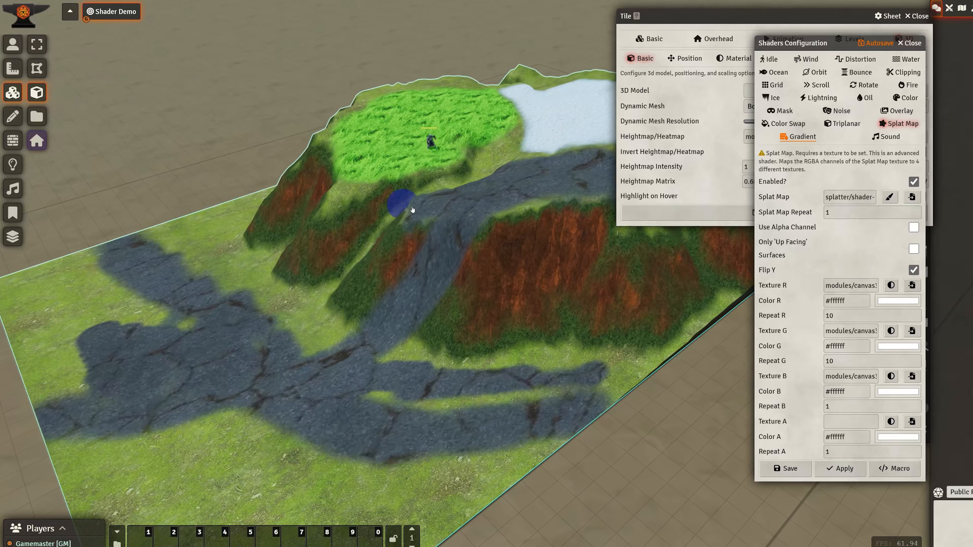
click(913, 249)
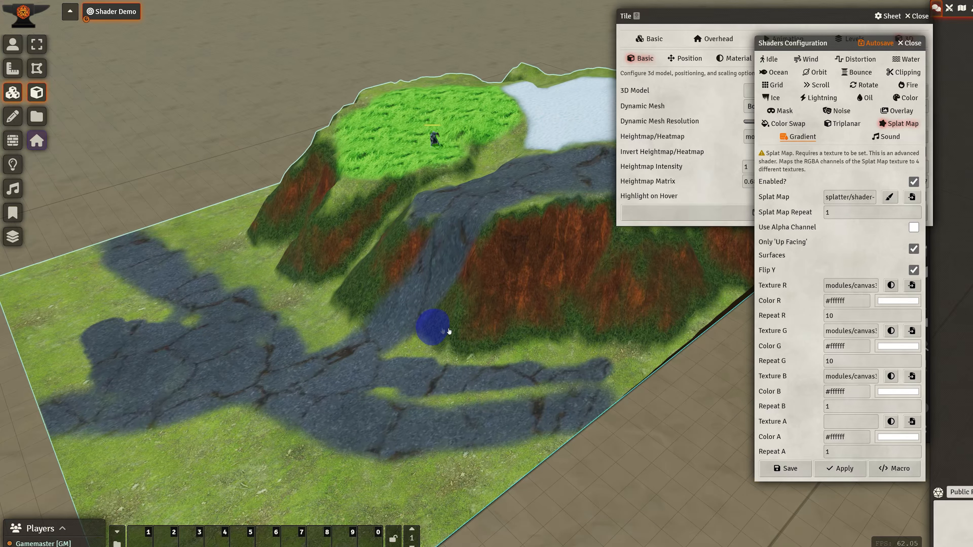
drag(604, 285, 425, 326)
scroll(437, 342, down, 5)
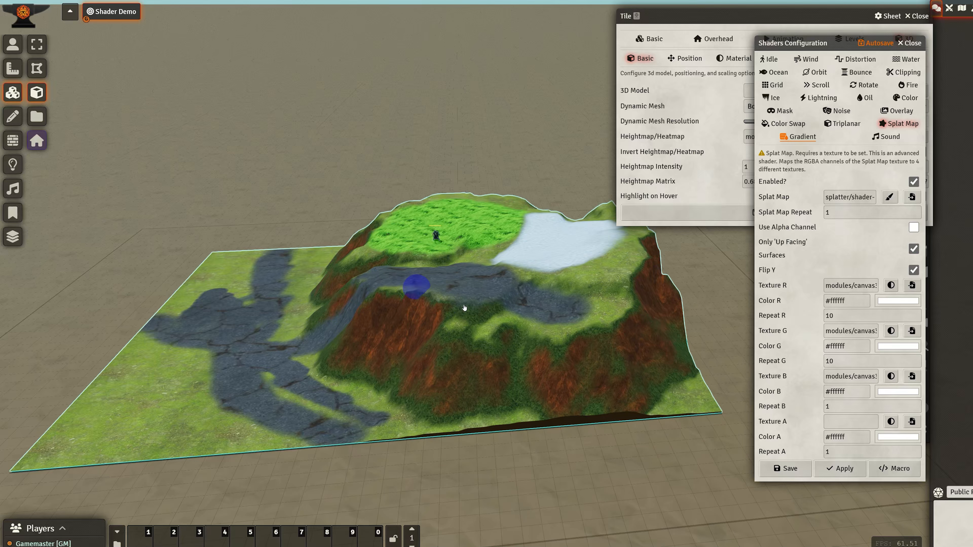
right_drag(402, 316, 405, 298)
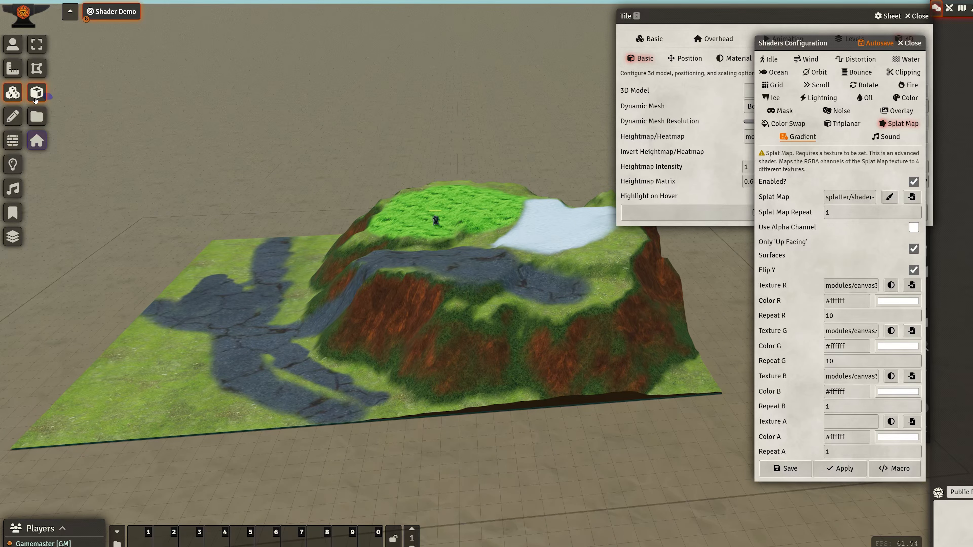
Step: Activate the selection tool, close the shader configuration and tile settings, and end up in the tile controls
click(37, 44)
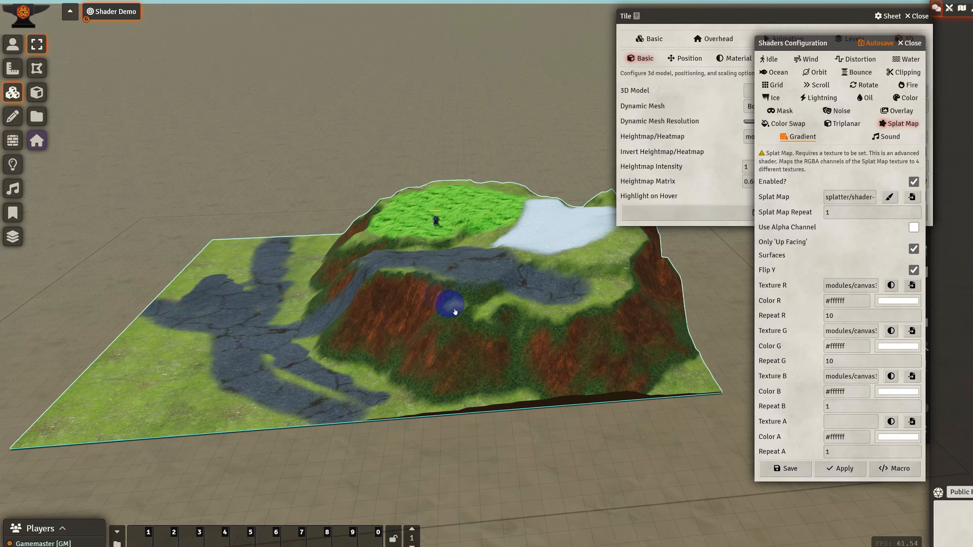
click(915, 44)
click(915, 16)
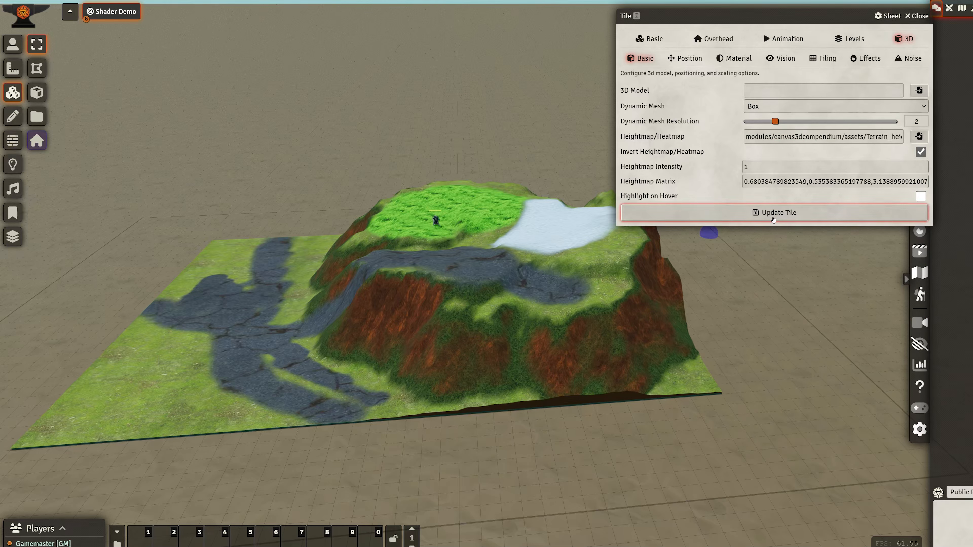
click(11, 48)
click(38, 141)
click(38, 141)
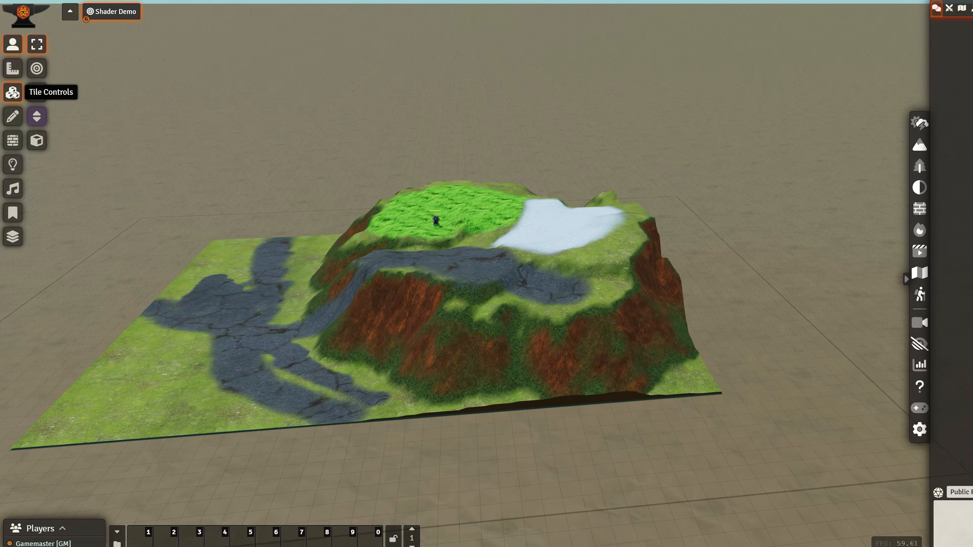
click(13, 94)
right_drag(556, 279, 583, 276)
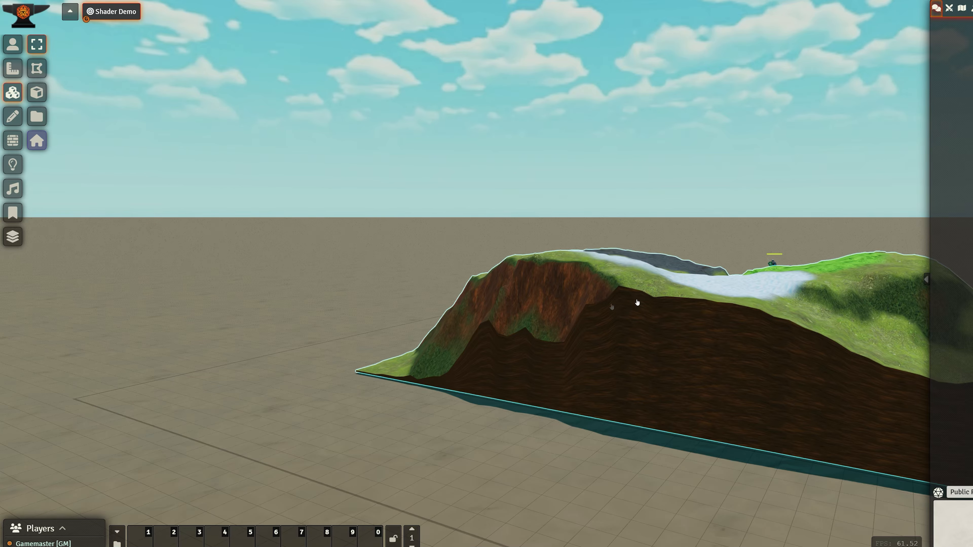
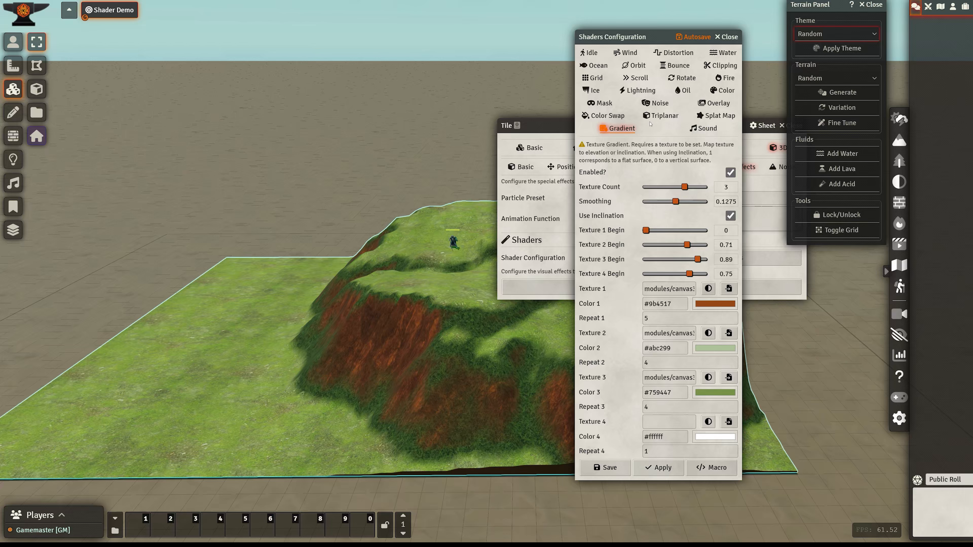
Step: Close the Terrain Panel and tile settings, and move the Shaders Configuration window clear of the terrain
click(872, 4)
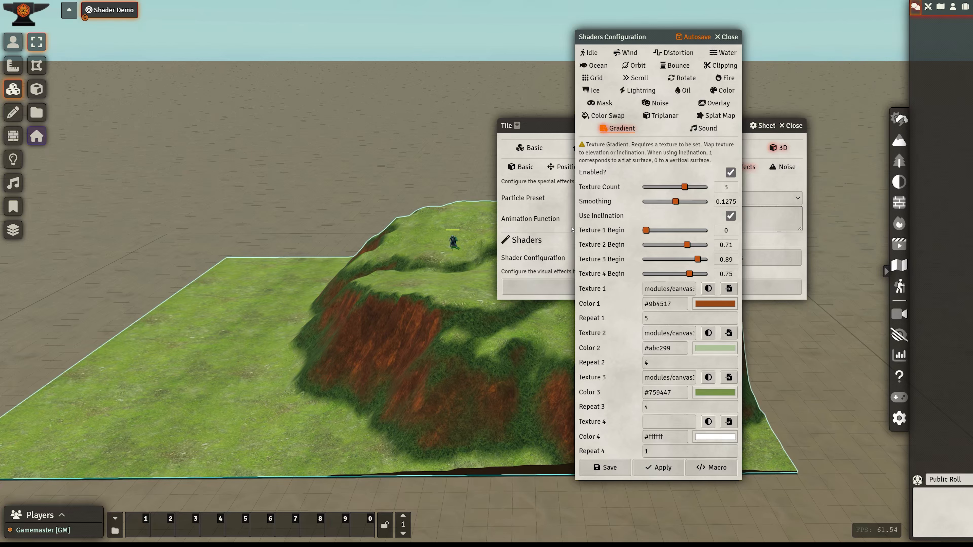
click(790, 127)
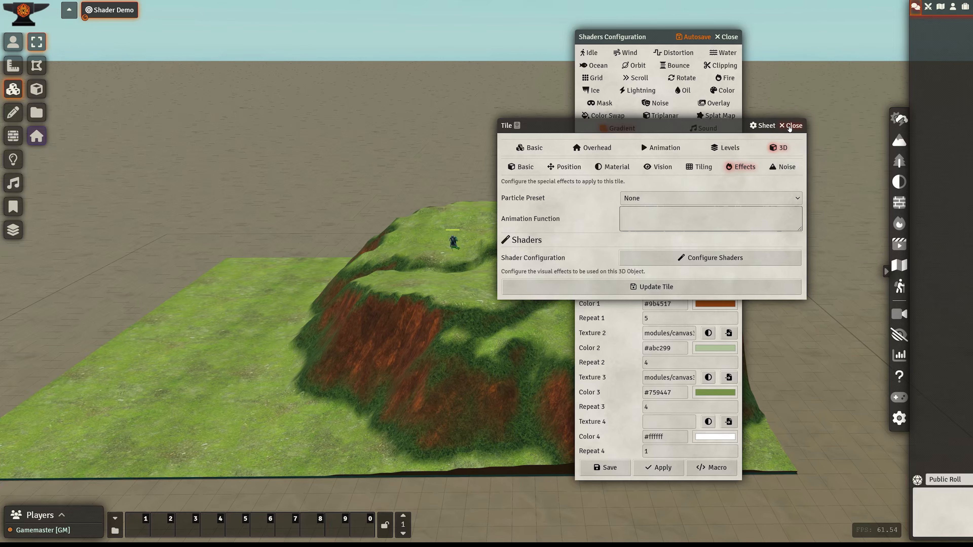
drag(635, 37, 760, 33)
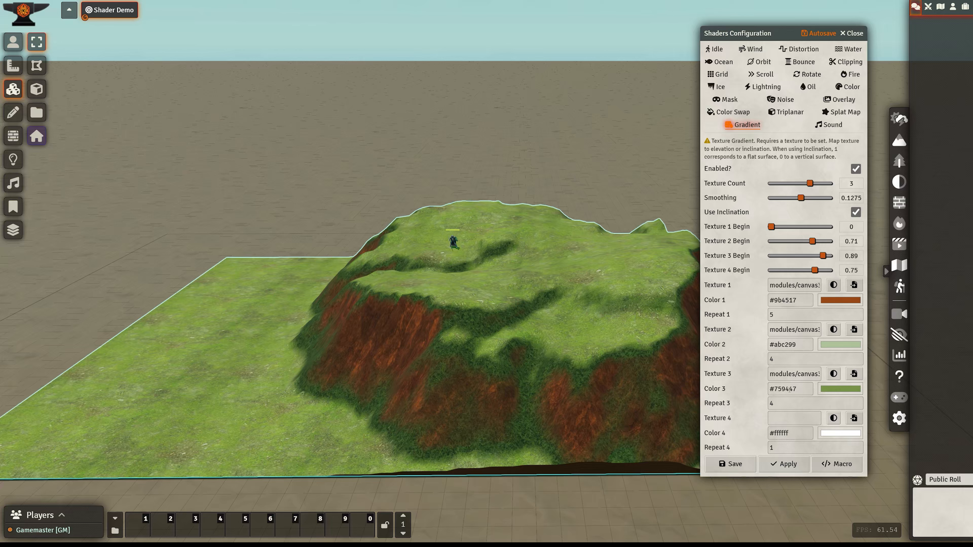
Step: Preview the Gradient shader's Texture 1, 2 and 3 images and compare them with the flat ground and slopes
mouse_move(795, 283)
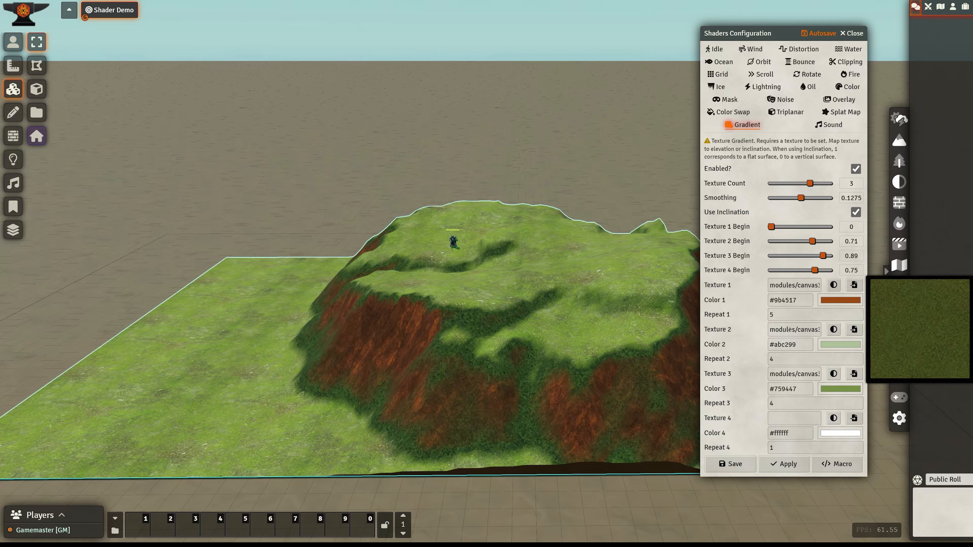
mouse_move(792, 375)
drag(268, 326, 316, 339)
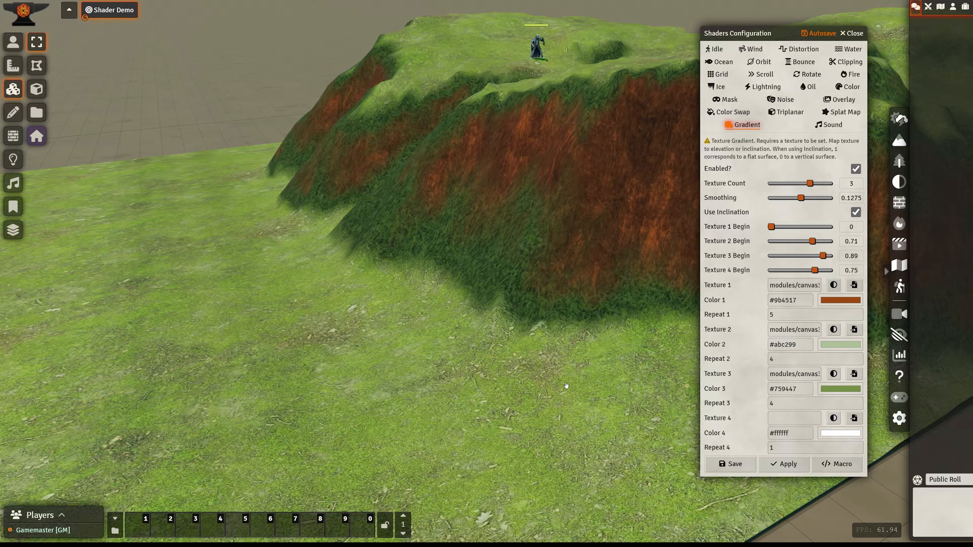
mouse_move(801, 377)
mouse_move(786, 330)
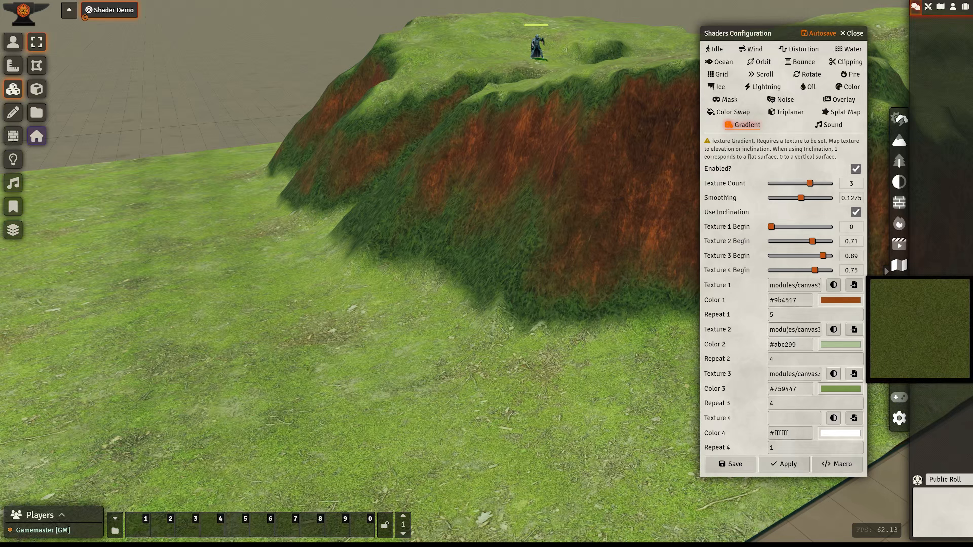
middle_drag(498, 268, 513, 215)
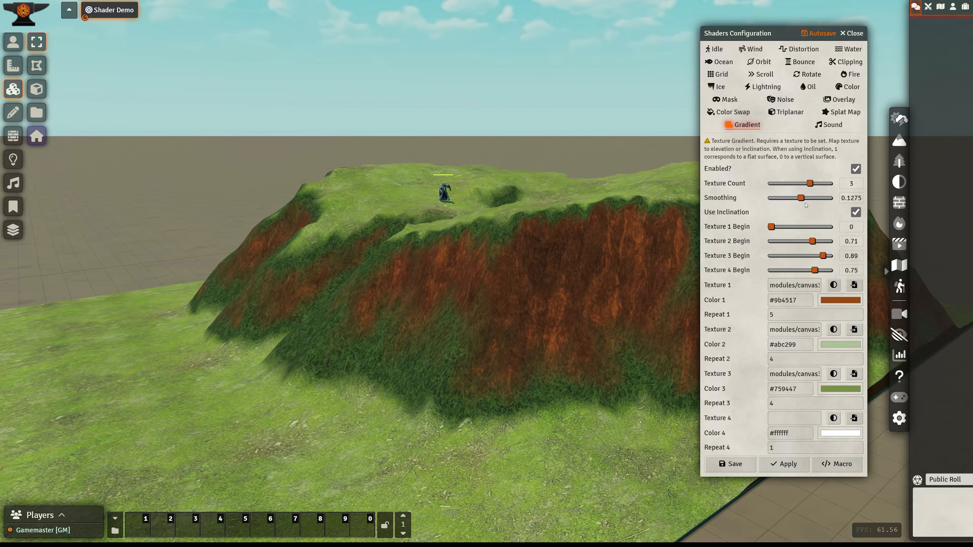
Step: Compare Gradient smoothing values of 0.0575 and 0.2175 on the cliff, and settle on 0.1375
click(785, 199)
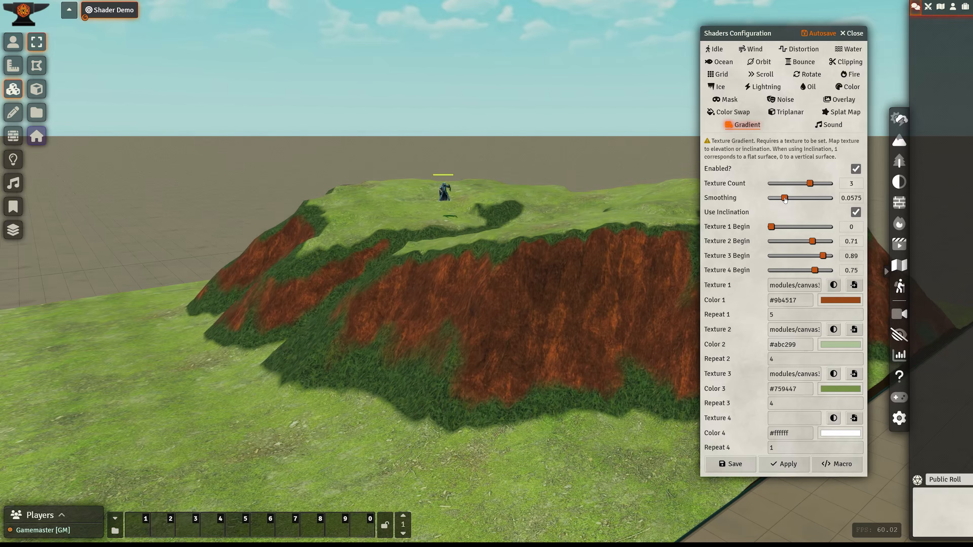
scroll(535, 262, up, 3)
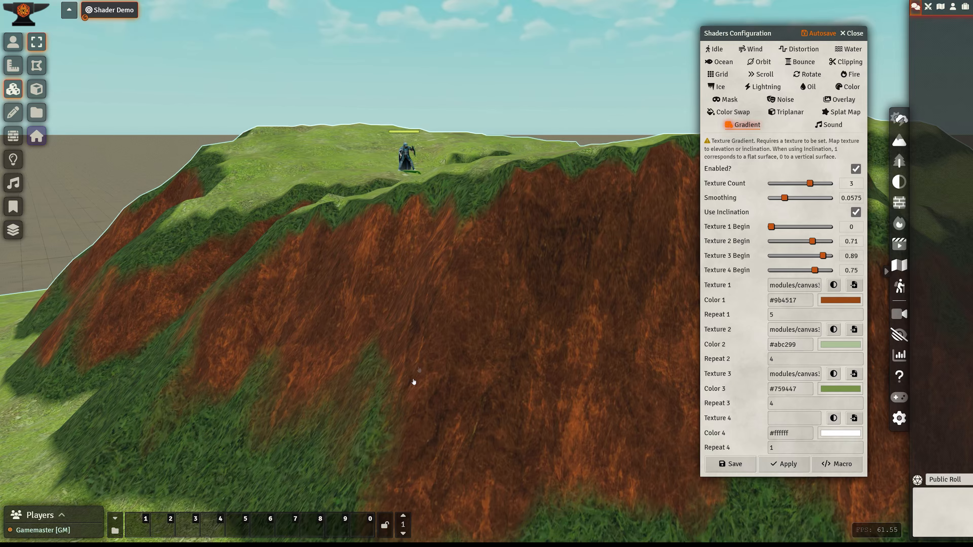
right_drag(414, 382, 444, 292)
click(822, 198)
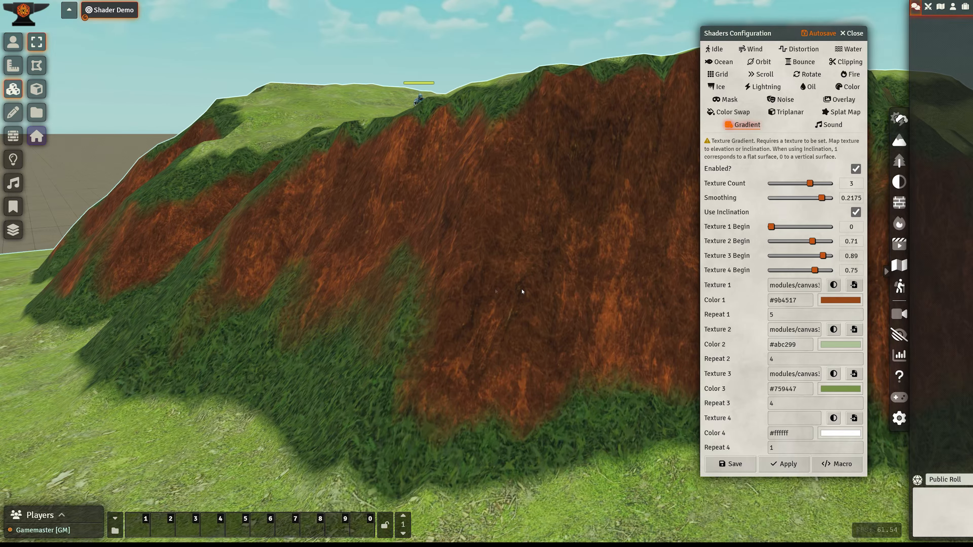
scroll(536, 260, down, 3)
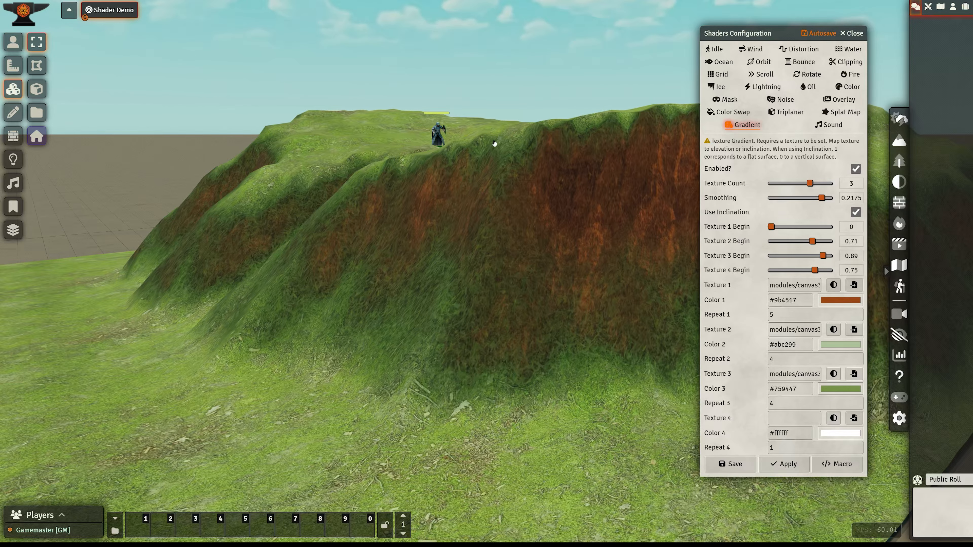
click(803, 198)
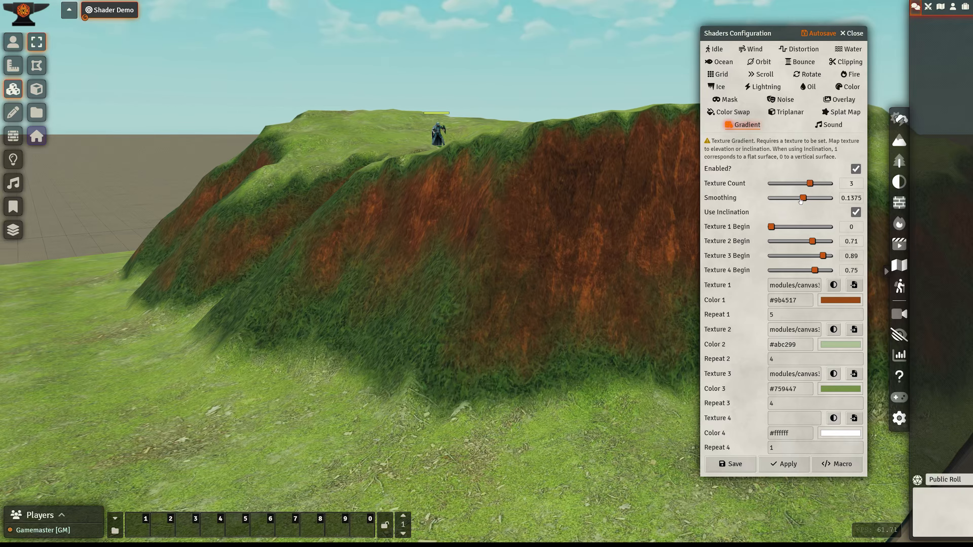
Step: Examine how the gradient textures blend across the cliffs and flat ground from several angles and distances
drag(584, 276, 528, 281)
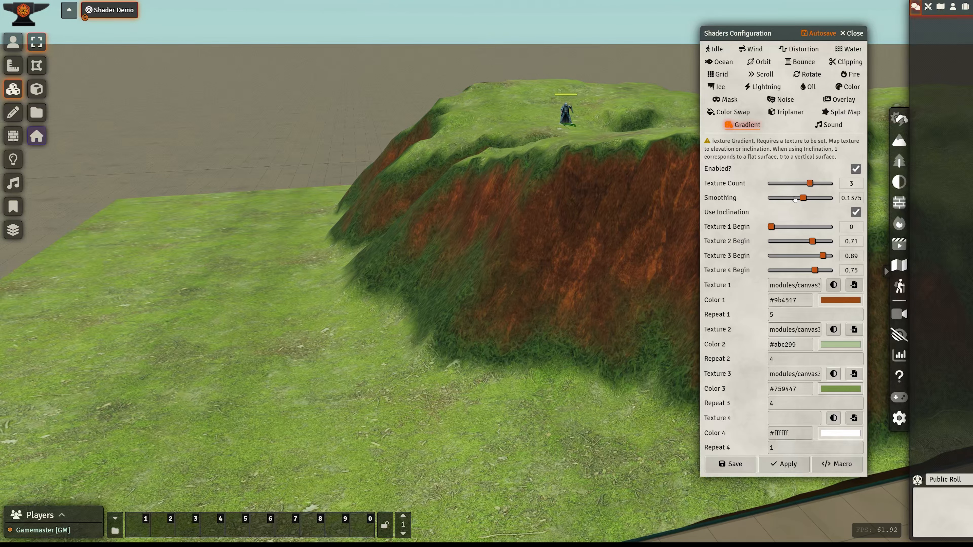
drag(506, 285, 541, 282)
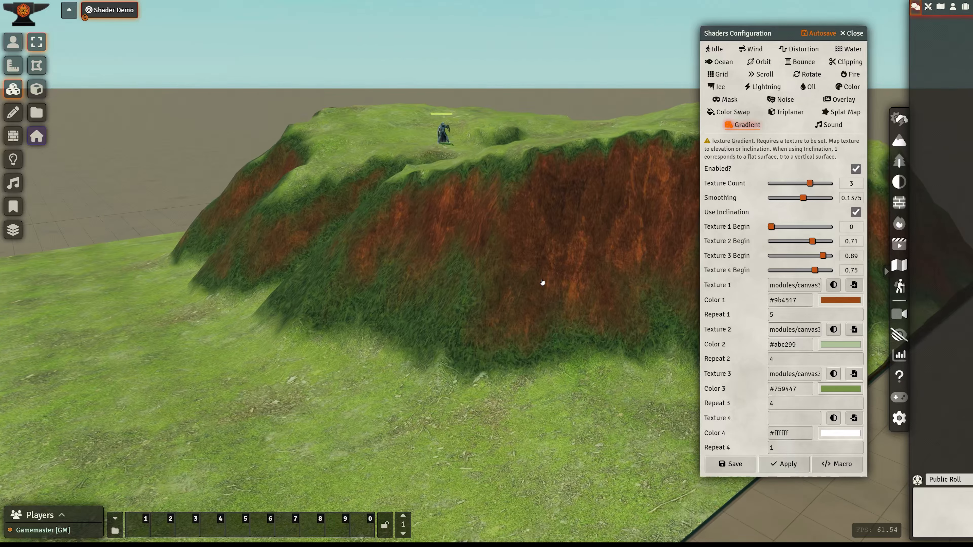
right_drag(541, 282, 578, 259)
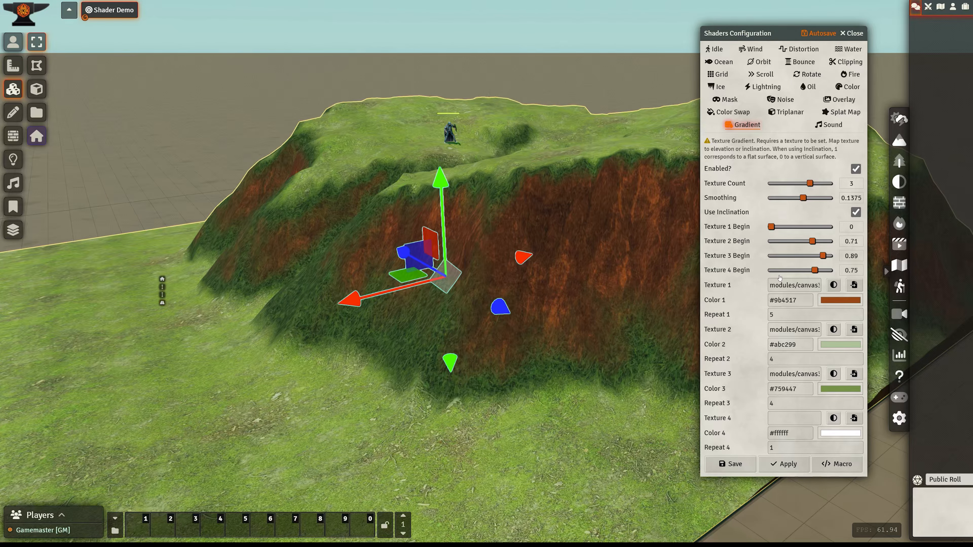
key(Escape)
drag(549, 301, 553, 256)
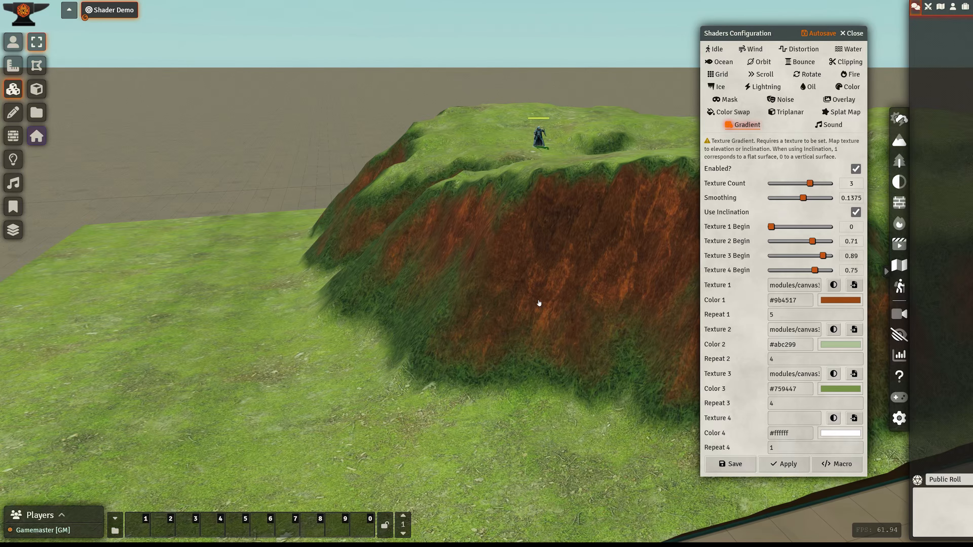
scroll(532, 302, up, 1)
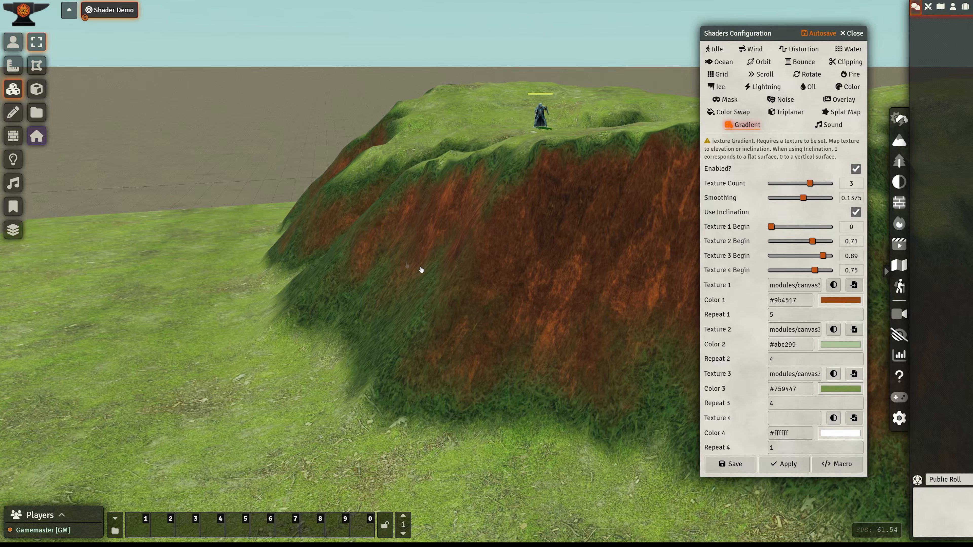
scroll(383, 284, down, 2)
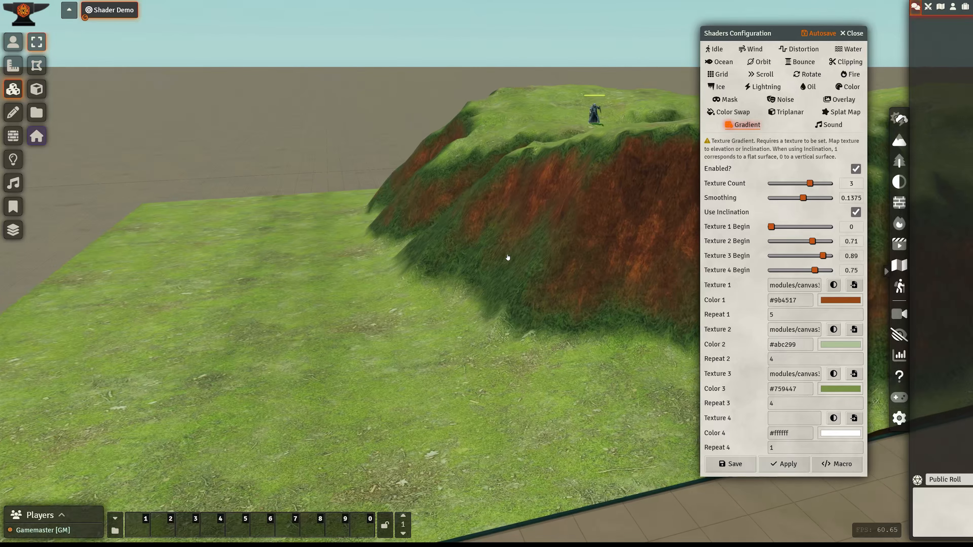
scroll(508, 257, down, 2)
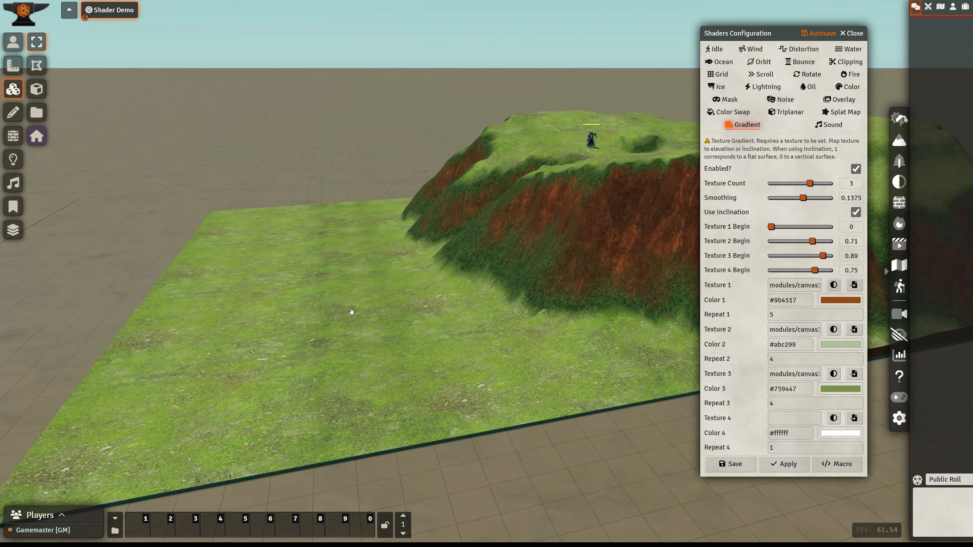
right_drag(390, 330, 428, 202)
scroll(519, 284, up, 2)
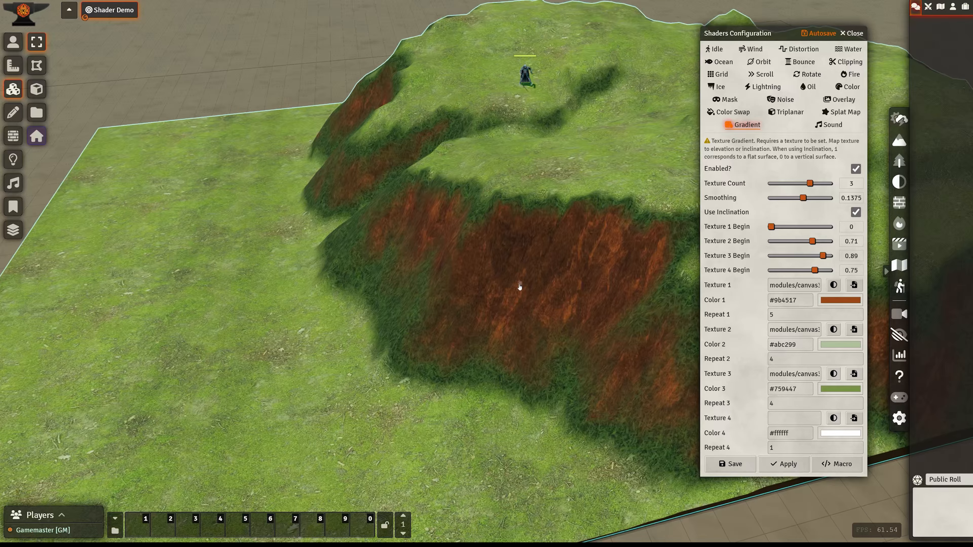
Step: Examine the gradient on the cliff and adjoining flat ground from several angles and distances, and check the Texture 1 image
right_drag(496, 265, 491, 260)
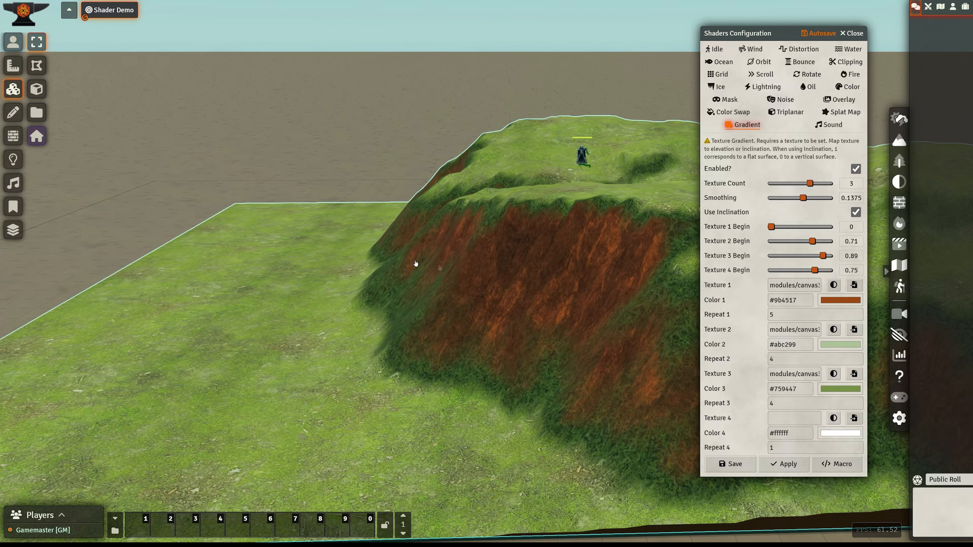
right_drag(247, 320, 685, 298)
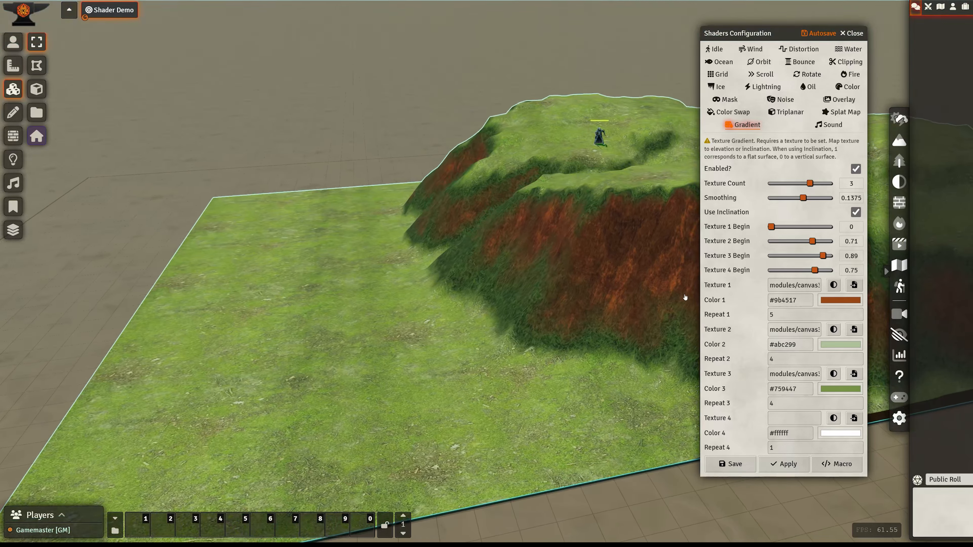
right_drag(528, 256, 579, 272)
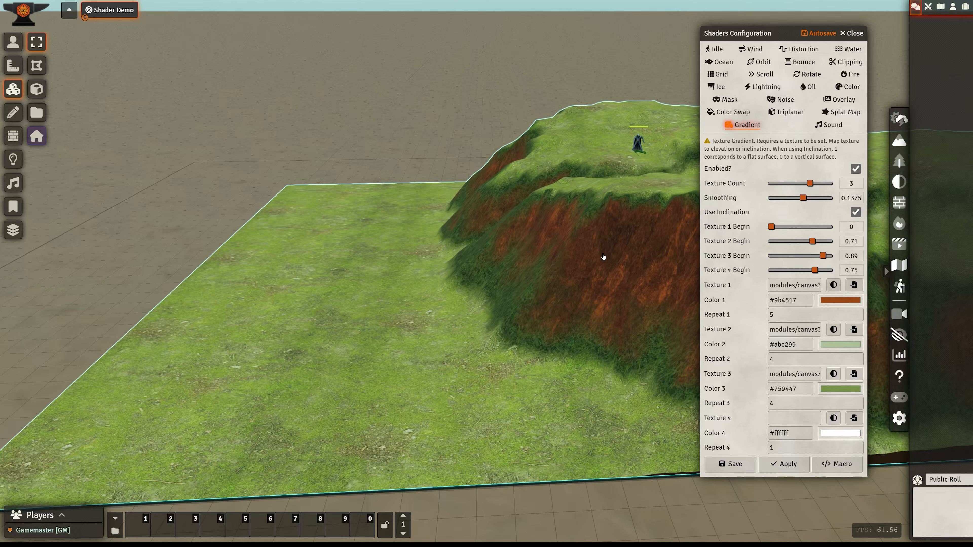
drag(471, 308, 505, 307)
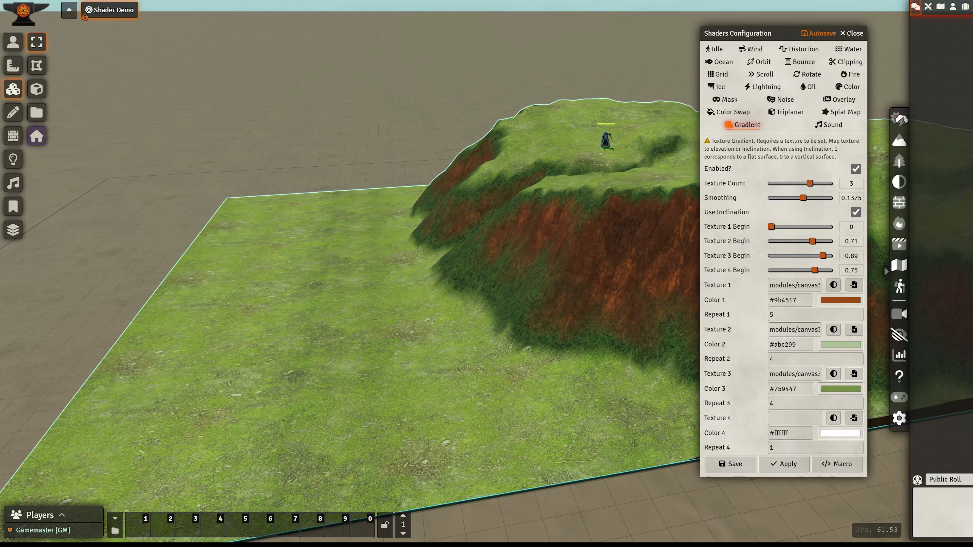
mouse_move(792, 285)
scroll(613, 299, up, 3)
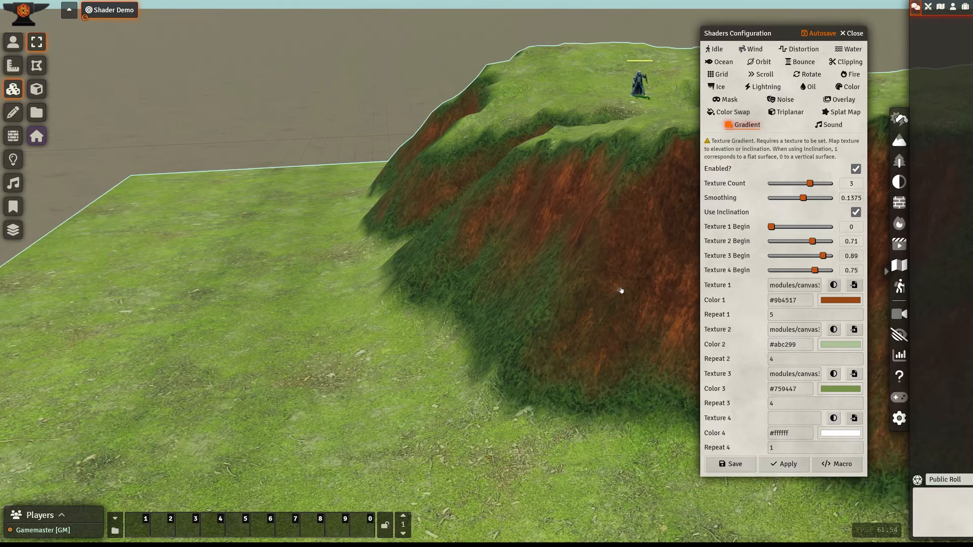
right_drag(620, 292, 494, 344)
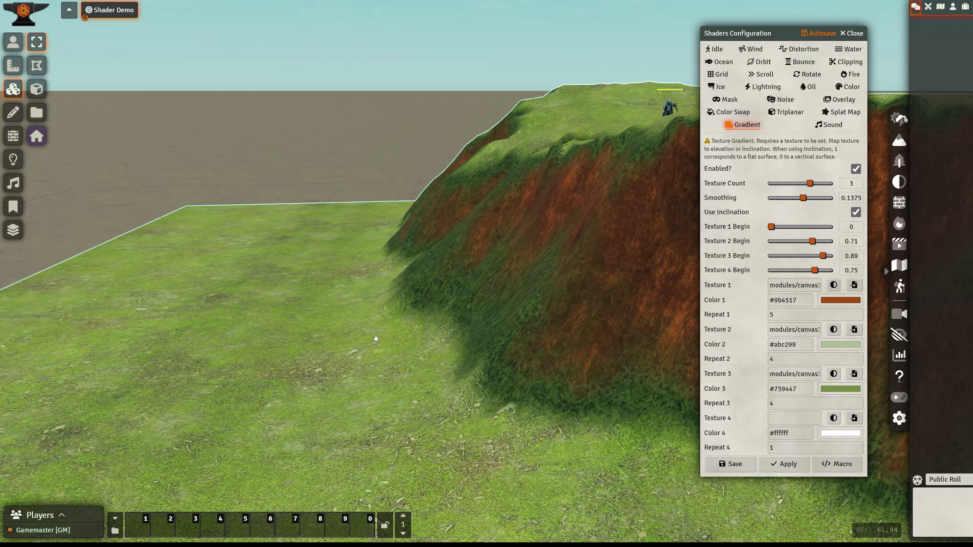
scroll(376, 338, down, 3)
right_drag(419, 347, 612, 350)
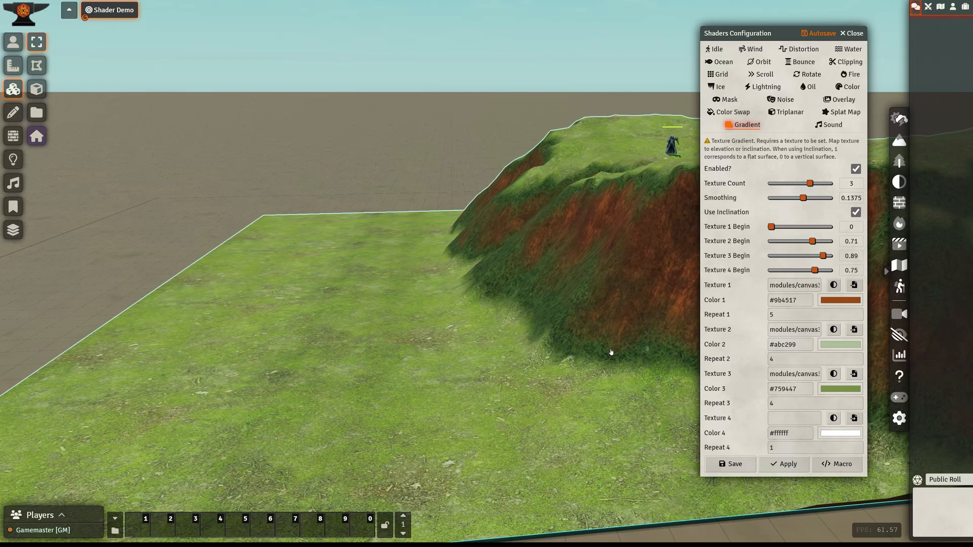
Step: Try different Texture 4 Begin values for the Gradient shader and settle on 0.85
click(825, 270)
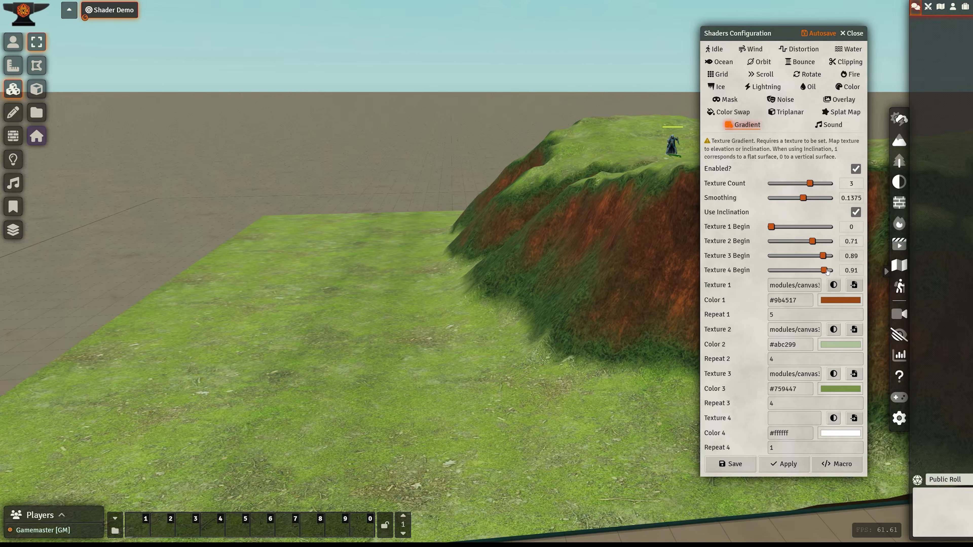
click(827, 270)
click(823, 271)
click(820, 270)
scroll(804, 273, down, 7)
scroll(804, 272, down, 7)
scroll(803, 273, down, 6)
scroll(804, 272, up, 17)
scroll(803, 272, up, 5)
Step: Try Texture 2 Begin at 0.74 and 0.78, then lower it through 0.61 to 0.46
right_drag(648, 289, 603, 310)
scroll(812, 239, up, 3)
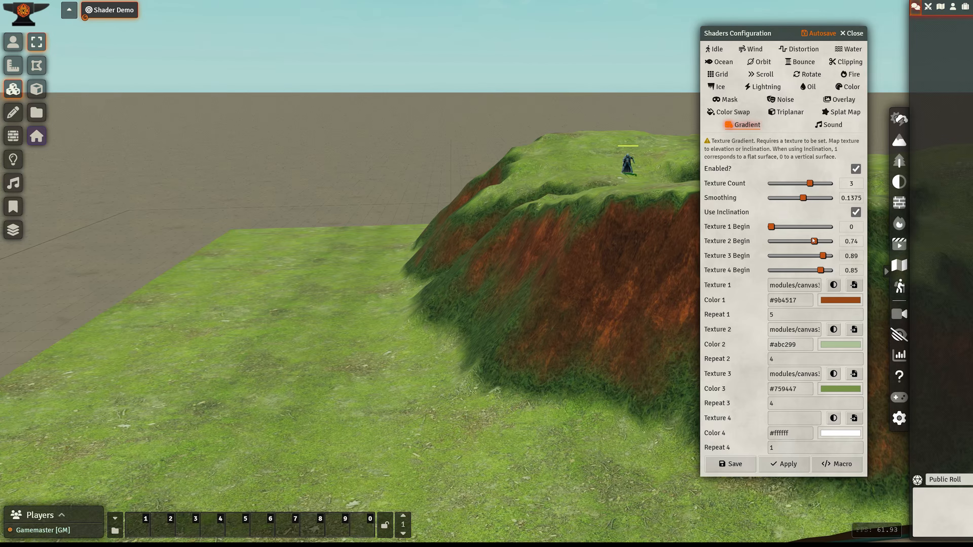
scroll(813, 240, up, 4)
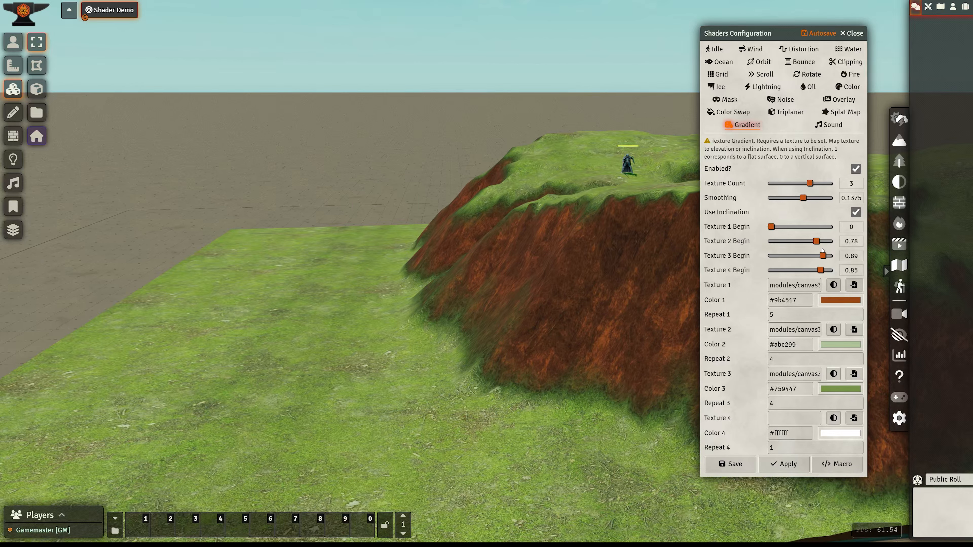
scroll(817, 241, up, 4)
scroll(813, 245, down, 6)
scroll(805, 246, down, 14)
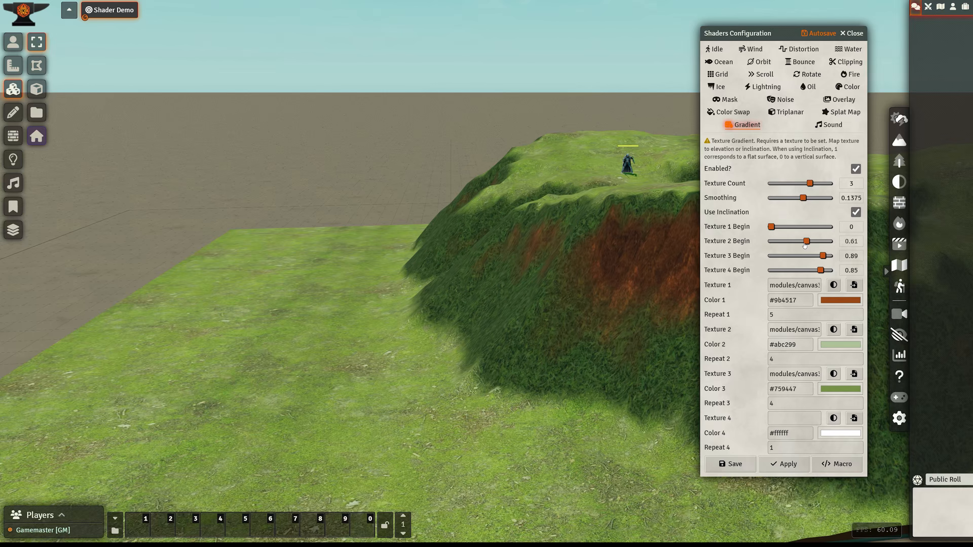
scroll(805, 246, down, 4)
drag(809, 240, 800, 242)
scroll(800, 242, down, 6)
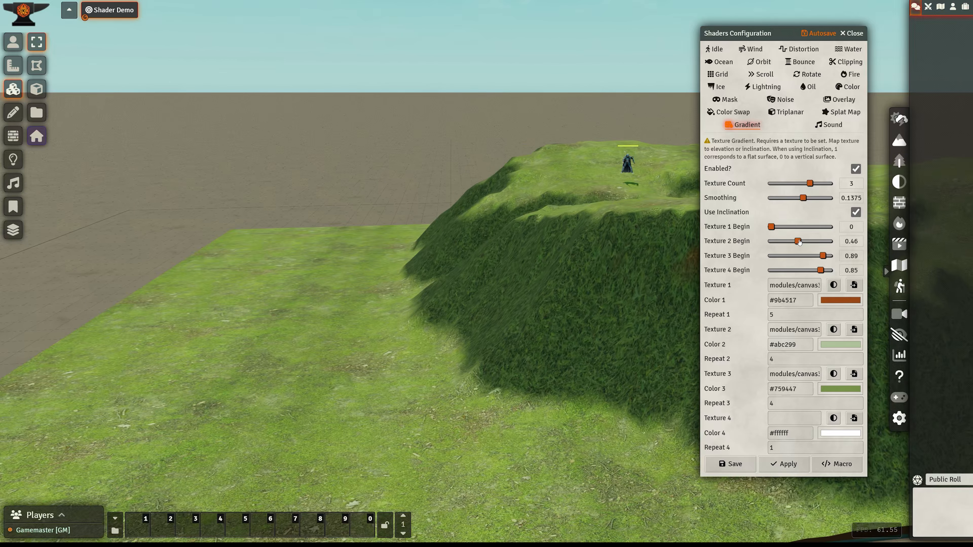
Step: Compare Texture 2 Begin values of 0.57, 0 and 0.52 on the cliff, ending at 0.65
scroll(799, 241, up, 11)
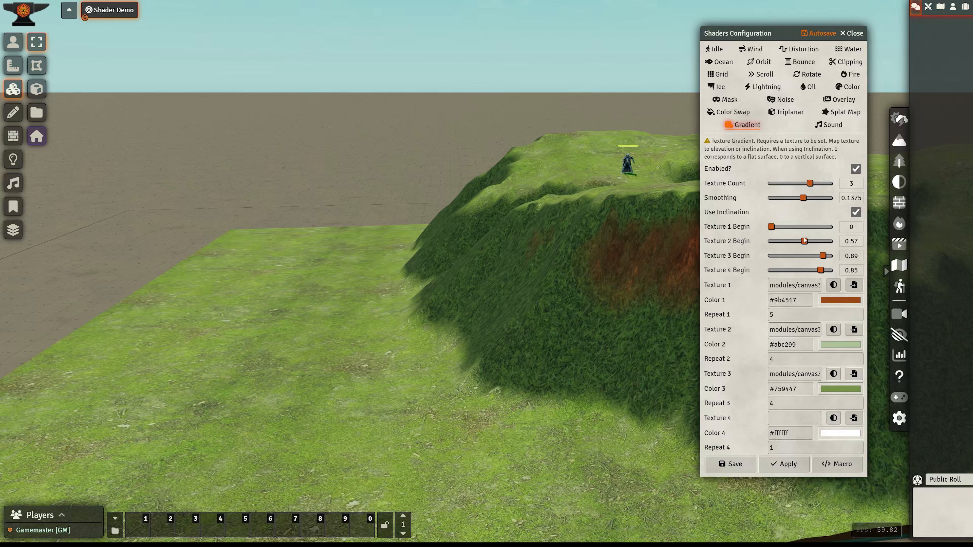
drag(804, 240, 770, 246)
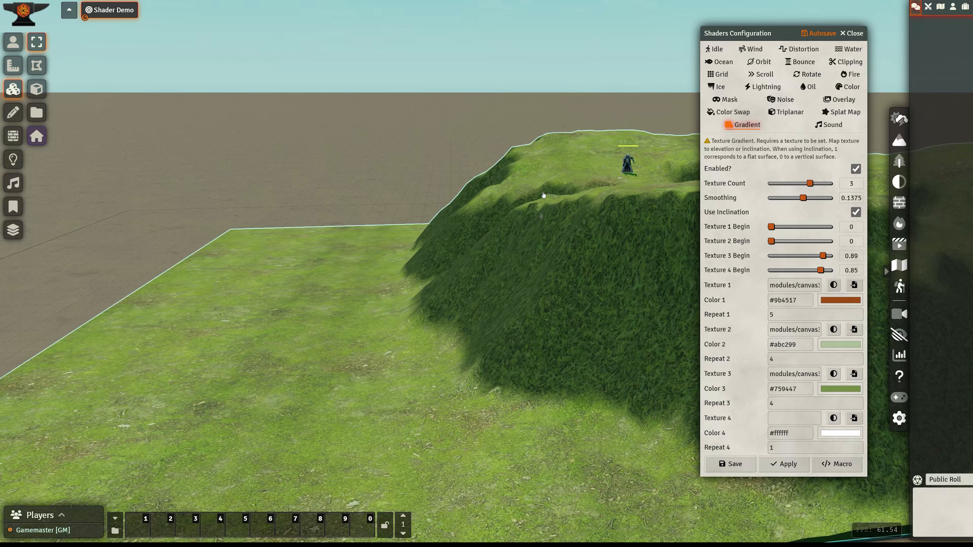
click(784, 241)
click(801, 242)
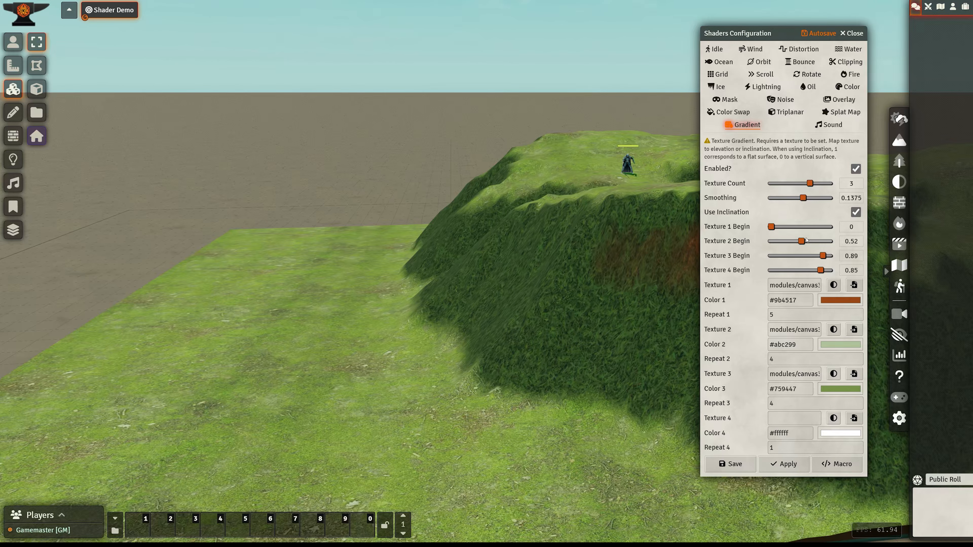
click(809, 242)
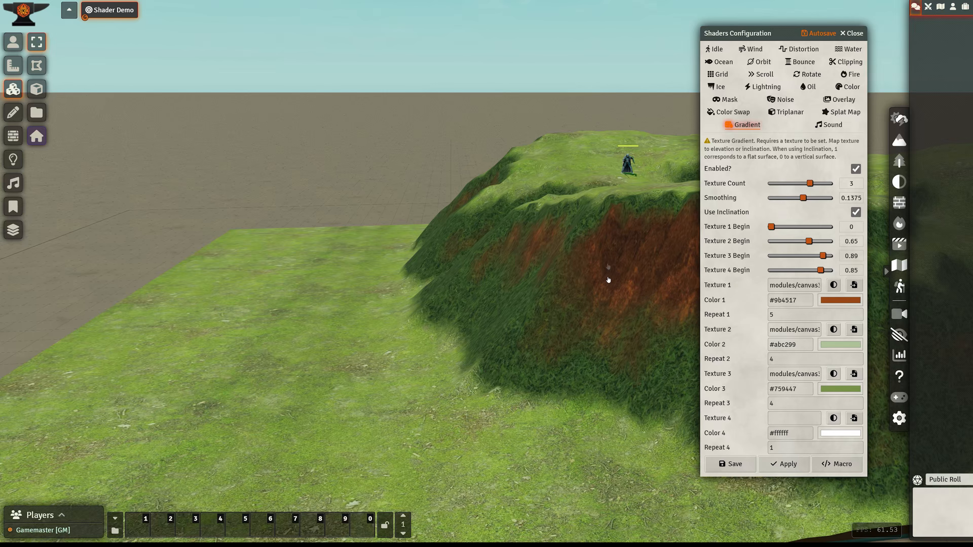
Step: Examine the cliff face from other angles and compare it with the Texture 2 and Texture 3 images
drag(610, 302, 552, 252)
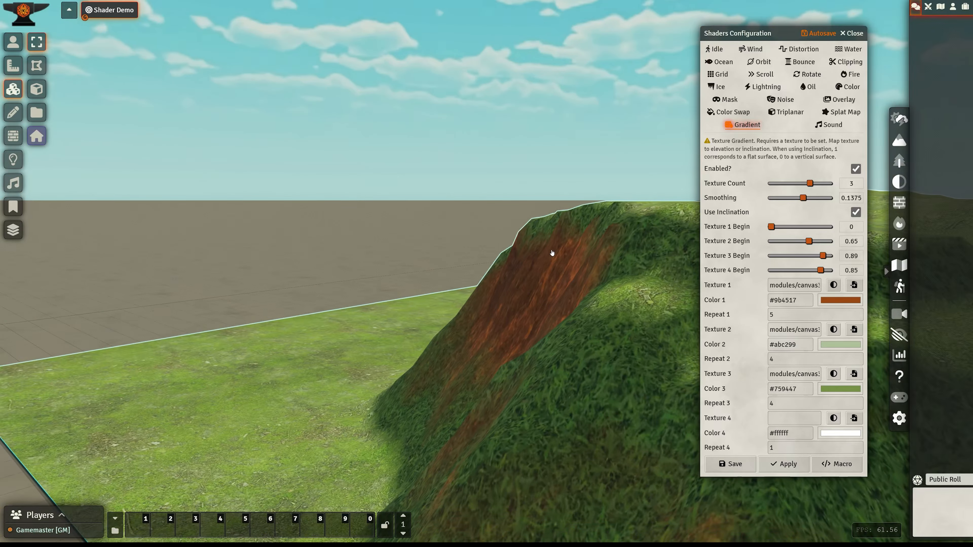
drag(460, 342, 552, 342)
right_drag(552, 343, 500, 300)
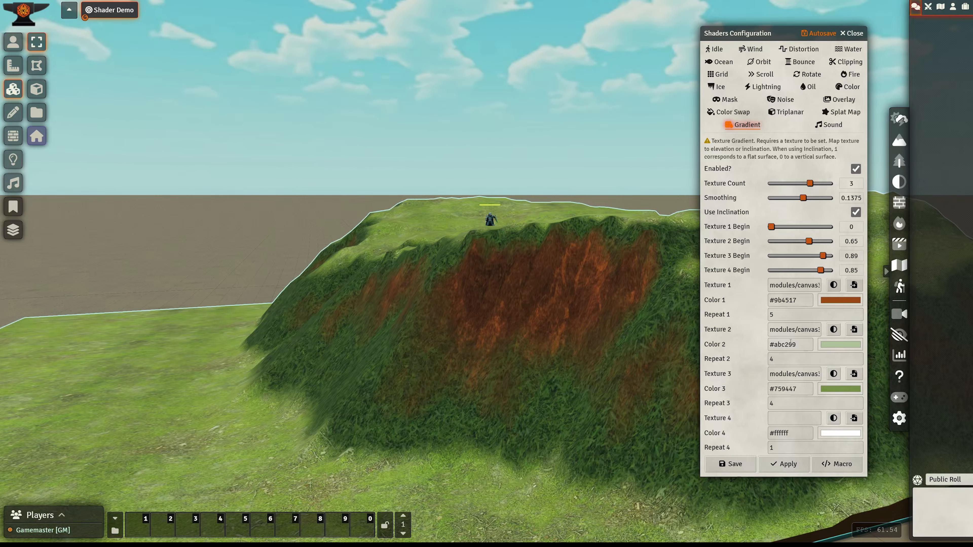
mouse_move(792, 331)
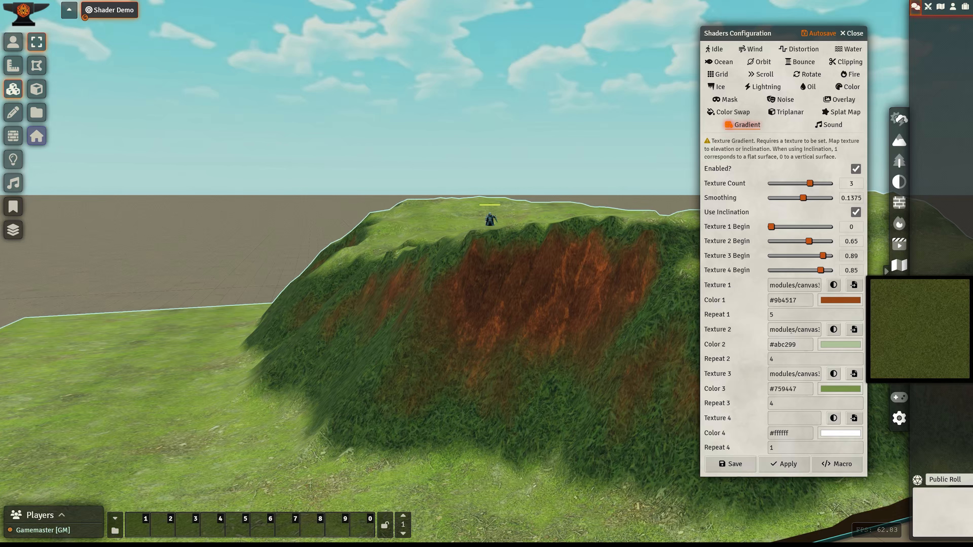
scroll(554, 344, up, 5)
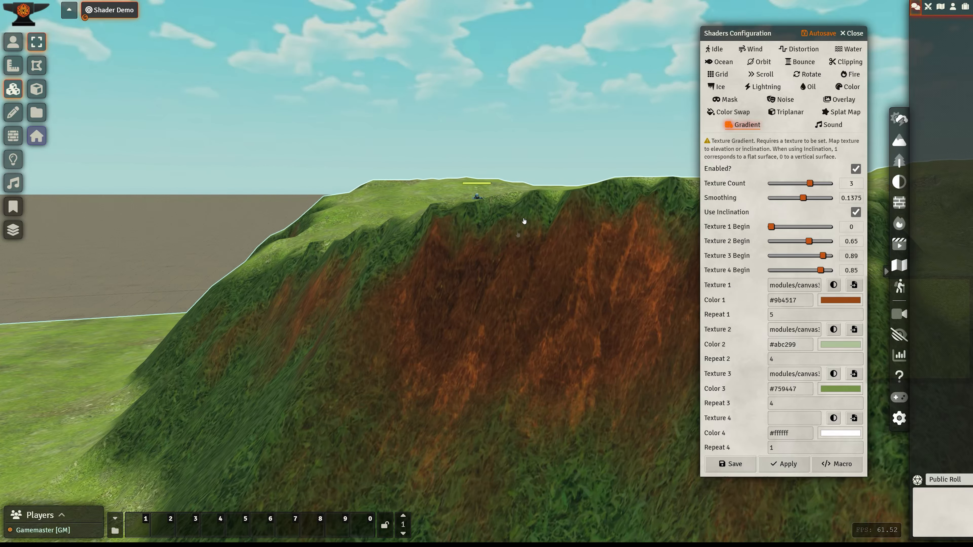
scroll(586, 321, up, 2)
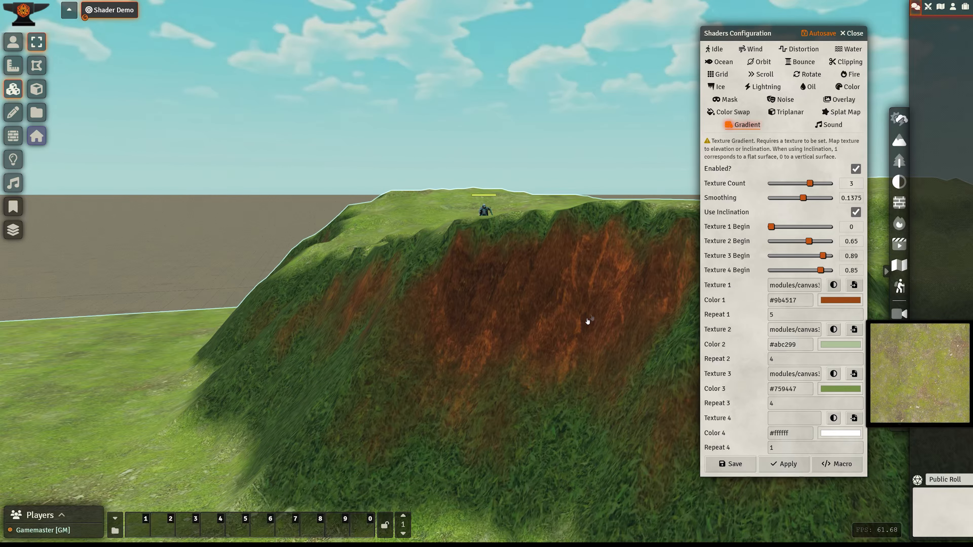
Step: Compare Texture 2 Begin values of 0.72, 0.54 and 0.85 on the terrain, and leave it at 0.79
drag(809, 241, 814, 241)
drag(484, 268, 575, 326)
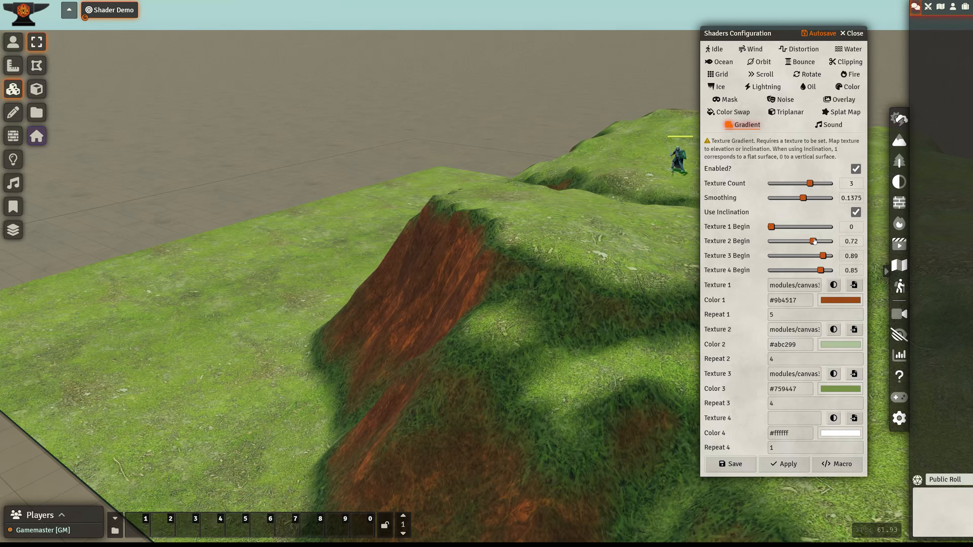
drag(813, 241, 803, 241)
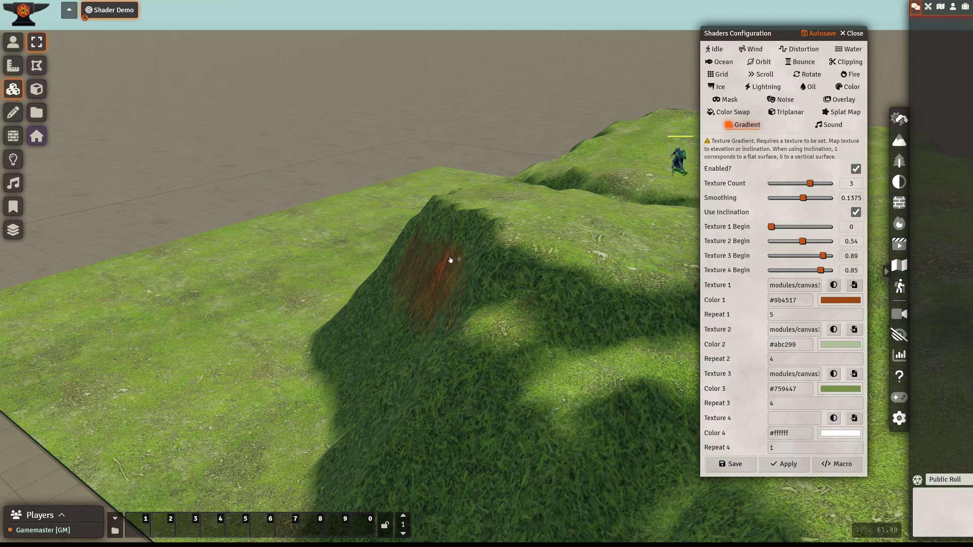
scroll(814, 240, up, 20)
scroll(814, 242, down, 6)
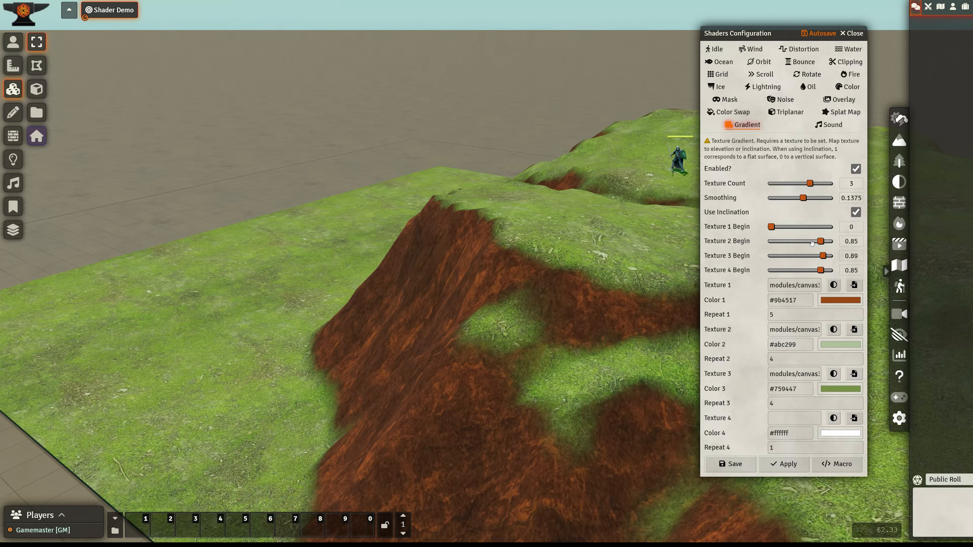
right_drag(473, 294, 520, 311)
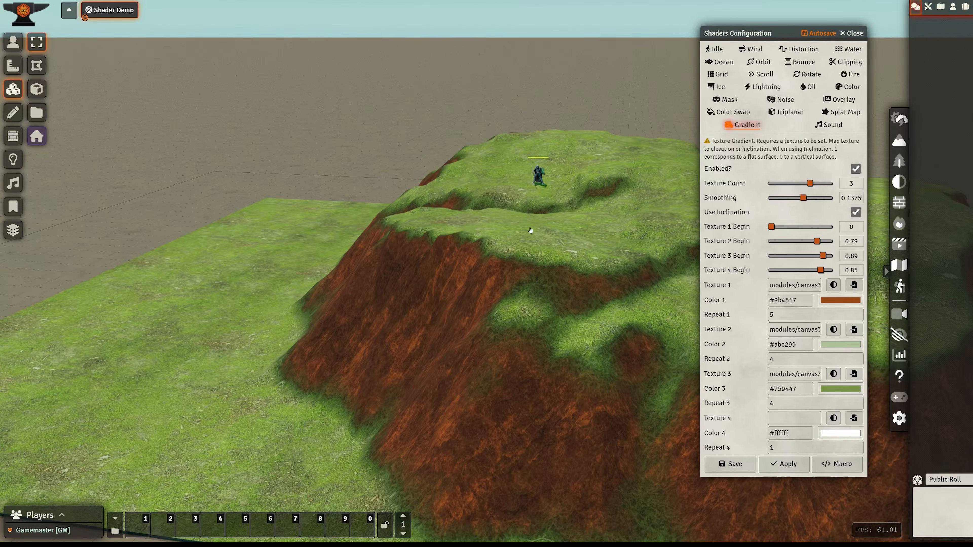
Step: Reduce the Gradient shader's Texture Count to 2 and bring the cliff face into view
scroll(808, 183, down, 1)
right_drag(529, 379, 450, 337)
right_drag(561, 309, 659, 256)
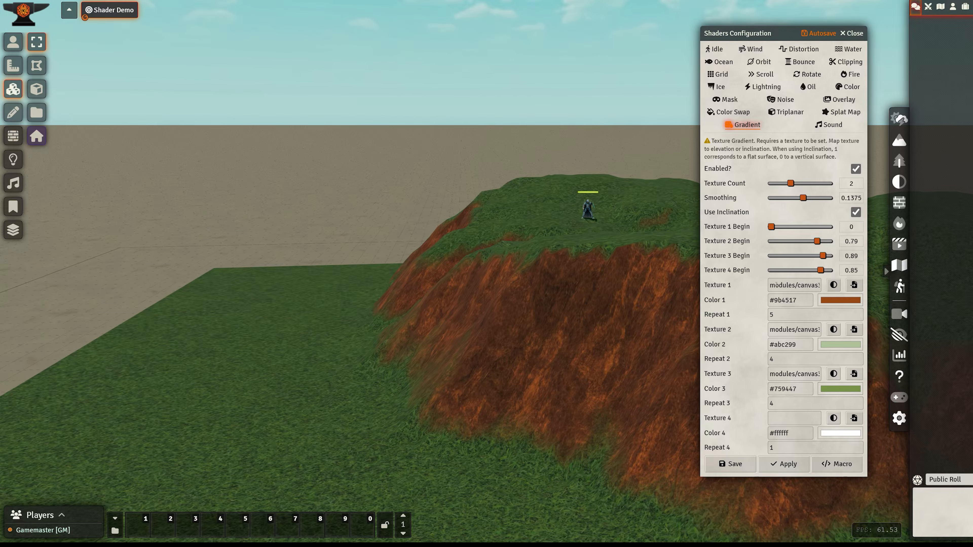
mouse_move(792, 281)
Step: Lower Texture 2 Begin to 0.04, then raise it gradually through 0.28 and 0.56 to 0.68
drag(816, 241, 776, 241)
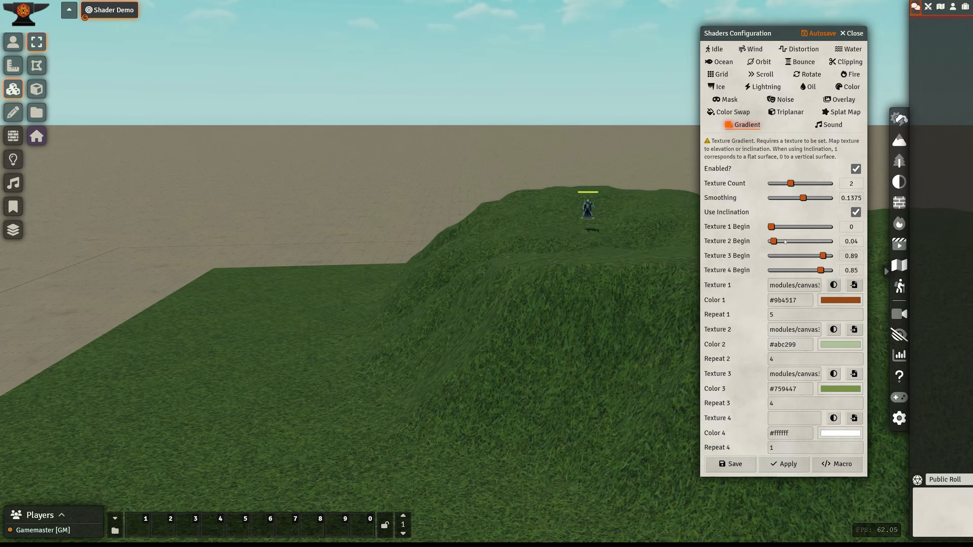
click(785, 244)
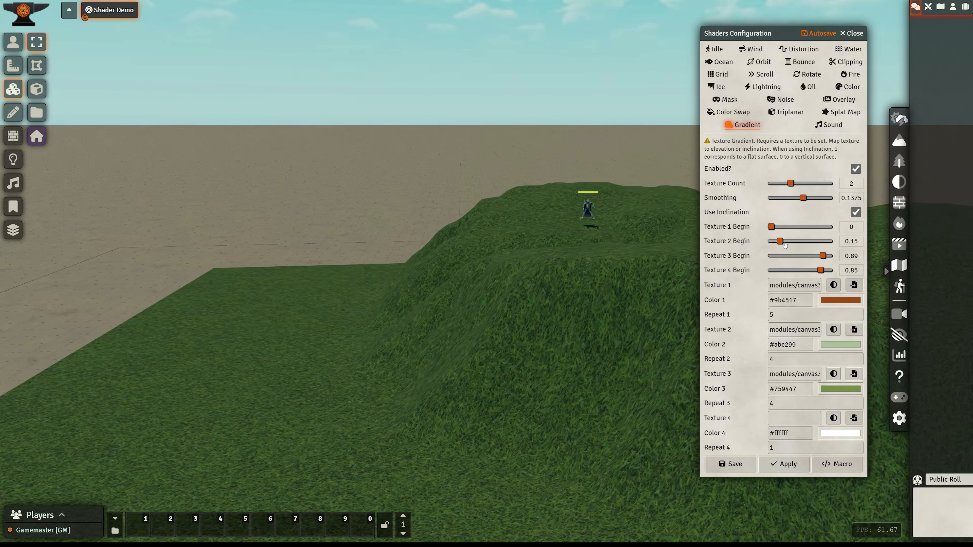
scroll(784, 244, up, 14)
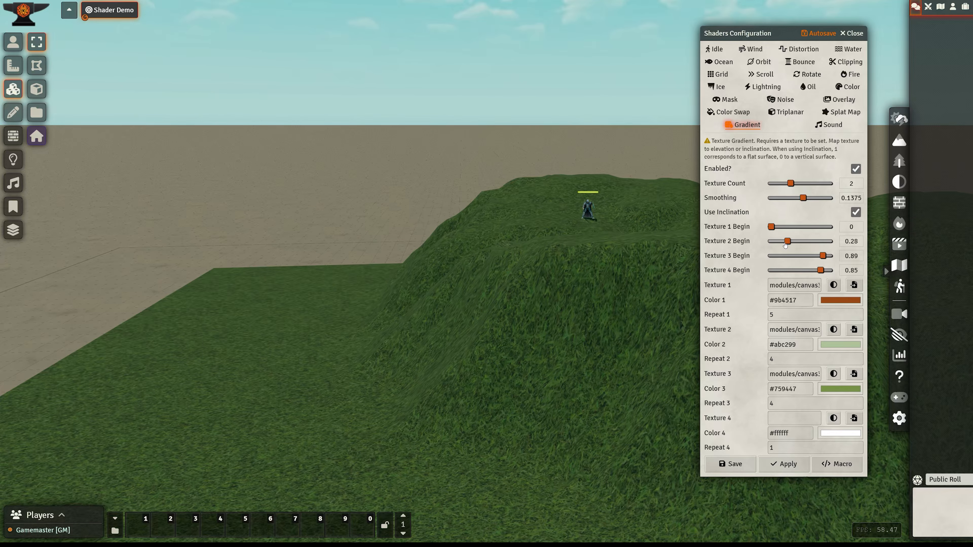
scroll(785, 245, up, 14)
scroll(785, 245, up, 7)
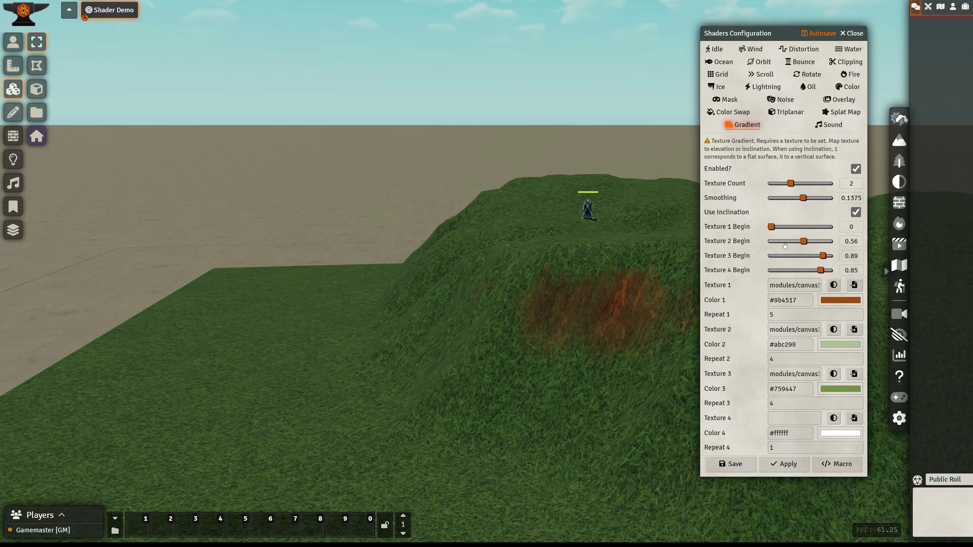
scroll(785, 245, up, 3)
scroll(781, 243, up, 5)
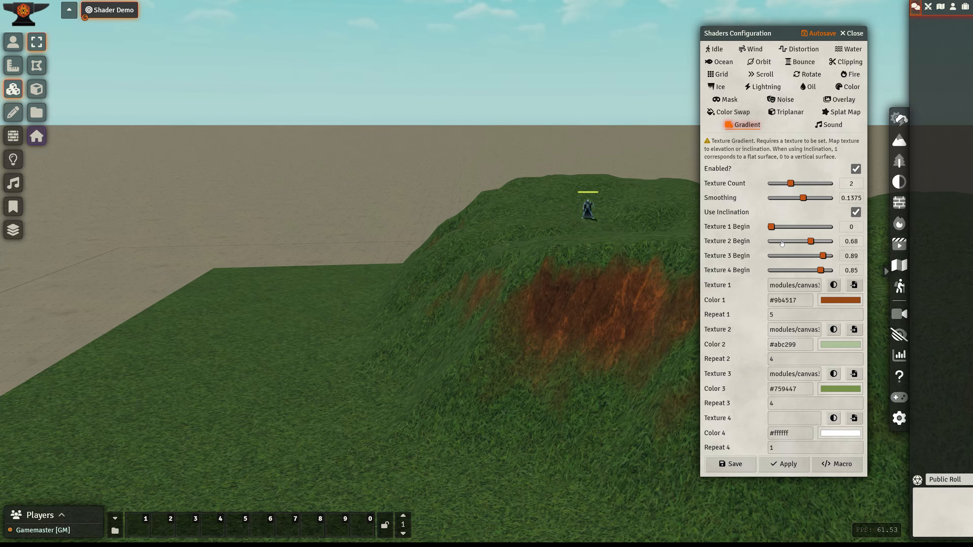
Step: Compare Texture 2 Begin values of 0.55, 0.63 and 0.76 on the cliff, and finally set it to 1
drag(810, 241, 801, 241)
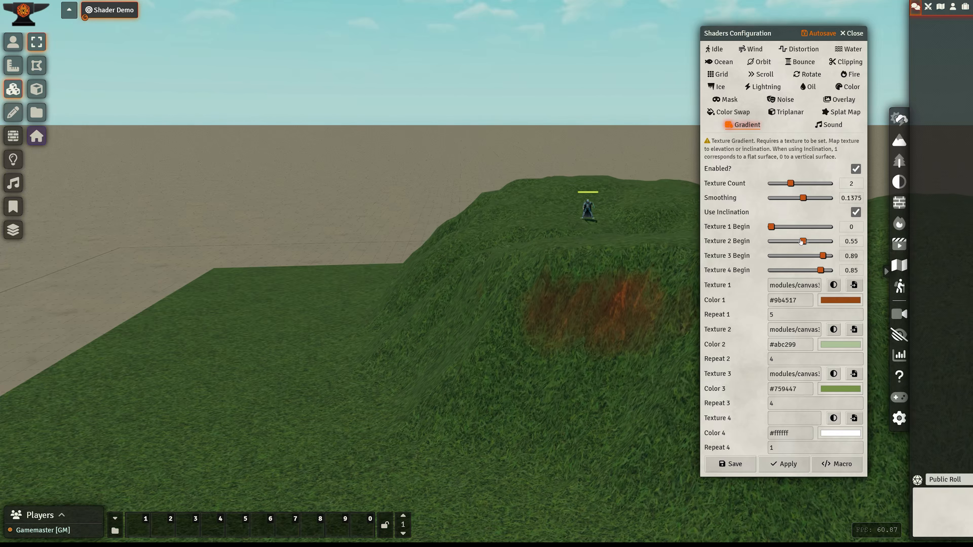
scroll(791, 242, up, 8)
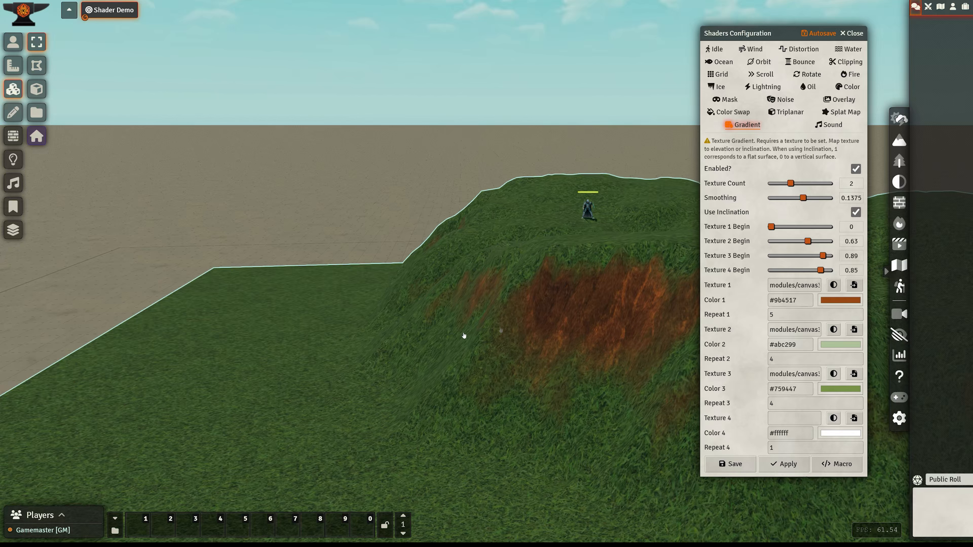
drag(807, 241, 811, 240)
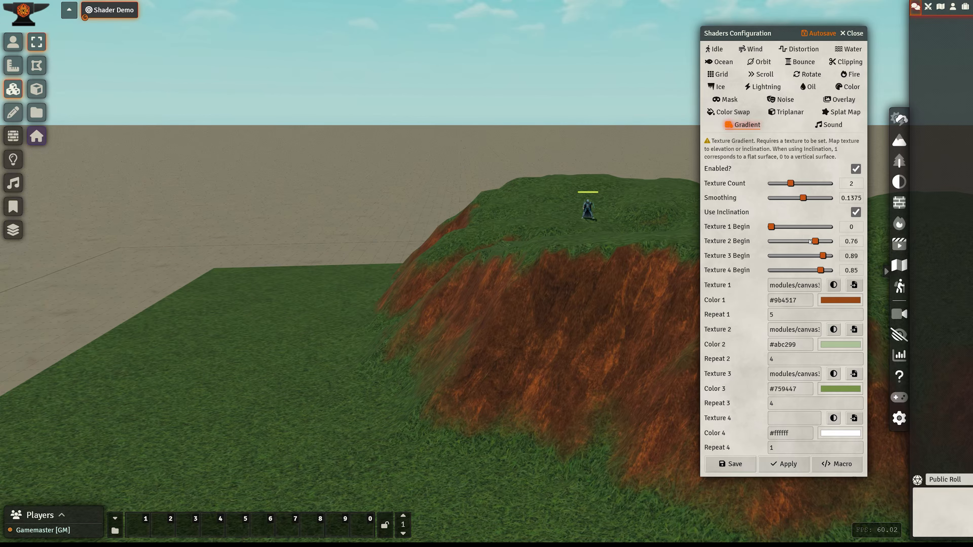
scroll(806, 242, up, 3)
scroll(806, 242, up, 2)
scroll(806, 242, up, 15)
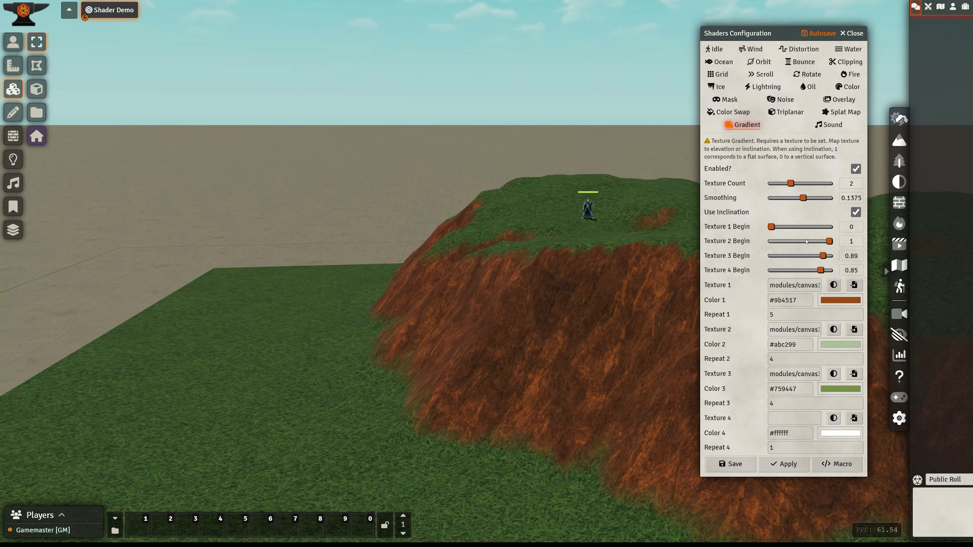
Step: Select the terrain and examine its two-texture gradient from above and from the side
drag(651, 268, 606, 354)
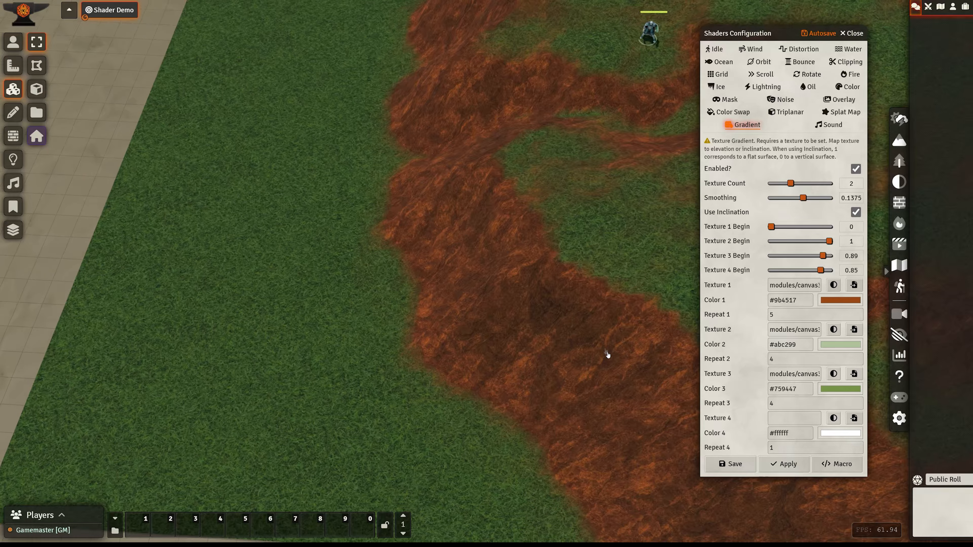
right_drag(505, 291, 289, 326)
click(334, 273)
drag(289, 326, 246, 246)
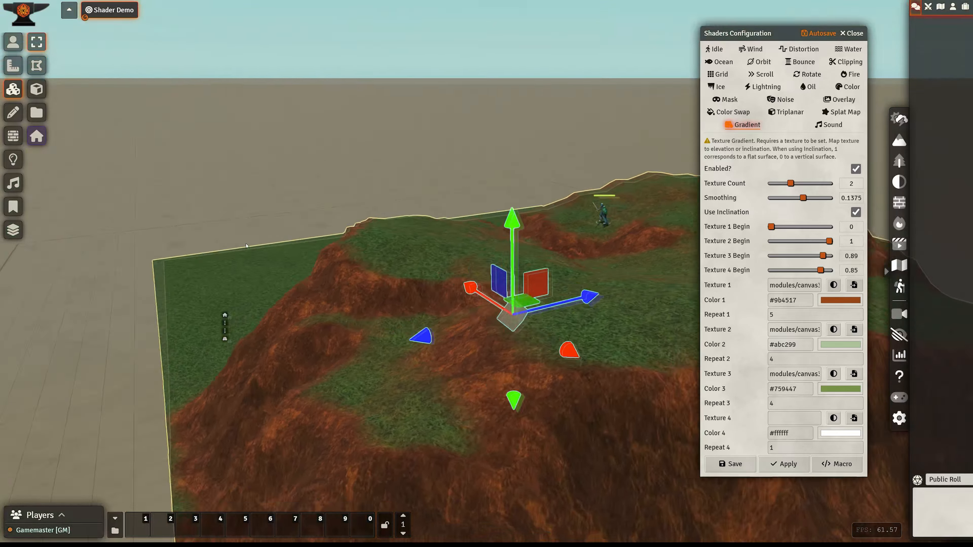
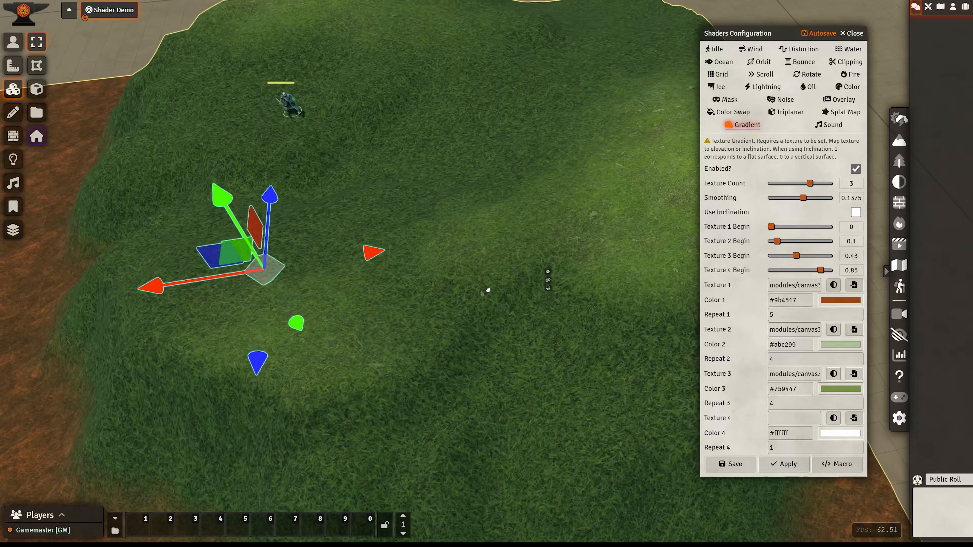
Step: Compare Texture 3 Begin values of 0.25 and 0.34 on the elevation-based gradient, leaving it at 0.34
drag(448, 270, 464, 239)
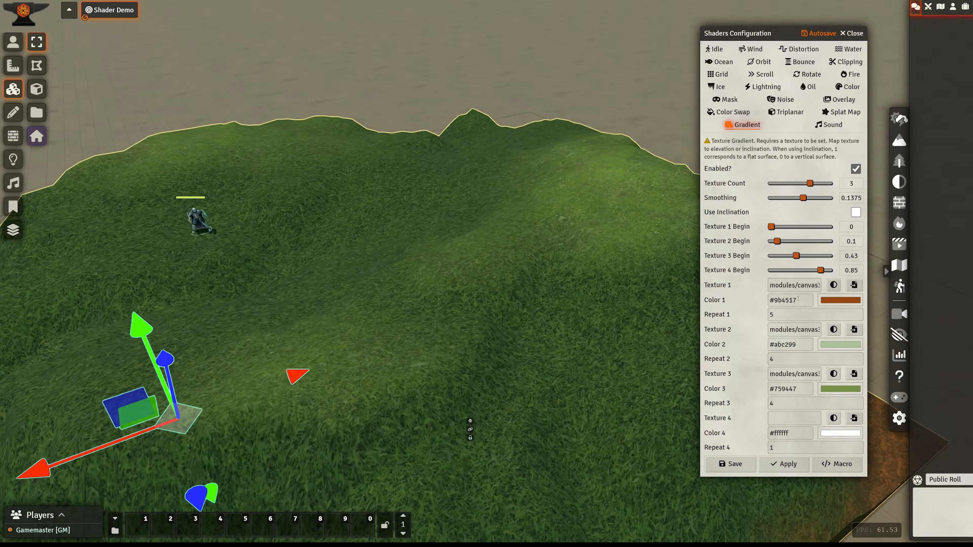
click(786, 256)
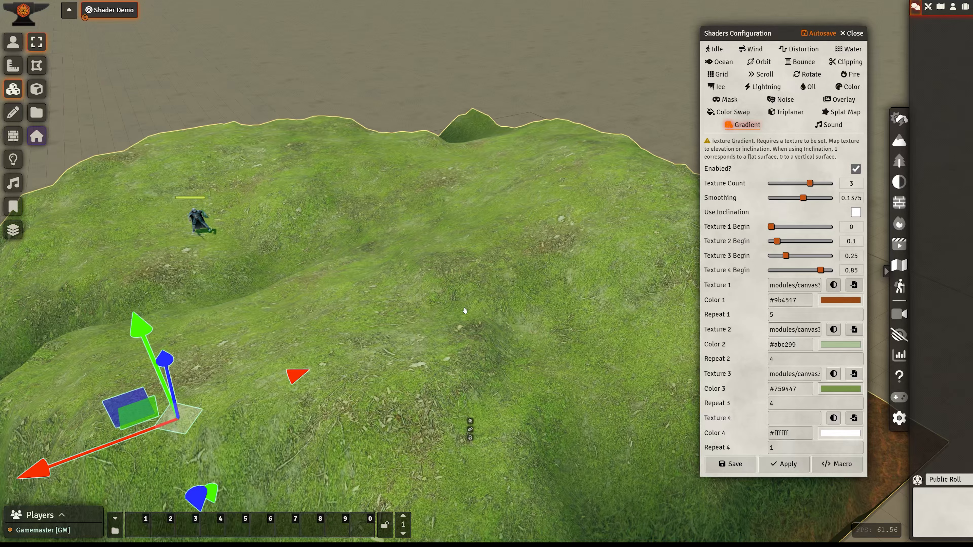
right_drag(464, 310, 445, 196)
drag(445, 196, 517, 213)
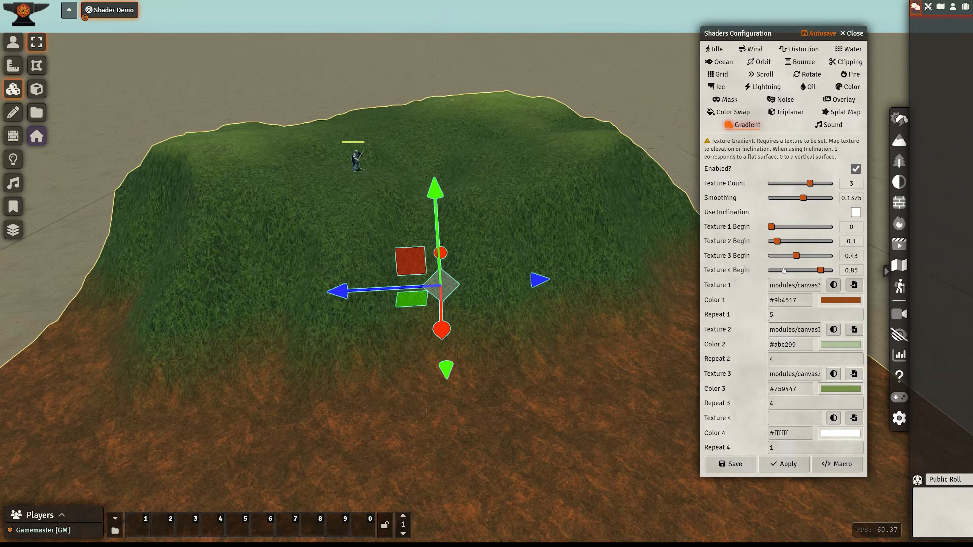
drag(794, 255, 790, 256)
drag(344, 383, 344, 298)
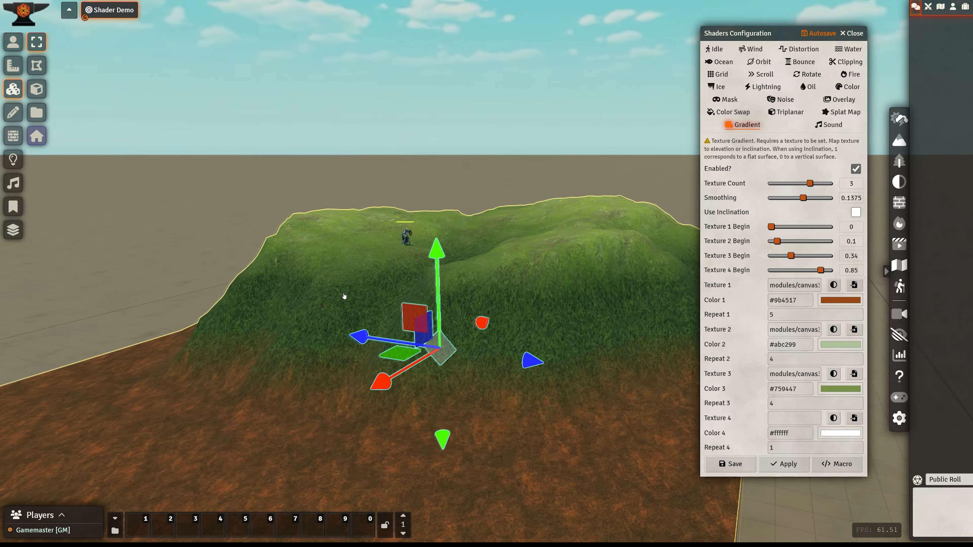
Step: Set Repeat 2 to 20 for the terrain's second gradient texture and open the Repeat 1 value for editing
click(791, 300)
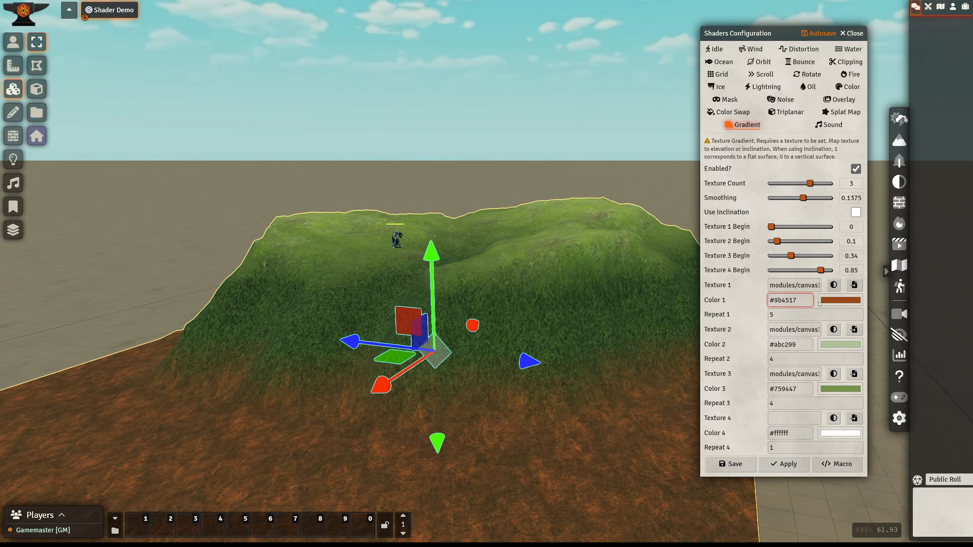
drag(800, 300, 759, 324)
click(751, 319)
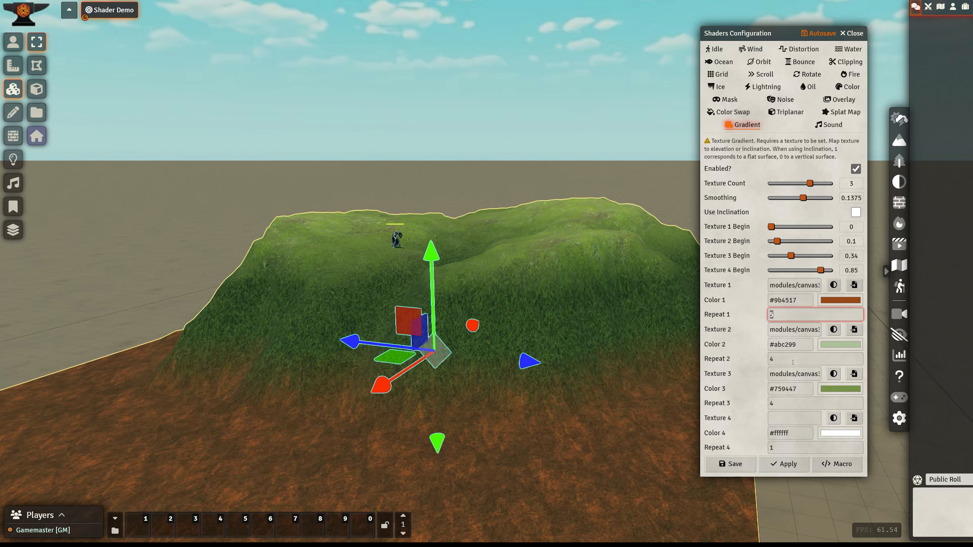
drag(792, 361, 775, 357)
text(20)
key(Return)
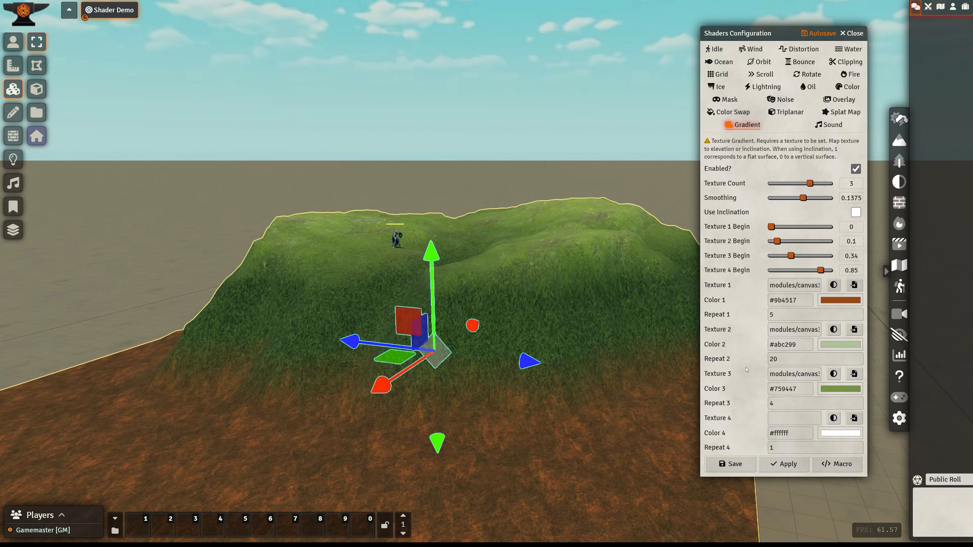
scroll(606, 363, up, 5)
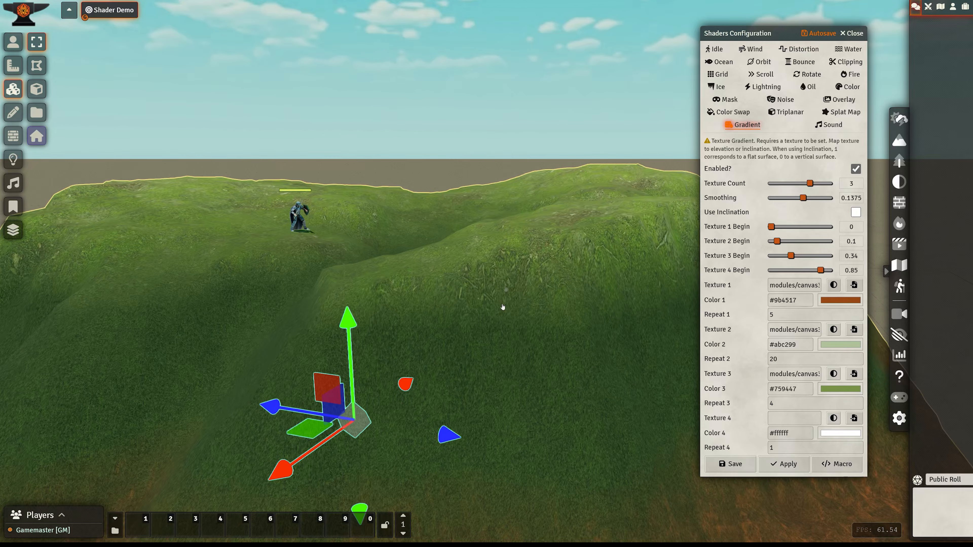
drag(619, 359, 528, 365)
right_drag(529, 365, 643, 280)
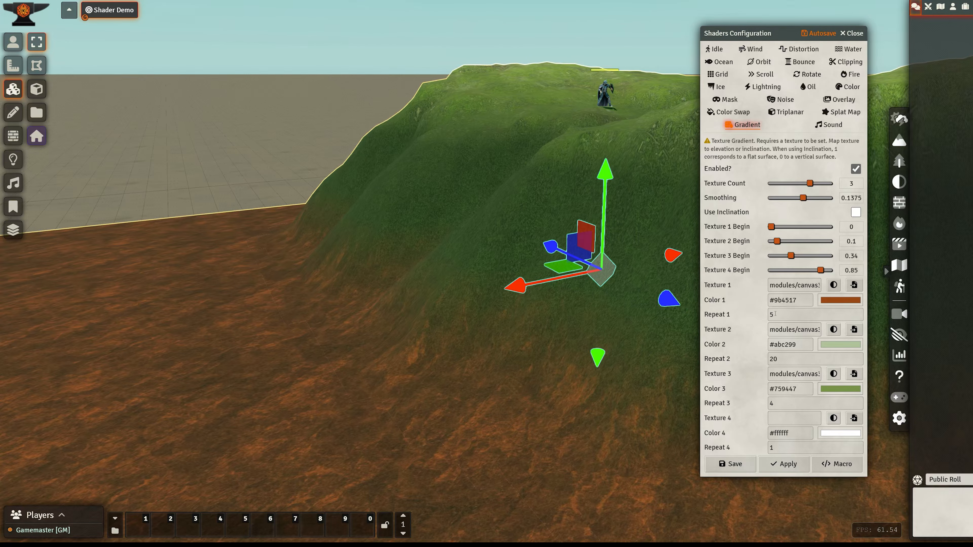
drag(781, 315, 708, 320)
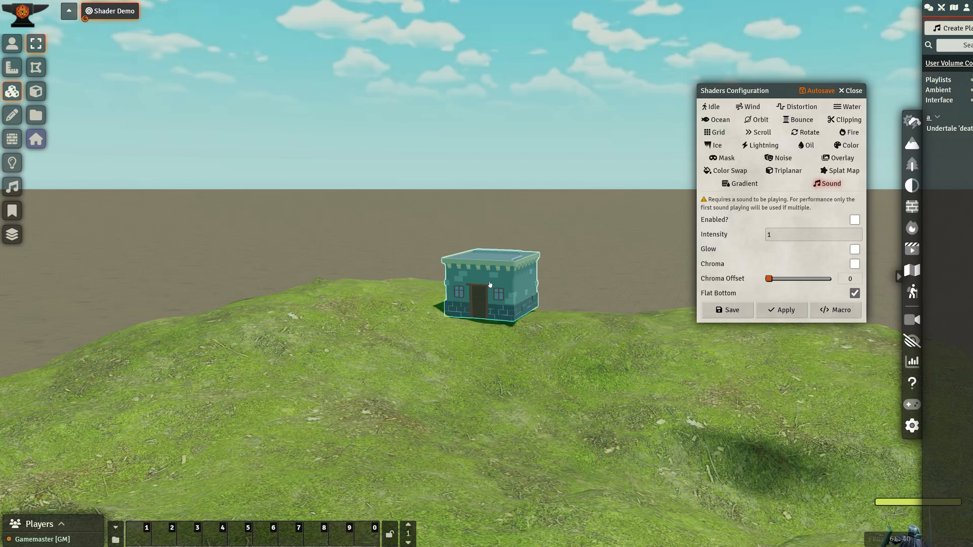
Step: Enable the Sound shader on the house, try an Intensity of 3, and set it back to 1
click(855, 220)
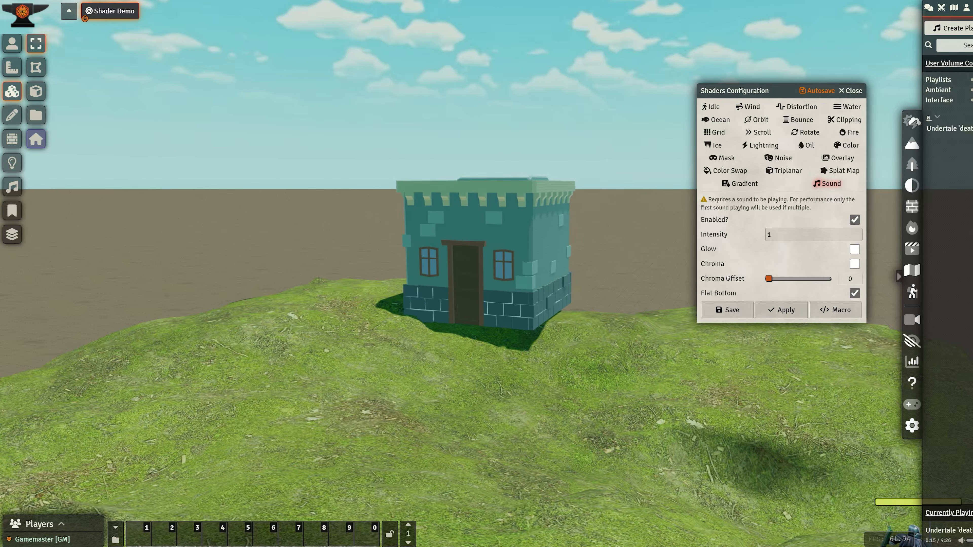
double_click(770, 235)
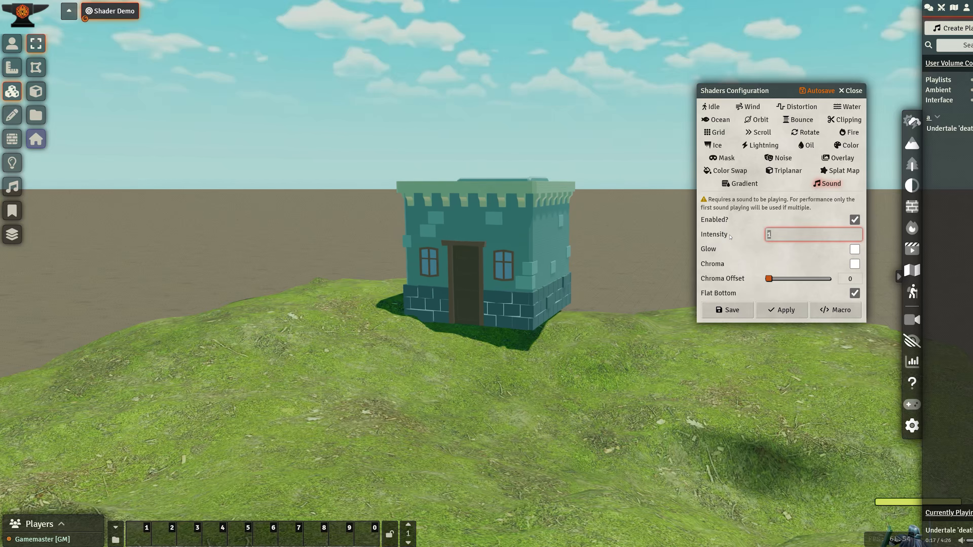
click(783, 244)
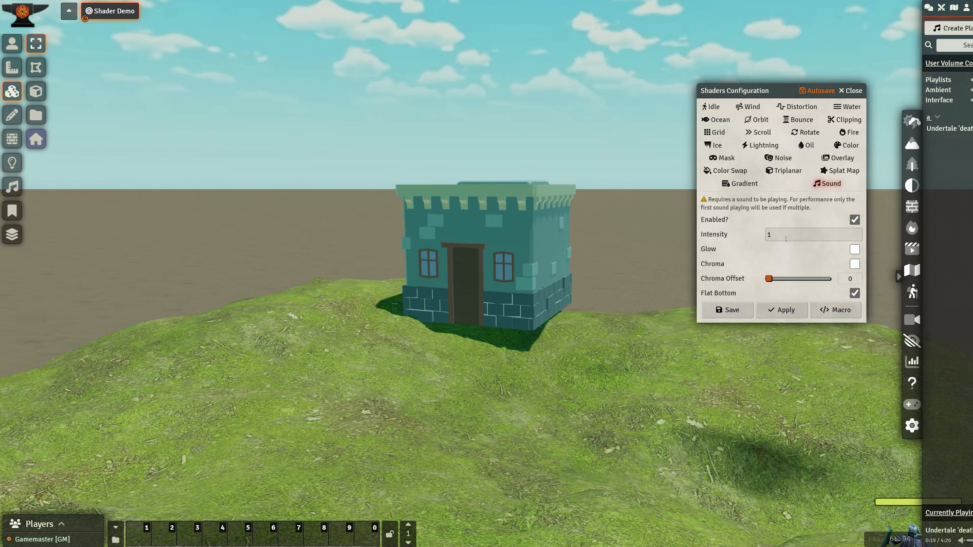
double_click(784, 237)
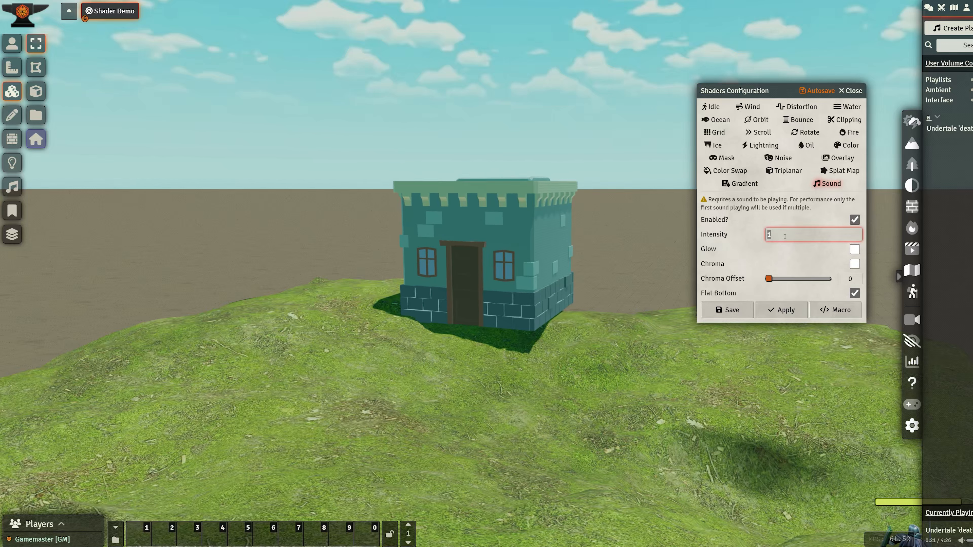
text(3)
click(757, 246)
double_click(776, 235)
text(1)
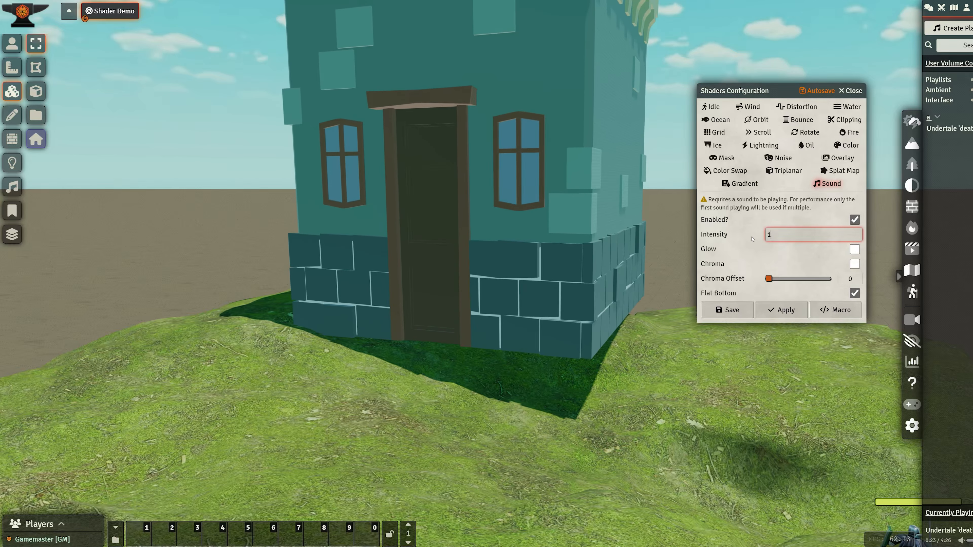
click(760, 261)
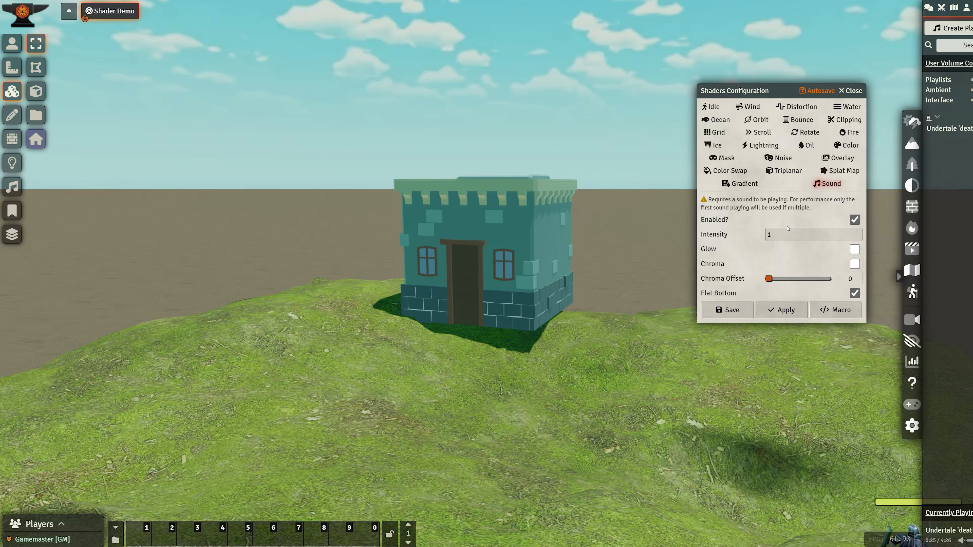
Step: Enable Glow and Chroma for the house's Sound shader, and switch Flat Bottom off and back on
click(854, 249)
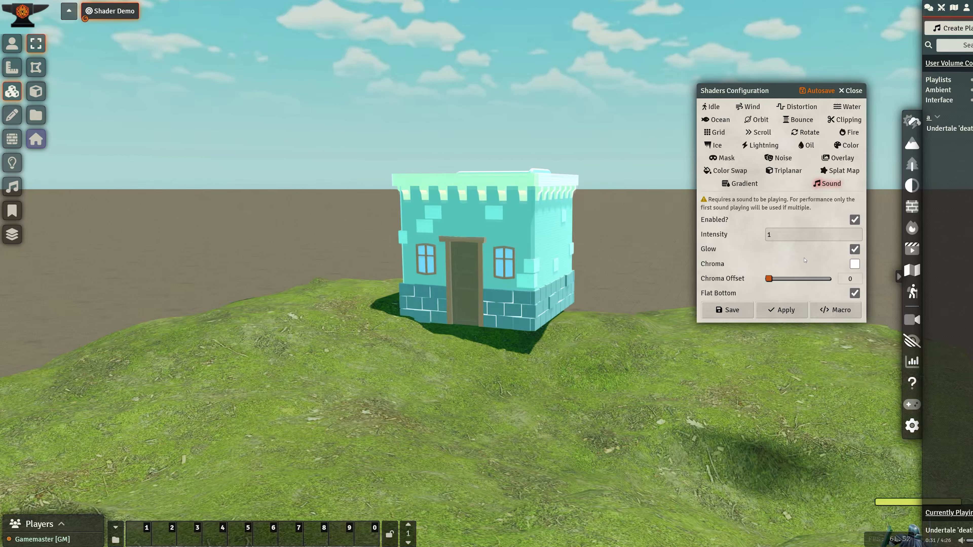
click(853, 263)
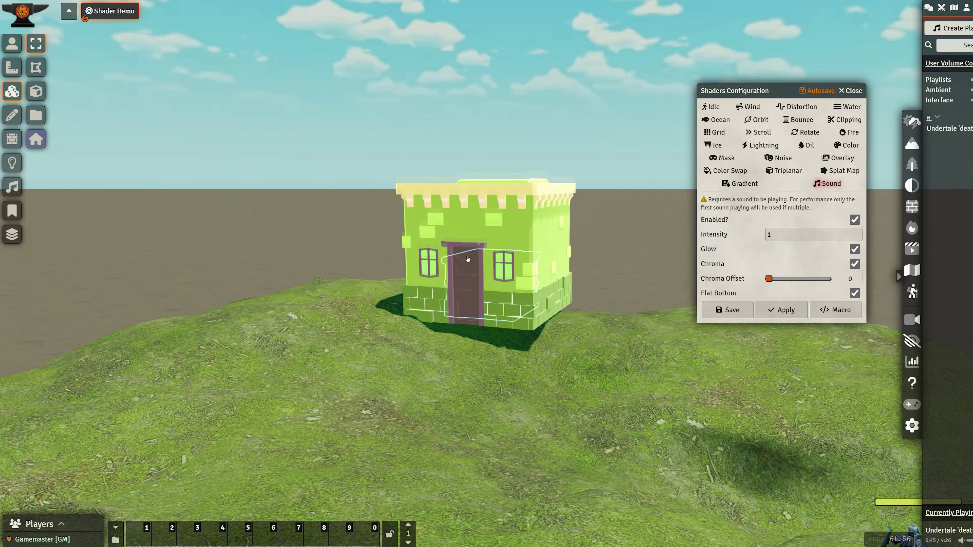
click(854, 293)
click(854, 293)
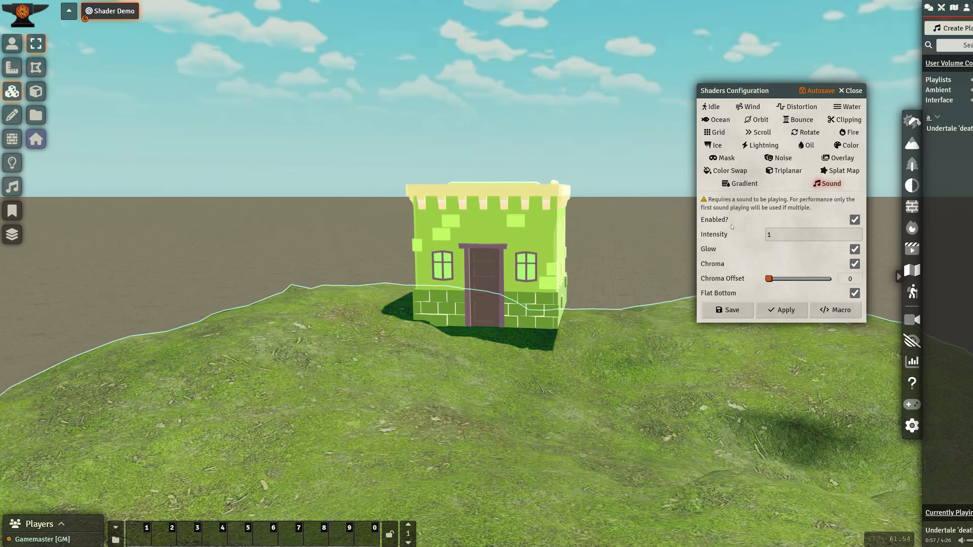